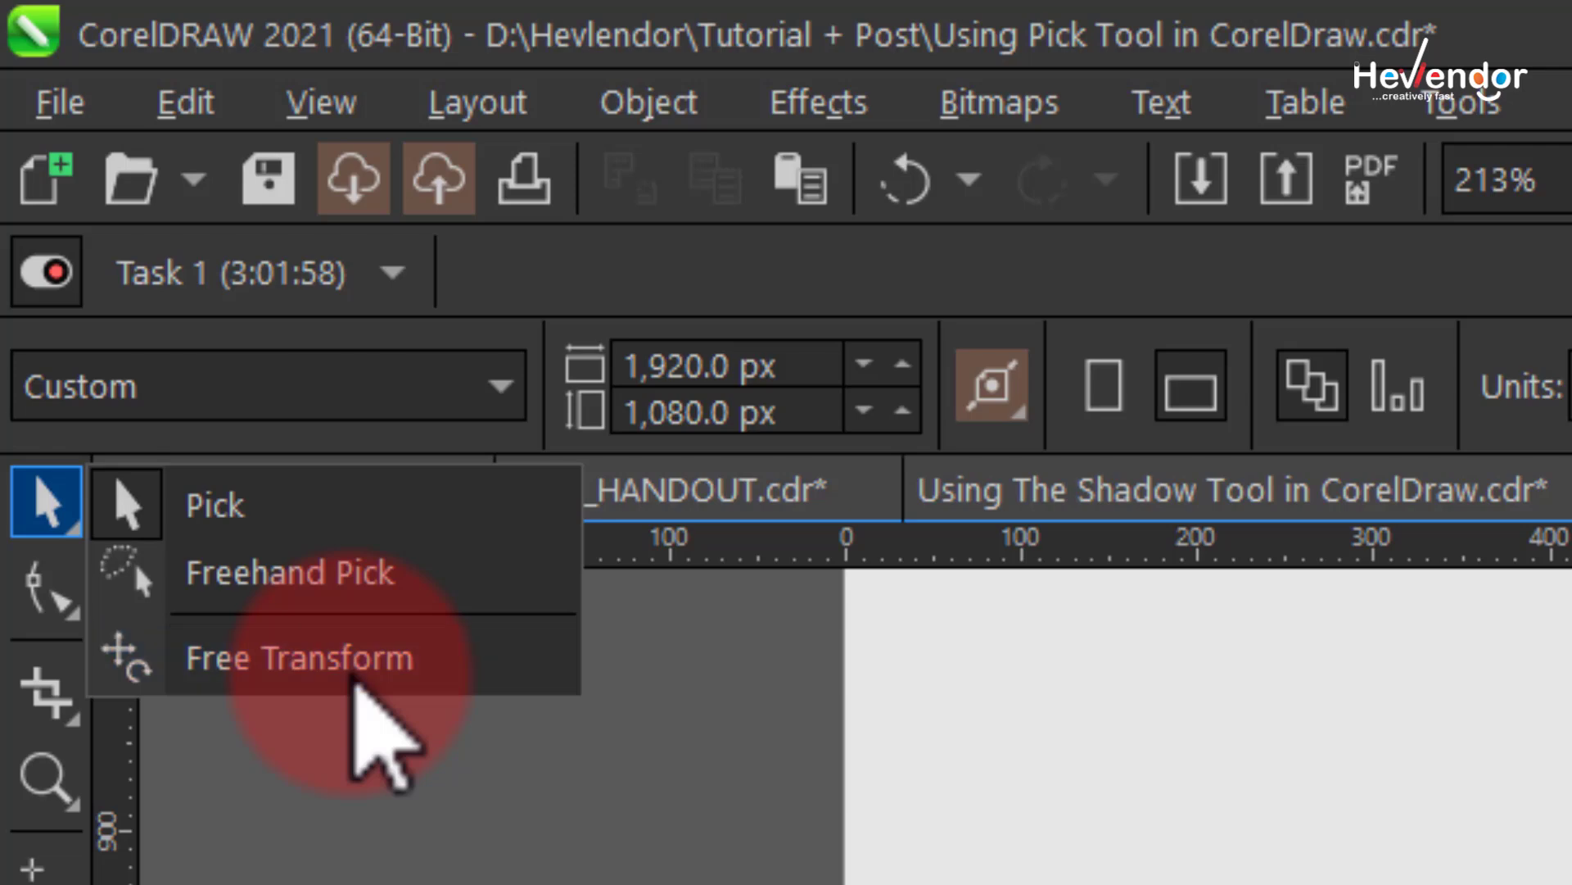
- Activate the Pick tool from the group that also holds Freehand Pick and Free Transform
key(Up)
key(Up)
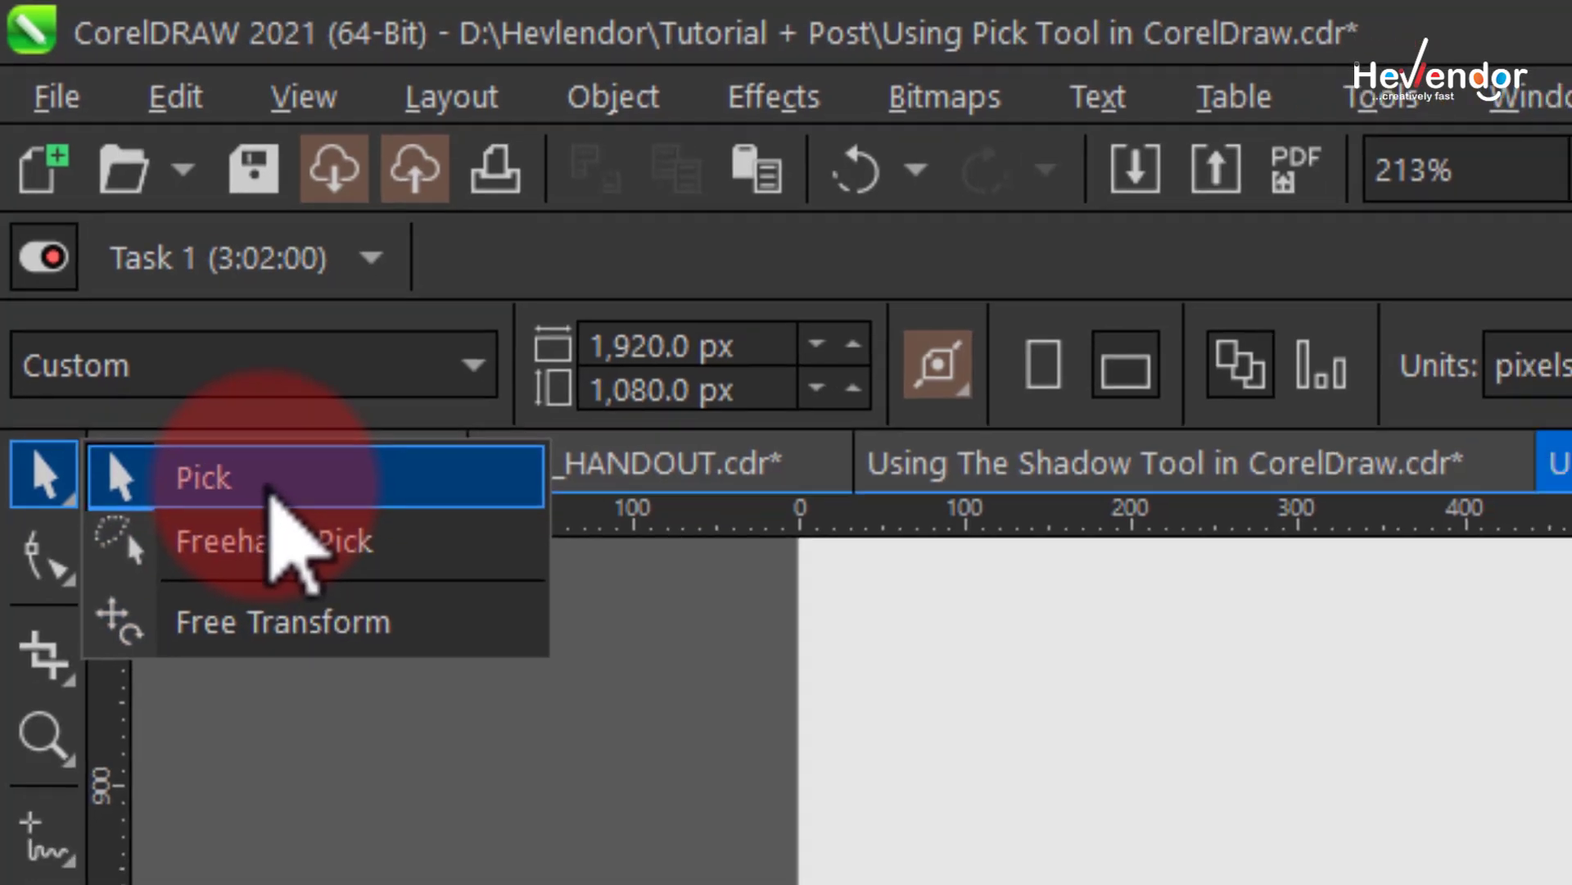
click(270, 508)
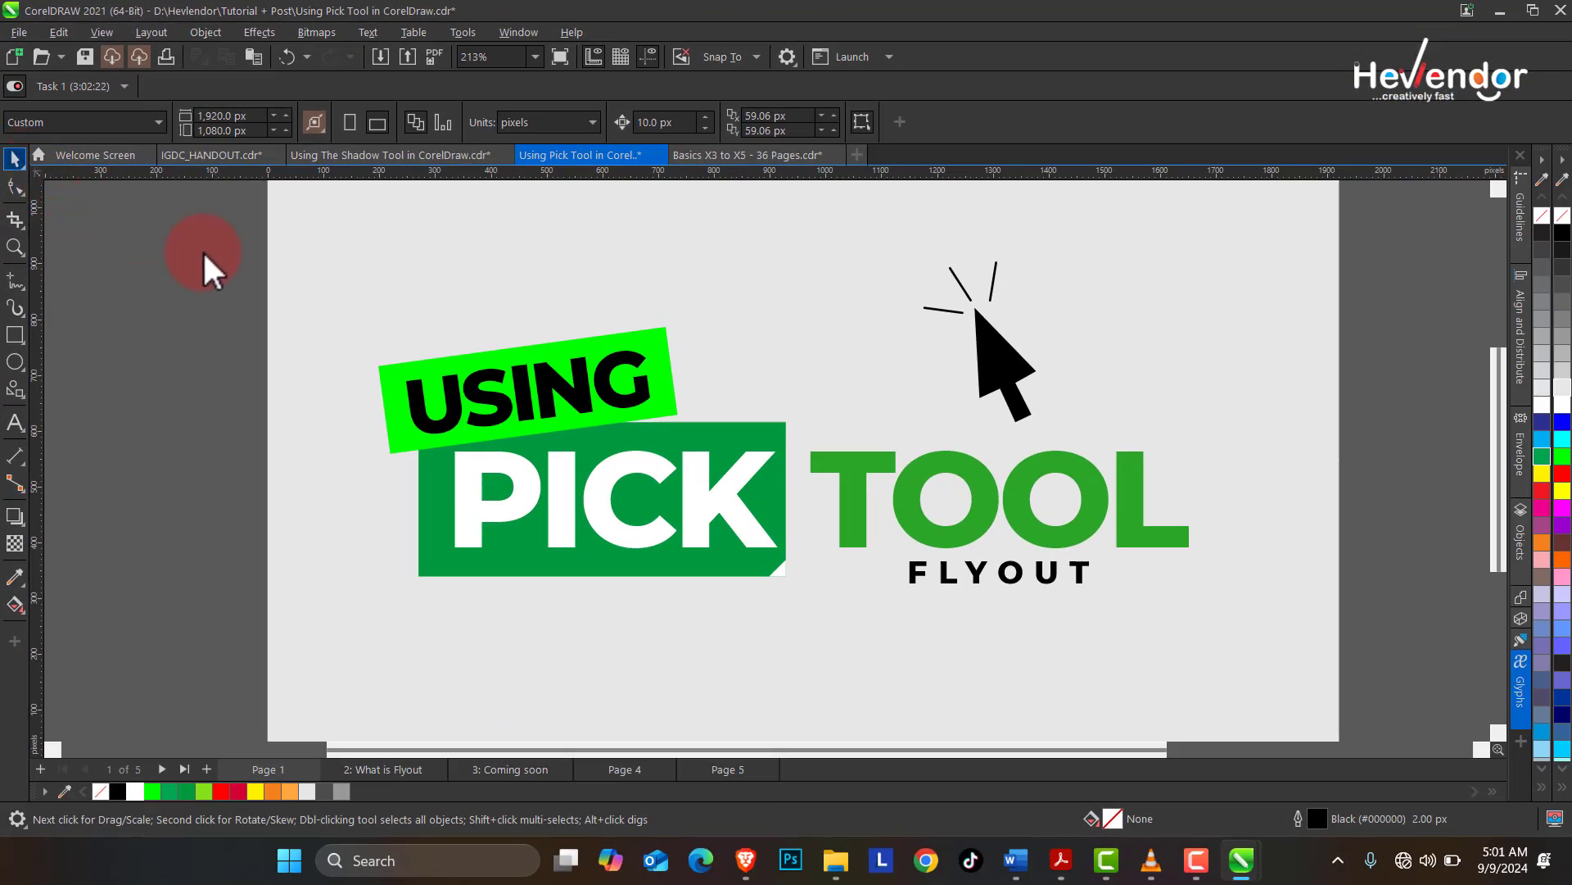
- Select individual objects on page 1 one after another, including the bright green rectangle, USING text, black arrow and FLYOUT text
click(512, 405)
click(622, 348)
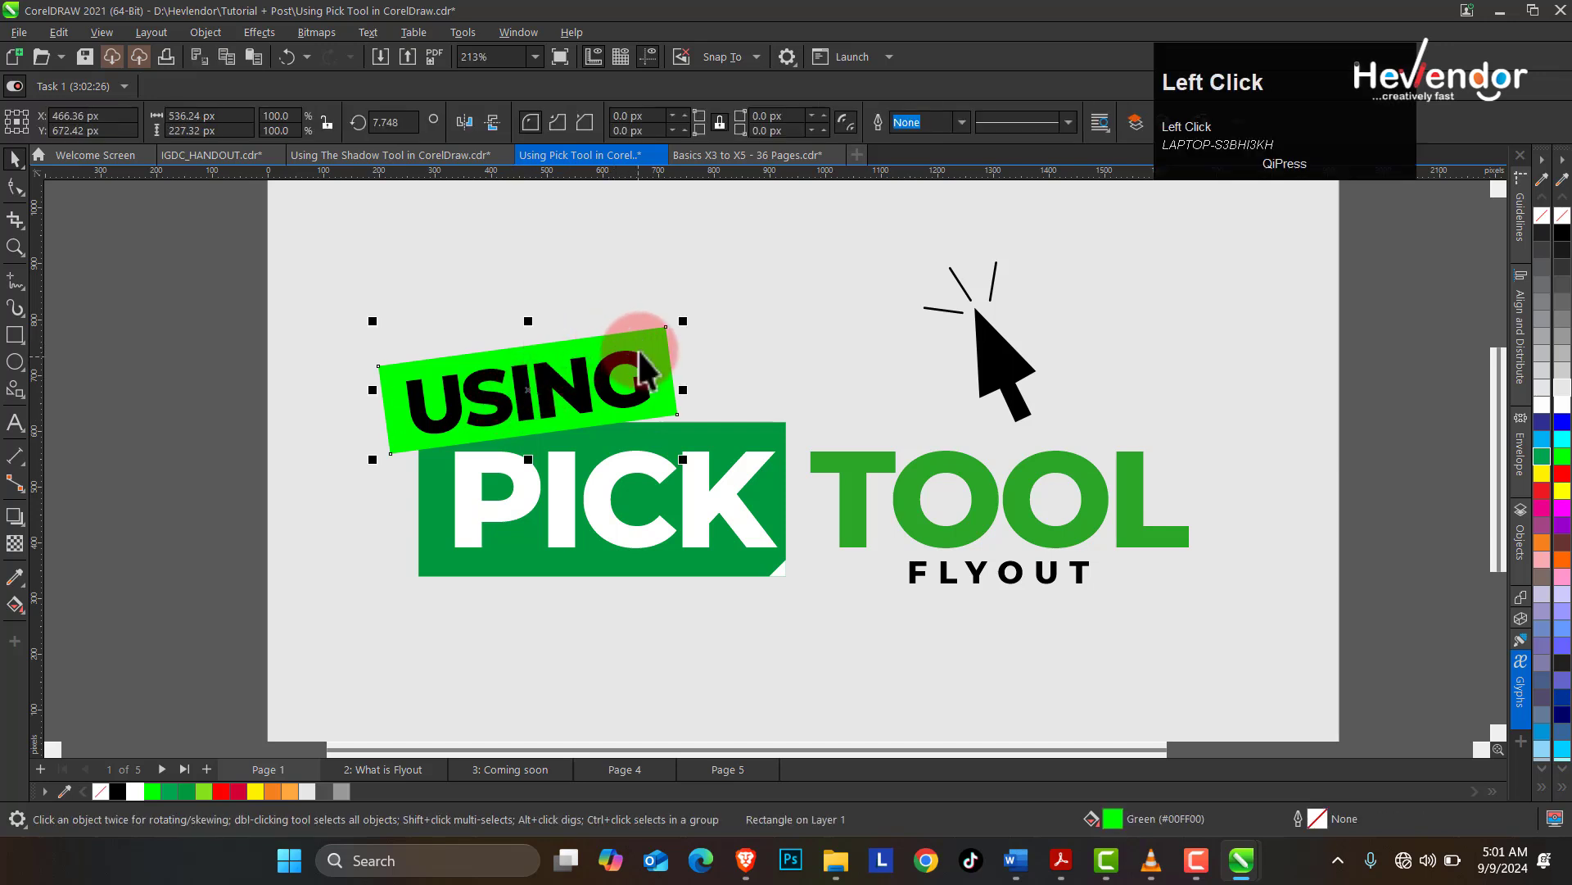
click(614, 365)
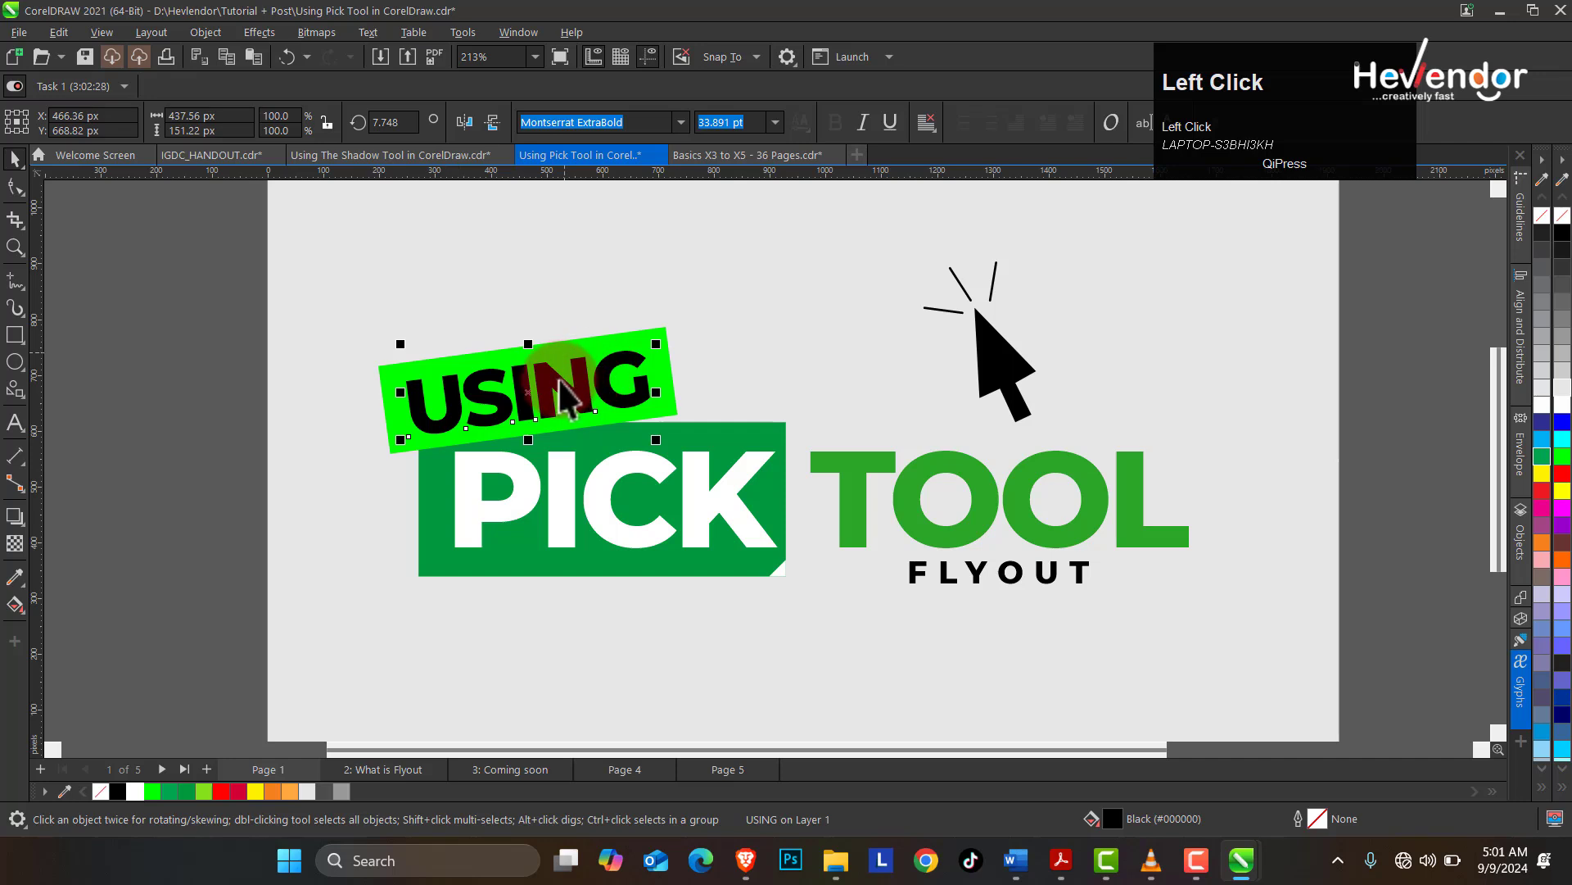
click(573, 407)
click(611, 463)
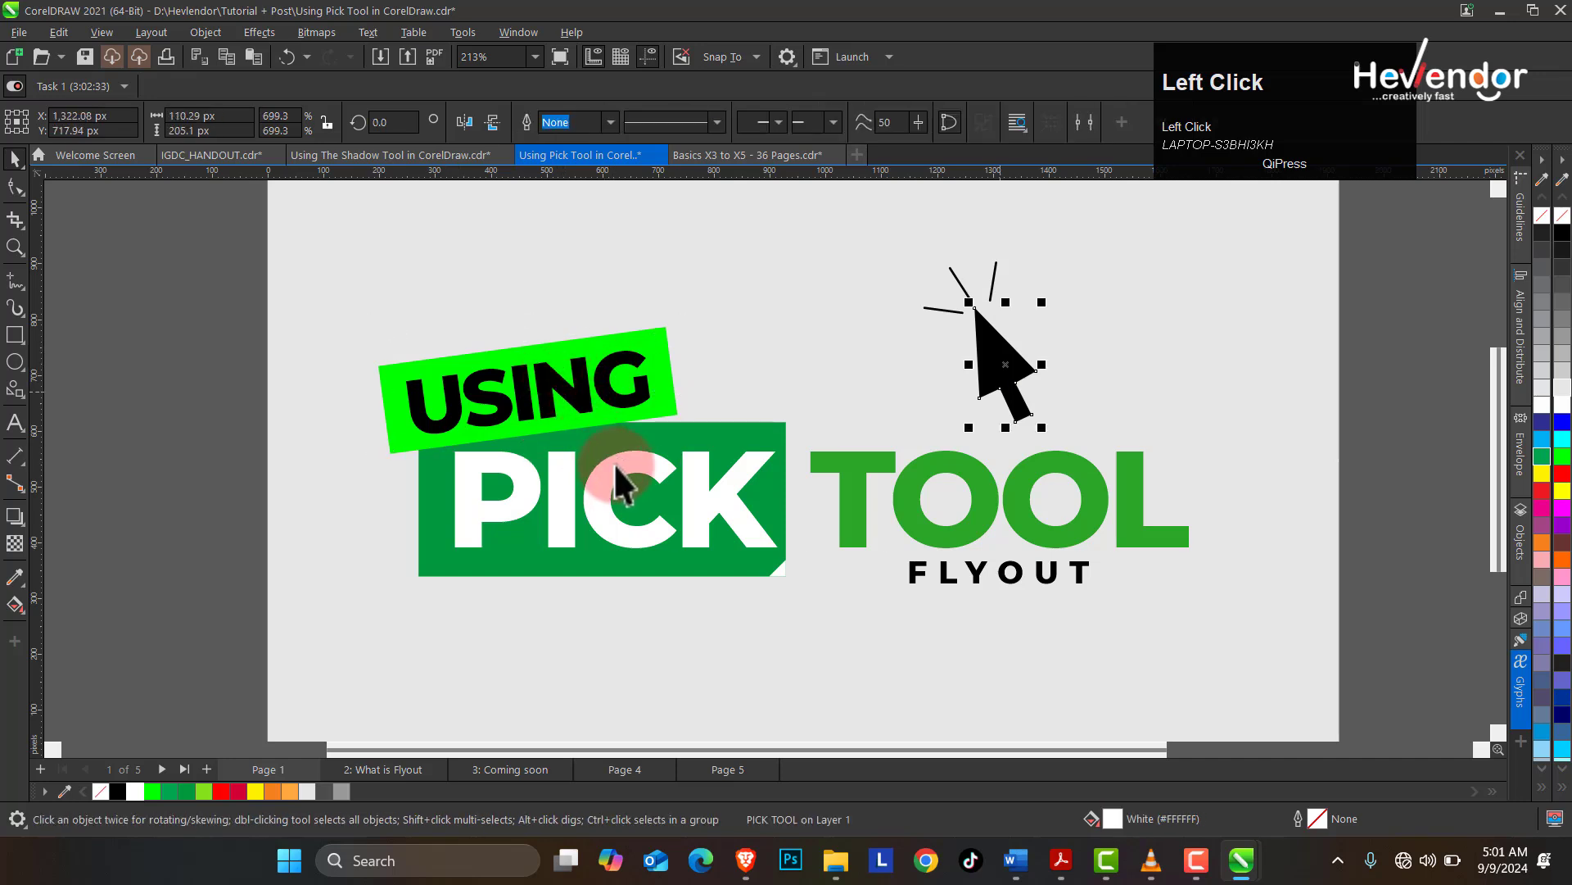
click(926, 568)
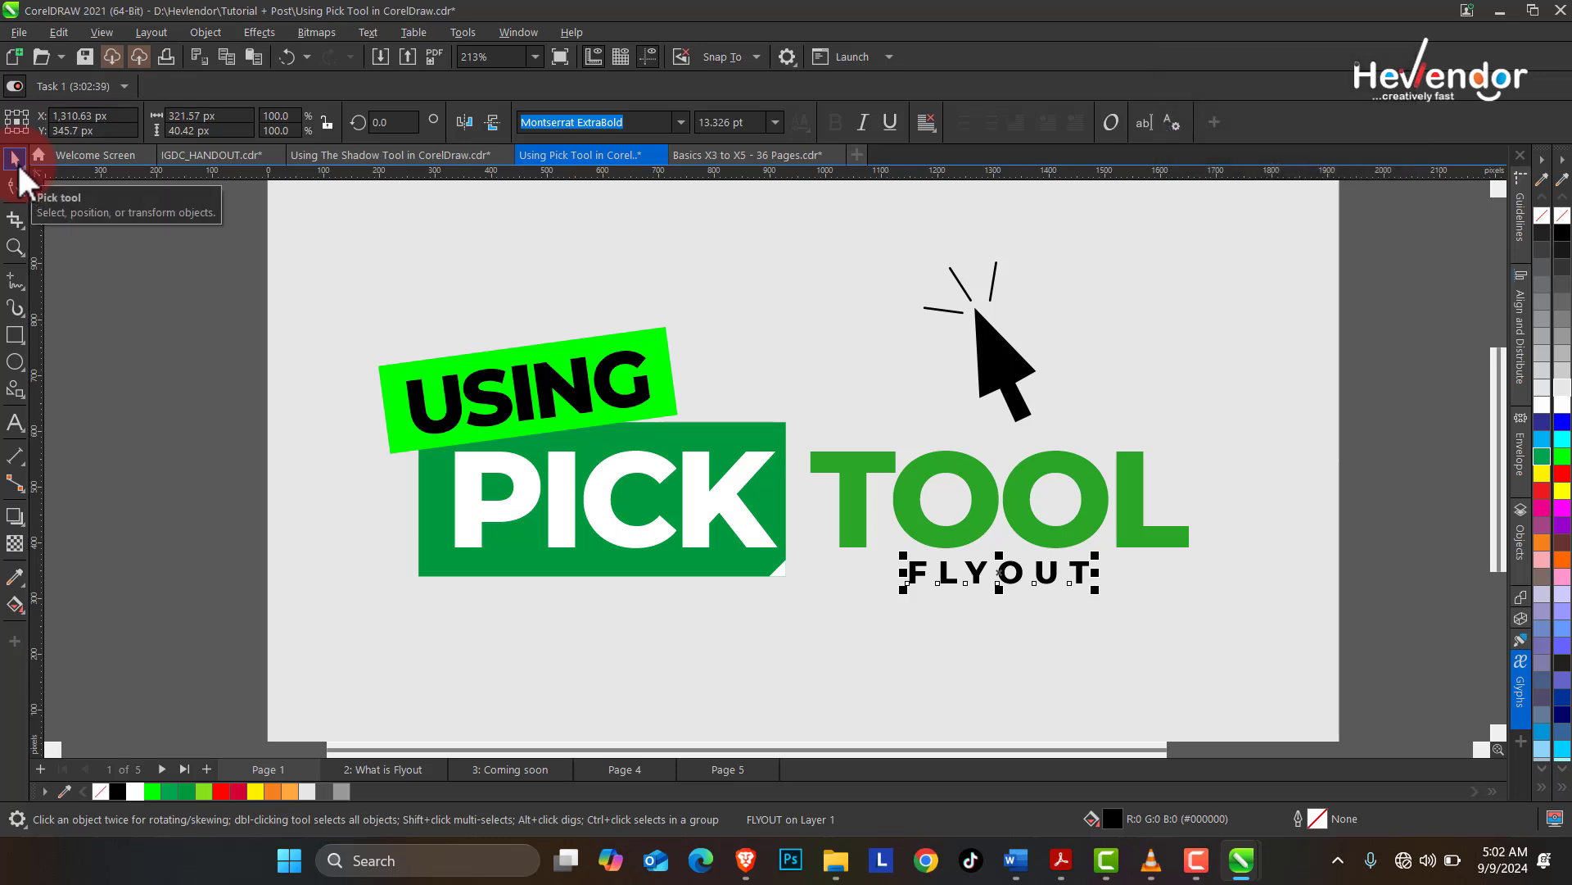
- Select the PICK TOOL text, the dark green rectangle, the bright green rectangle, the black arrow and a short line above it in turn
click(15, 185)
click(558, 509)
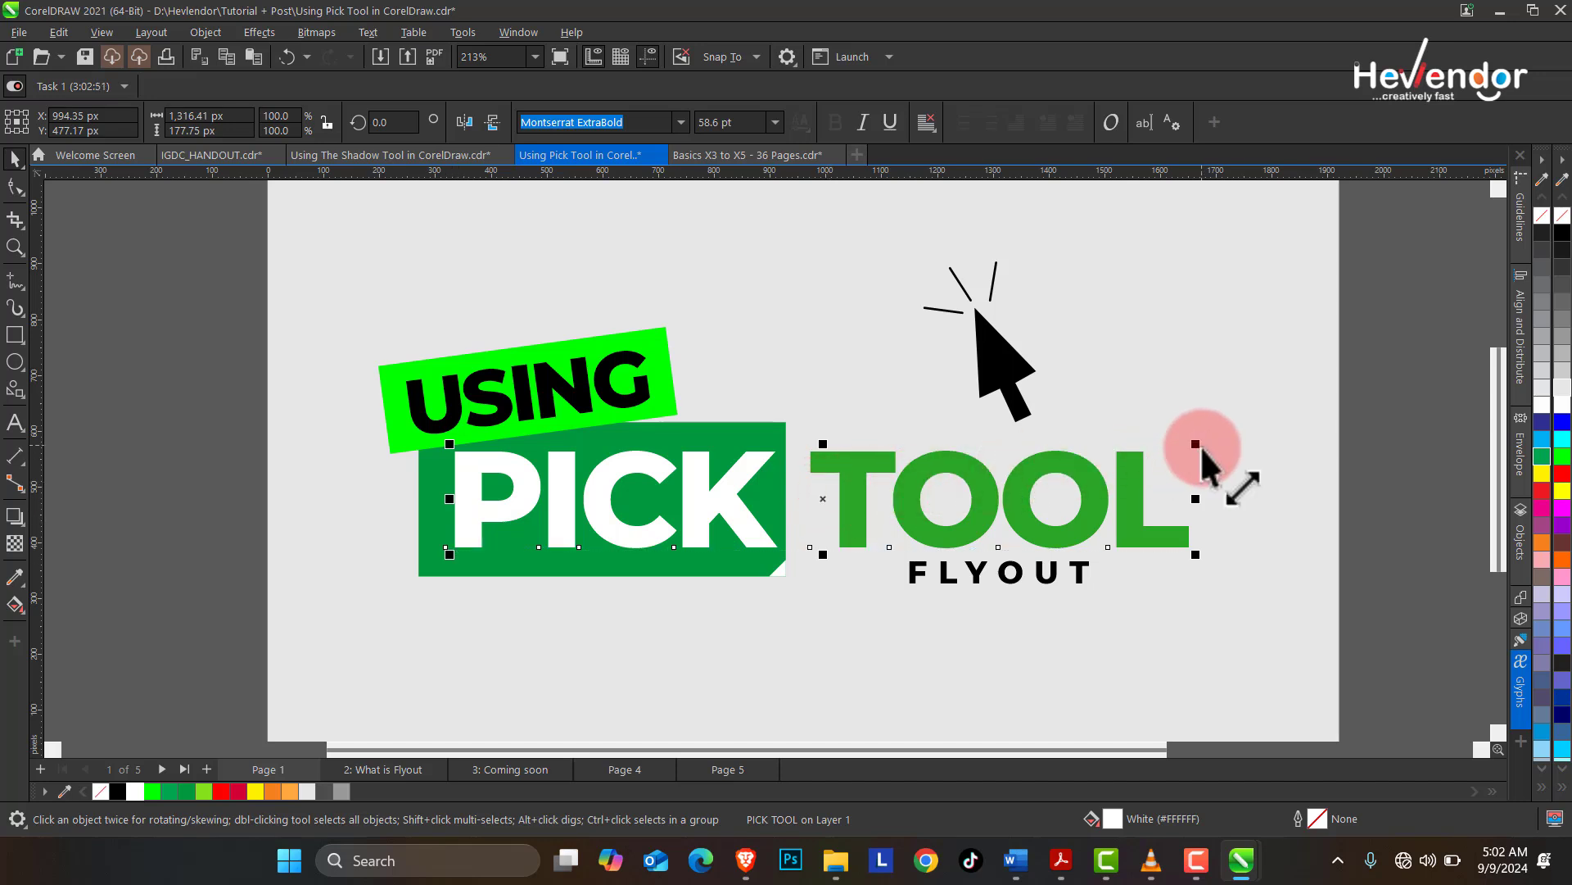
click(714, 442)
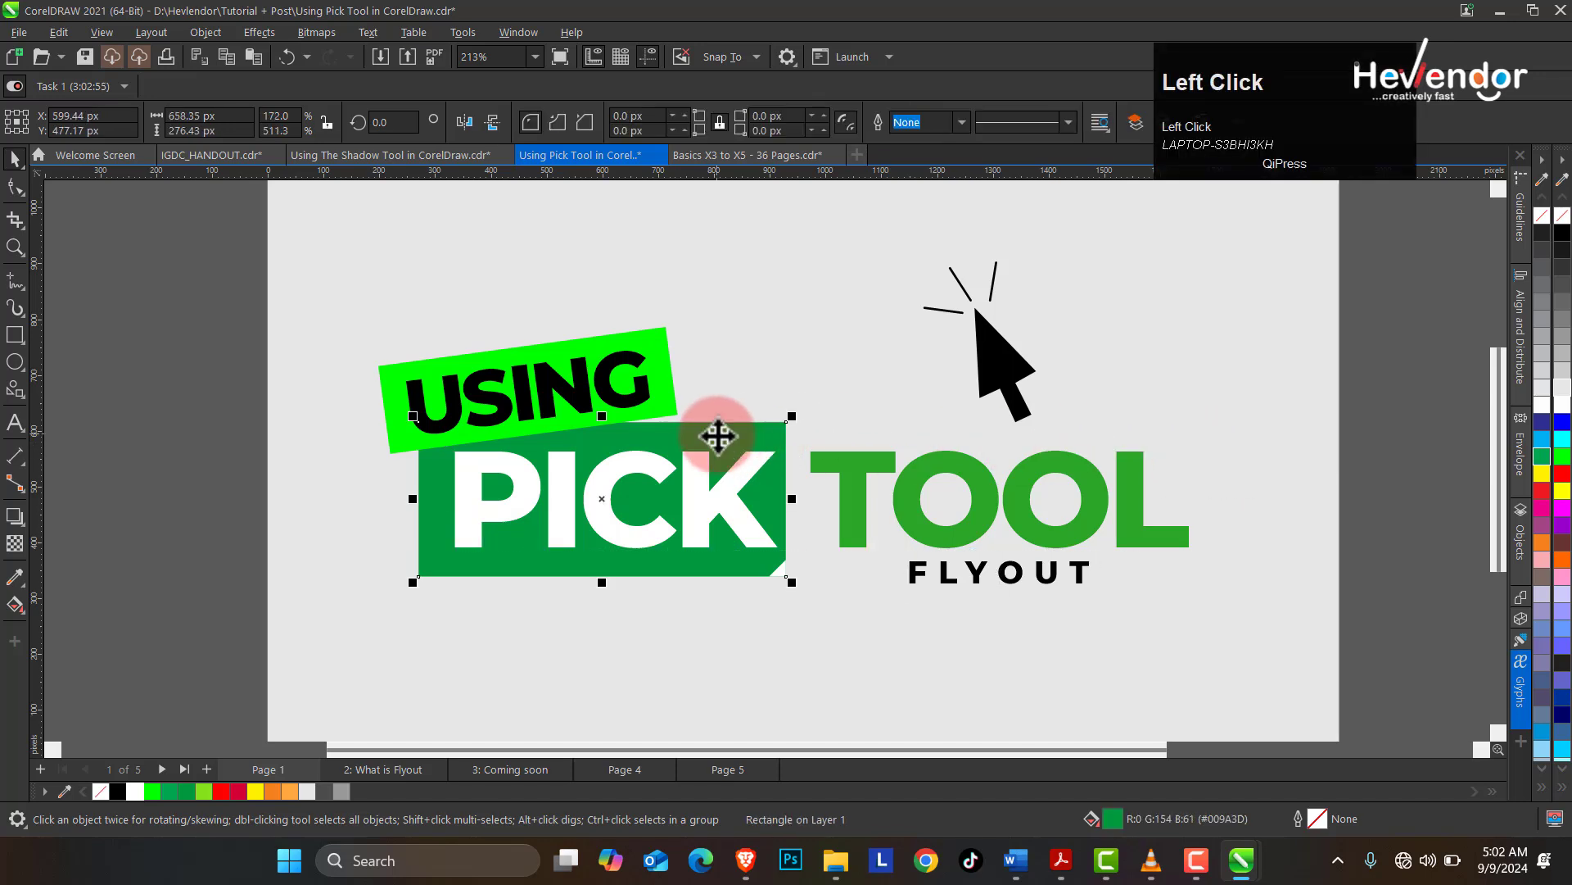
click(668, 392)
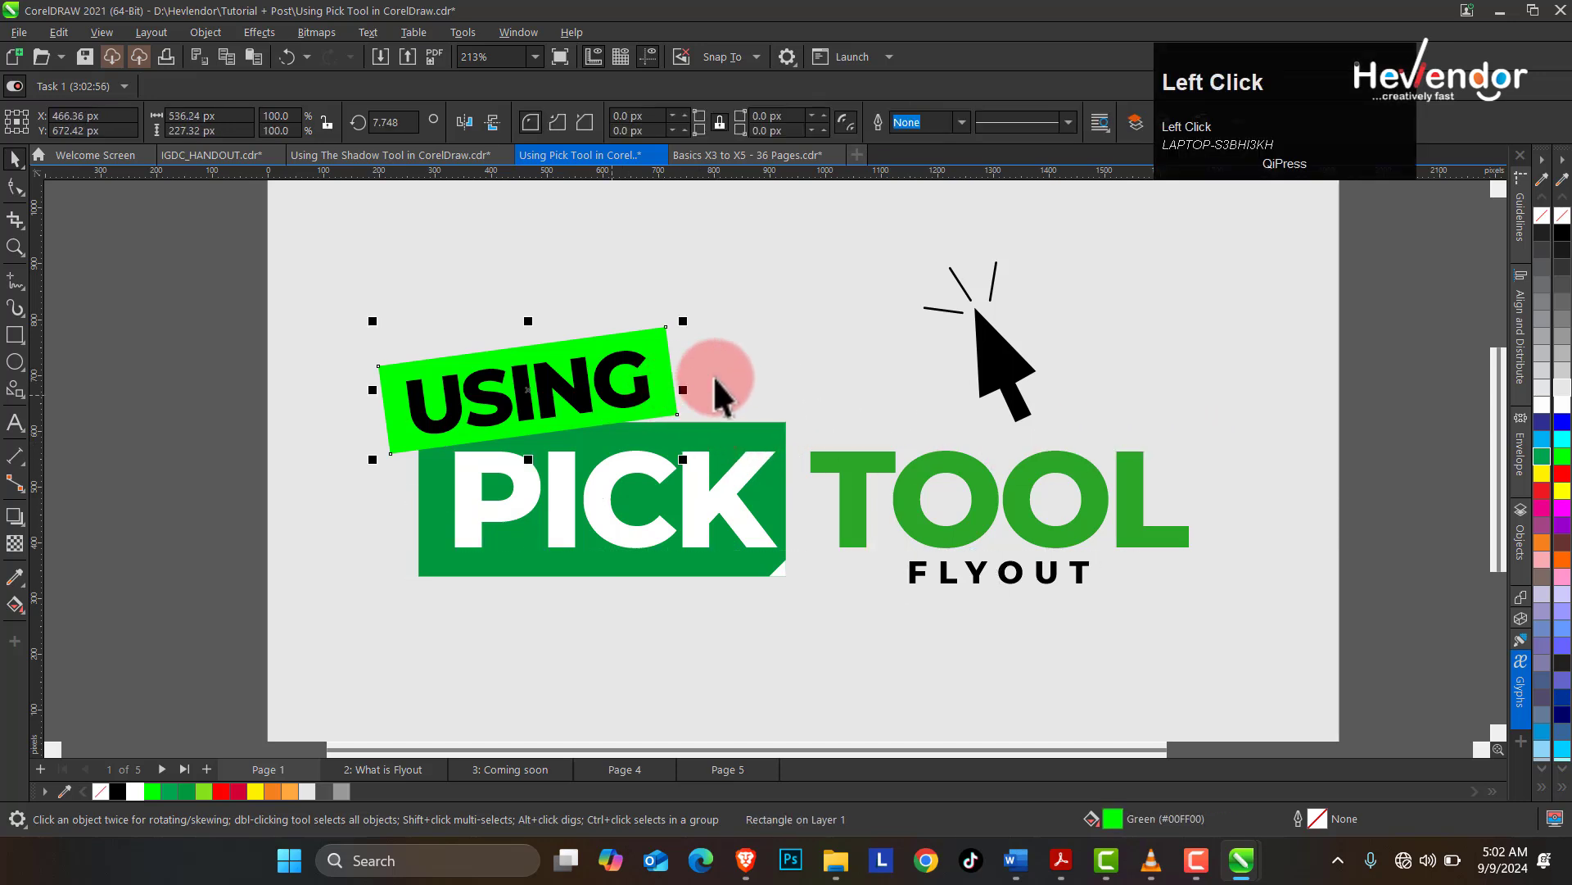
click(993, 358)
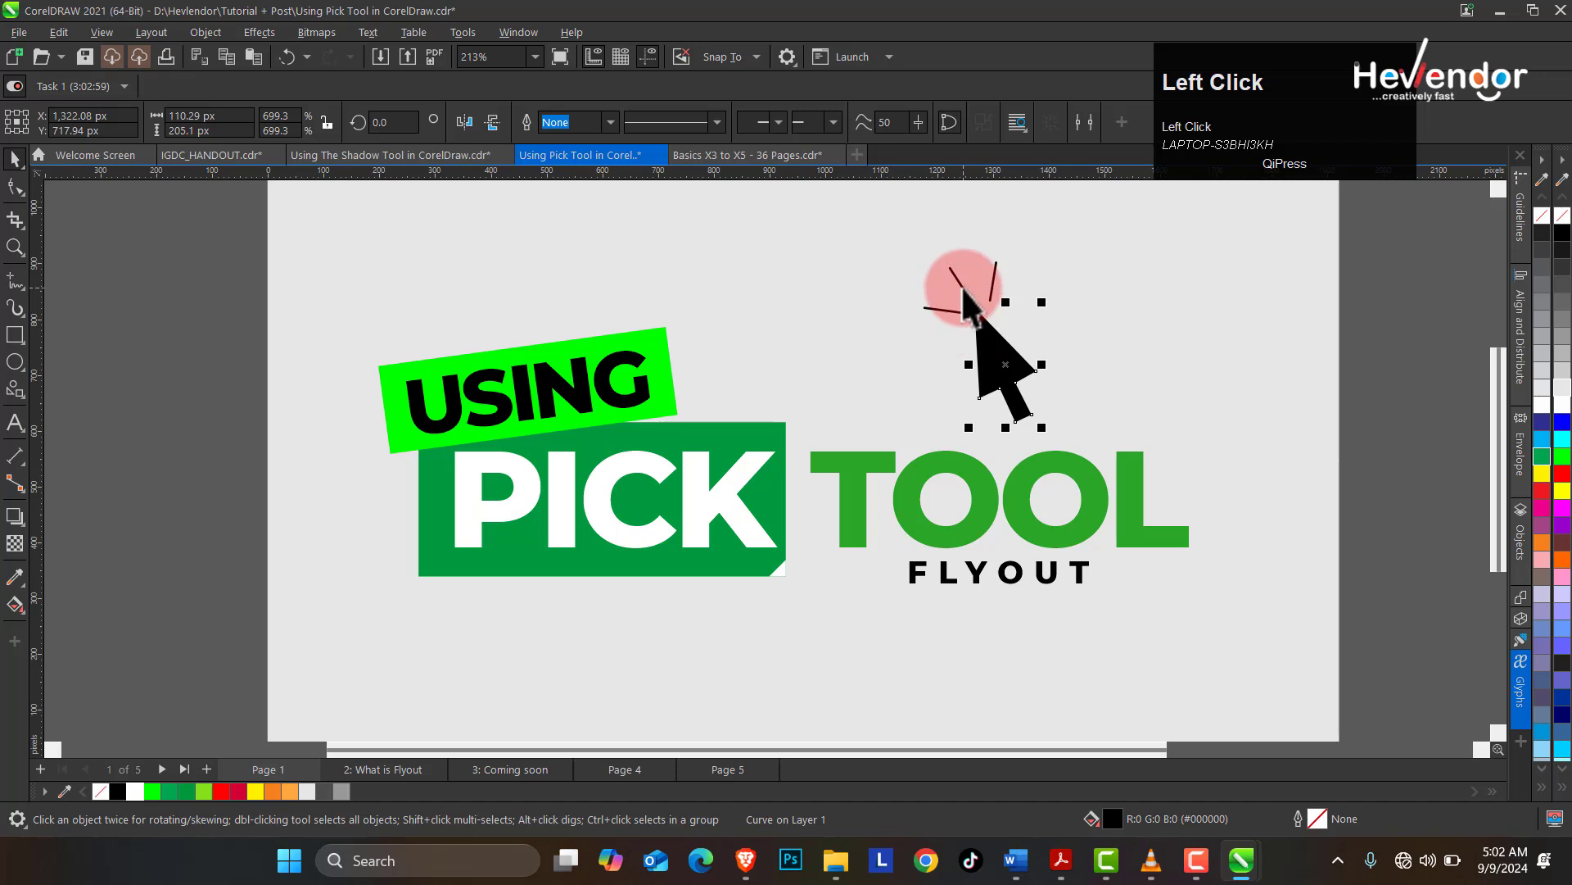
click(995, 279)
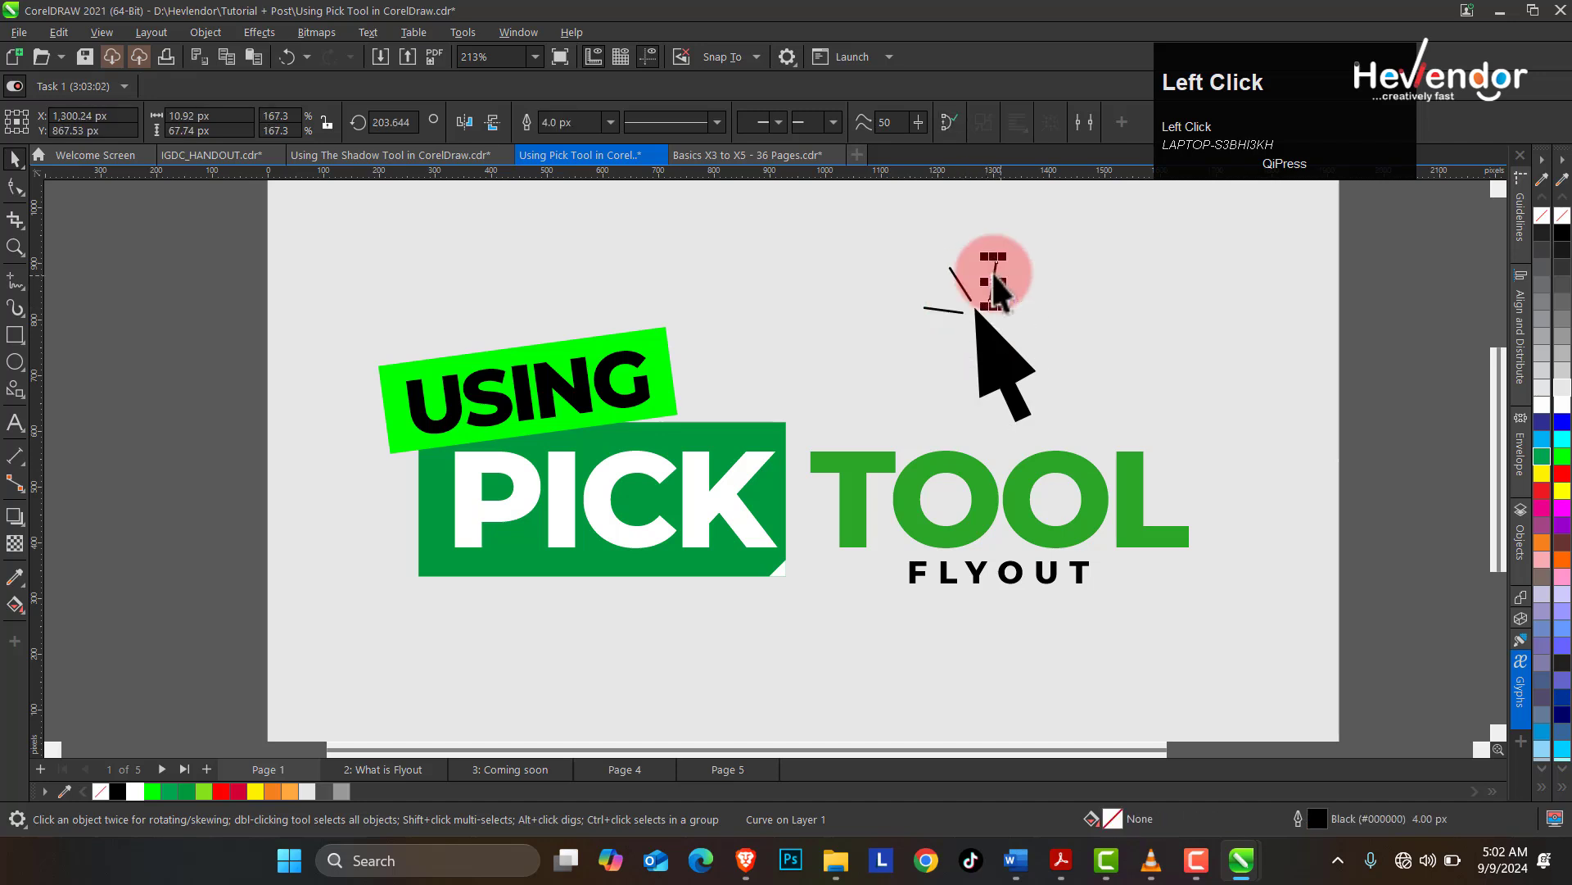
- Try moving the PICK TOOL text down to the lower edge of the page, and undo the move
click(827, 509)
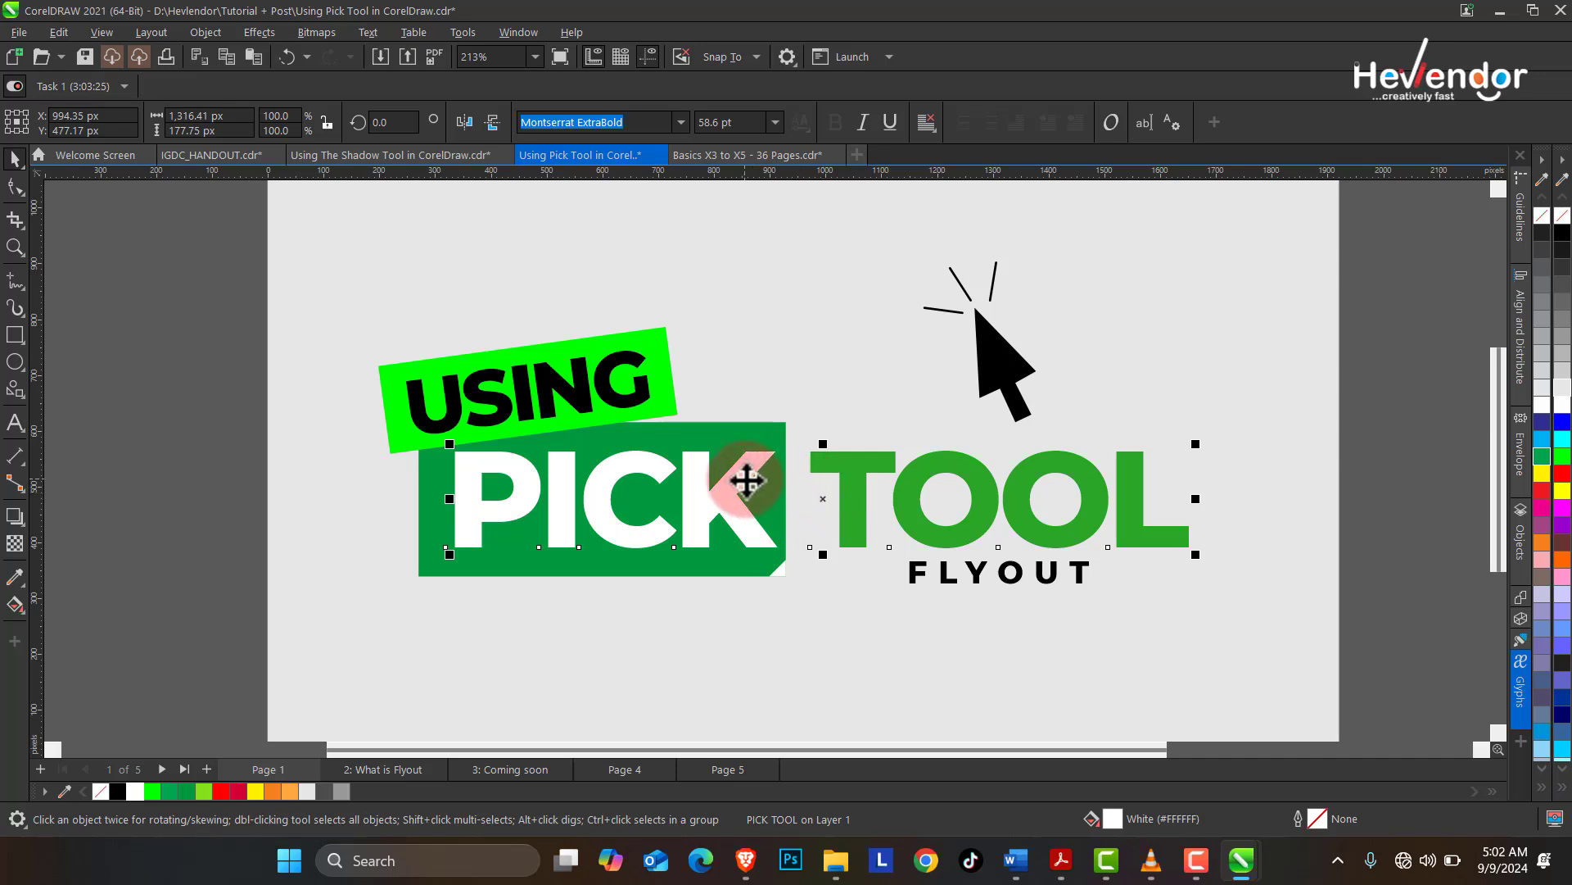
drag(748, 471, 580, 648)
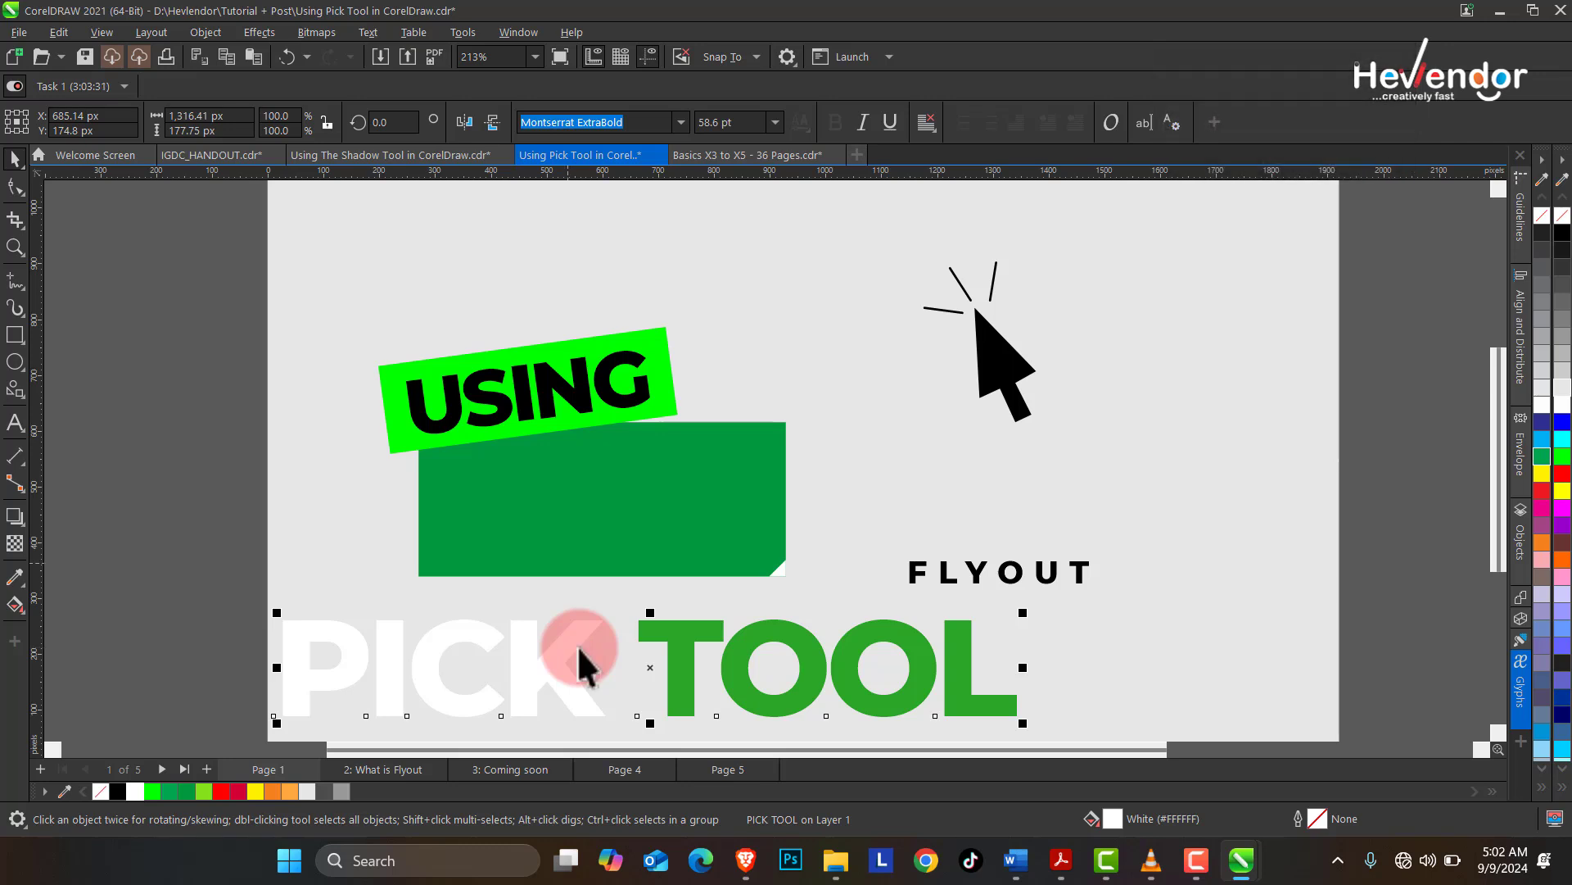
key(ctrl+z)
- Try moving the USING text up off its bright green rectangle, and undo the move
click(622, 402)
click(611, 399)
click(592, 377)
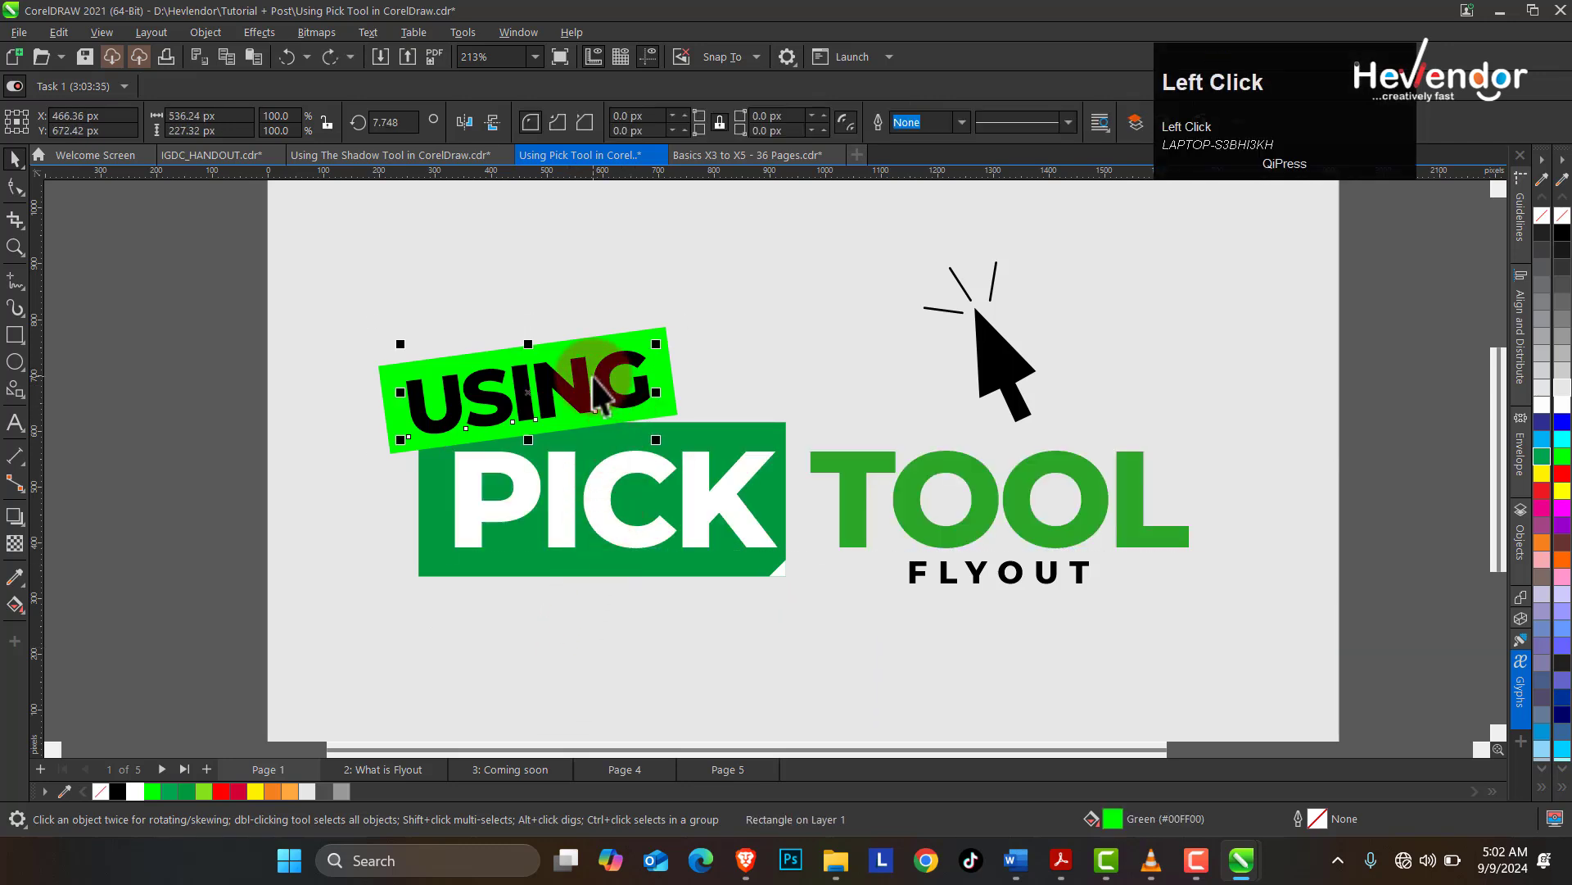
click(588, 362)
click(576, 390)
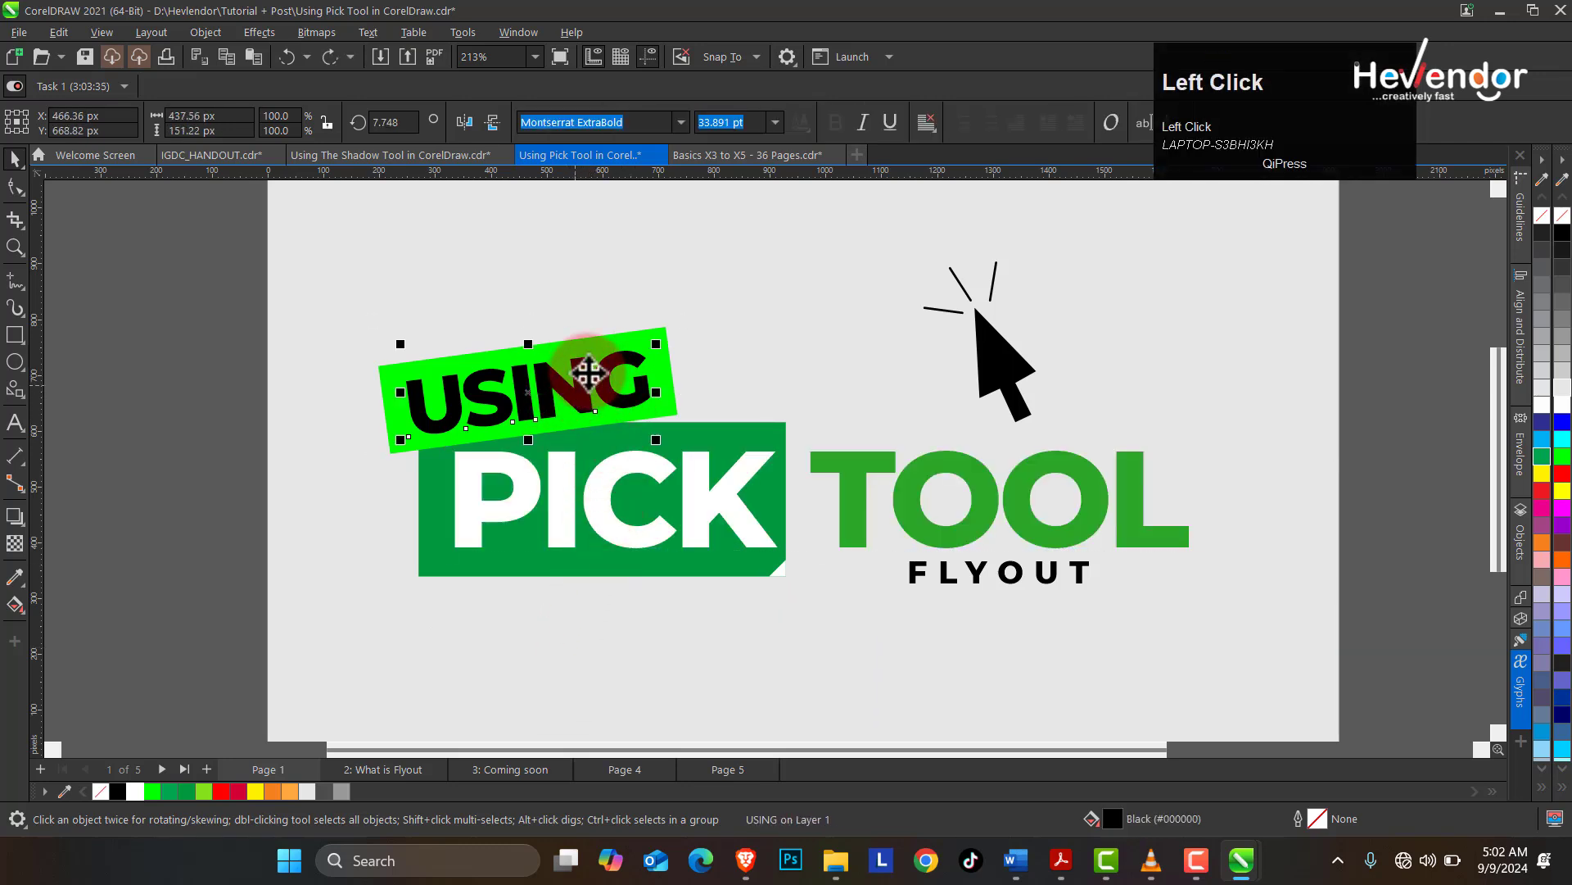
click(596, 340)
click(565, 385)
key(ctrl+z)
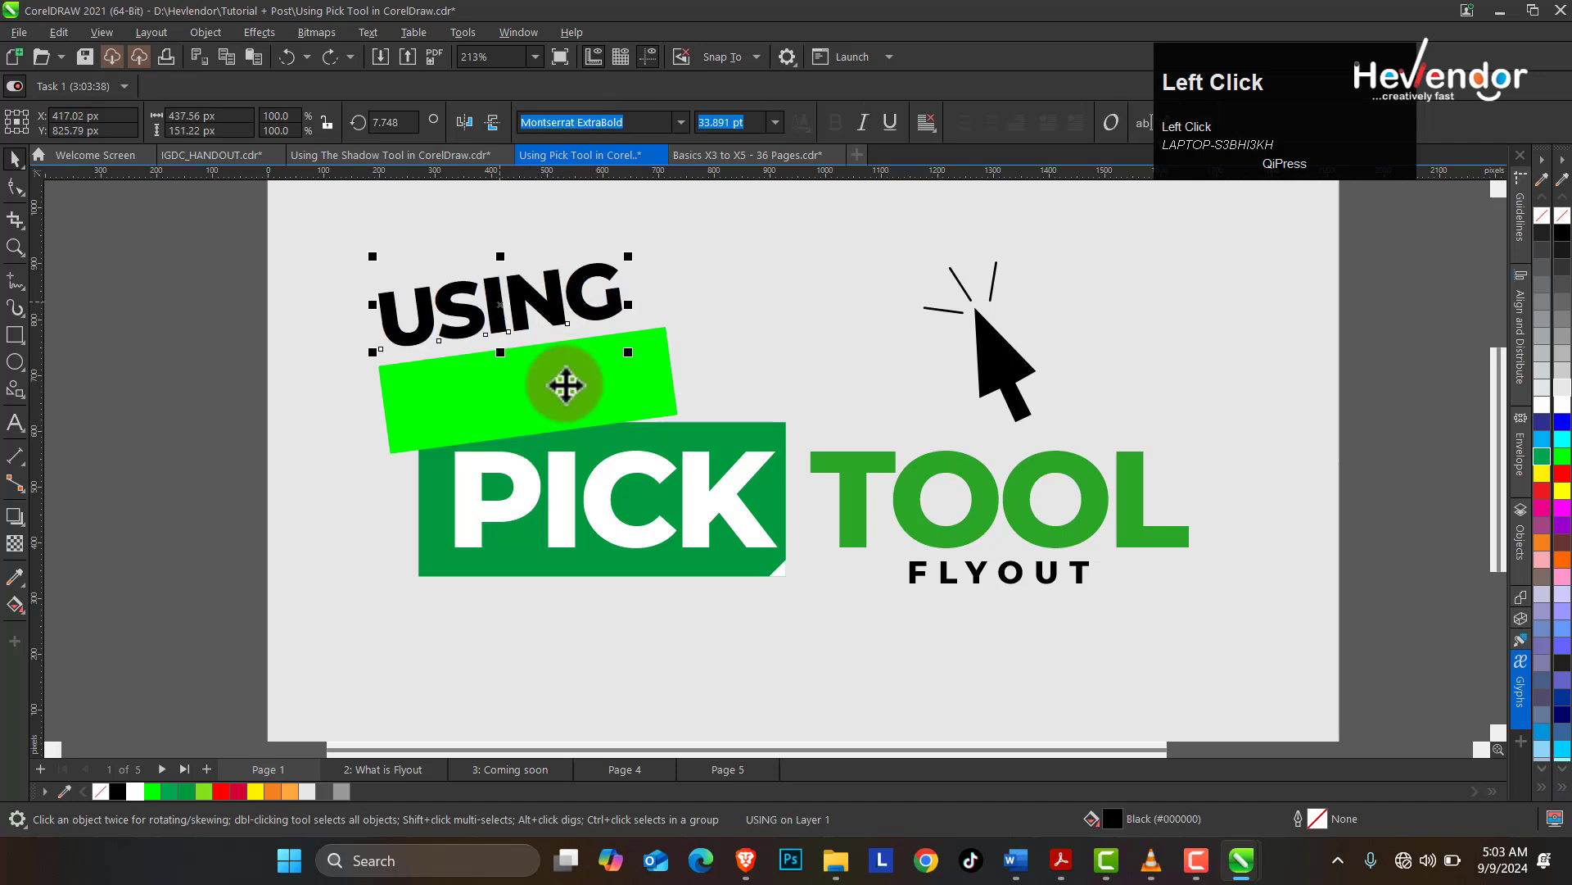
key(ctrl+shift+z)
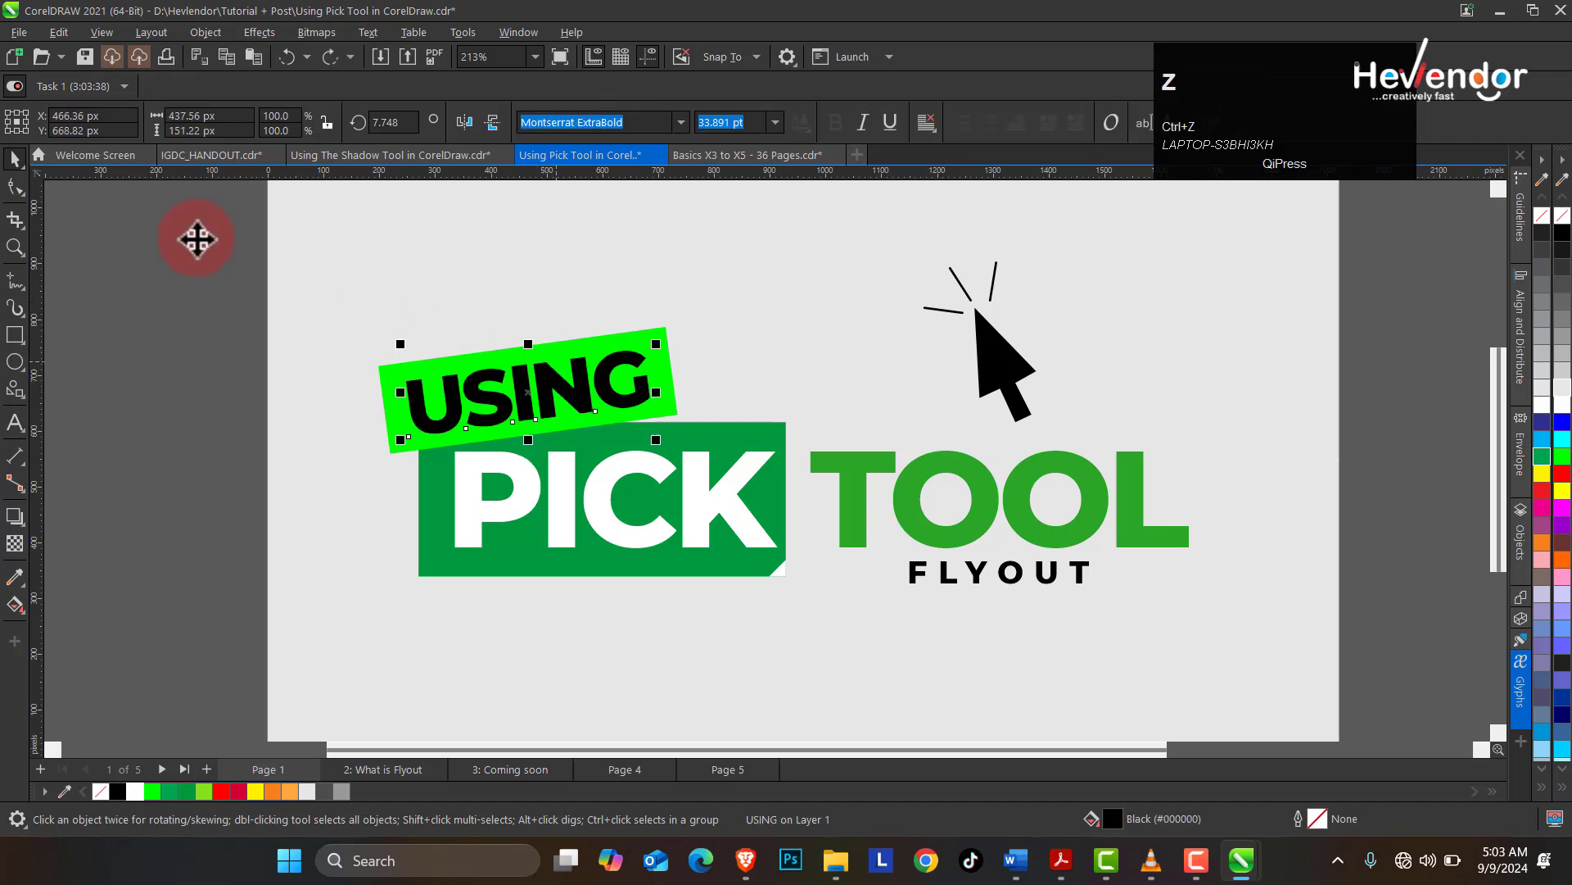
click(22, 167)
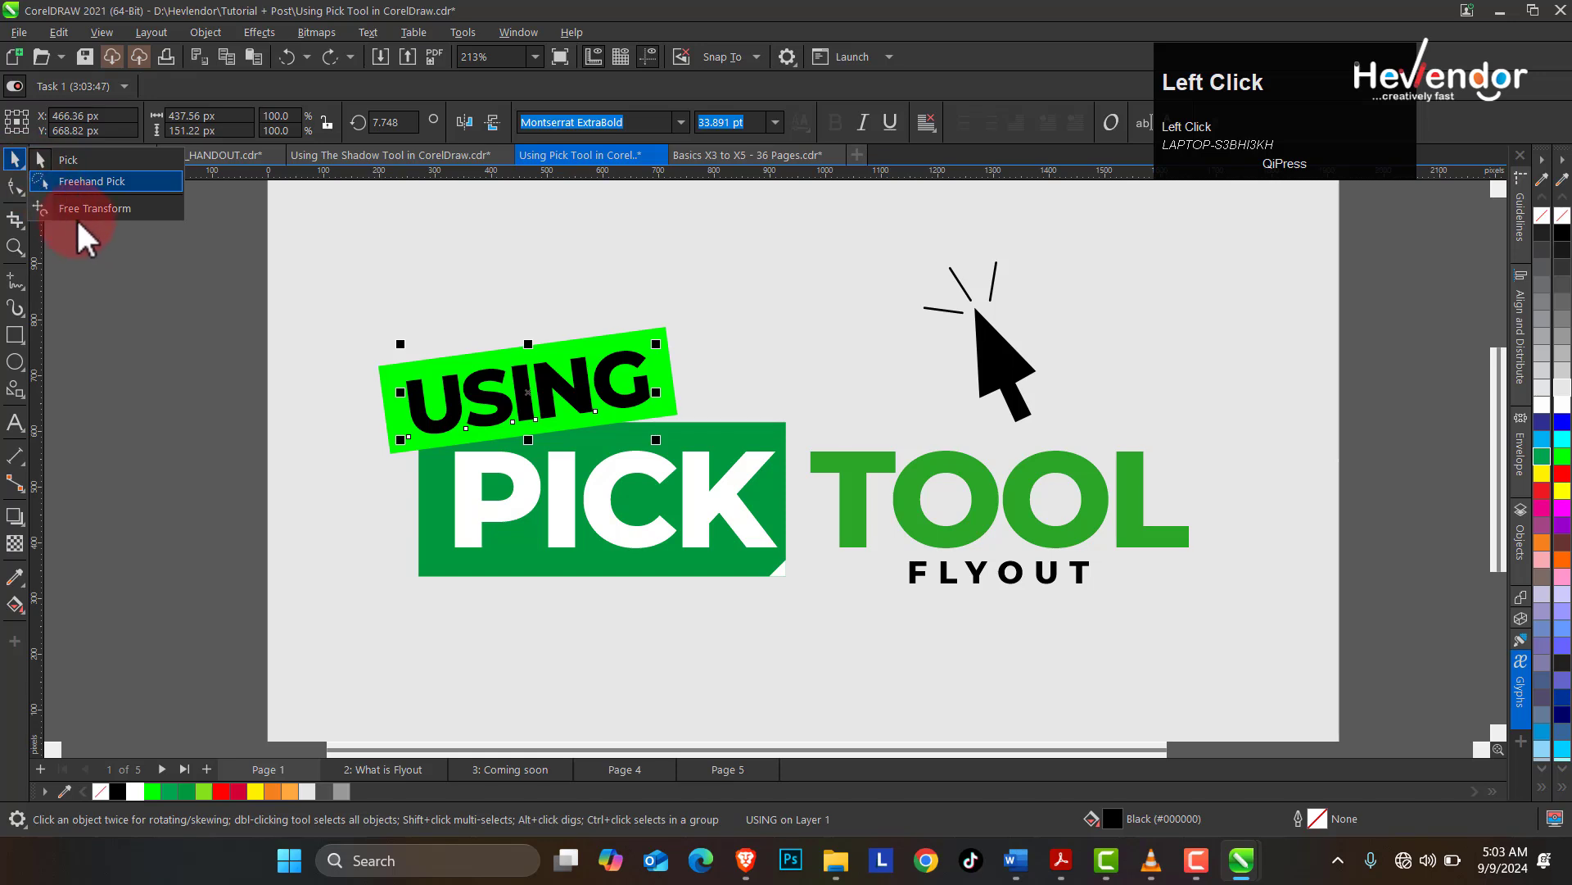
click(108, 249)
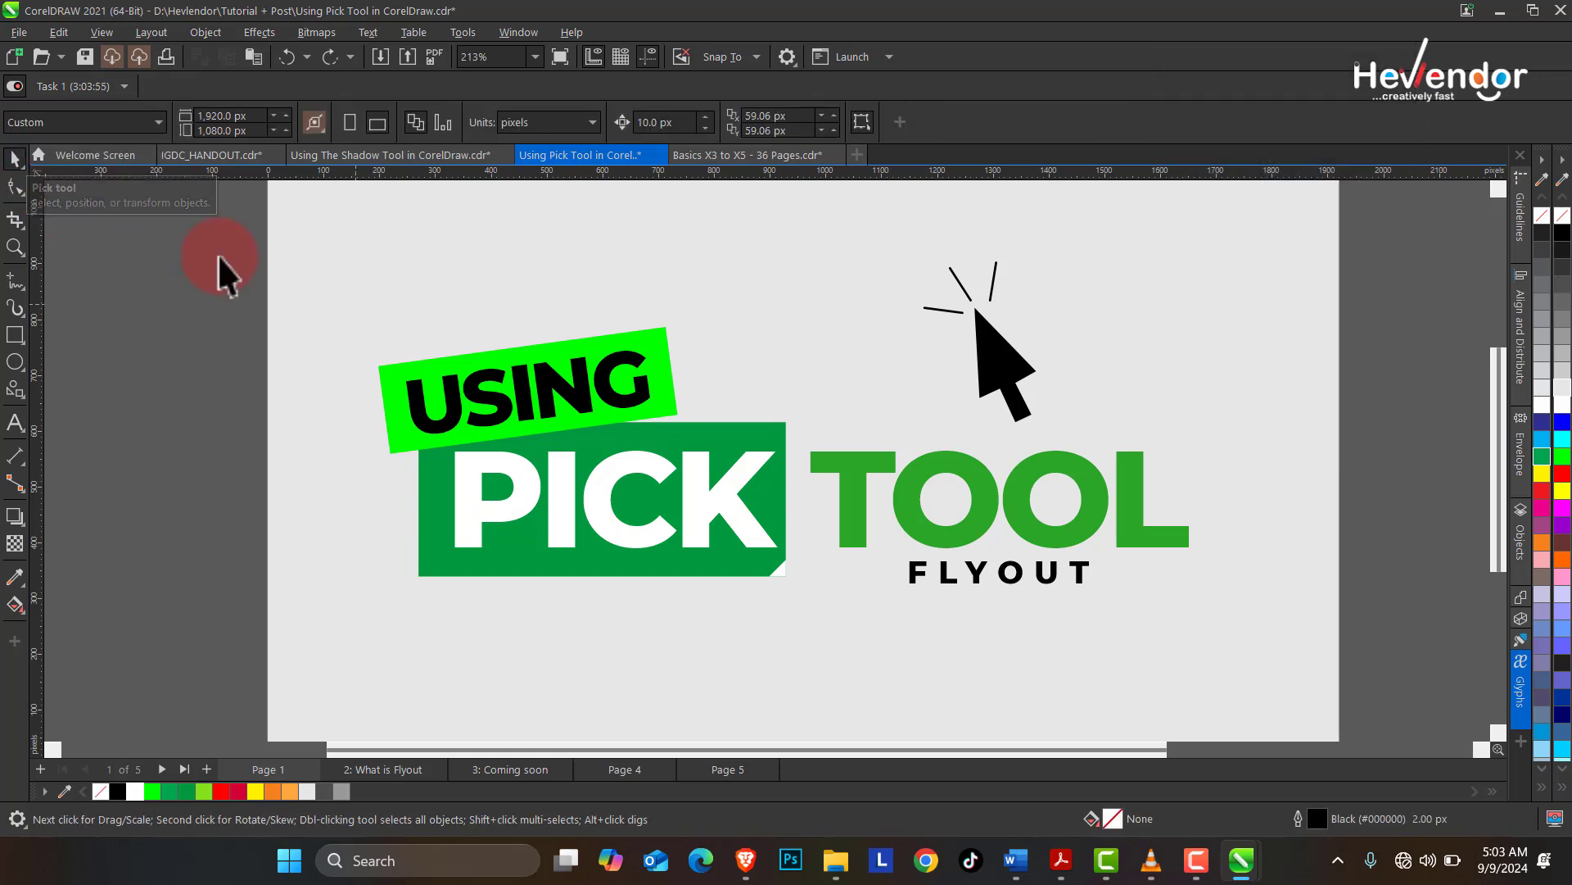
- Try enlarging the PICK TOOL text proportionally from its upper-right corner, and undo the scaling
click(724, 491)
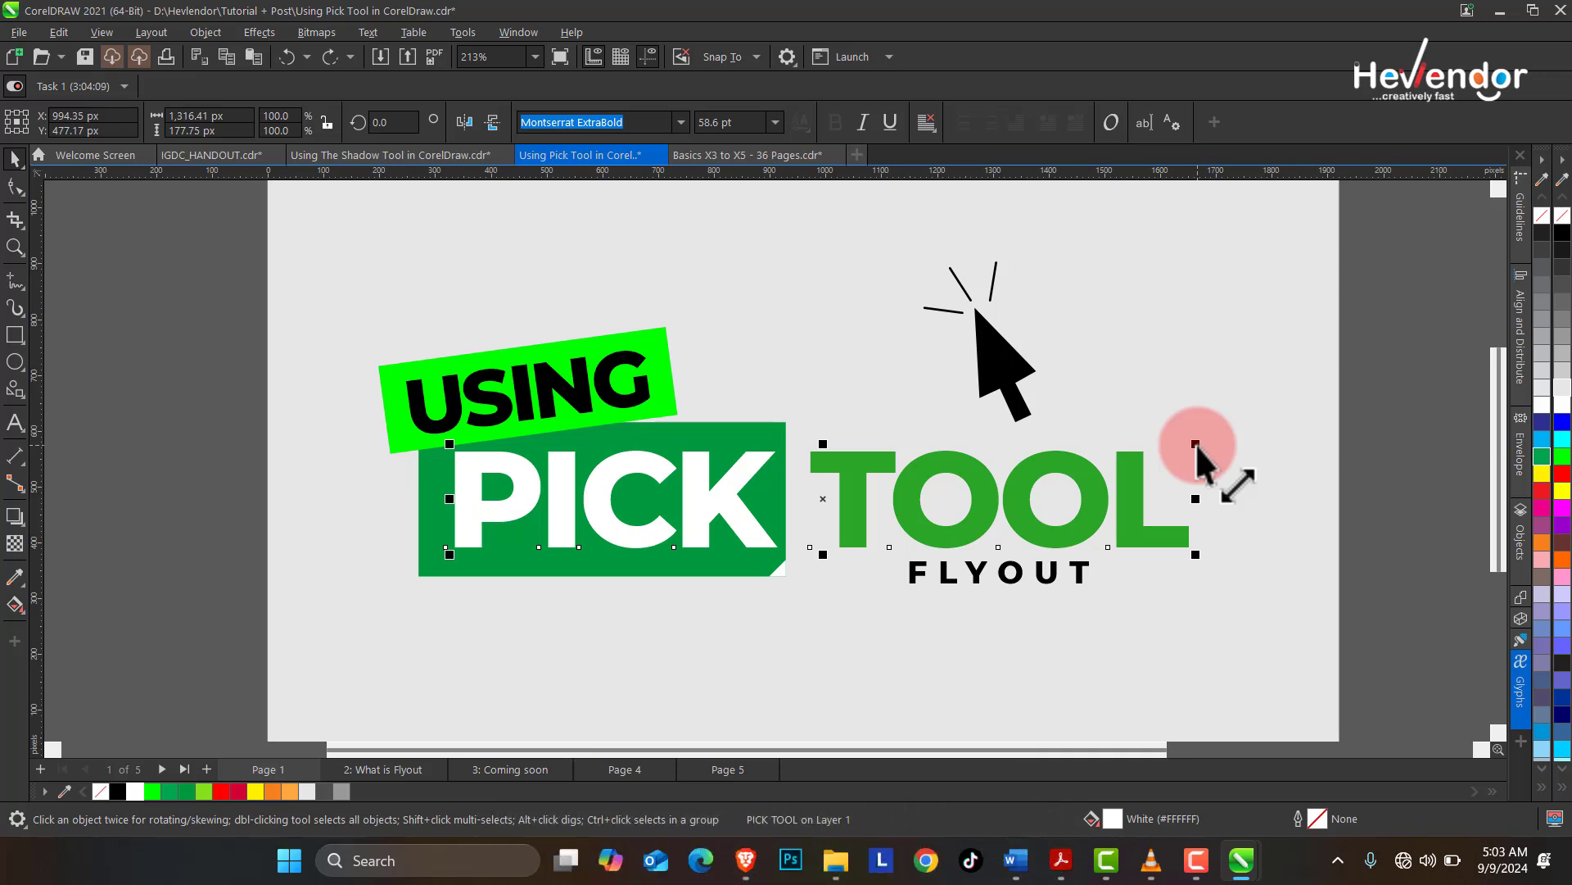
drag(1196, 444, 1276, 408)
key(ctrl+z)
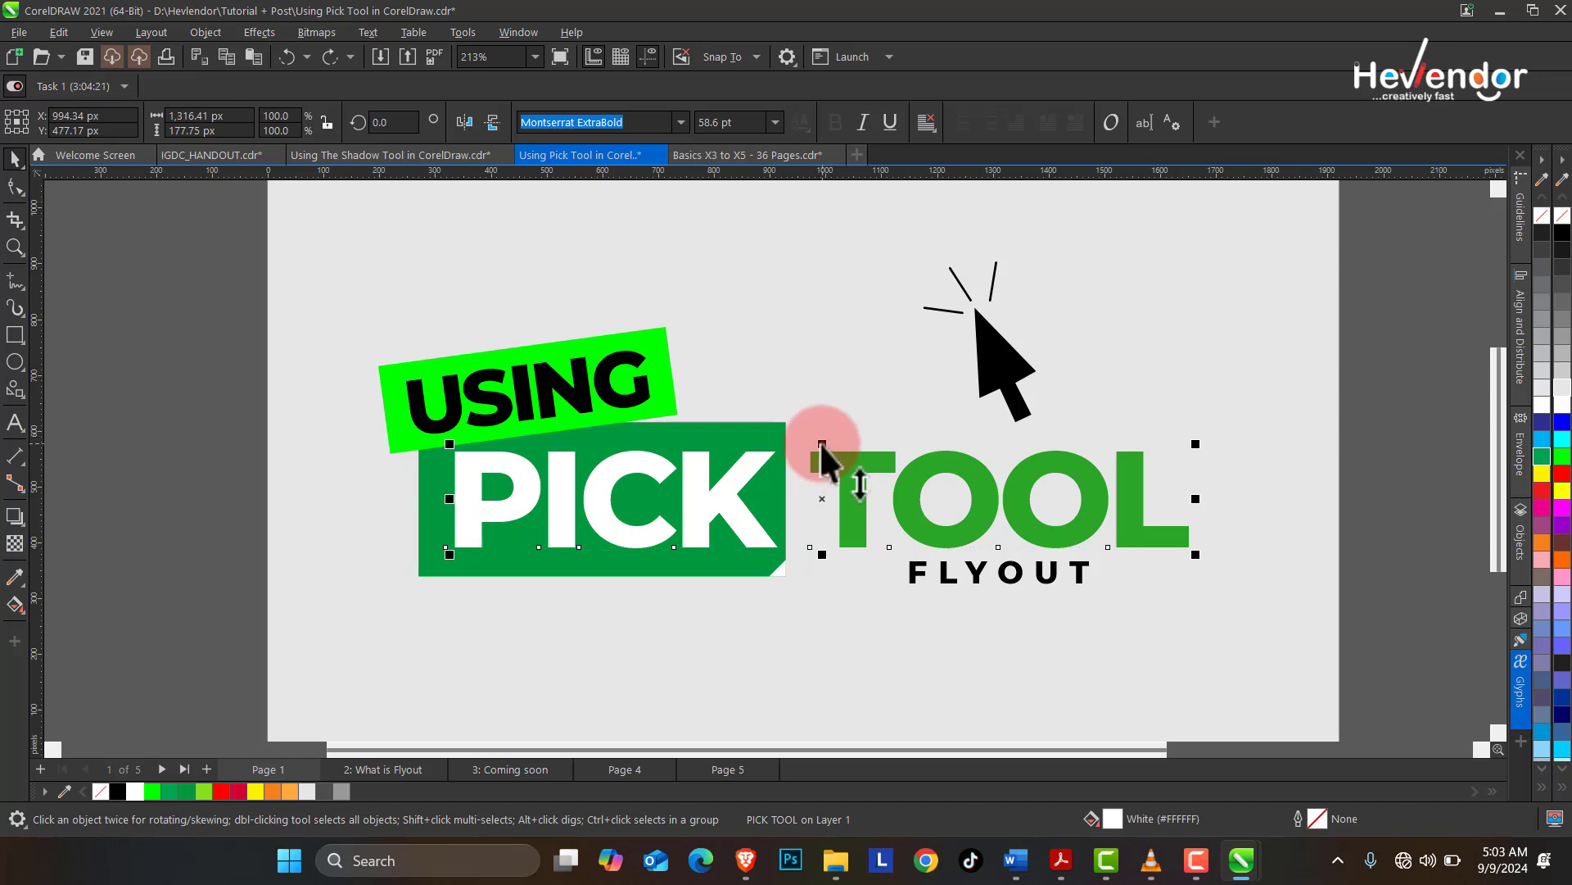
- Try stretching the PICK TOOL text upward, downward and sideways from its middle handles, undoing each stretch
drag(822, 447, 821, 392)
key(ctrl+z)
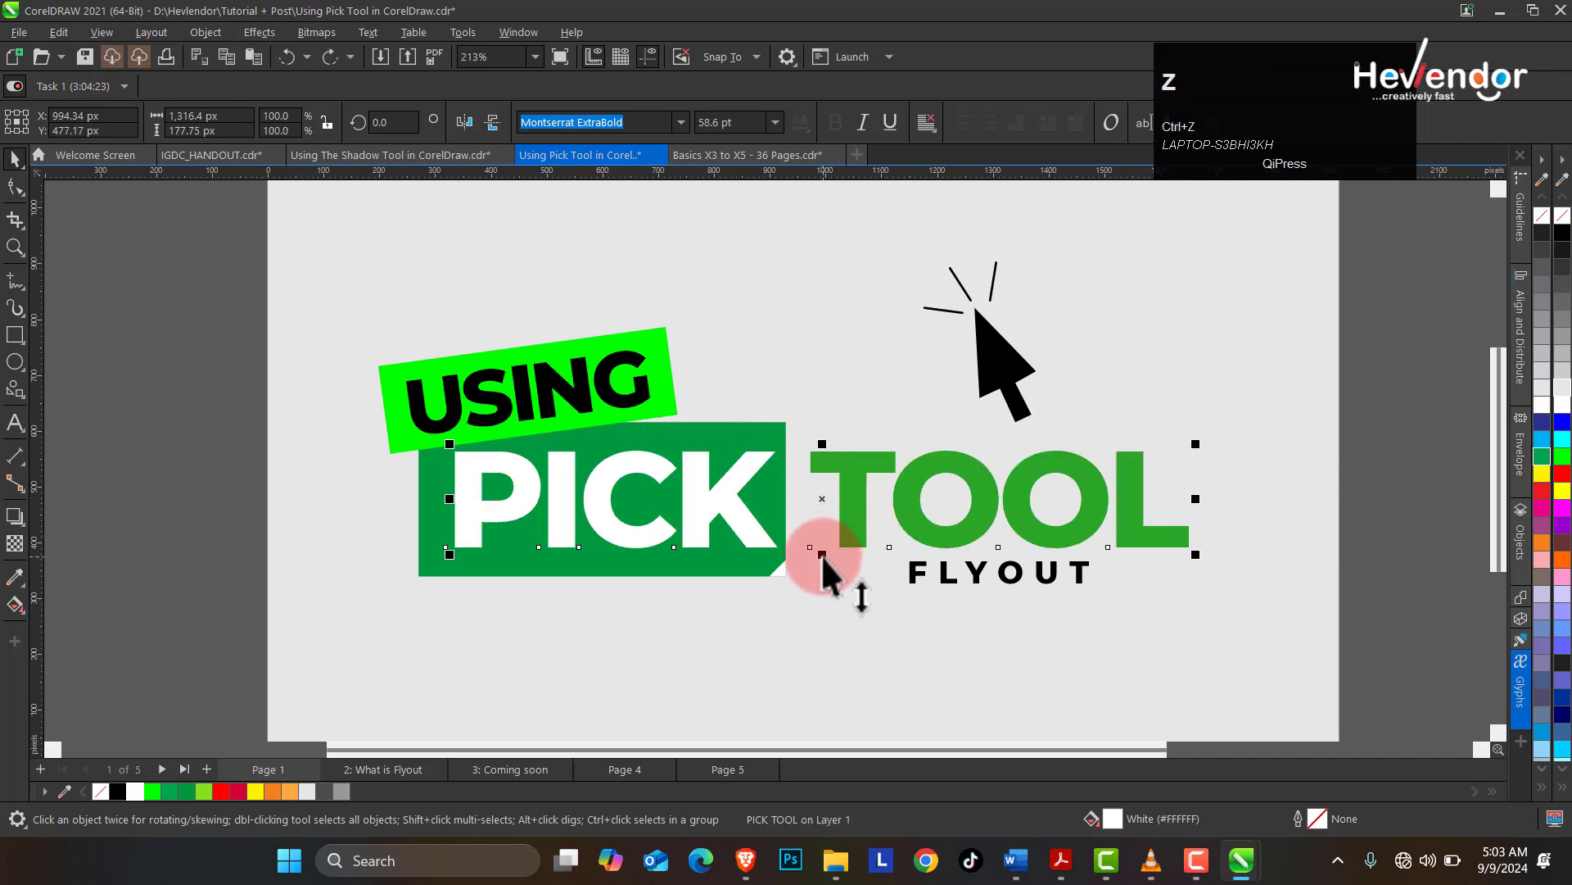
drag(822, 554, 824, 617)
key(ctrl+z)
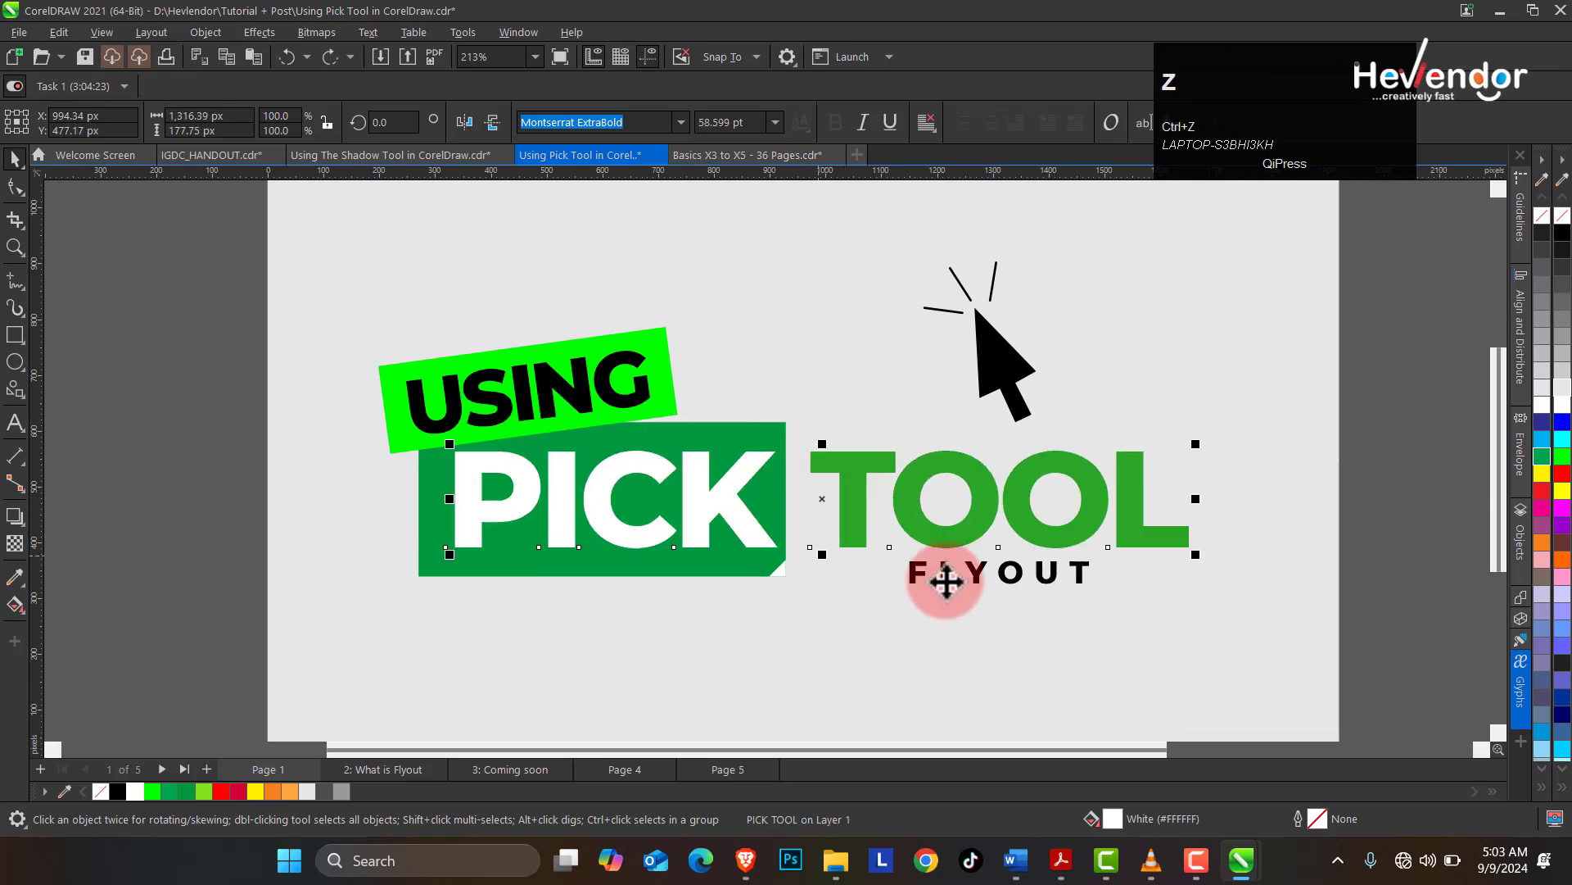
drag(1196, 528, 1319, 509)
key(ctrl+z)
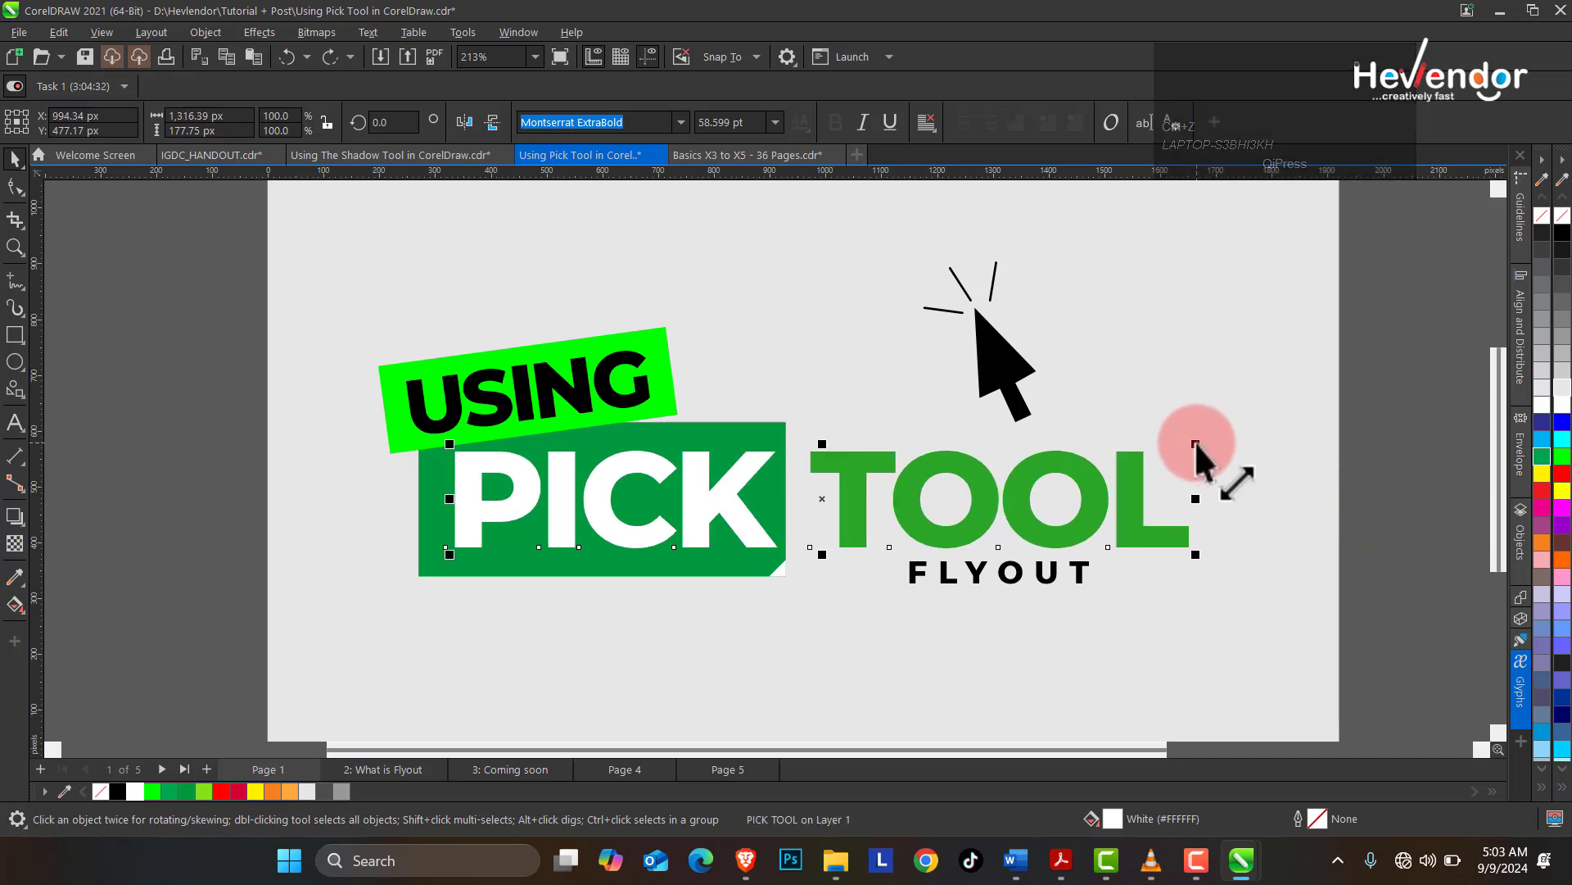
- Try scaling the PICK TOOL text to about 1,497 px wide from its upper-right corner, undo it, and try the lower-right corner
drag(1194, 443, 1305, 404)
key(ctrl+z)
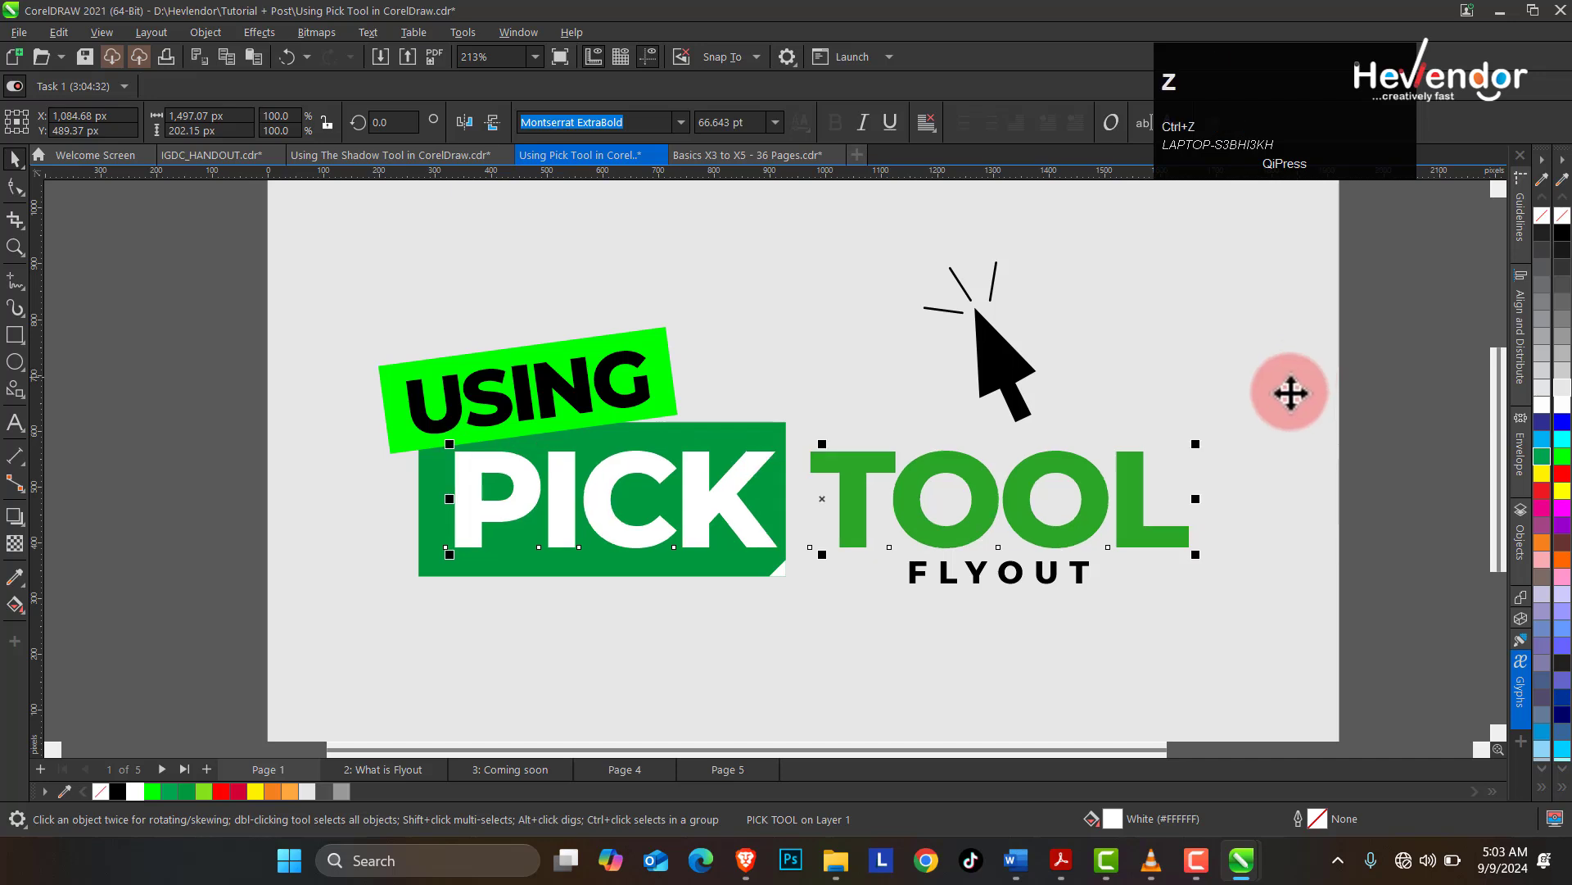
drag(1196, 556, 1319, 636)
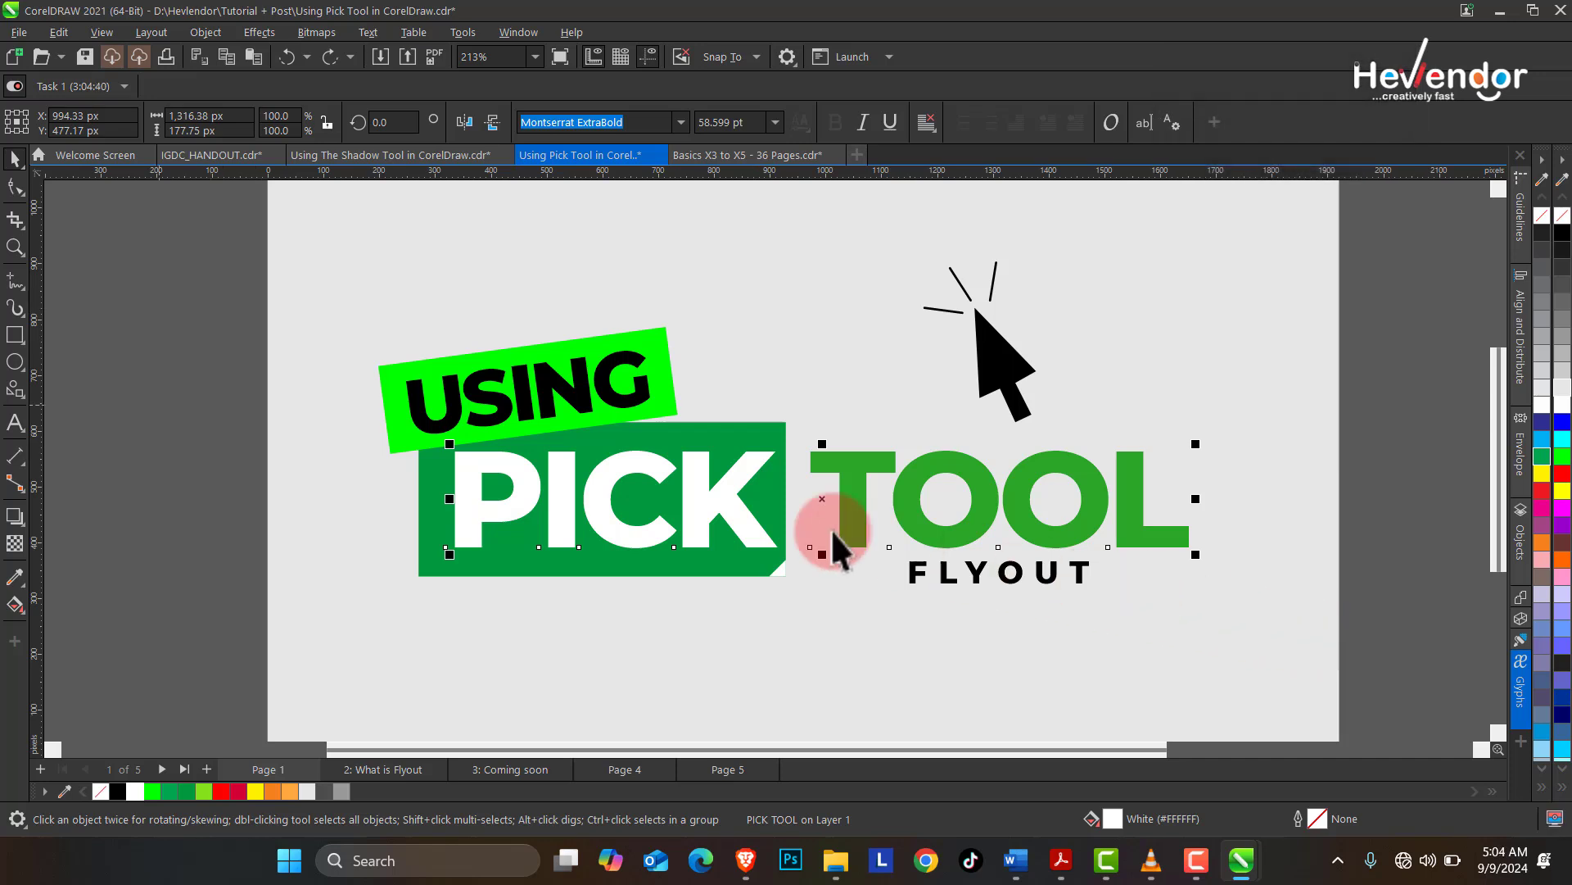
- Draw a circle about 206 px in diameter below the dark green rectangle
click(15, 361)
drag(489, 621, 607, 720)
click(15, 160)
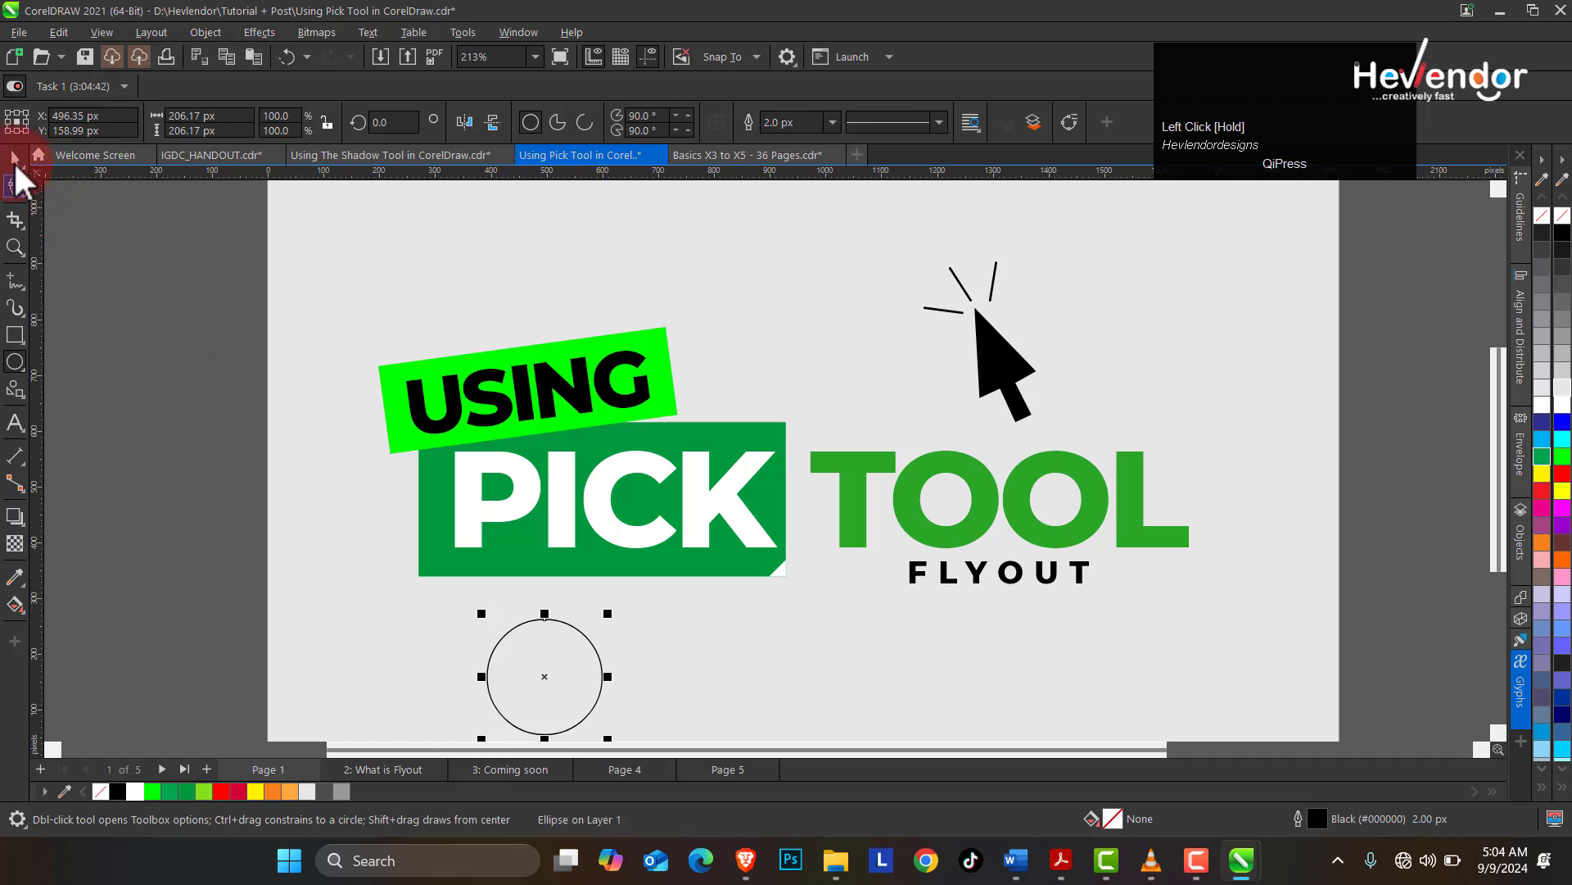
- Enlarge the circle from its upper-right corner to about 227 px and move it slightly to the left
drag(607, 612, 667, 554)
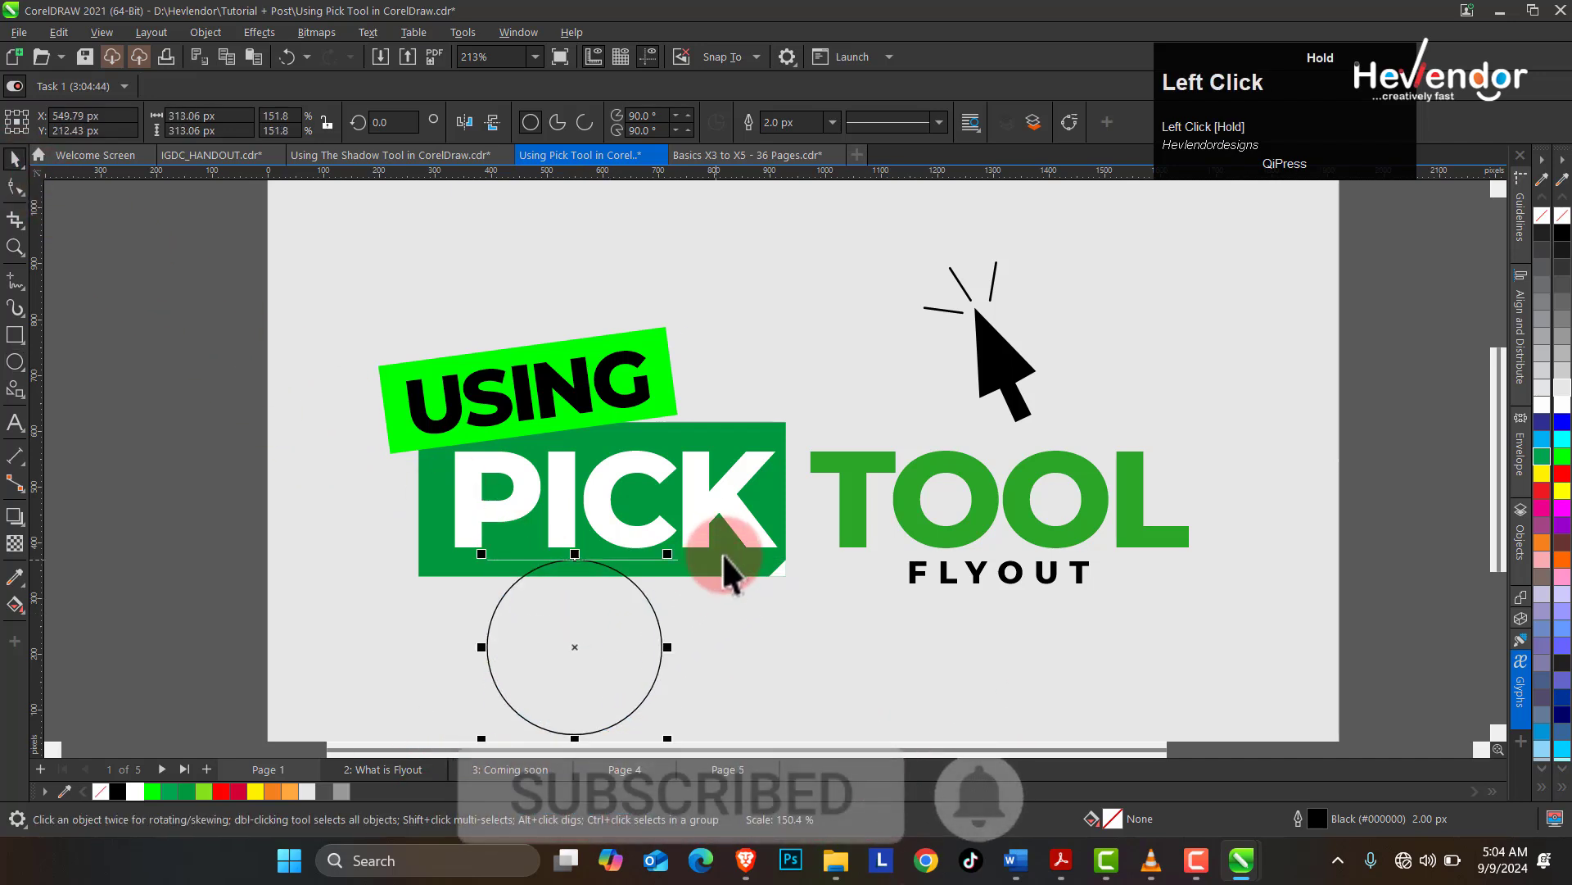
key(ctrl+z)
mouse_move(611, 611)
mouse_down()
mouse_move(689, 562)
mouse_move(632, 601)
mouse_up()
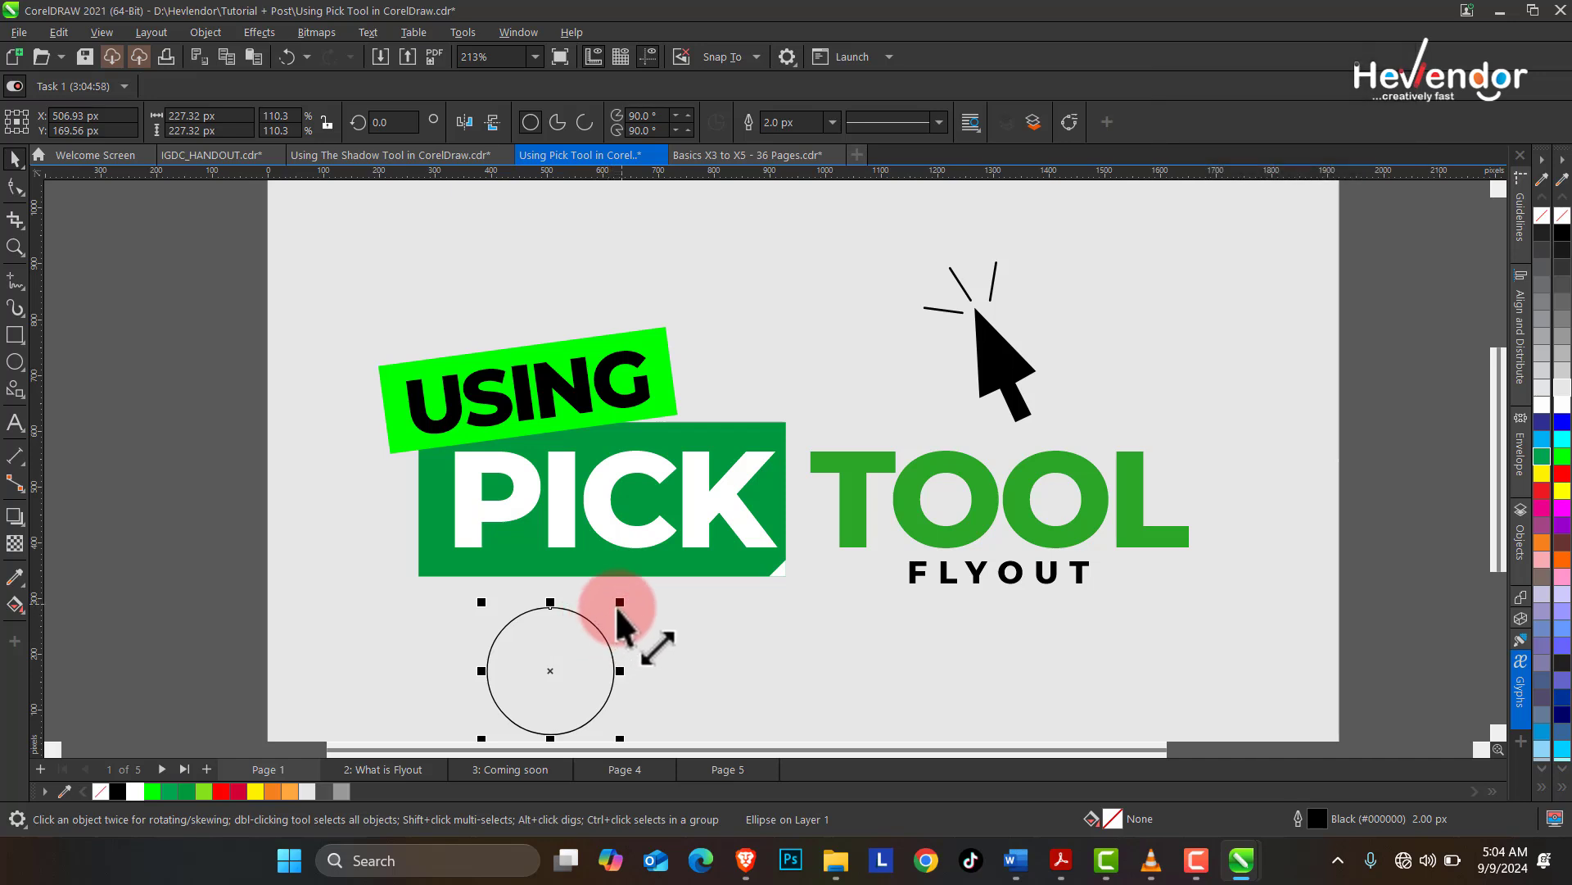
drag(616, 621, 686, 558)
key(ctrl+z)
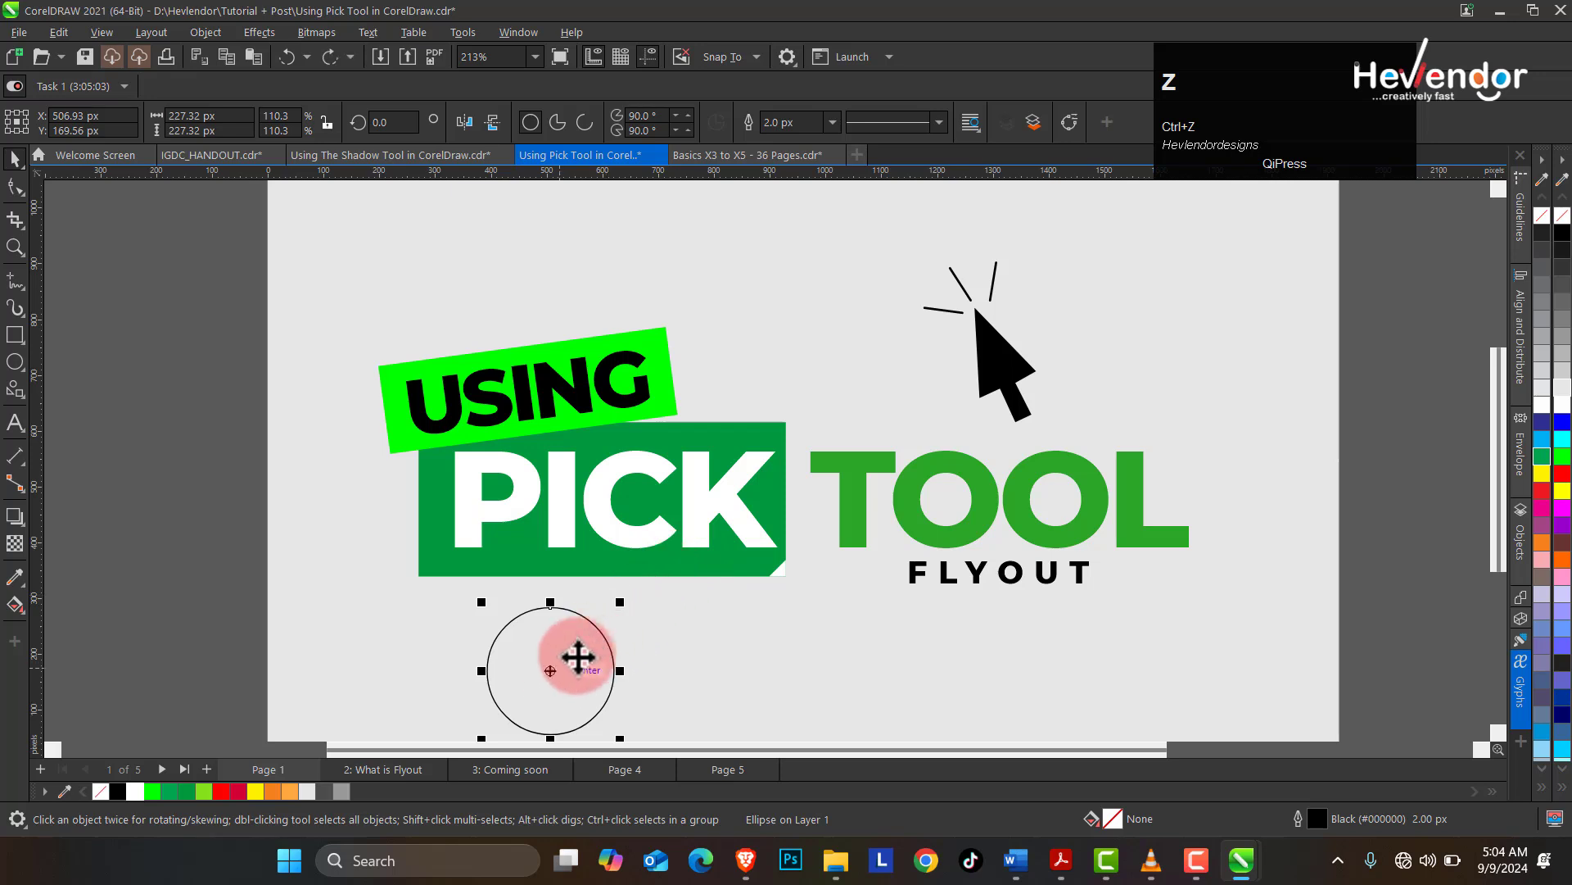
drag(557, 663, 494, 676)
- Add a new page after page 1 and draw a circle about 332 px in diameter on it
click(206, 768)
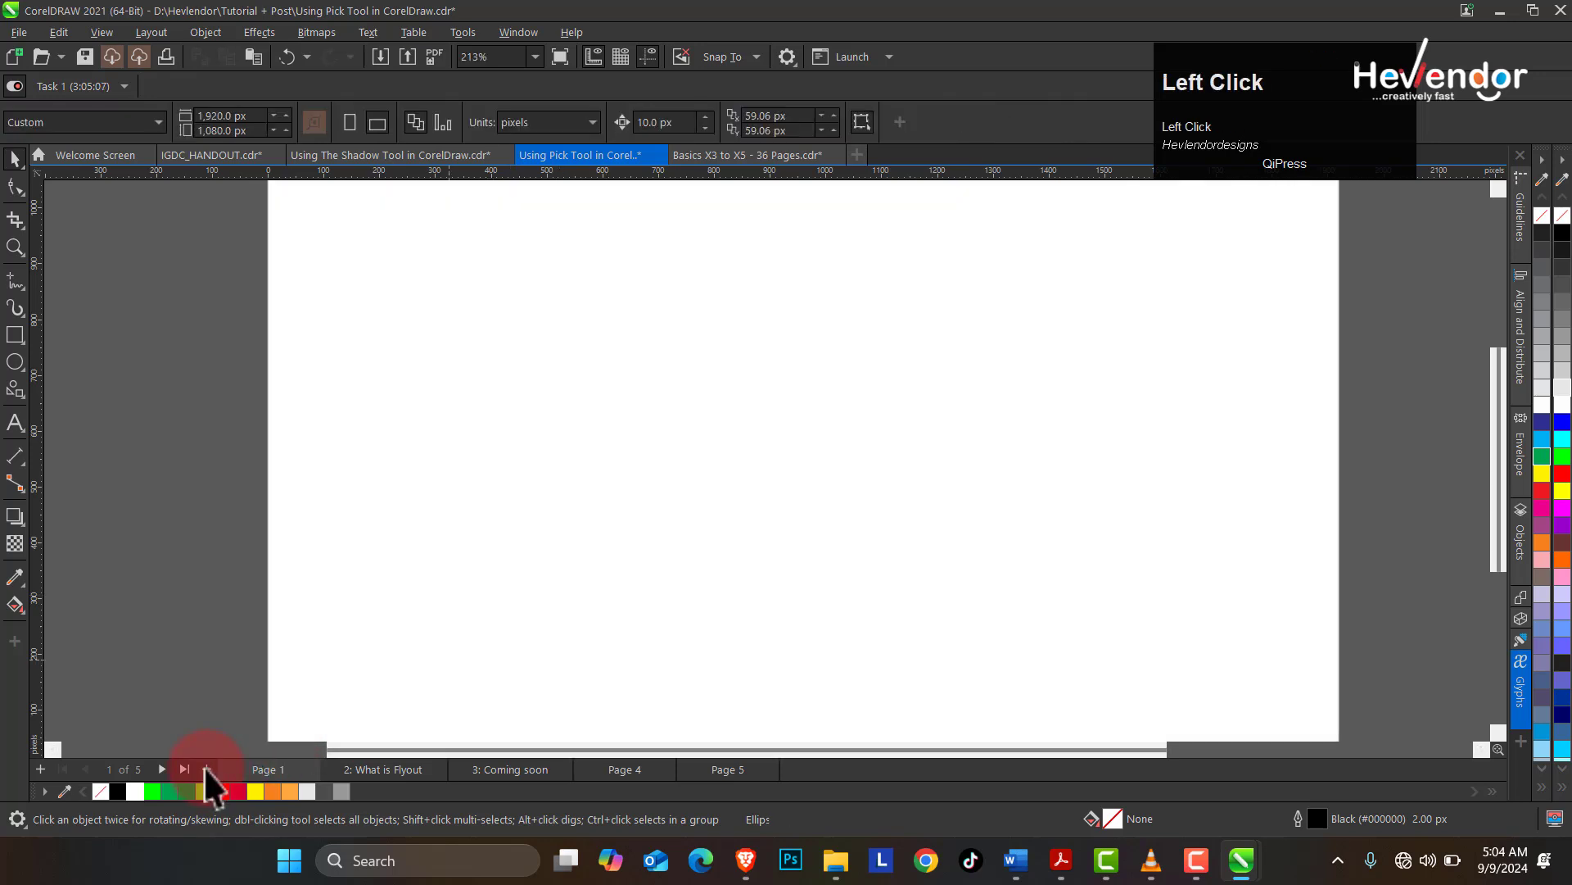
click(144, 636)
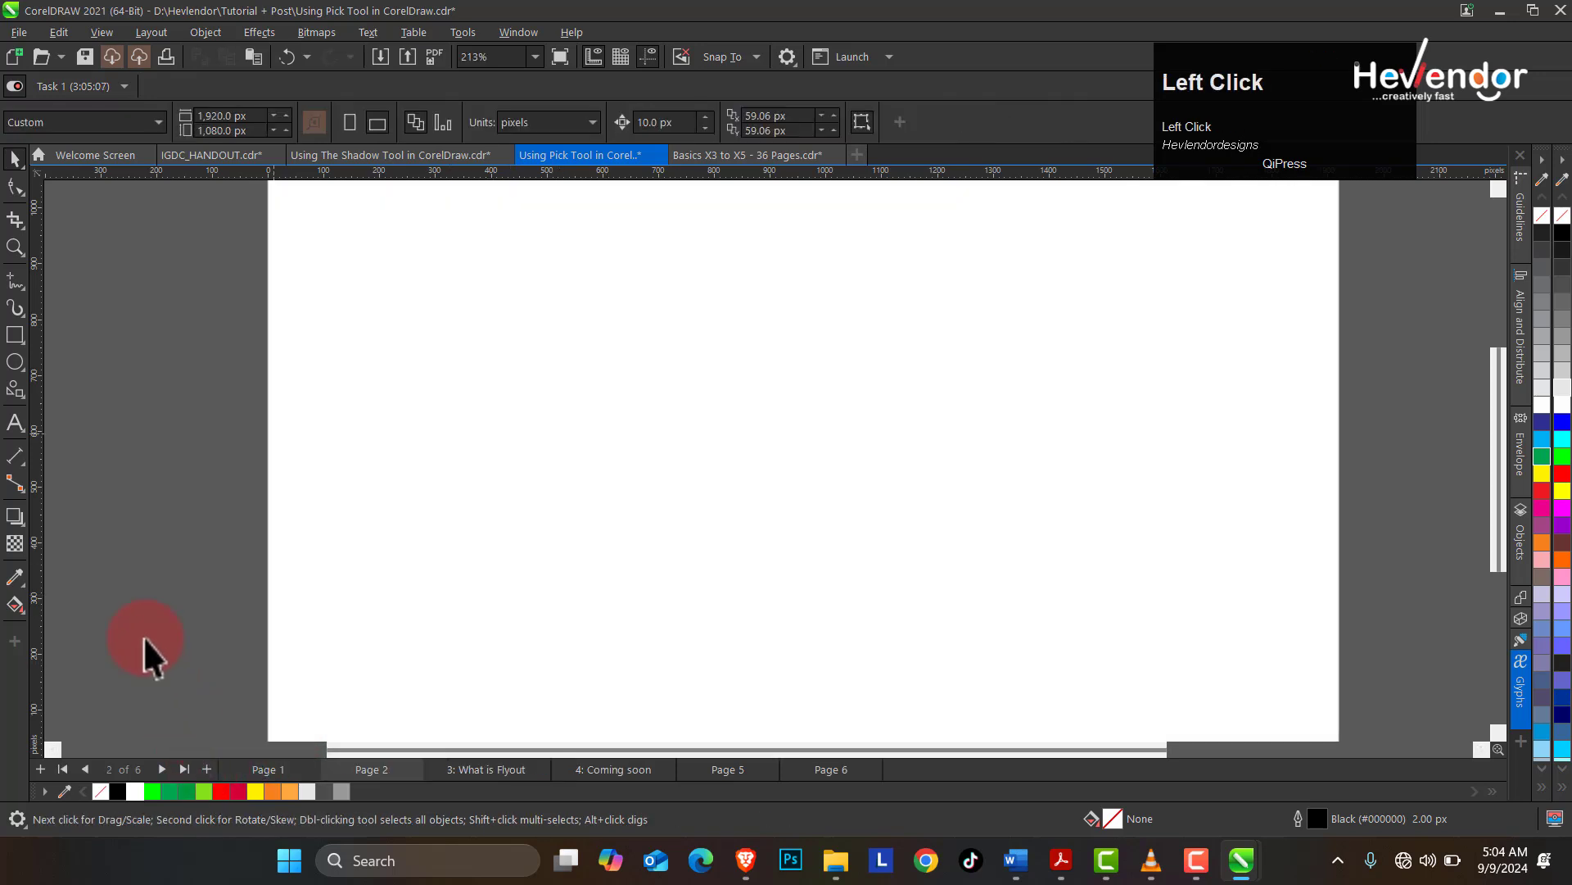
click(16, 361)
drag(585, 385, 729, 573)
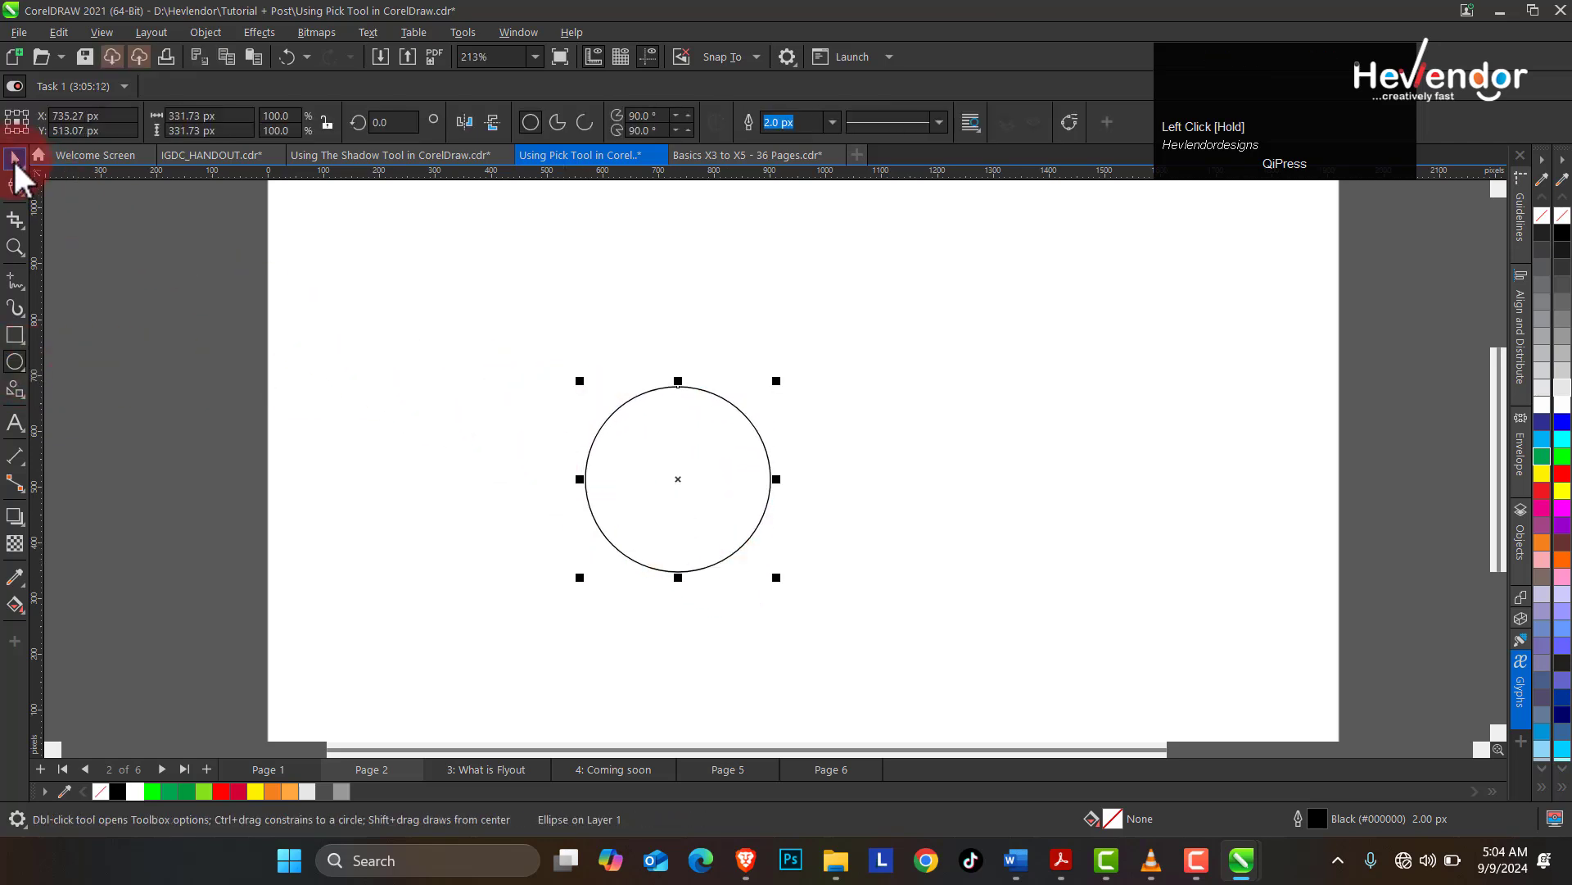
- Move the new circle to the left with the Pick tool and enlarge it from its upper-right corner to about 471 px
click(14, 158)
drag(682, 484, 580, 483)
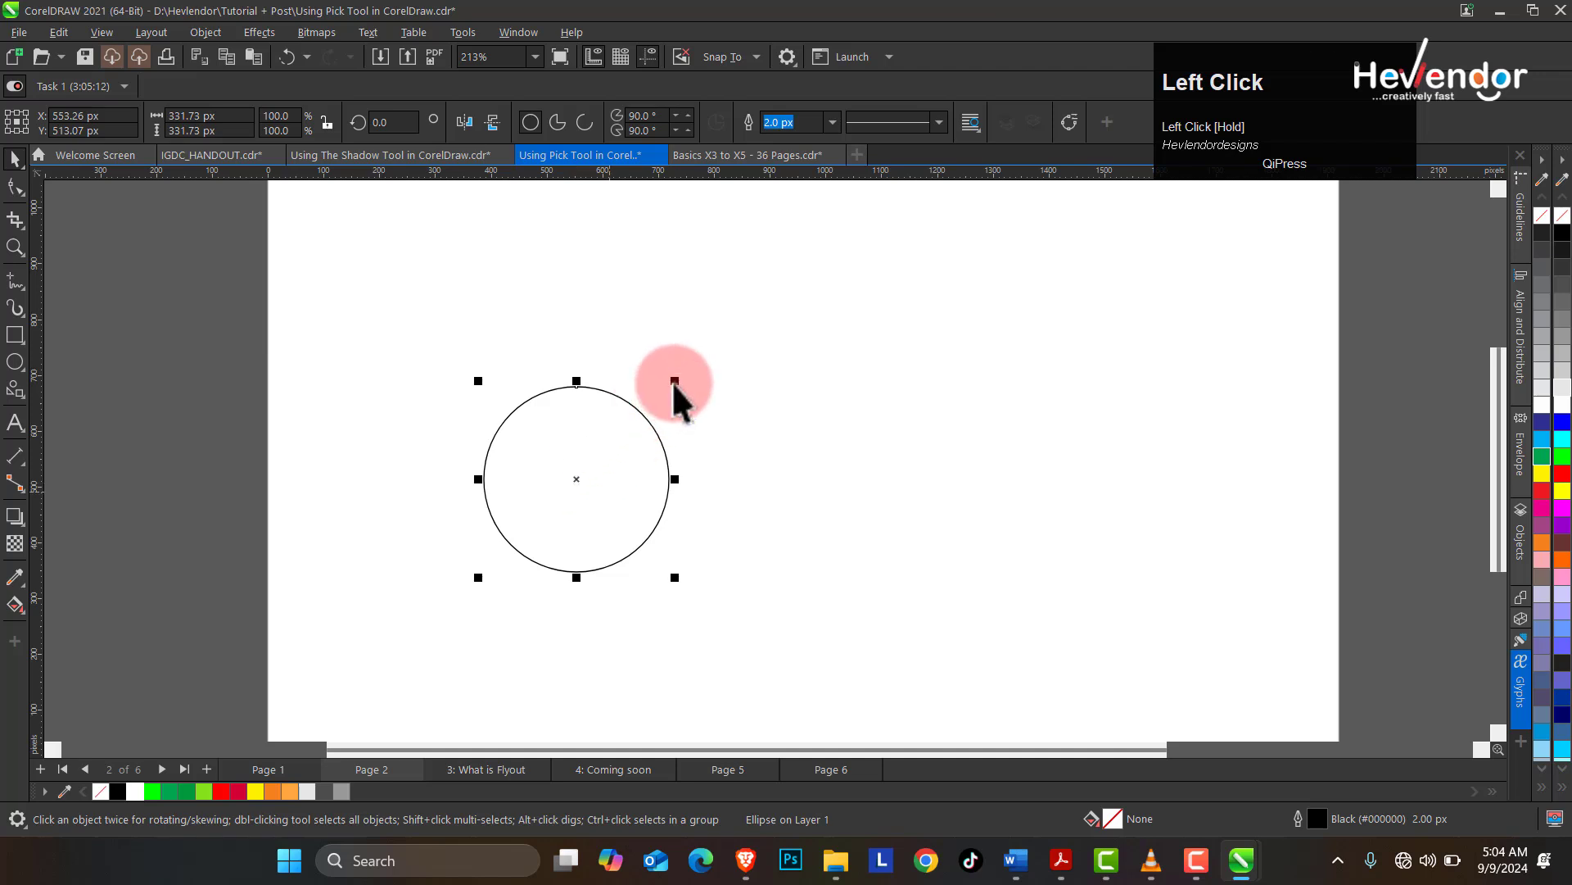
drag(674, 381, 813, 306)
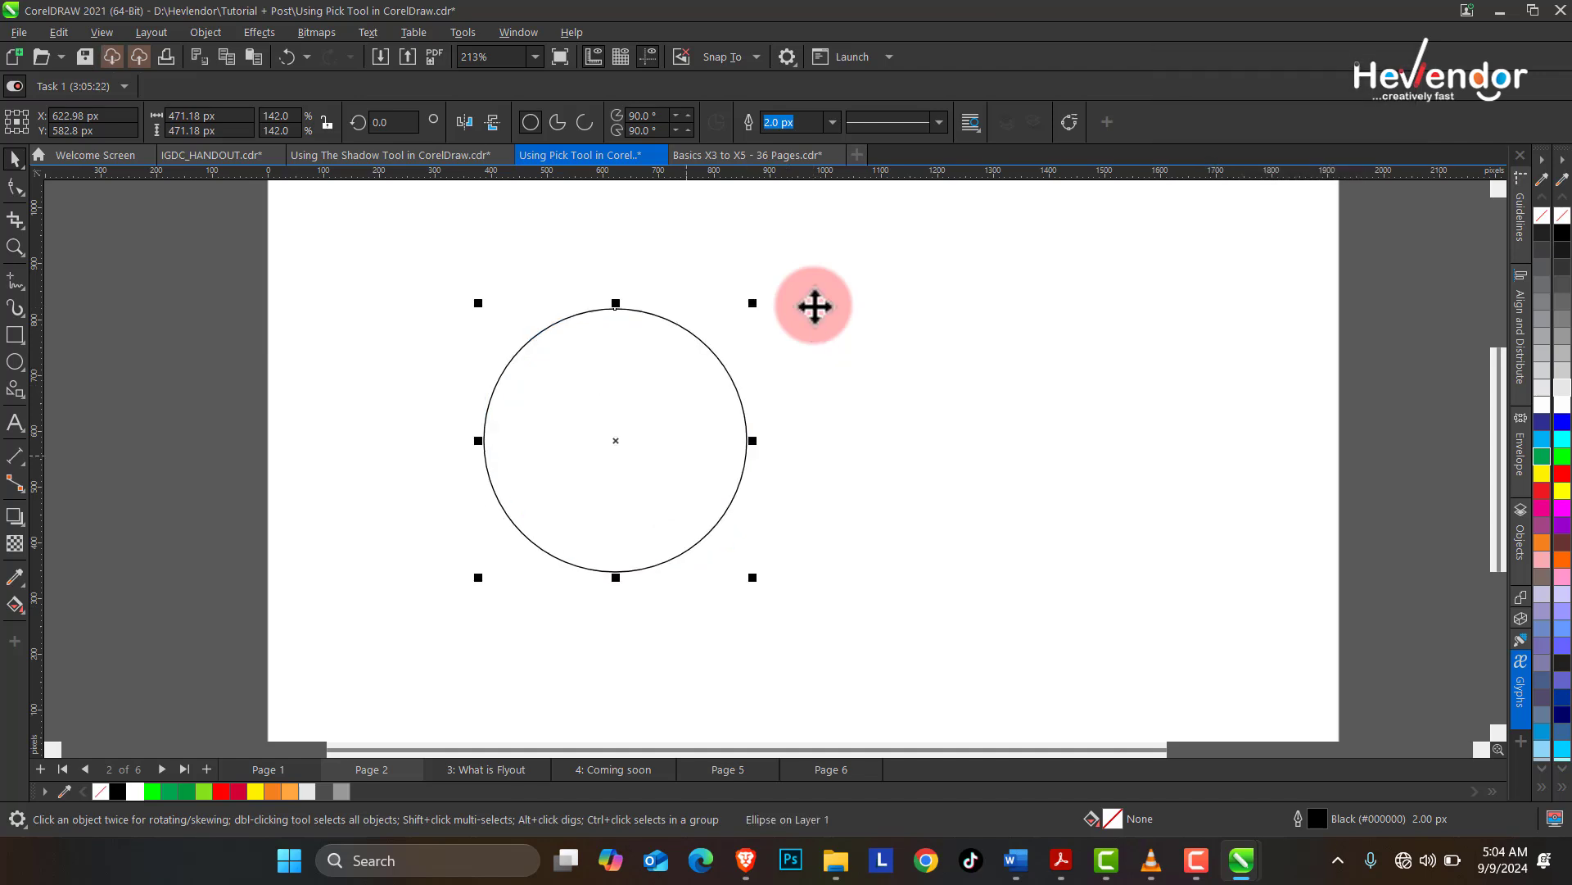
- Shrink the circle about its centre to about 433 px, and from its upper-right corner to about 415 px
drag(753, 303, 786, 309)
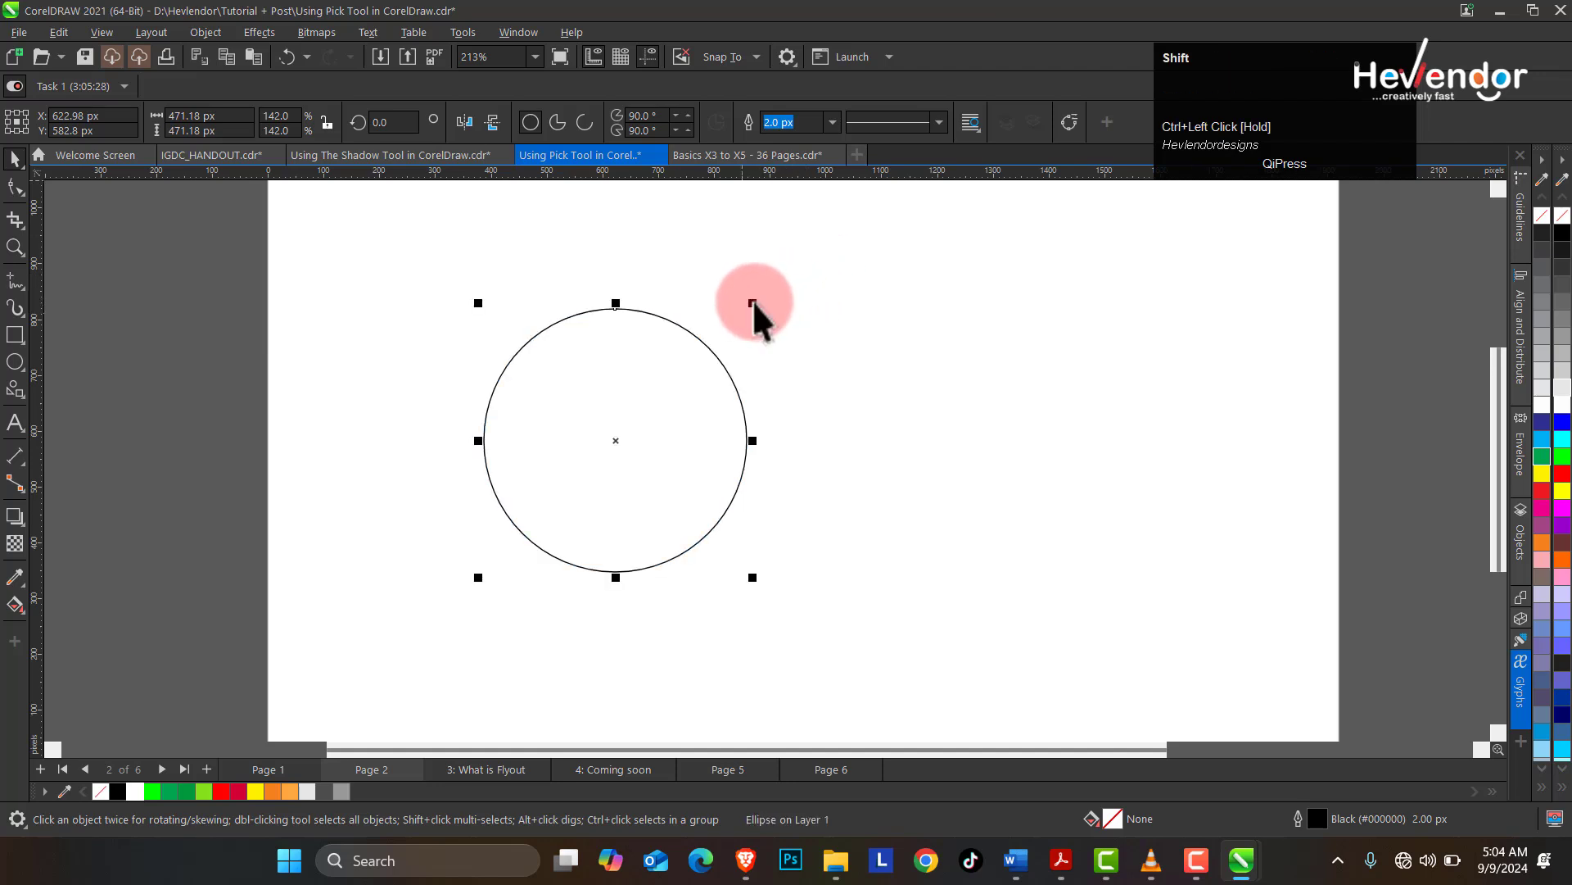
mouse_move(752, 300)
mouse_down()
mouse_move(819, 281)
mouse_move(860, 233)
mouse_move(754, 321)
mouse_move(695, 343)
mouse_move(782, 287)
mouse_move(742, 335)
mouse_move(758, 316)
mouse_up()
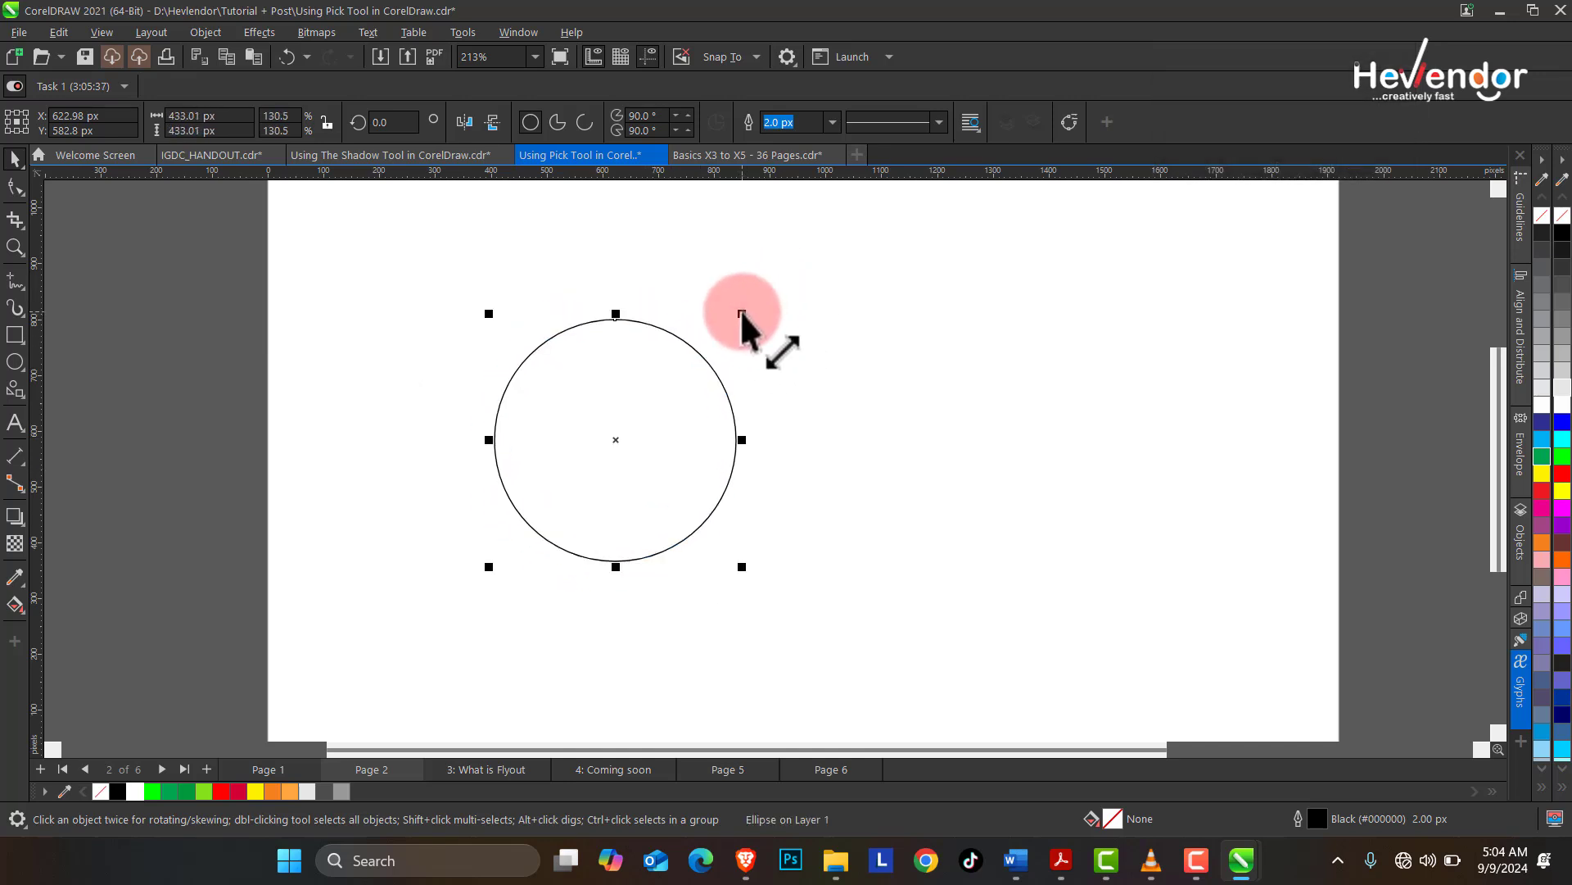
drag(741, 312, 773, 321)
- Try enlarging the circle from its lower-right corner to about 562 px and stretching it horizontally and vertically, undoing each change
drag(732, 566, 862, 660)
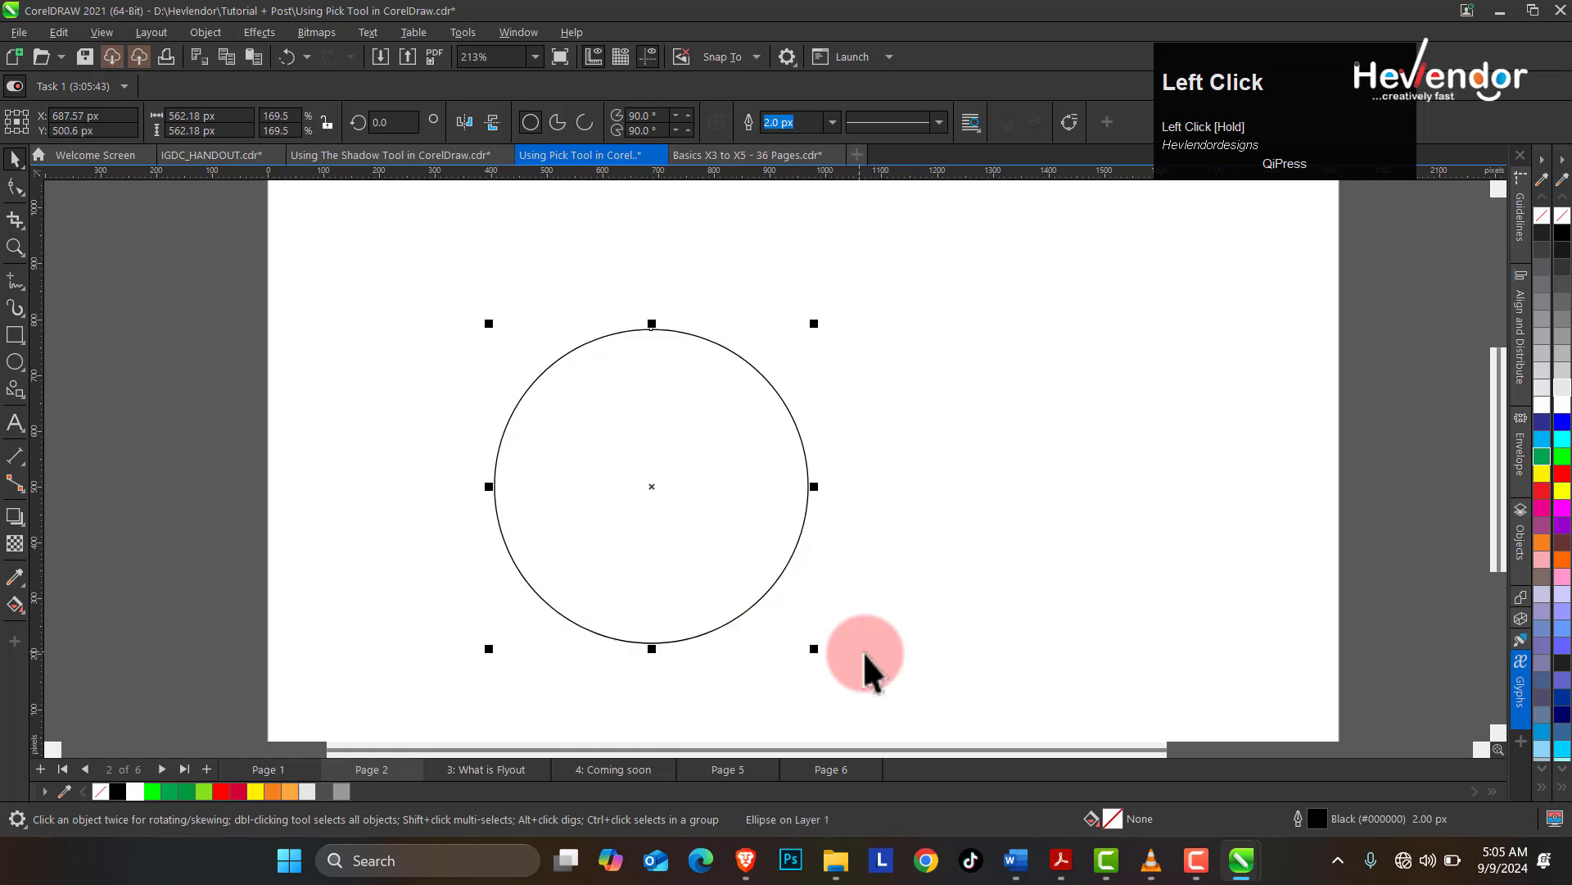
key(ctrl+z)
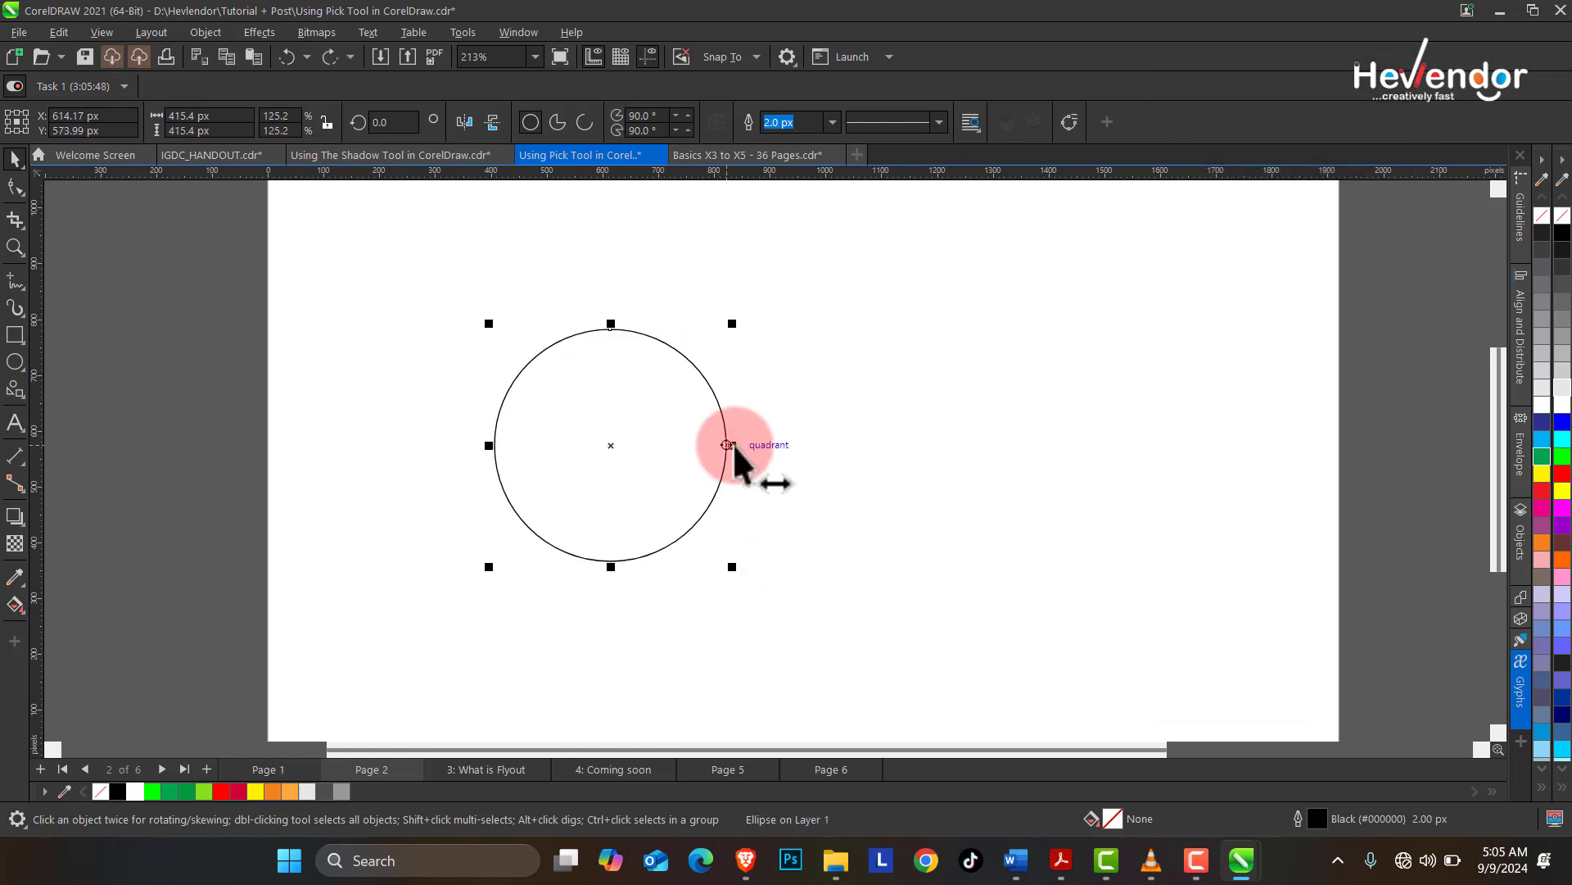
drag(733, 446, 839, 445)
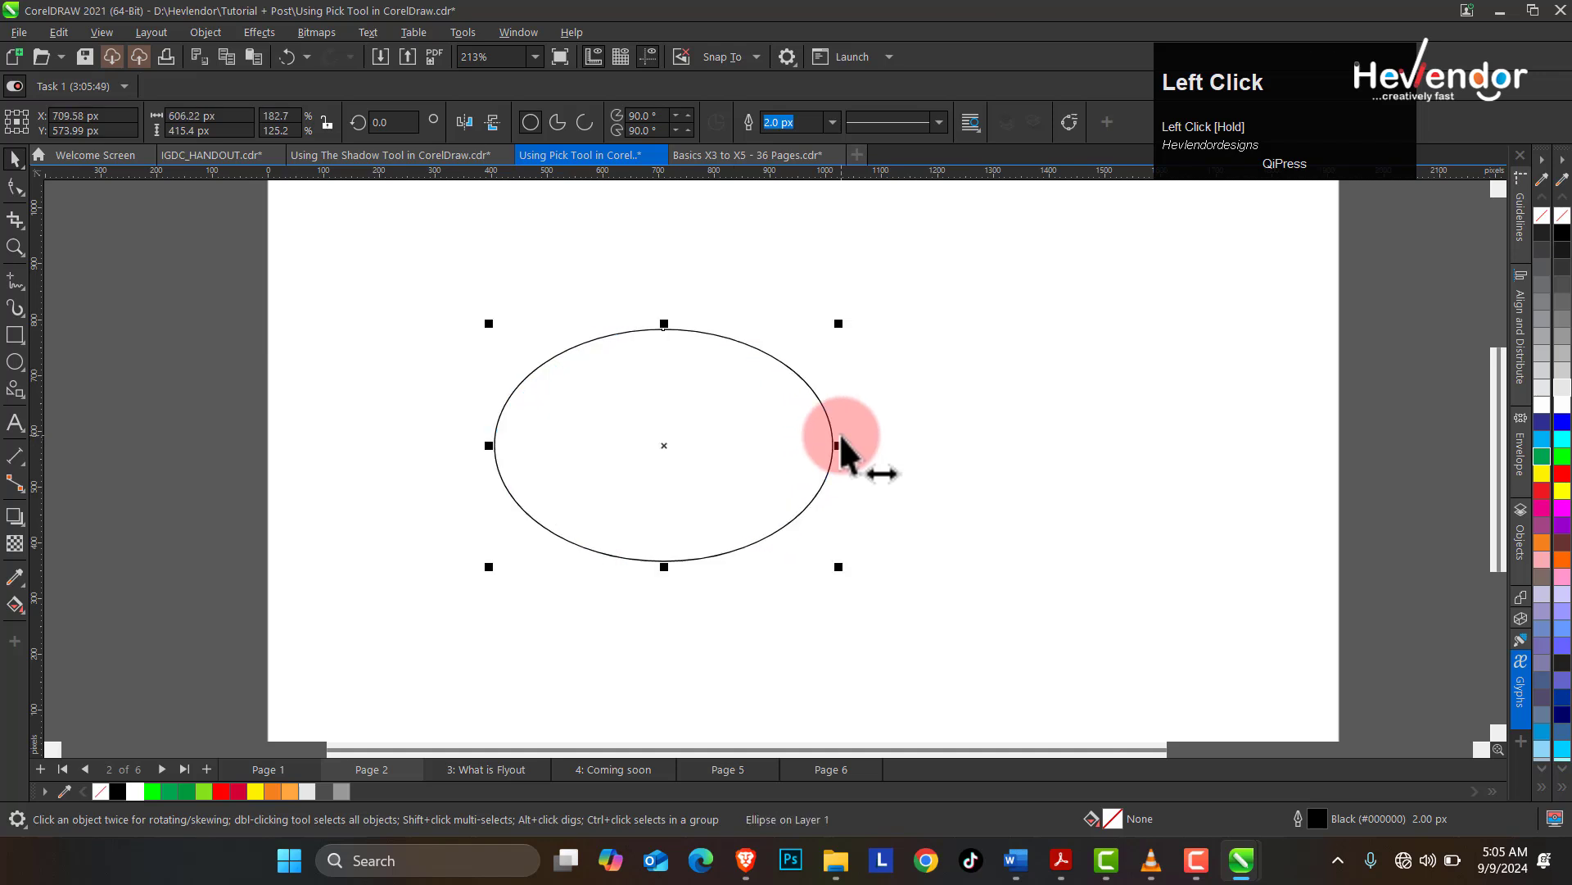
key(ctrl+z)
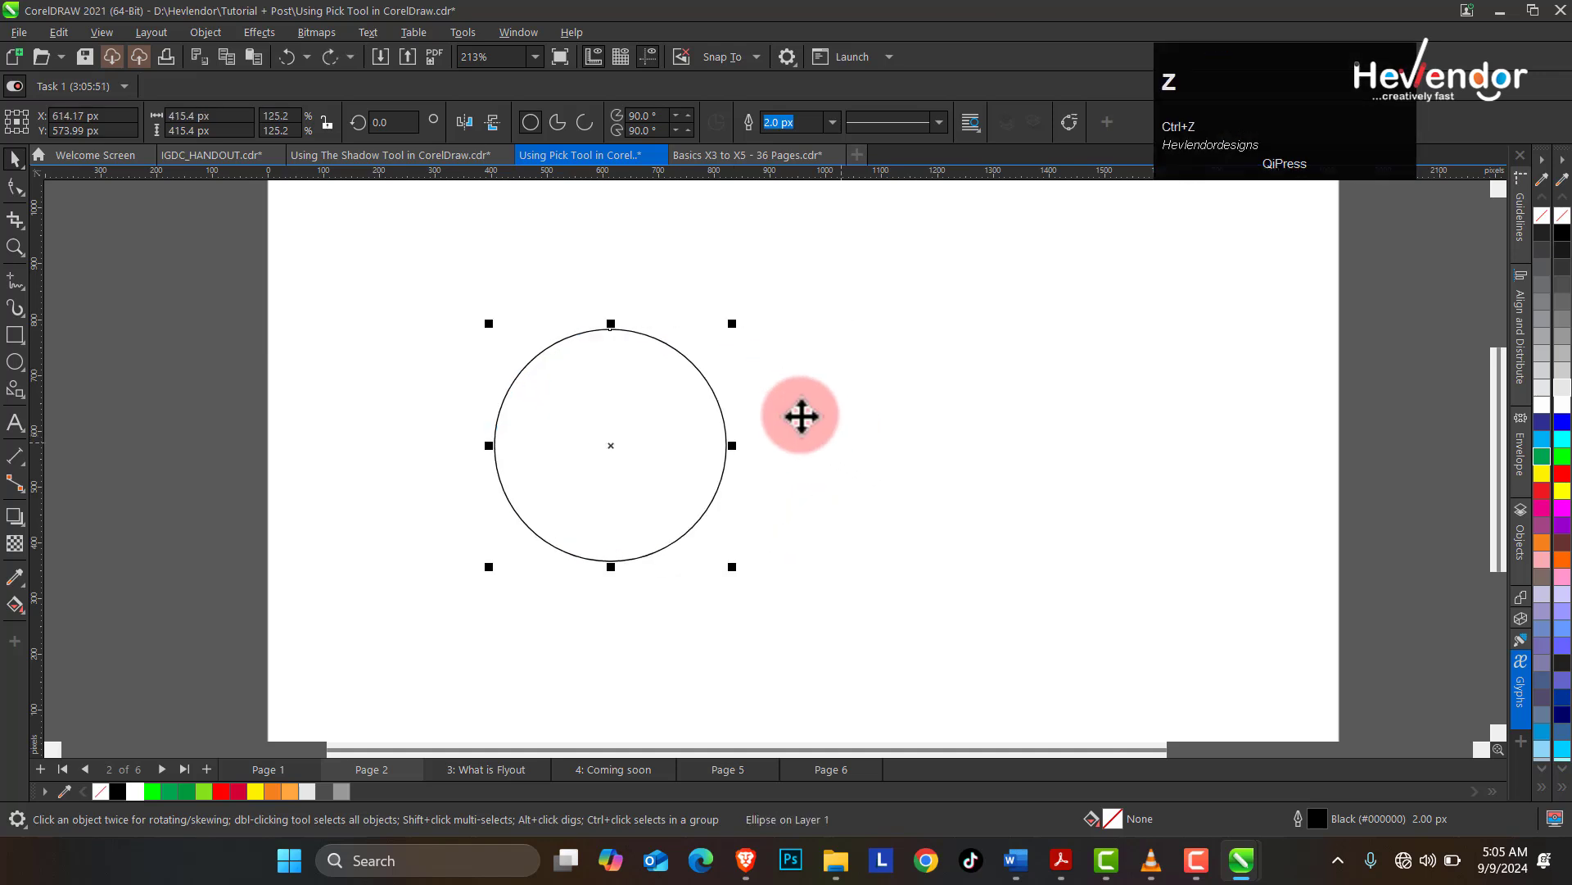
drag(611, 325, 614, 274)
key(ctrl+z)
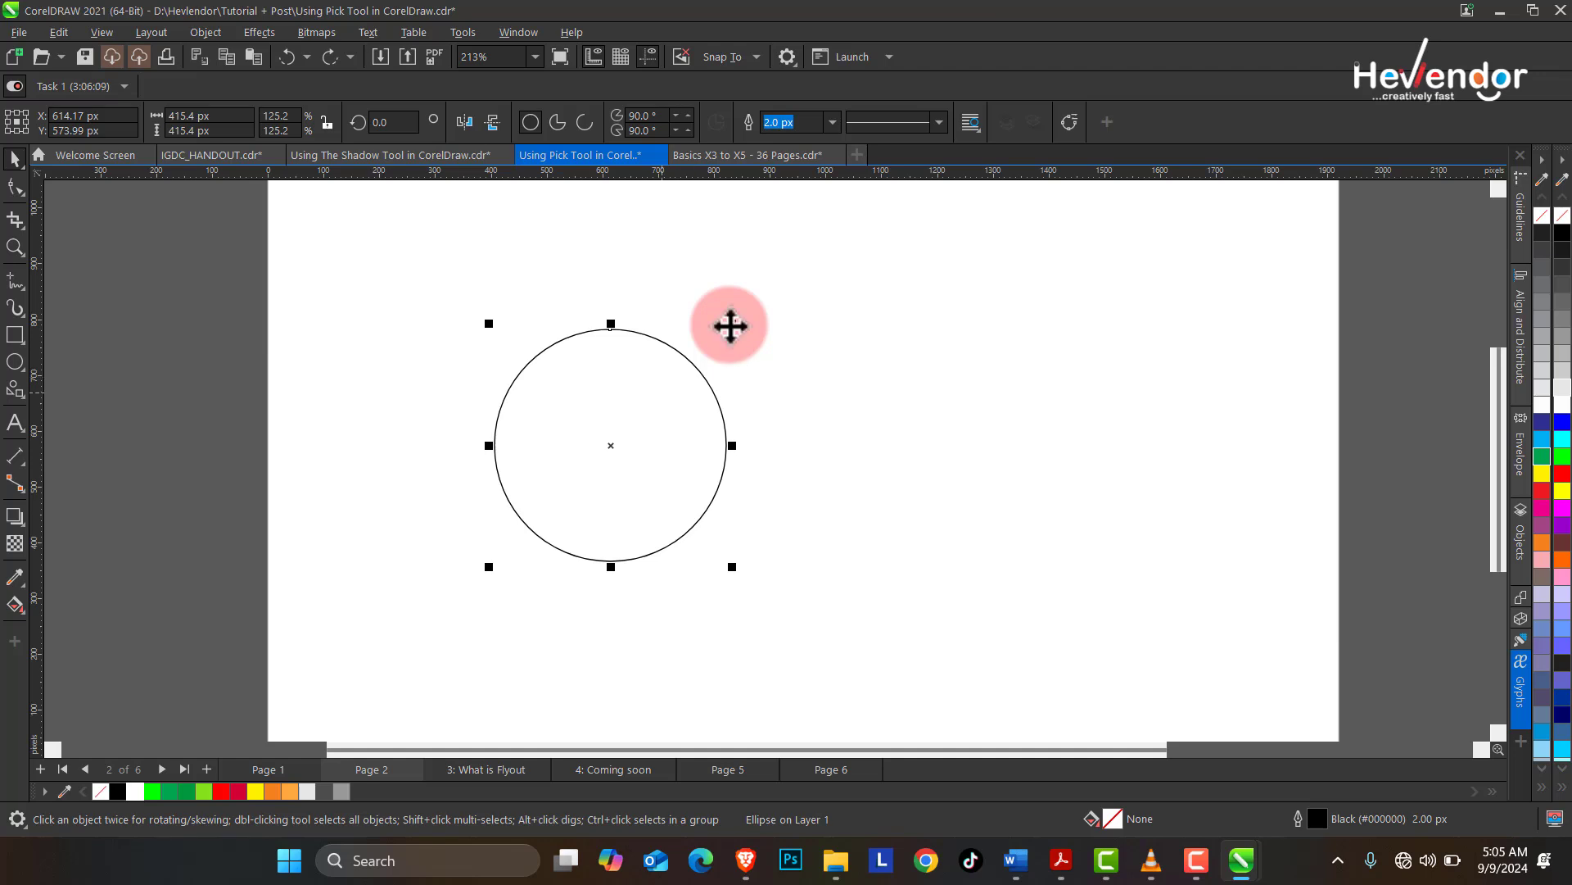
- Rotate the circle about 64 degrees around its centre with the Pick tool's rotation handles and deselect it
click(581, 394)
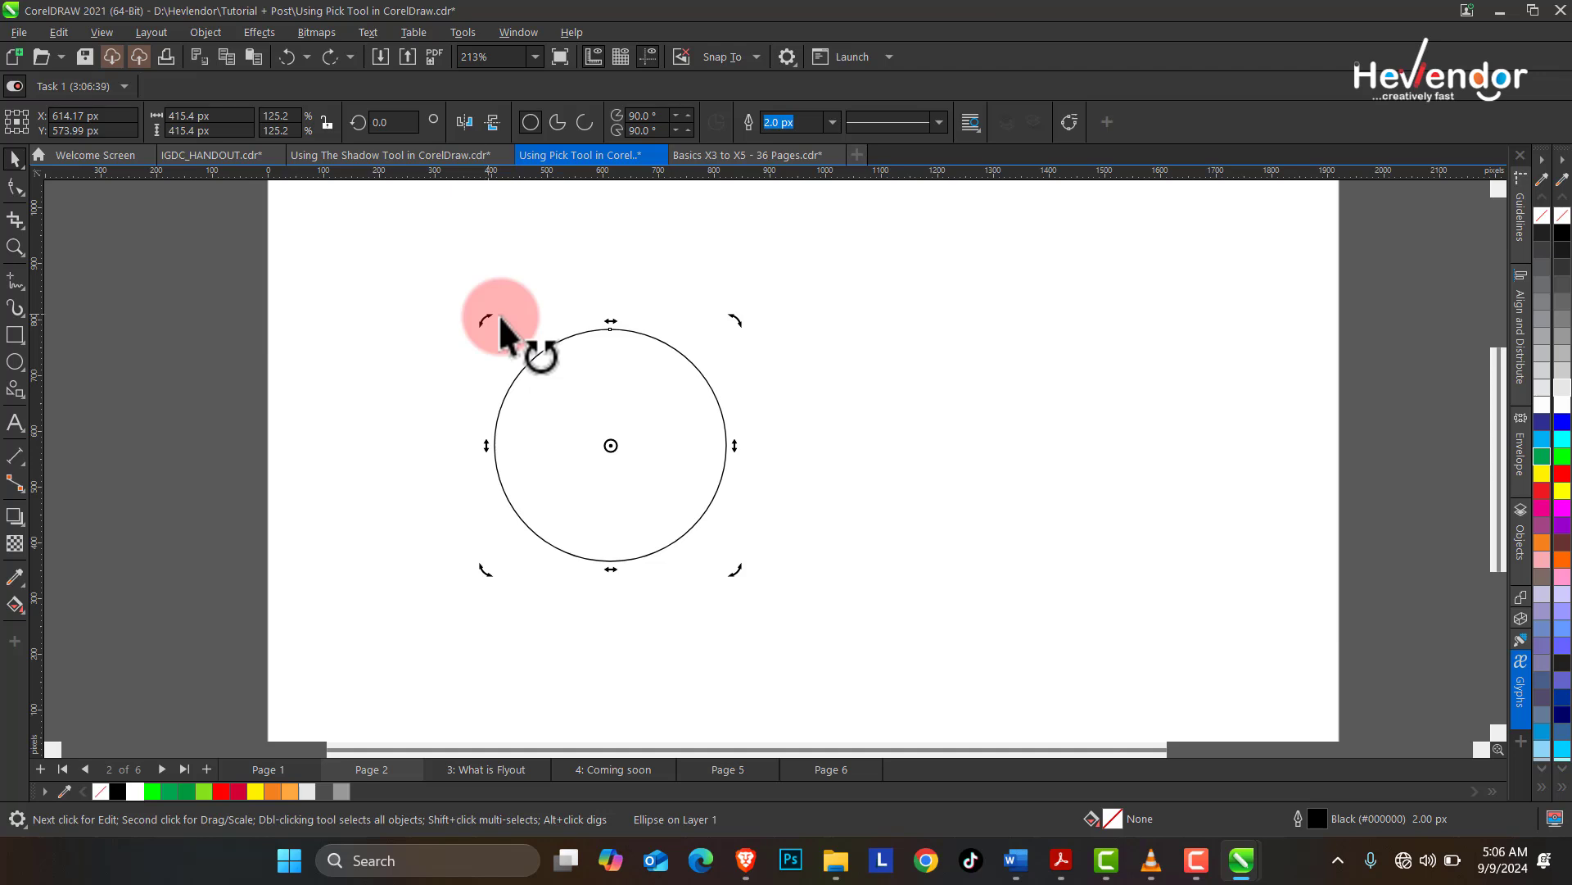
click(734, 316)
drag(734, 316, 624, 290)
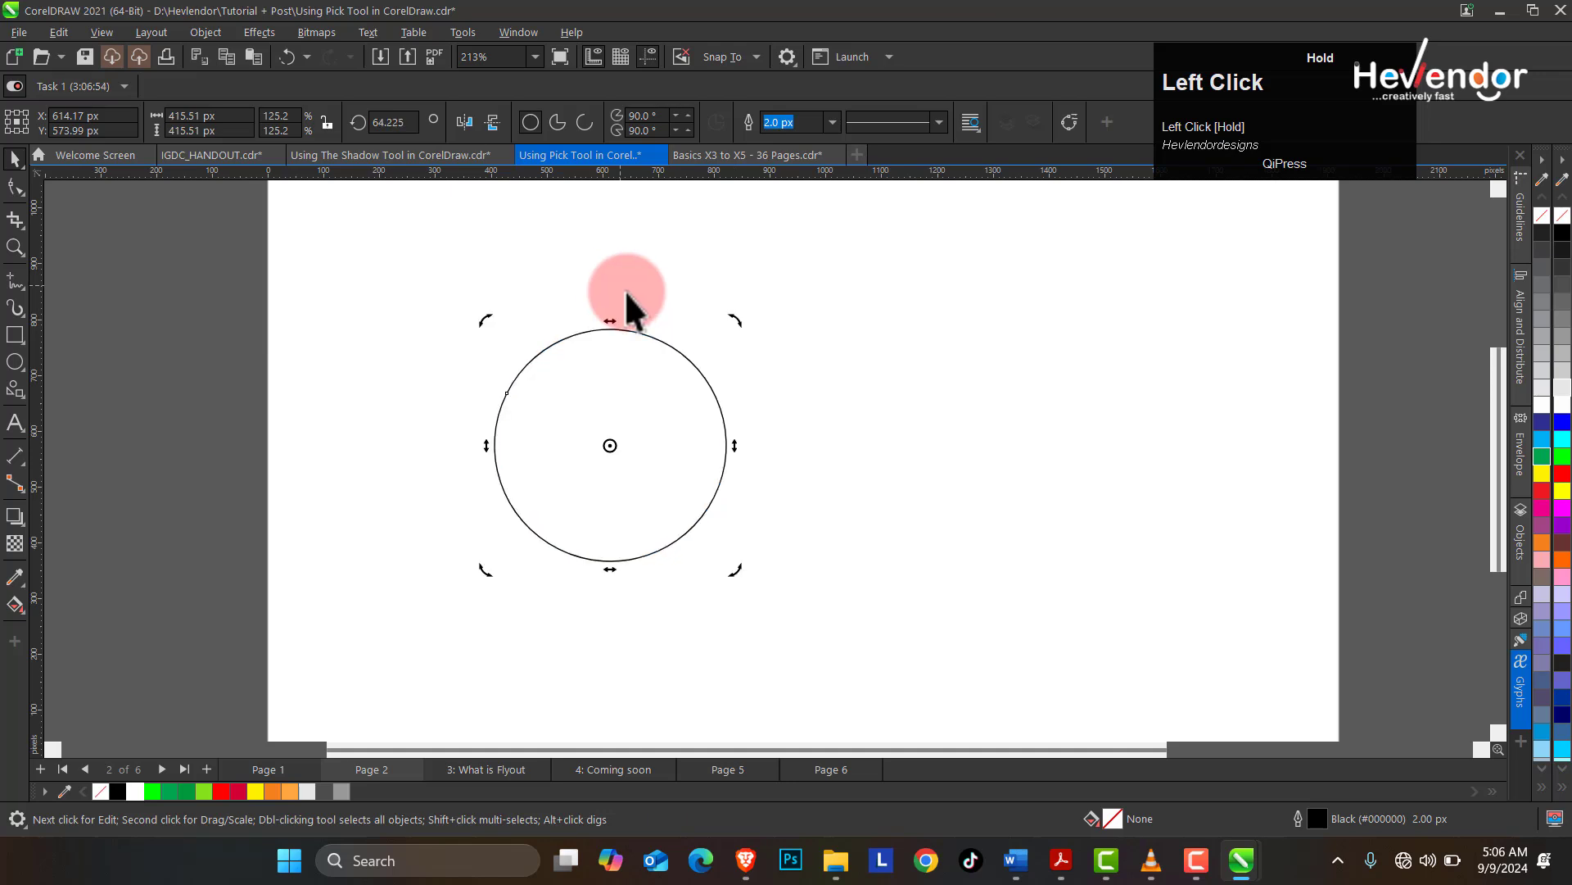
click(421, 360)
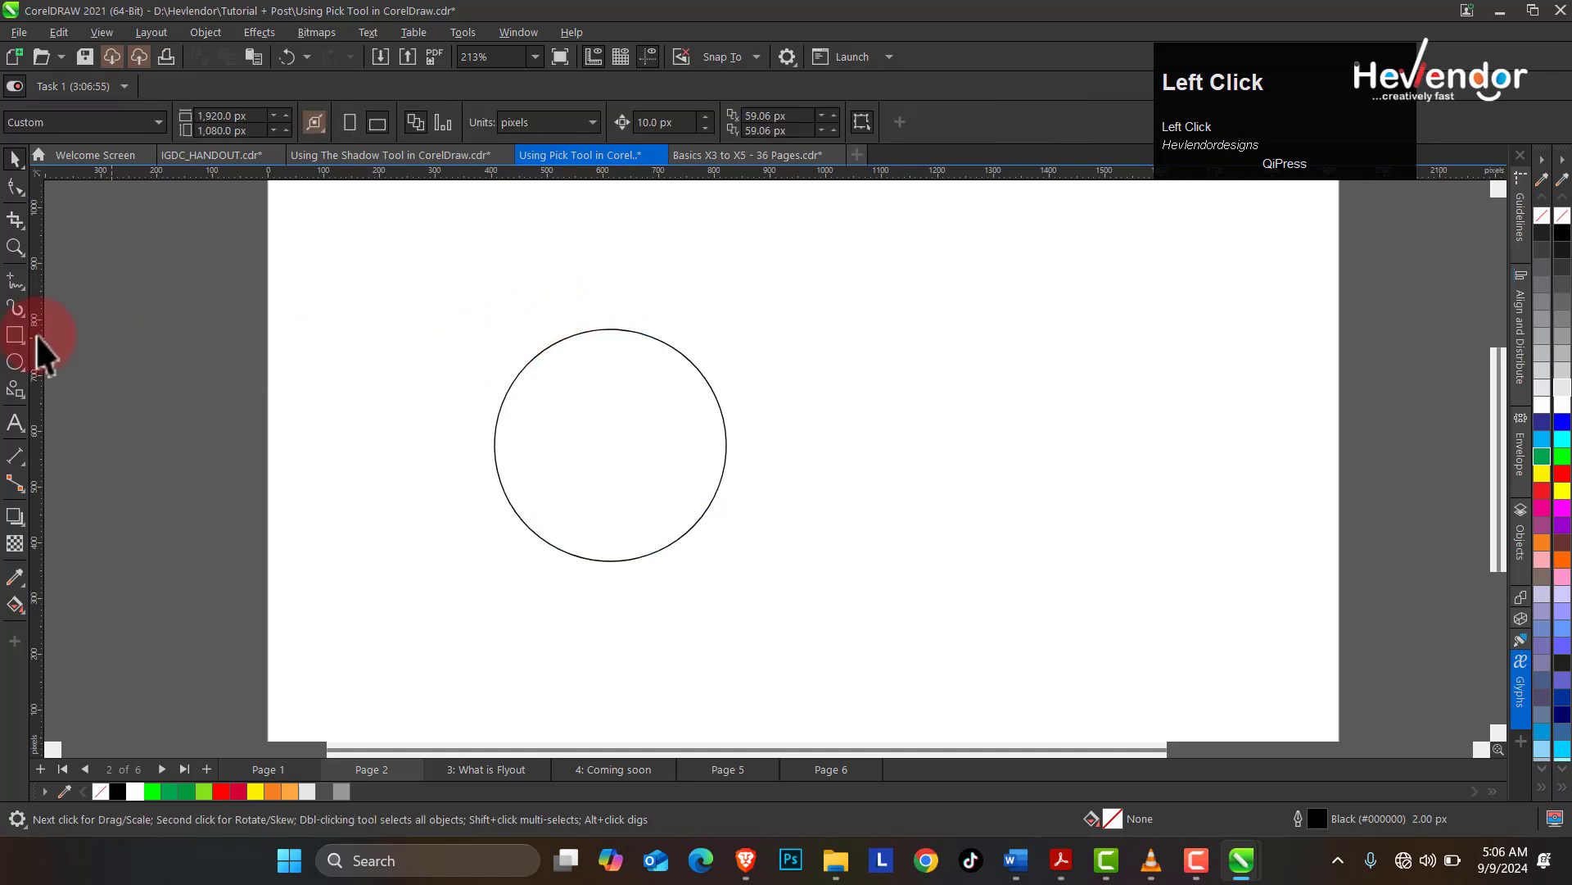
- Draw a rectangle about 354 by 286 px beside the circle and return to the Pick tool
click(15, 332)
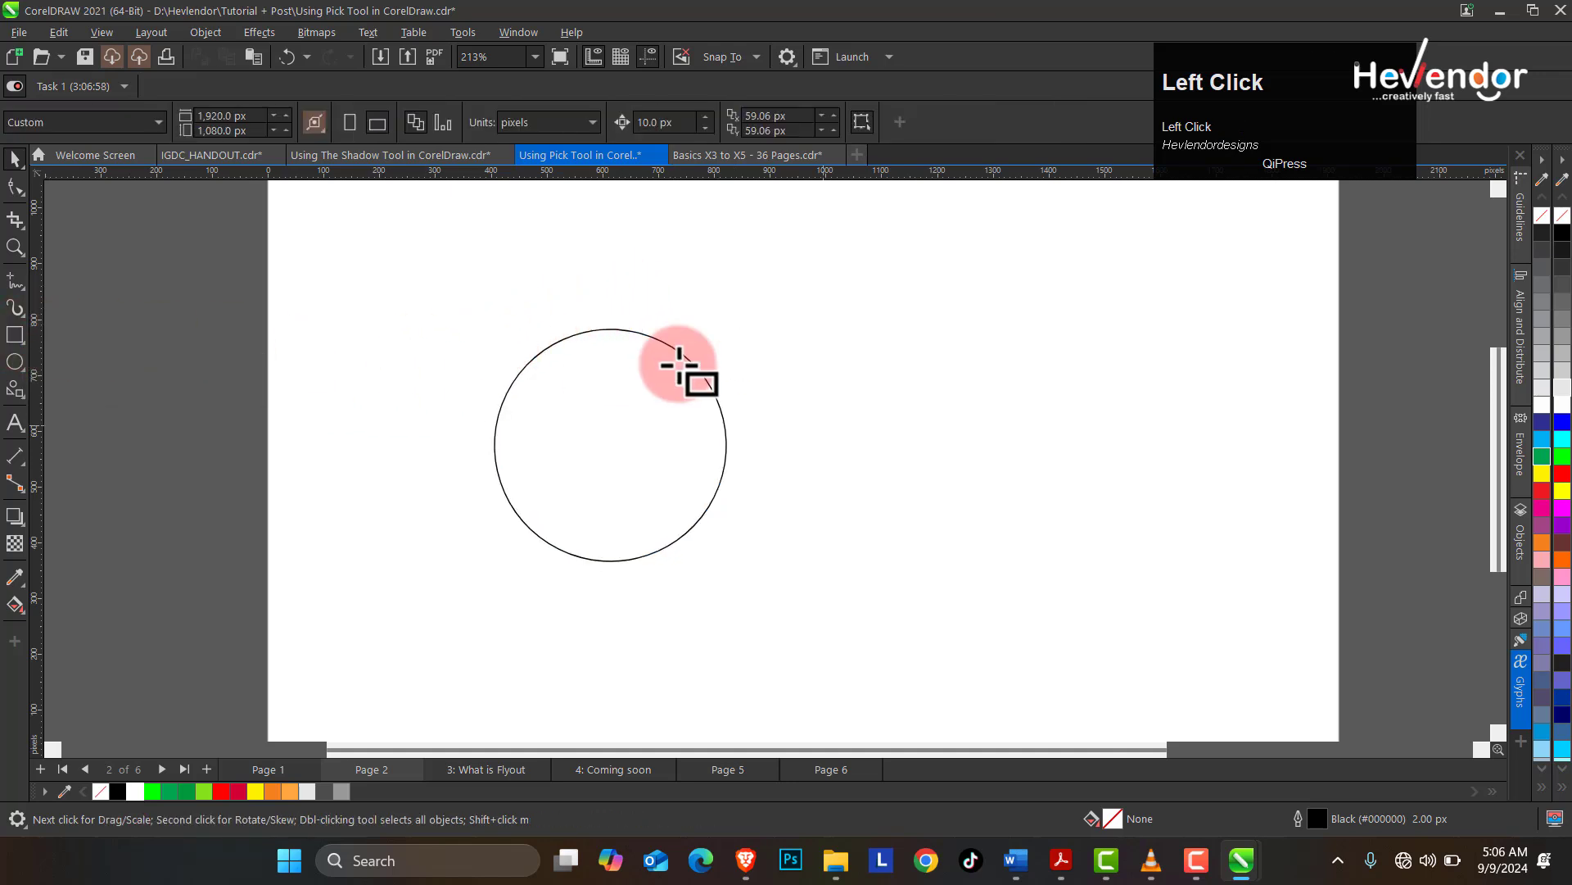
drag(822, 370, 1020, 530)
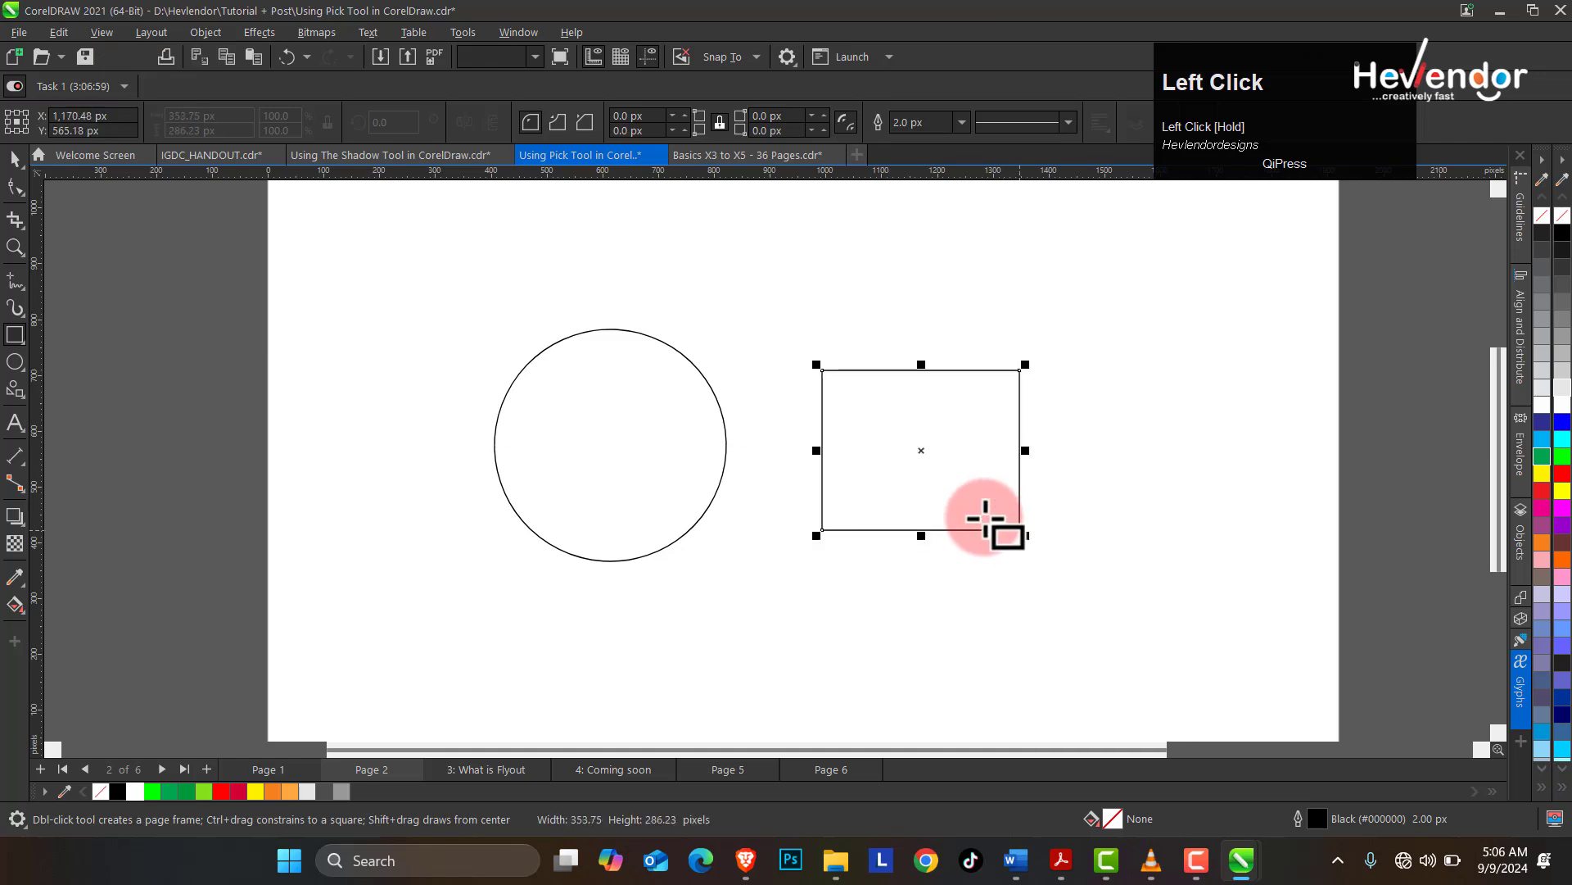
click(15, 158)
- Try rotating the rectangle from its upper-right corner and skewing it horizontally by its top edge, undoing each change
click(910, 436)
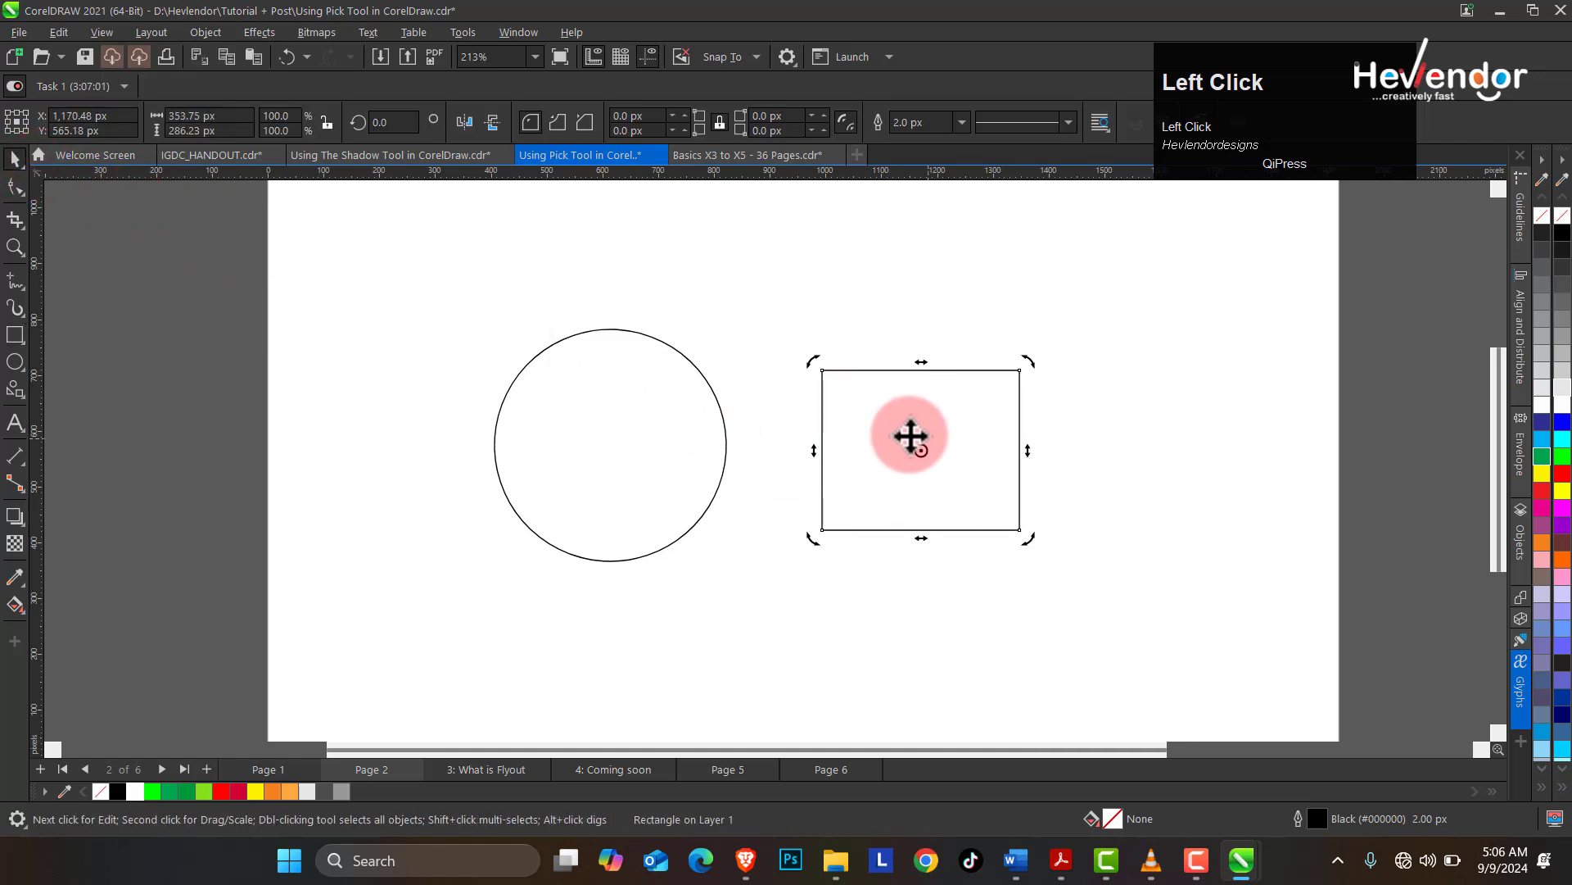
mouse_move(1030, 359)
mouse_down()
mouse_move(994, 322)
mouse_move(932, 307)
mouse_move(1004, 344)
mouse_move(899, 295)
mouse_move(860, 297)
mouse_move(1007, 357)
mouse_up()
key(ctrl+z)
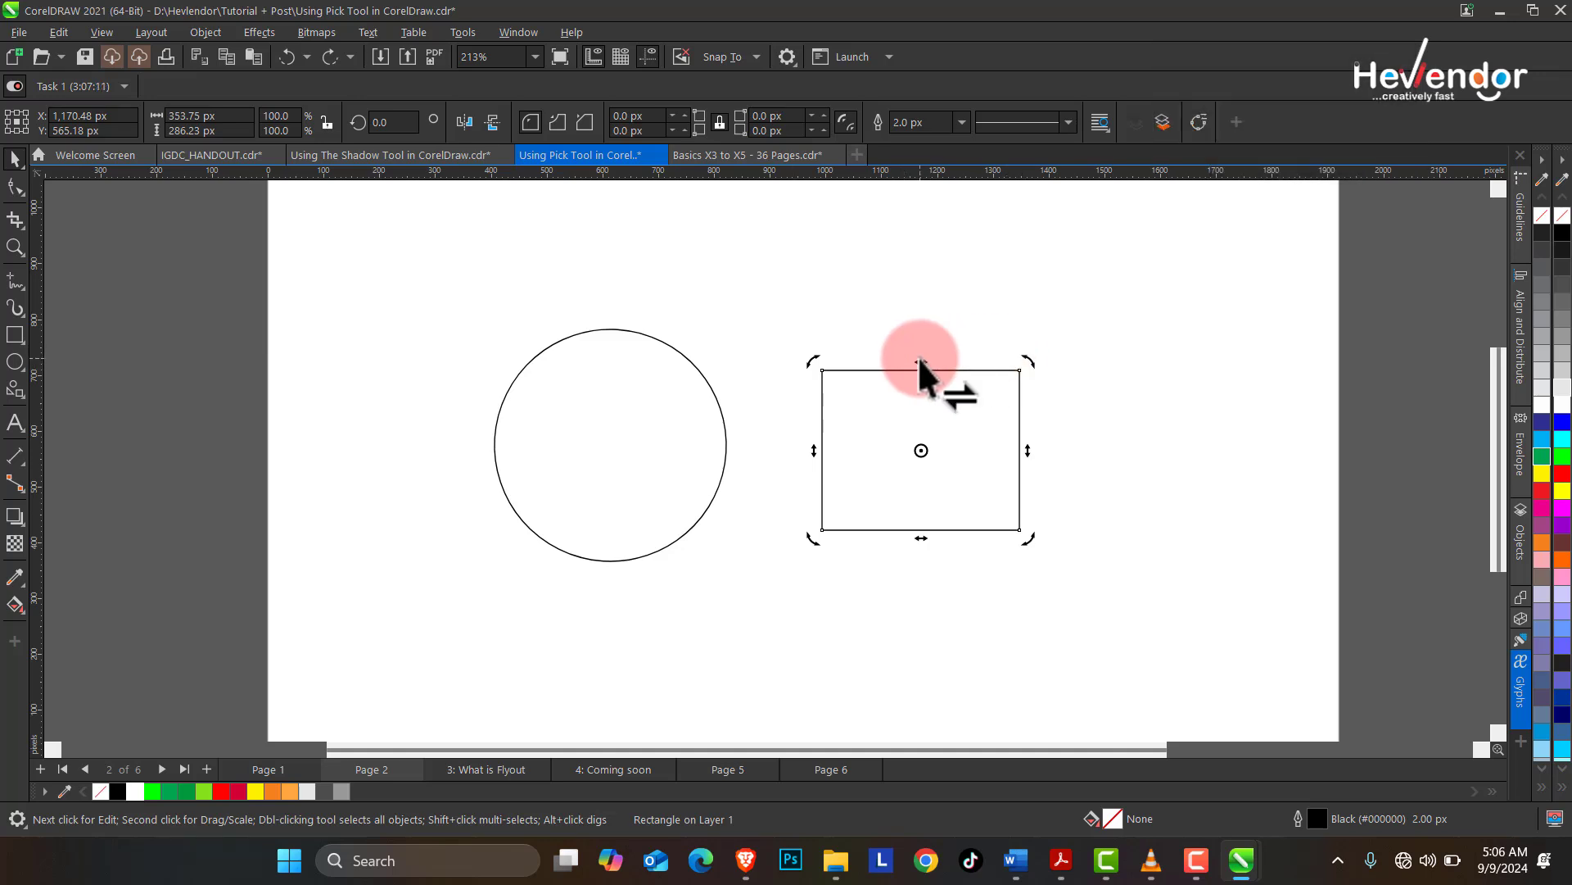
drag(917, 356, 968, 361)
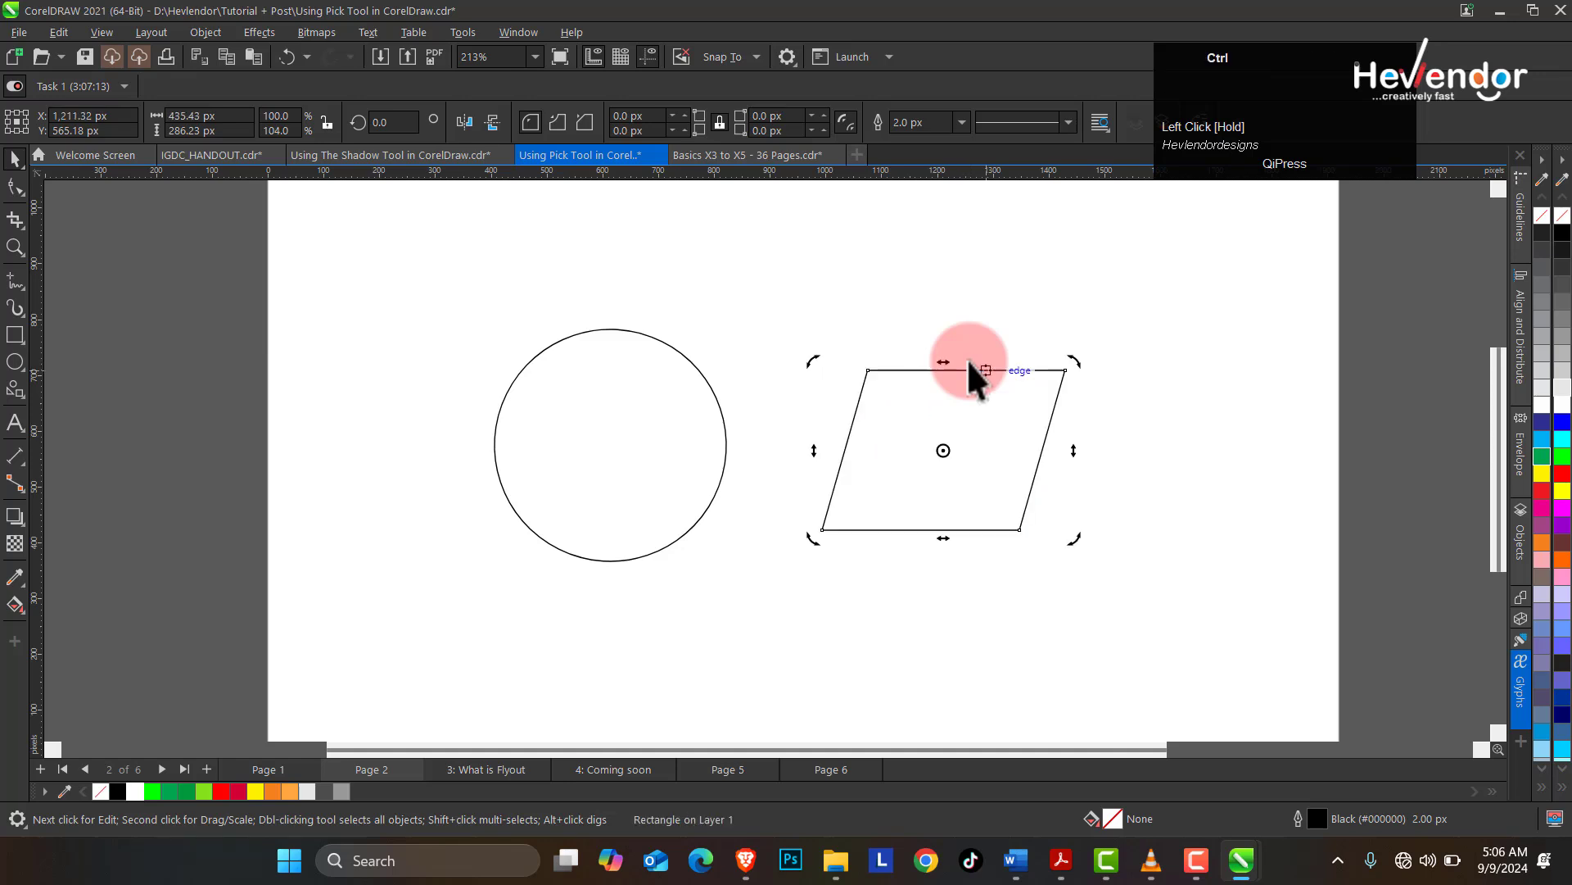
key(ctrl+z)
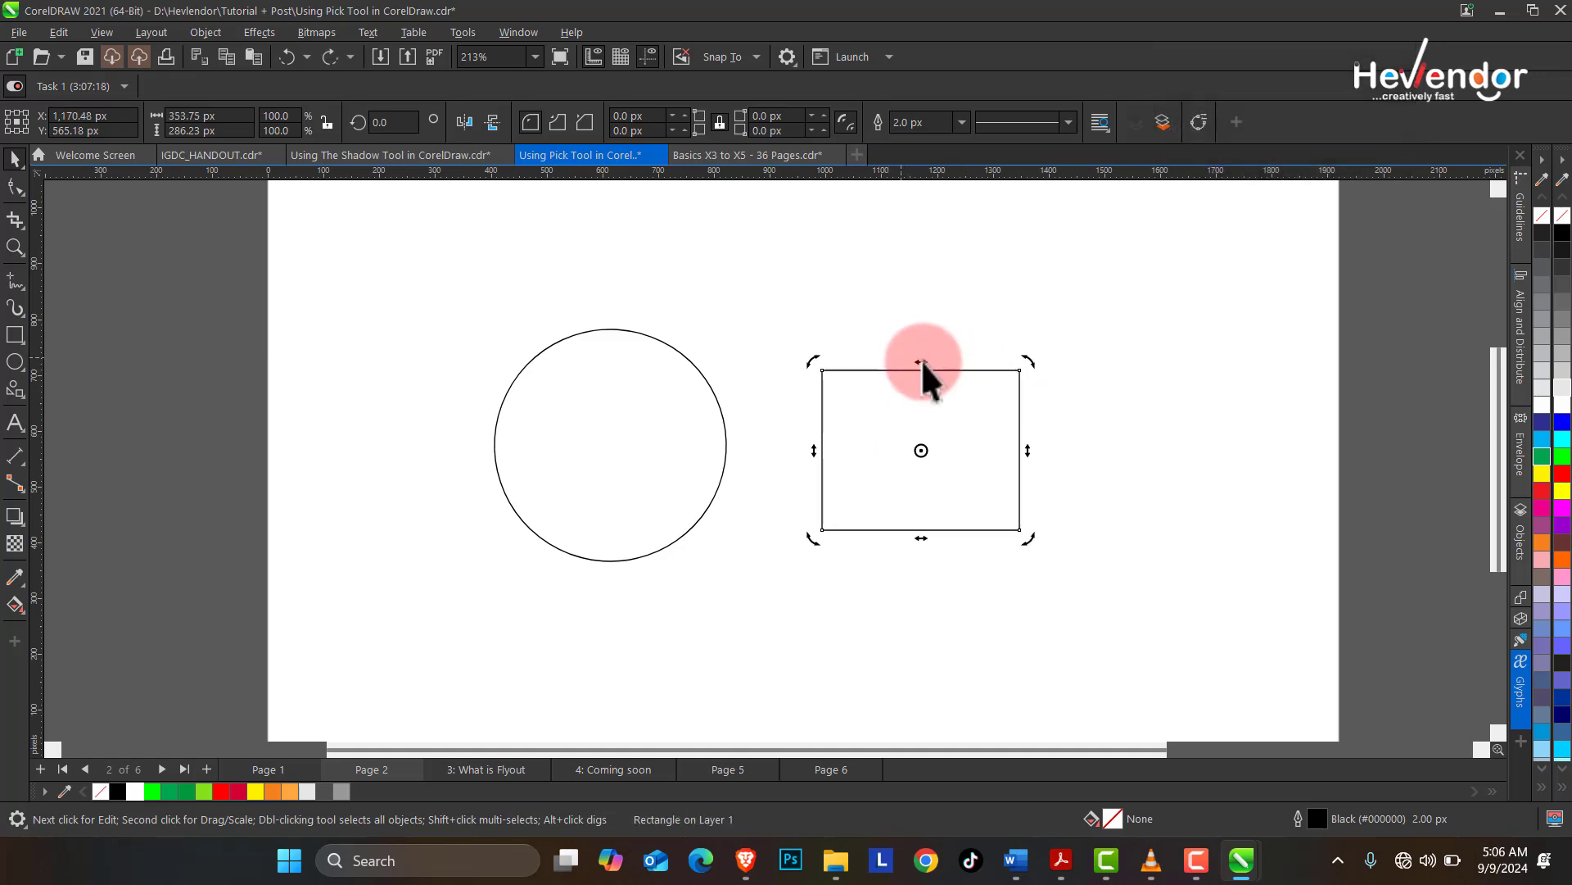
drag(920, 360, 976, 357)
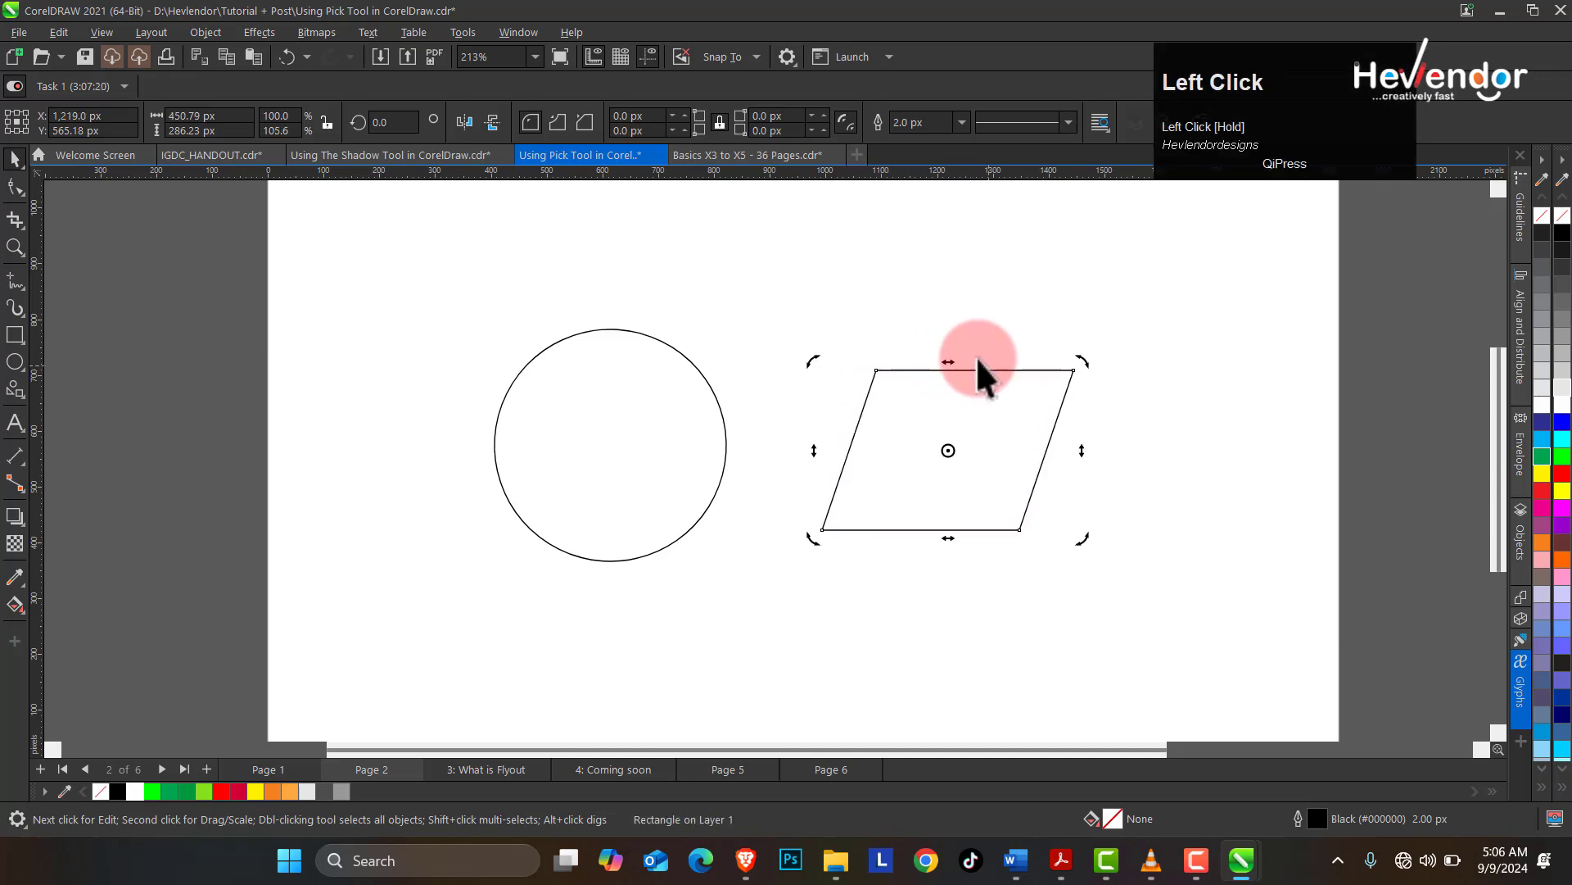
key(ctrl+z)
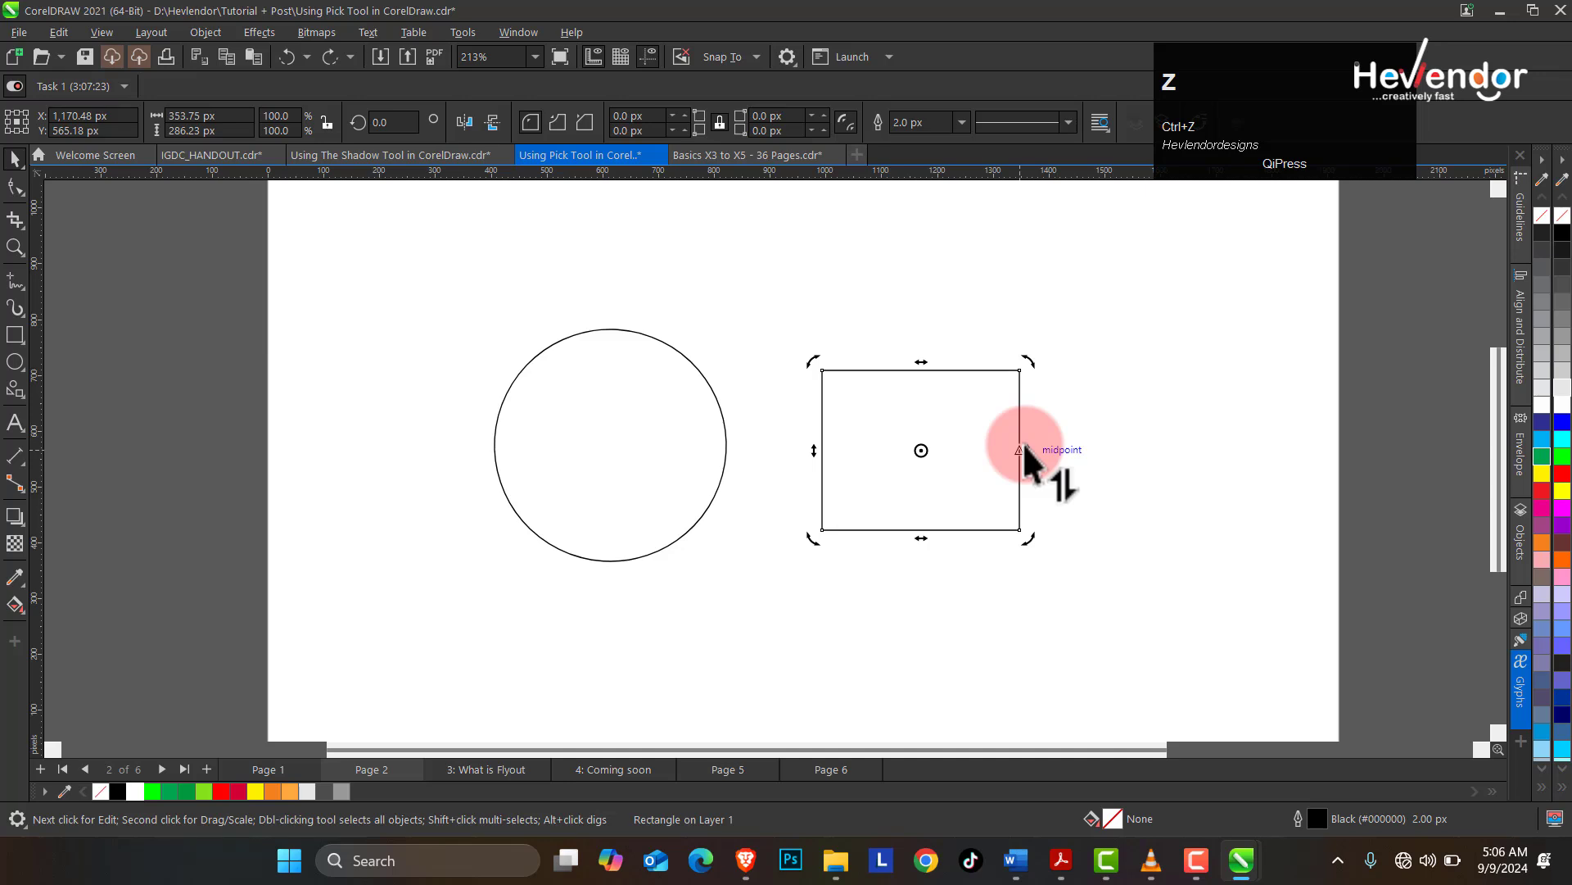
- Skew the rectangle vertically by its right edge to an overall height of about 386 px, undoing any extra change
mouse_move(1022, 442)
mouse_down()
mouse_move(1028, 509)
mouse_move(1035, 403)
mouse_move(1038, 442)
mouse_up()
key(ctrl+z)
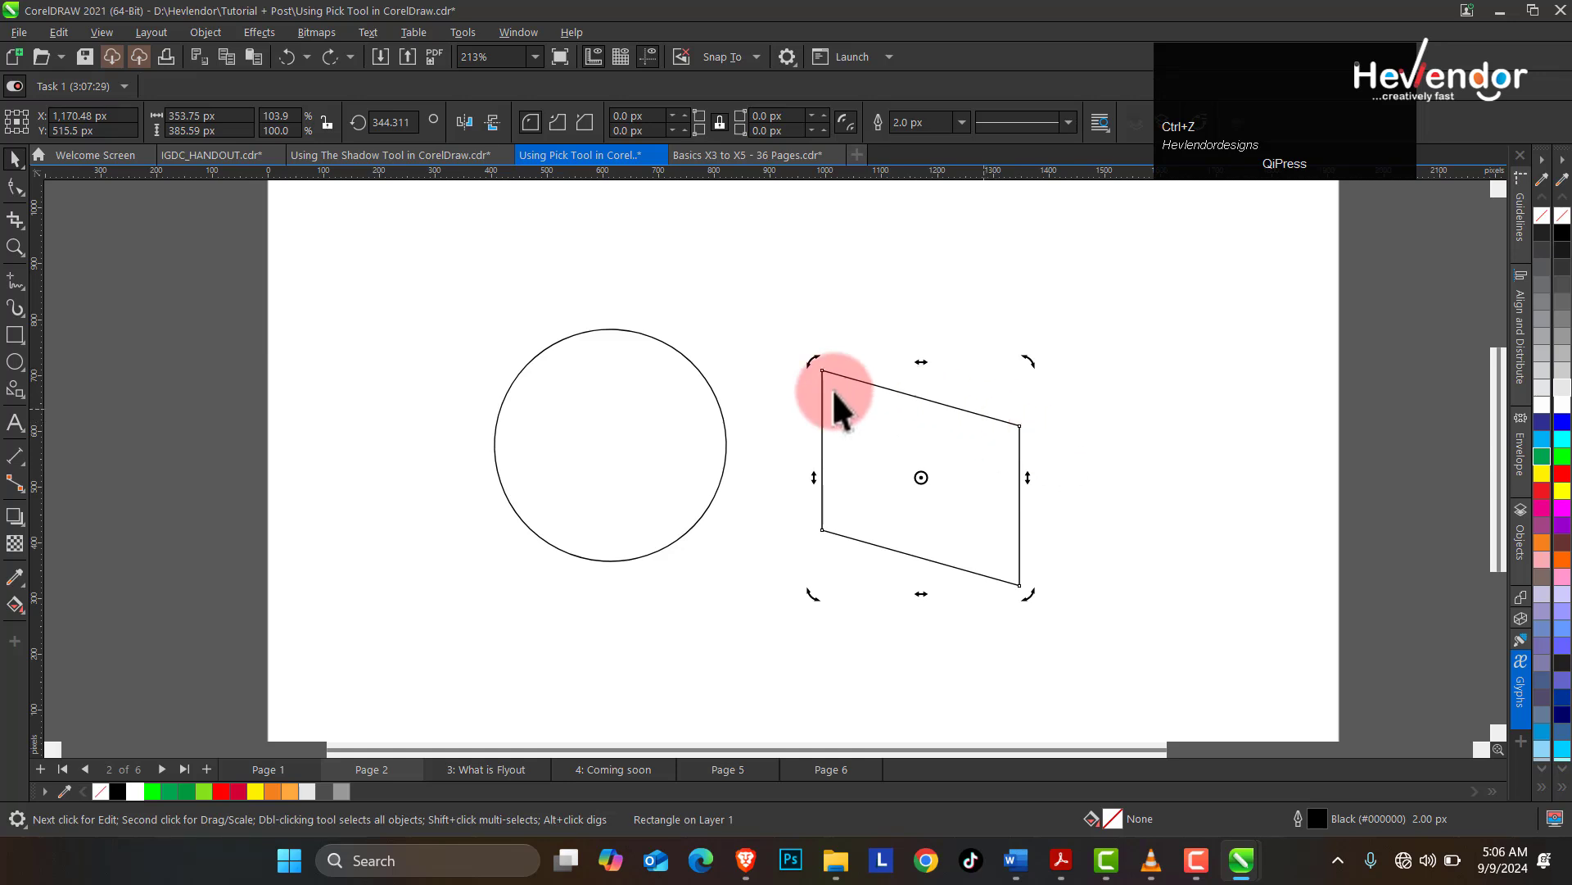
- Go to page 1, select the USING text, switch it between scaling and rotate/skew handles, and deselect it
click(283, 767)
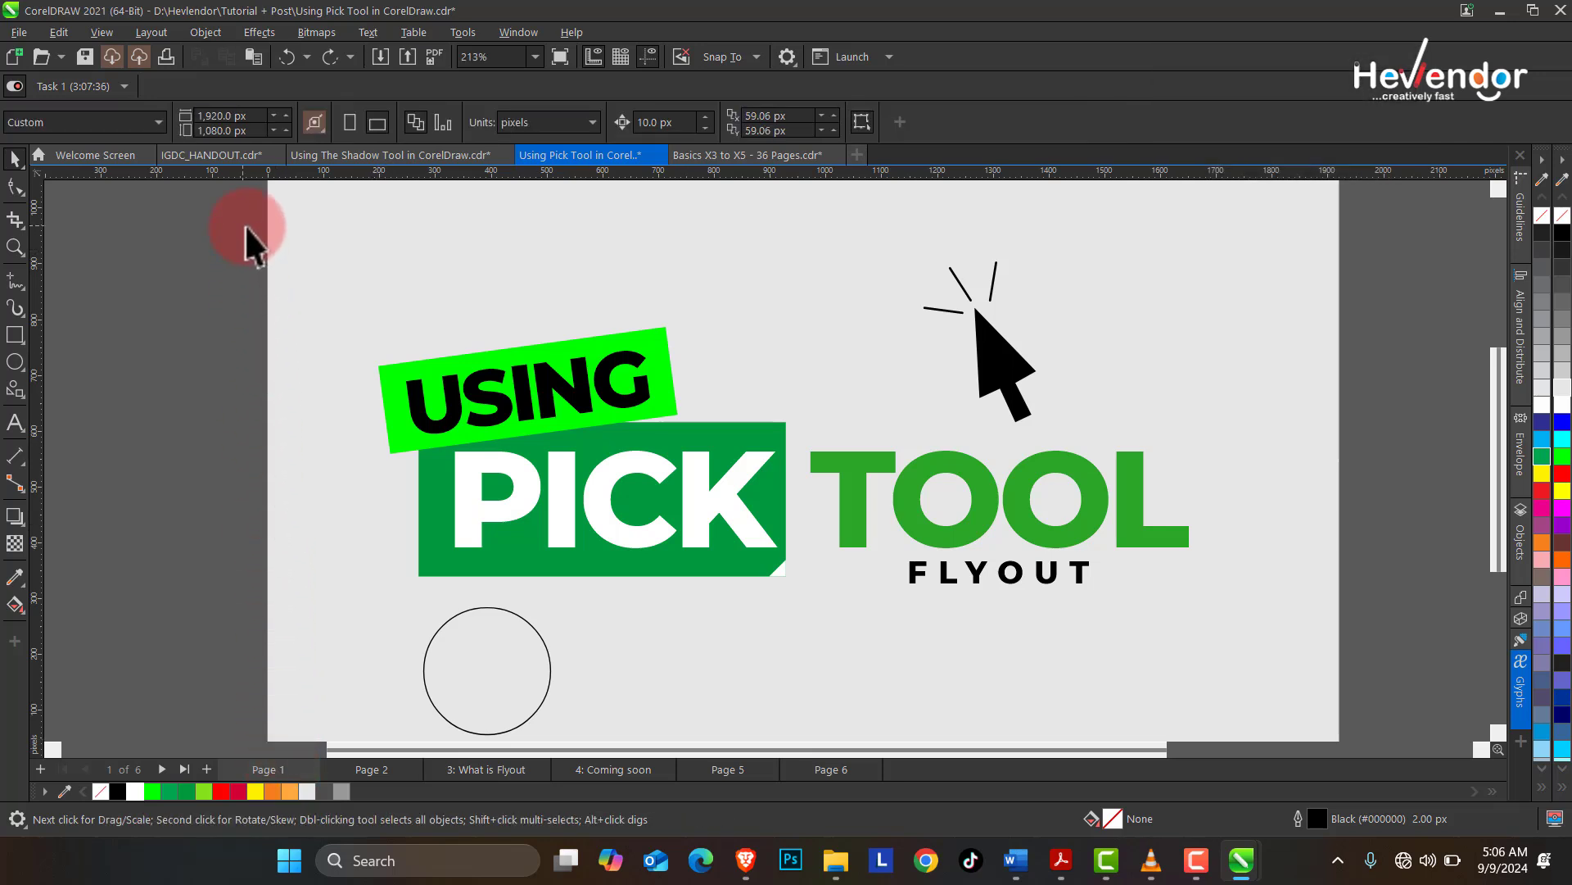
click(479, 405)
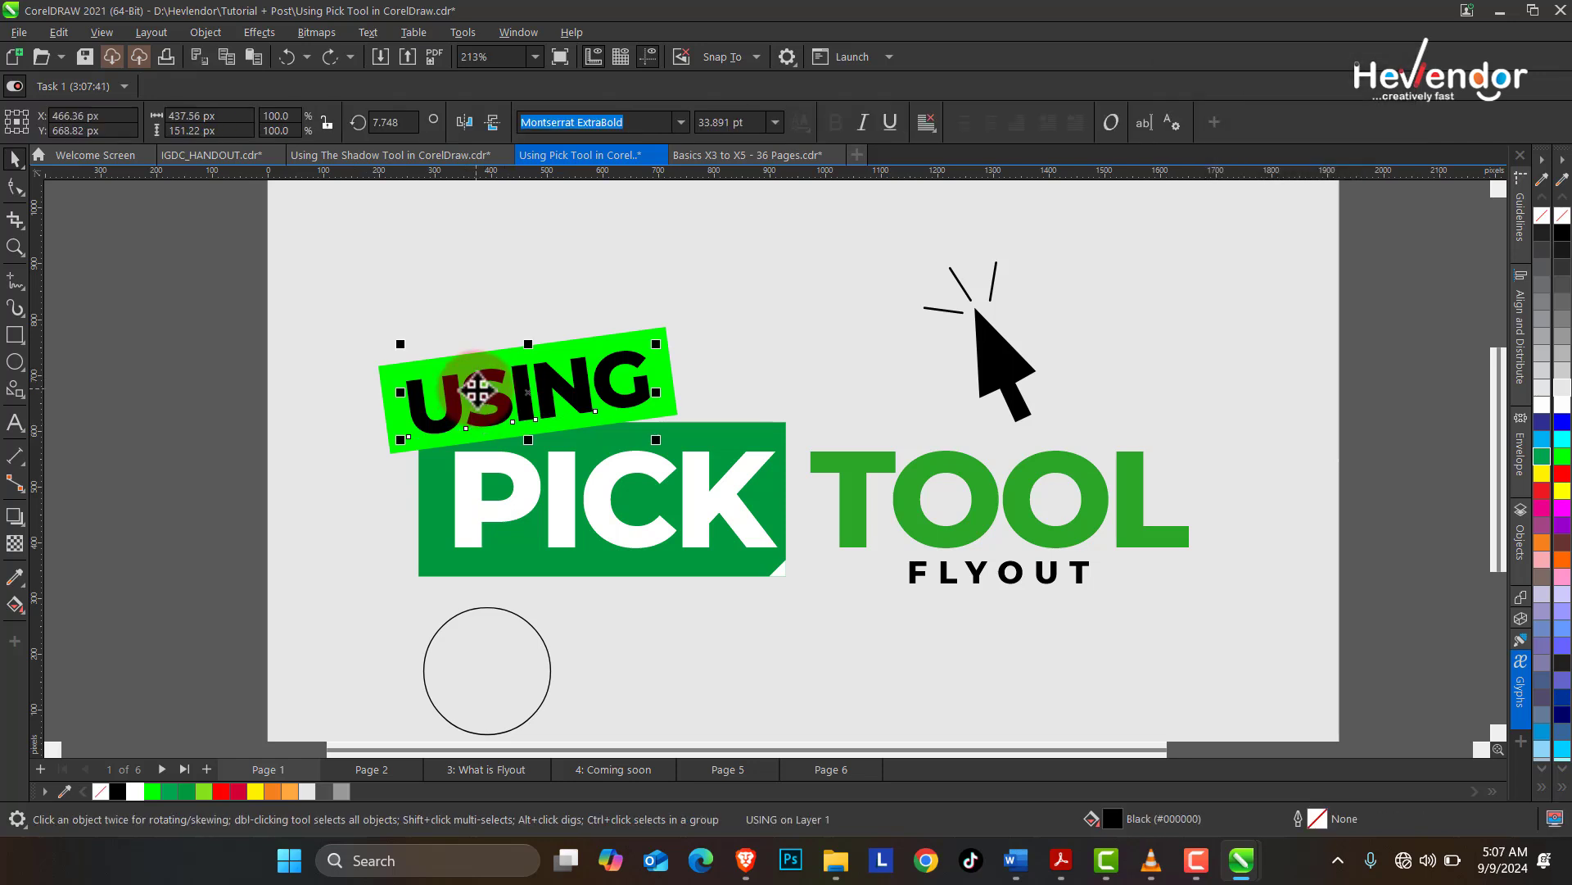
click(476, 392)
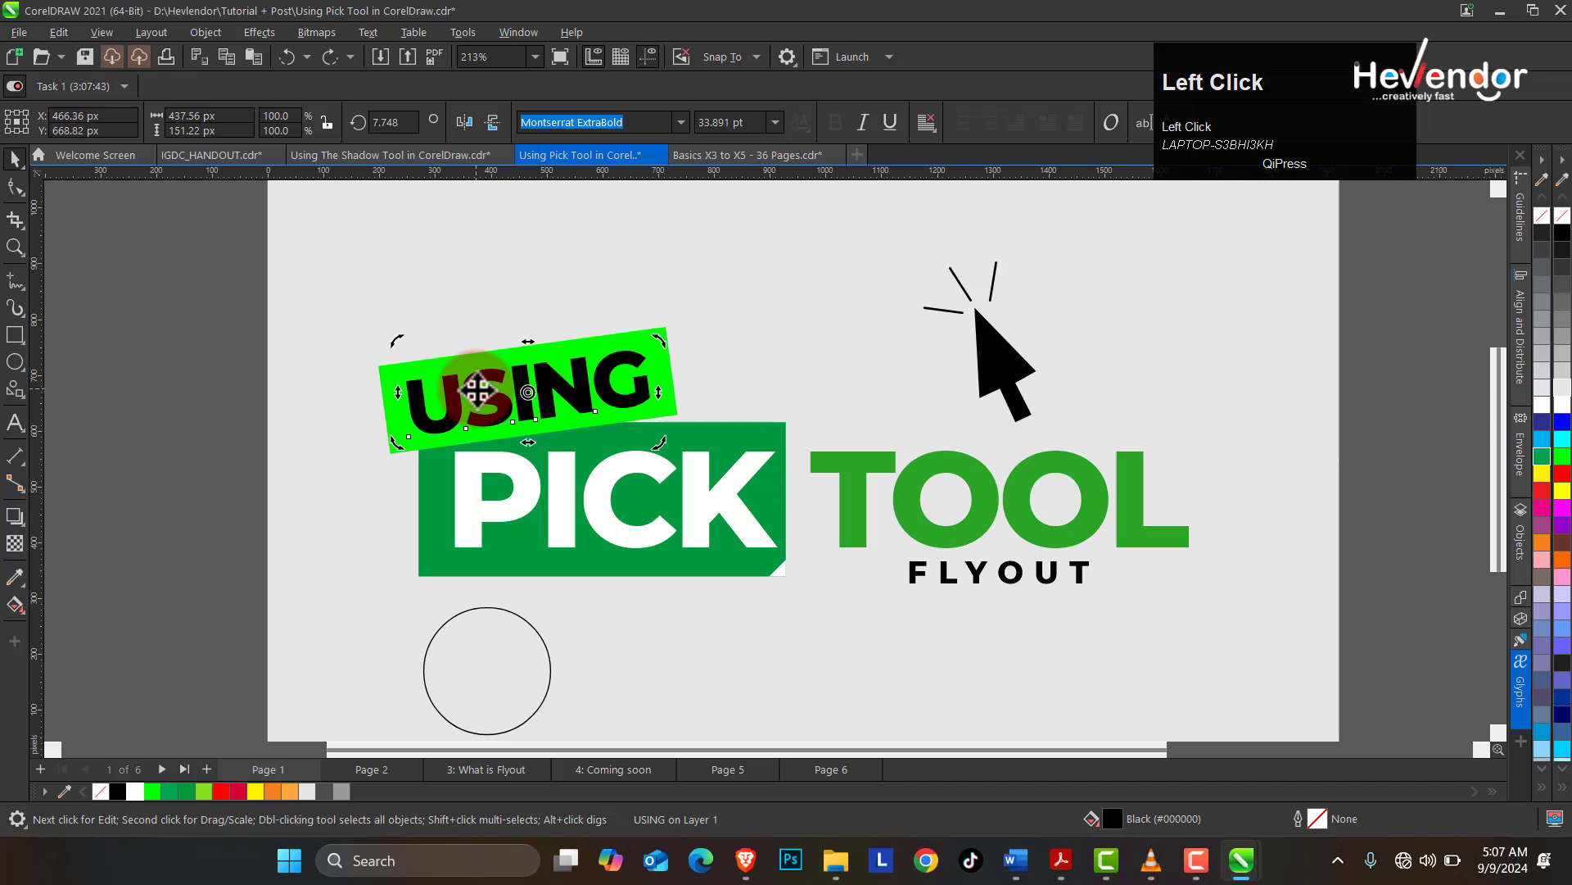
click(483, 372)
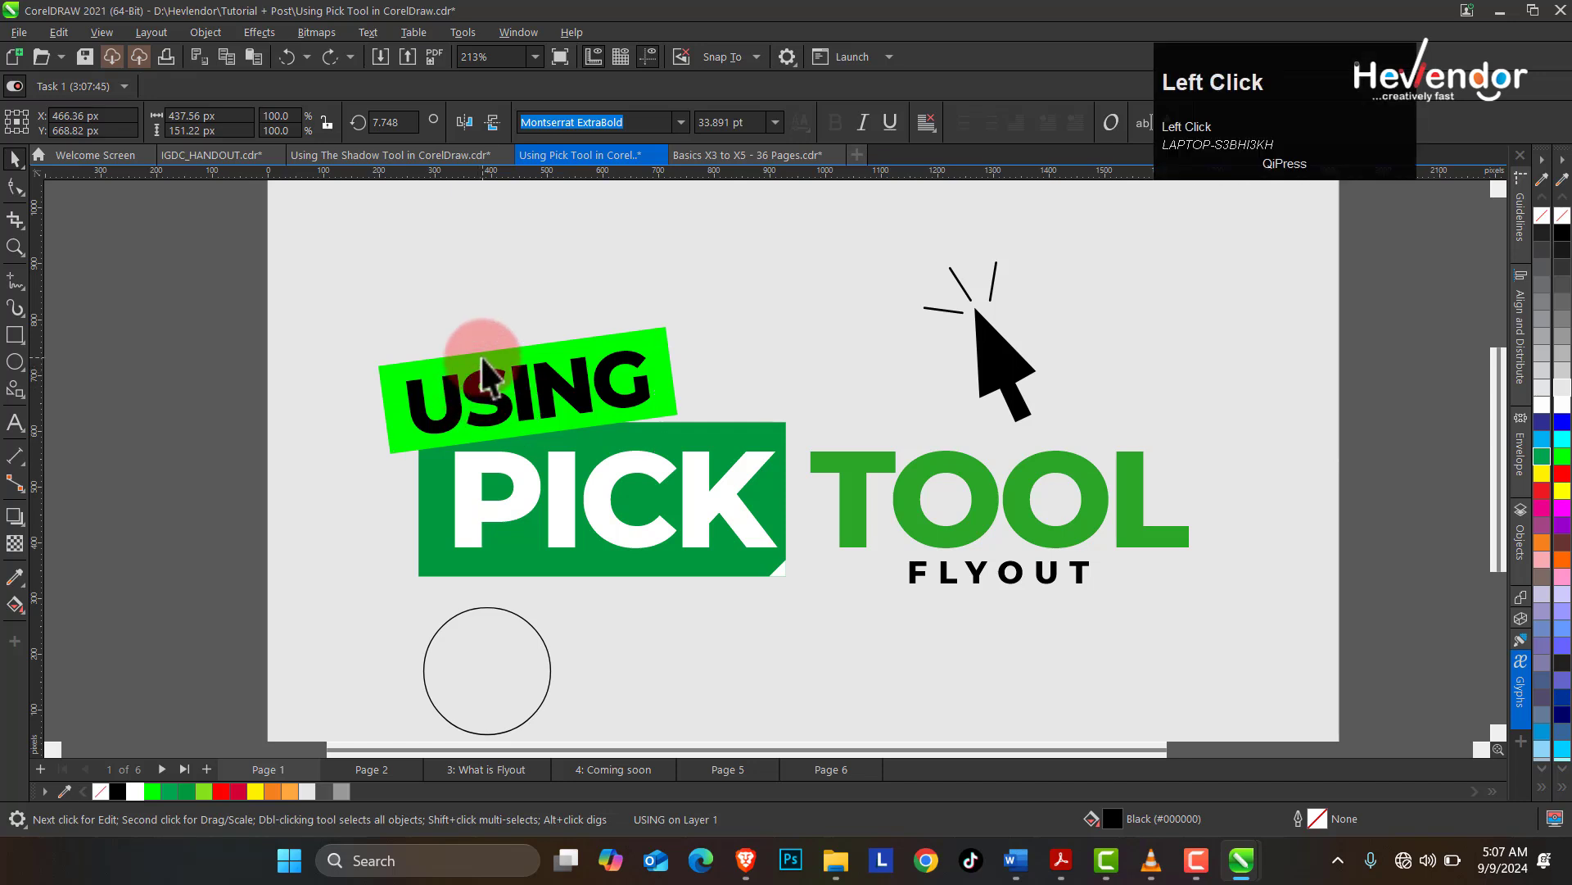
click(485, 397)
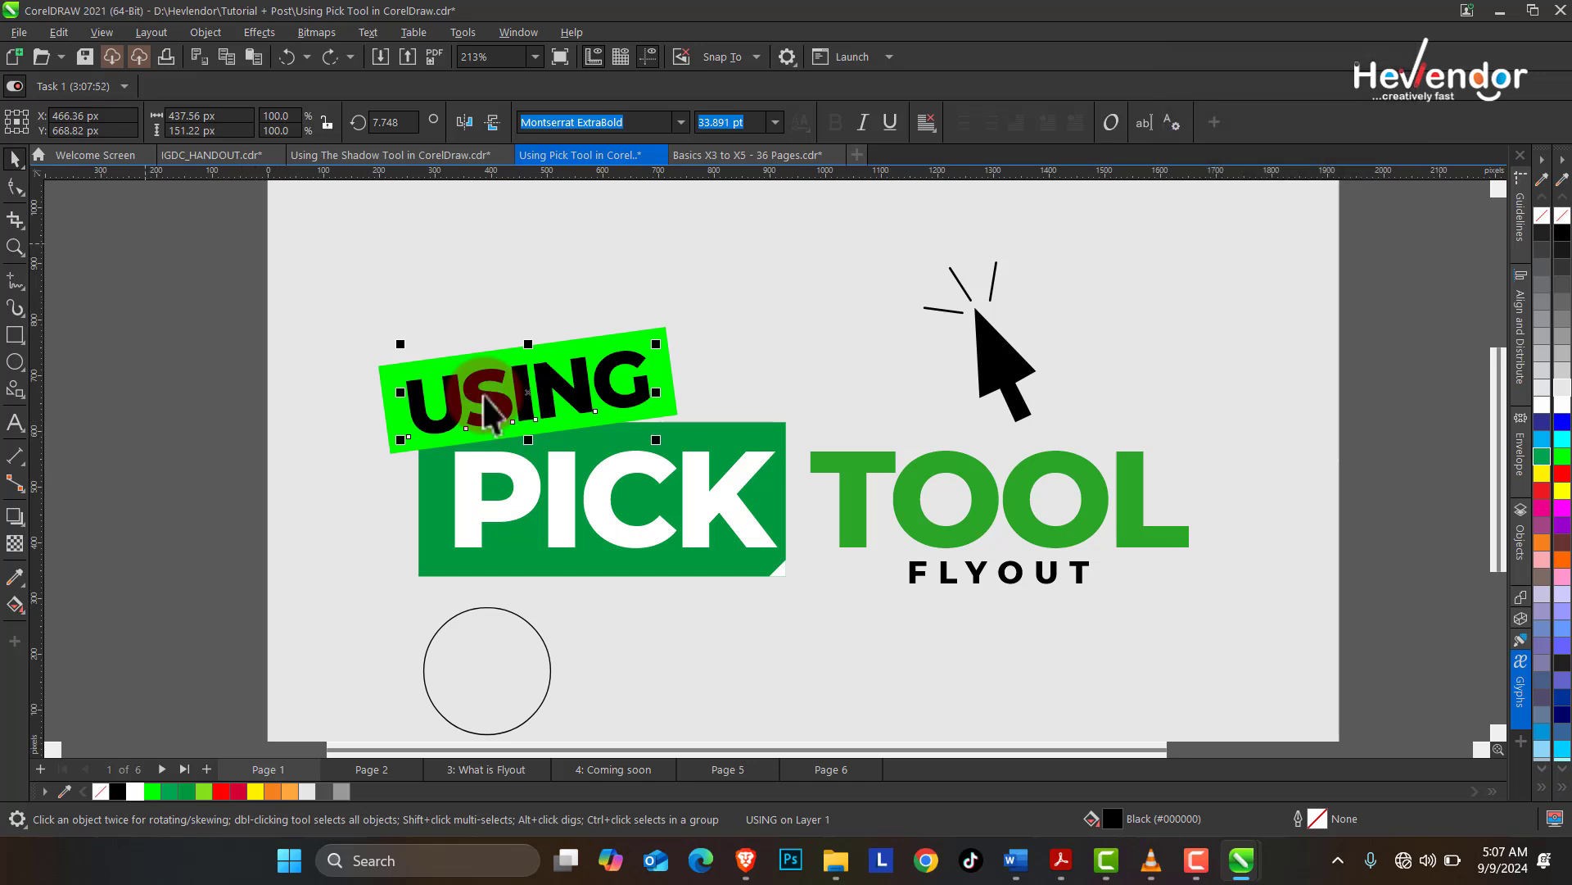
click(179, 253)
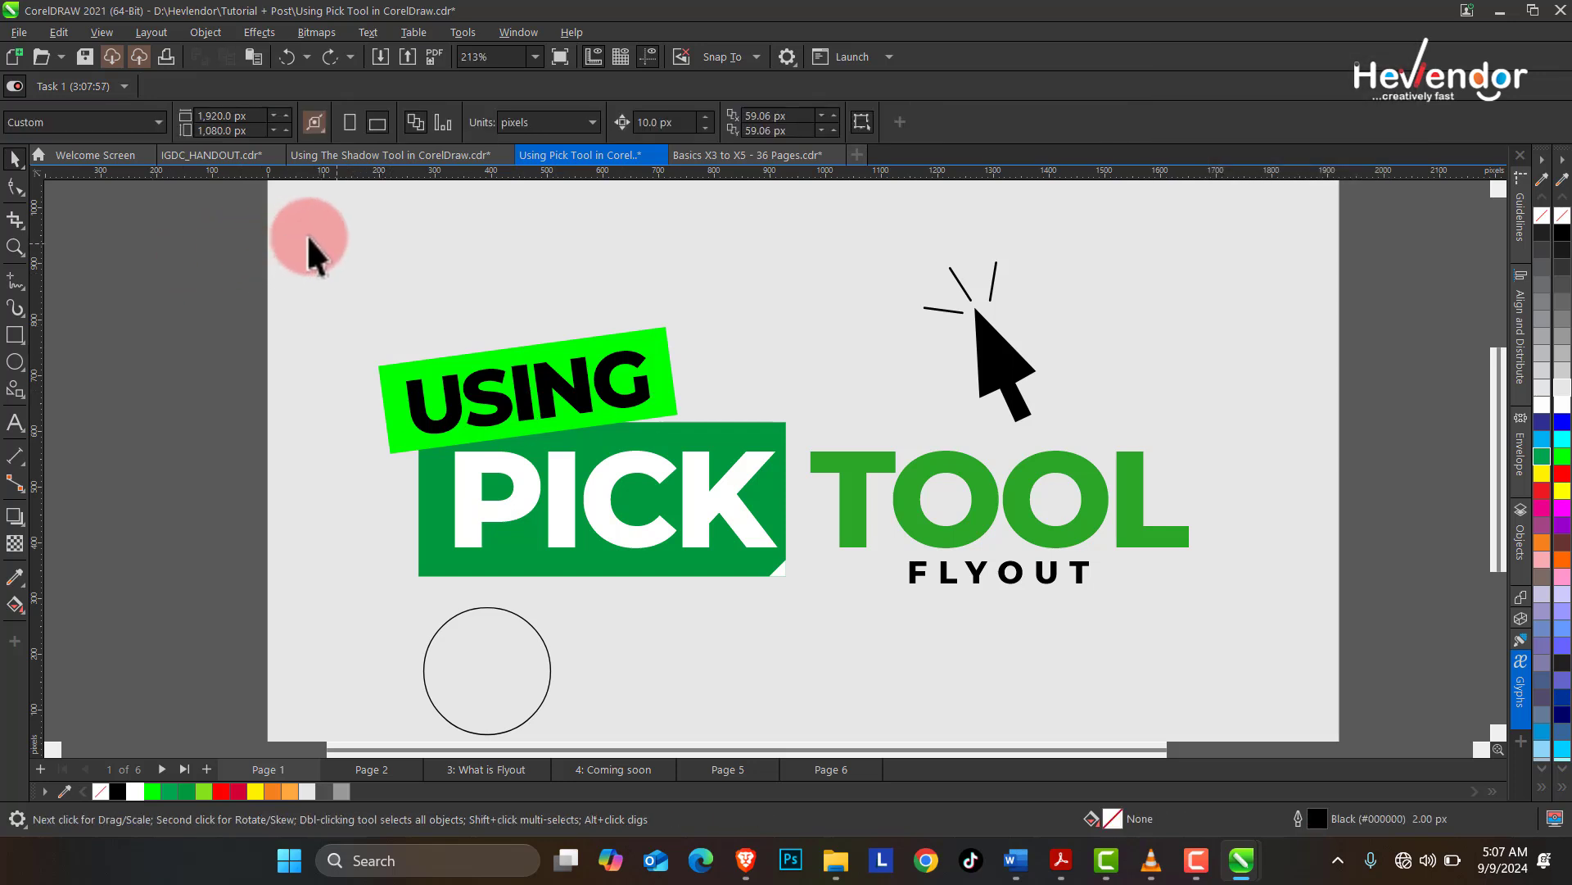
- Try to start a marquee selection inside the page and undo the displacement of the background rectangle
drag(309, 237, 562, 348)
key(ctrl+z)
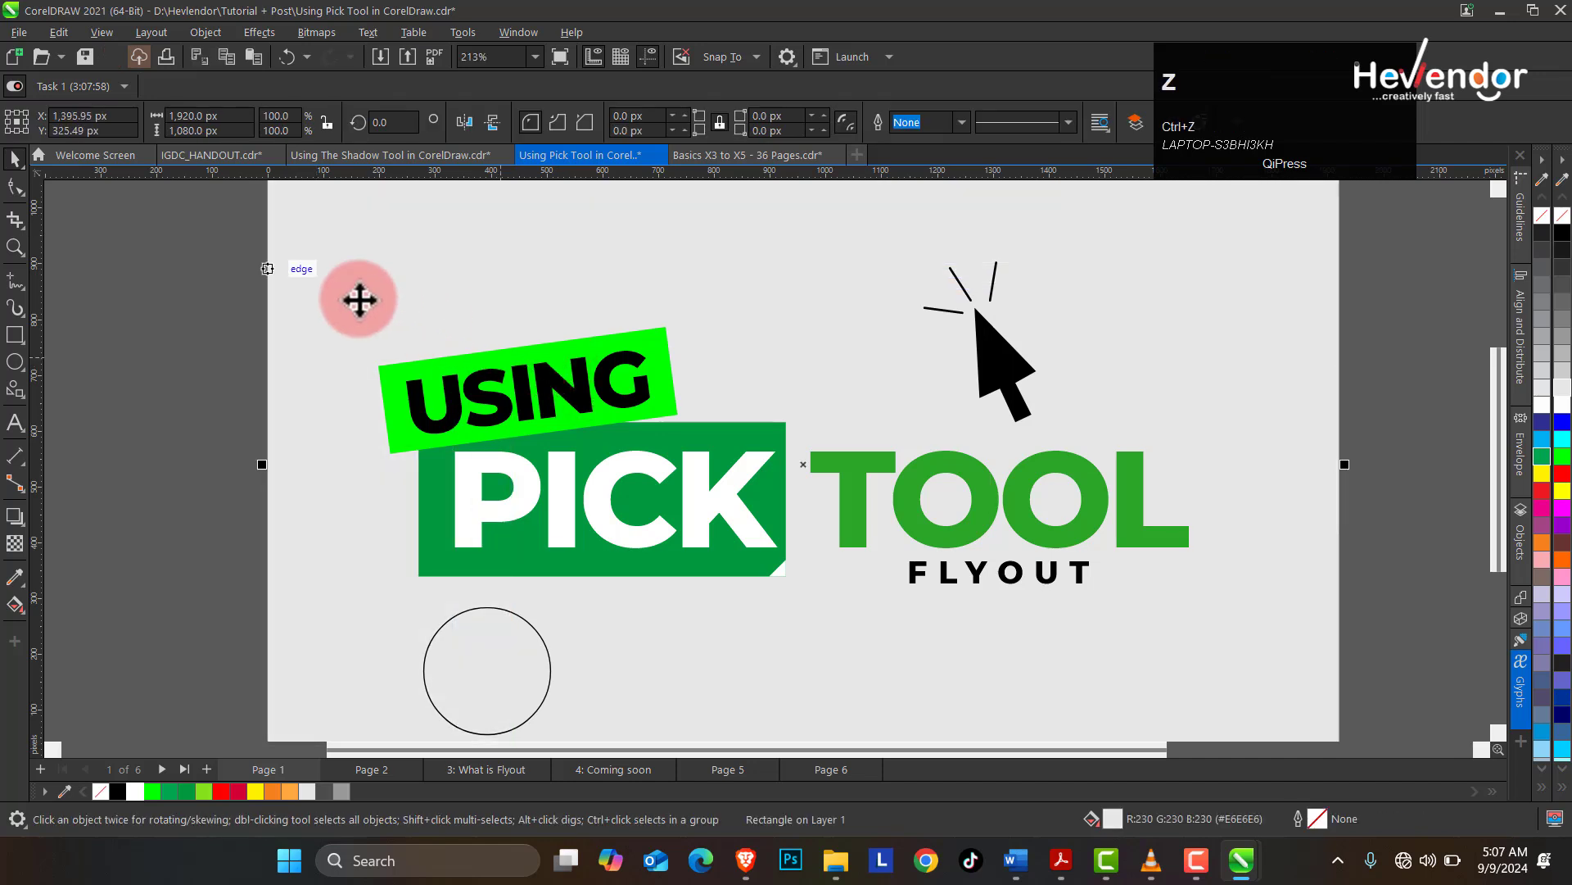
- Marquee-select the whole title artwork and the cursor graphic above the circle, starting from outside the page
drag(206, 250, 828, 608)
click(150, 244)
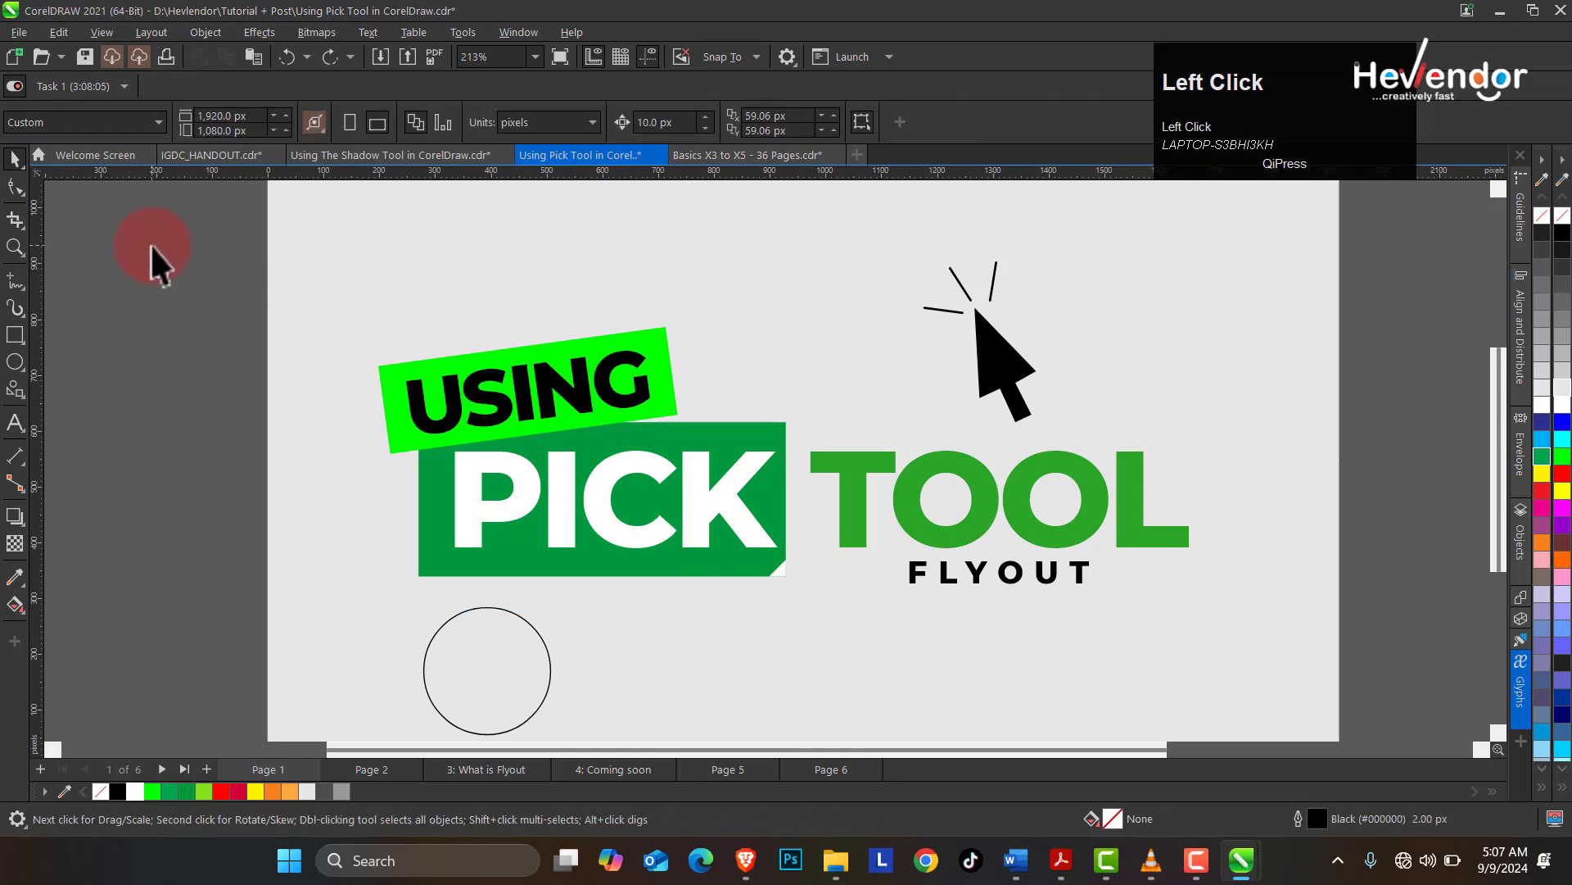
drag(150, 244, 665, 546)
drag(752, 591, 1251, 632)
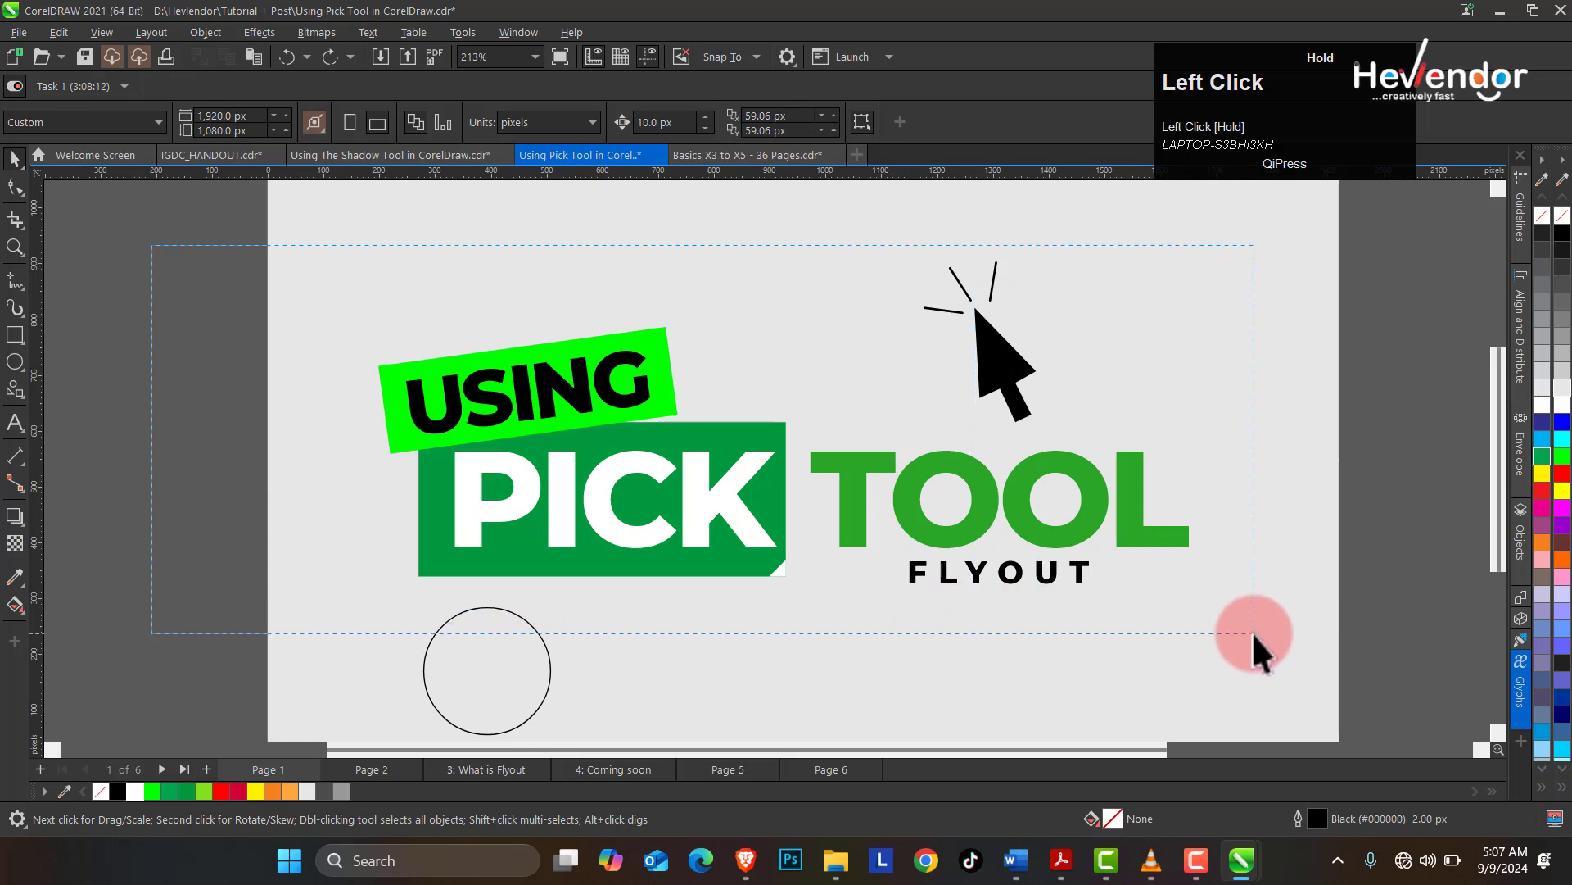
drag(1251, 632, 1251, 632)
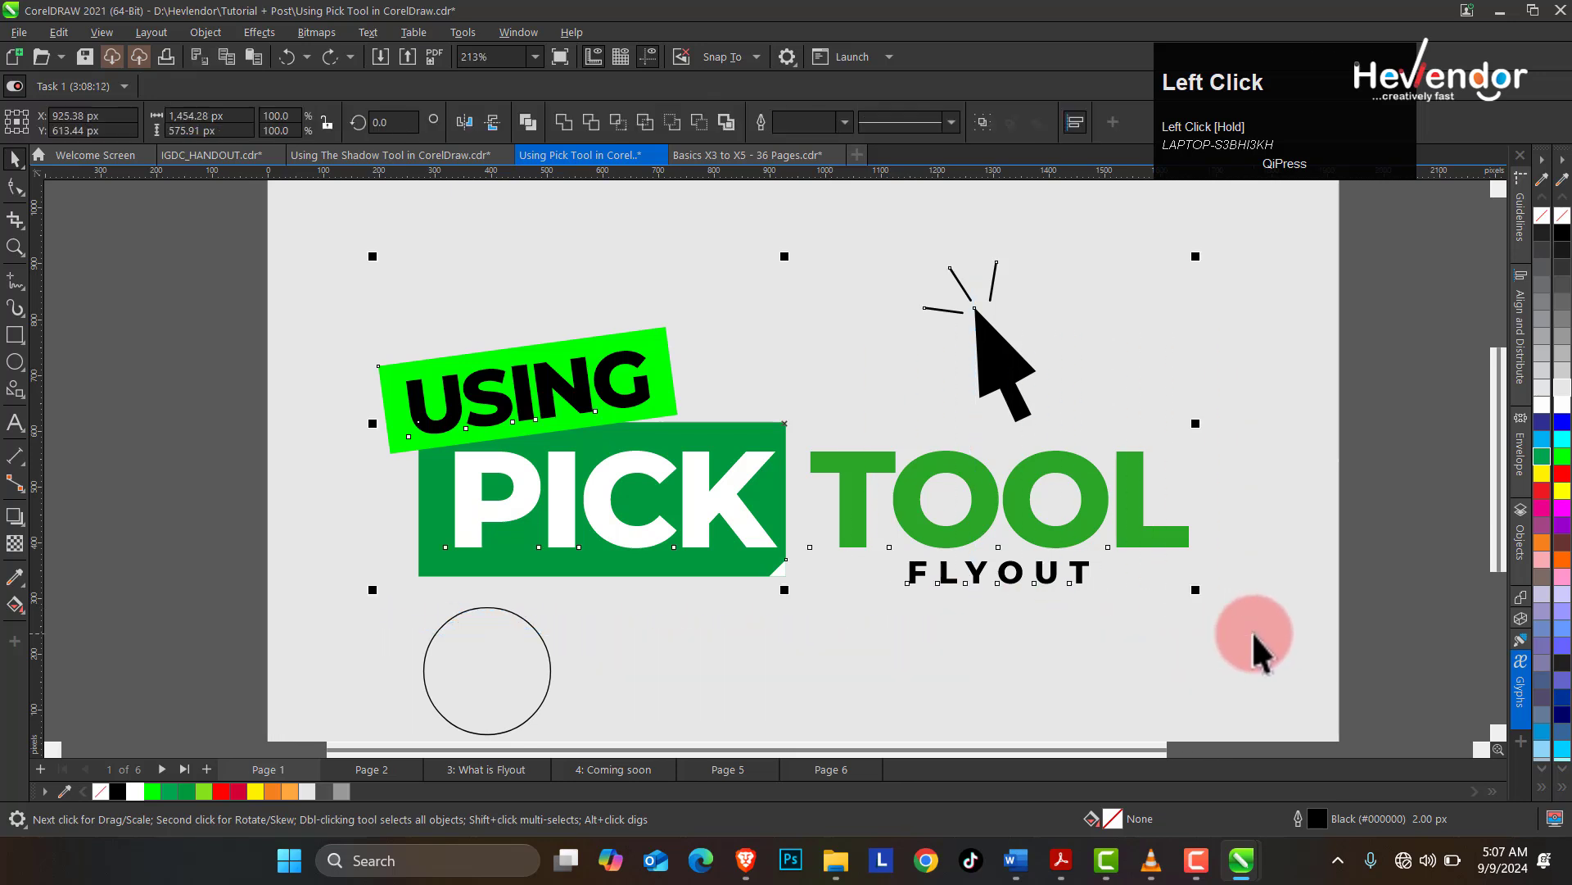
click(204, 247)
drag(180, 212, 1240, 644)
- Select the circle alone and replace that selection with every object on the page, using the Pick tool
click(16, 246)
right_click(379, 317)
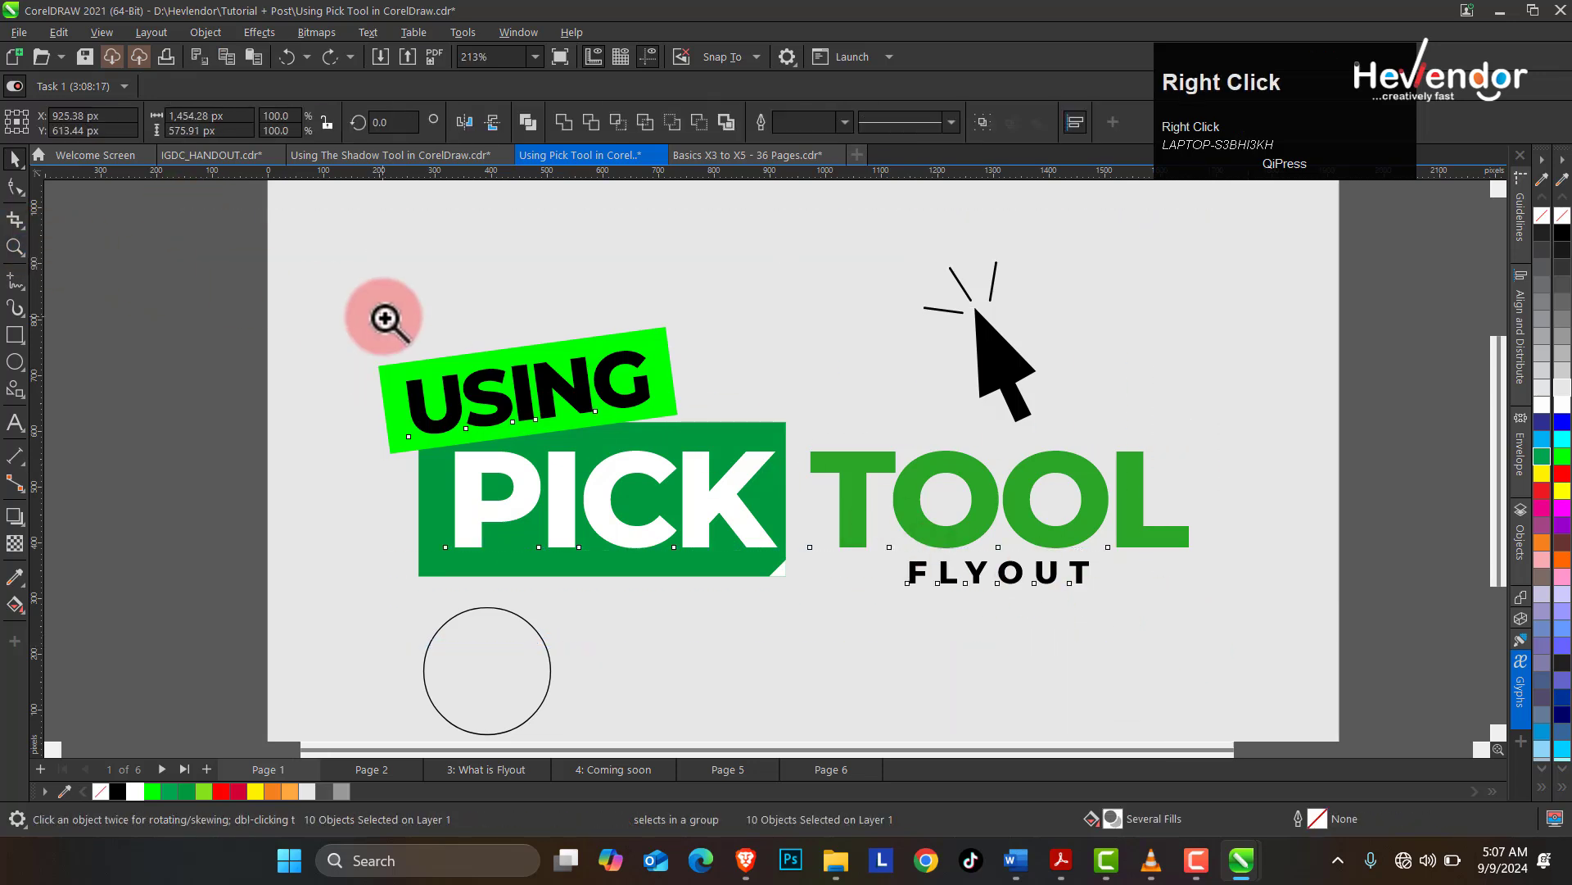
click(13, 156)
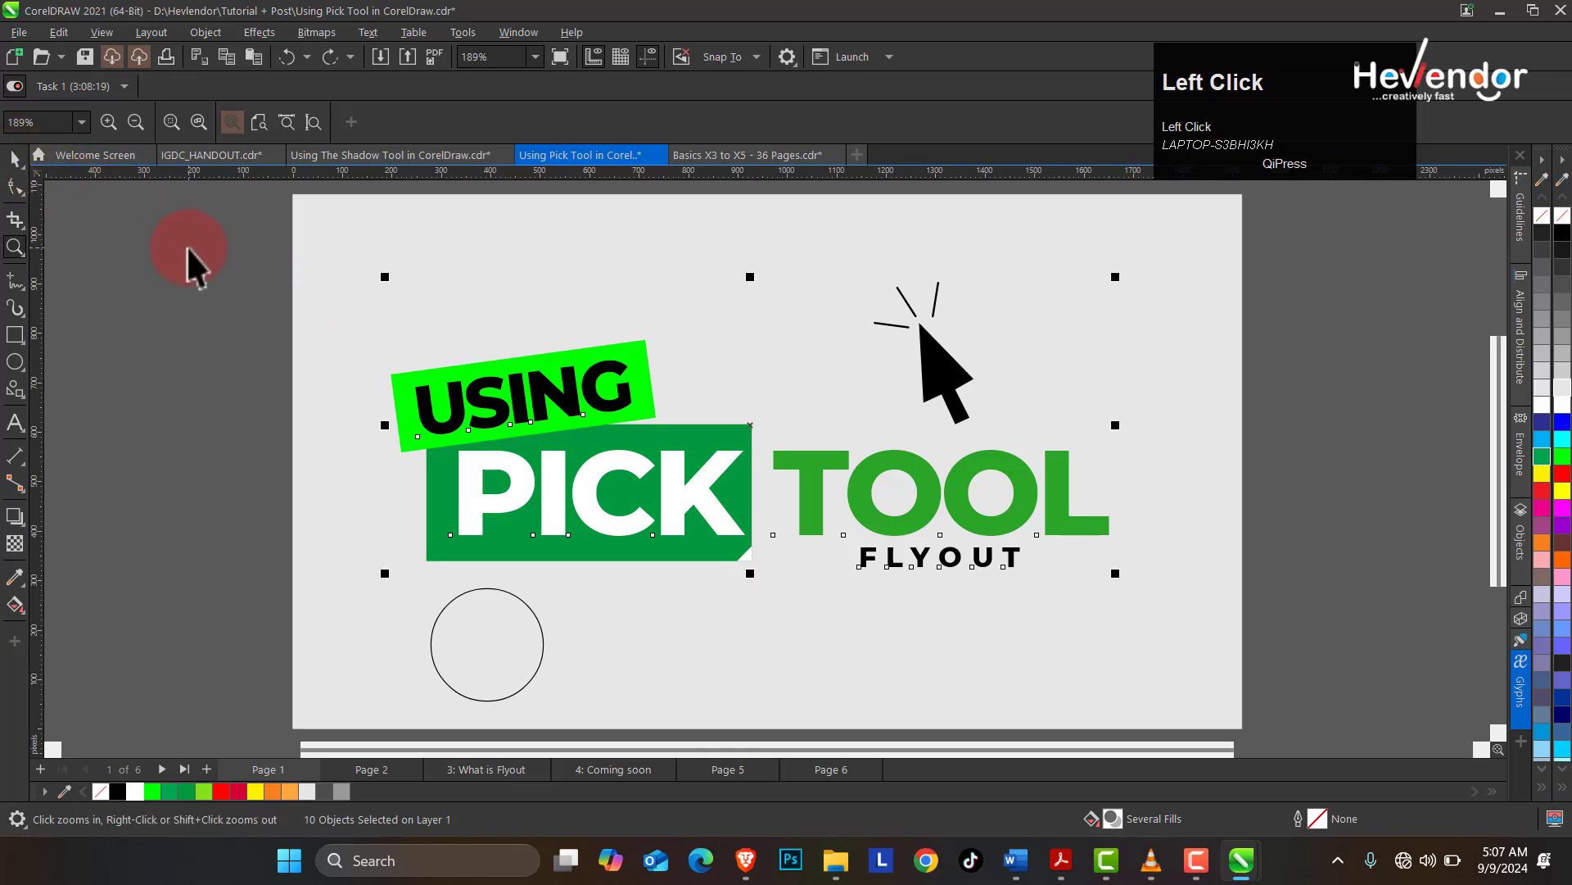
click(232, 269)
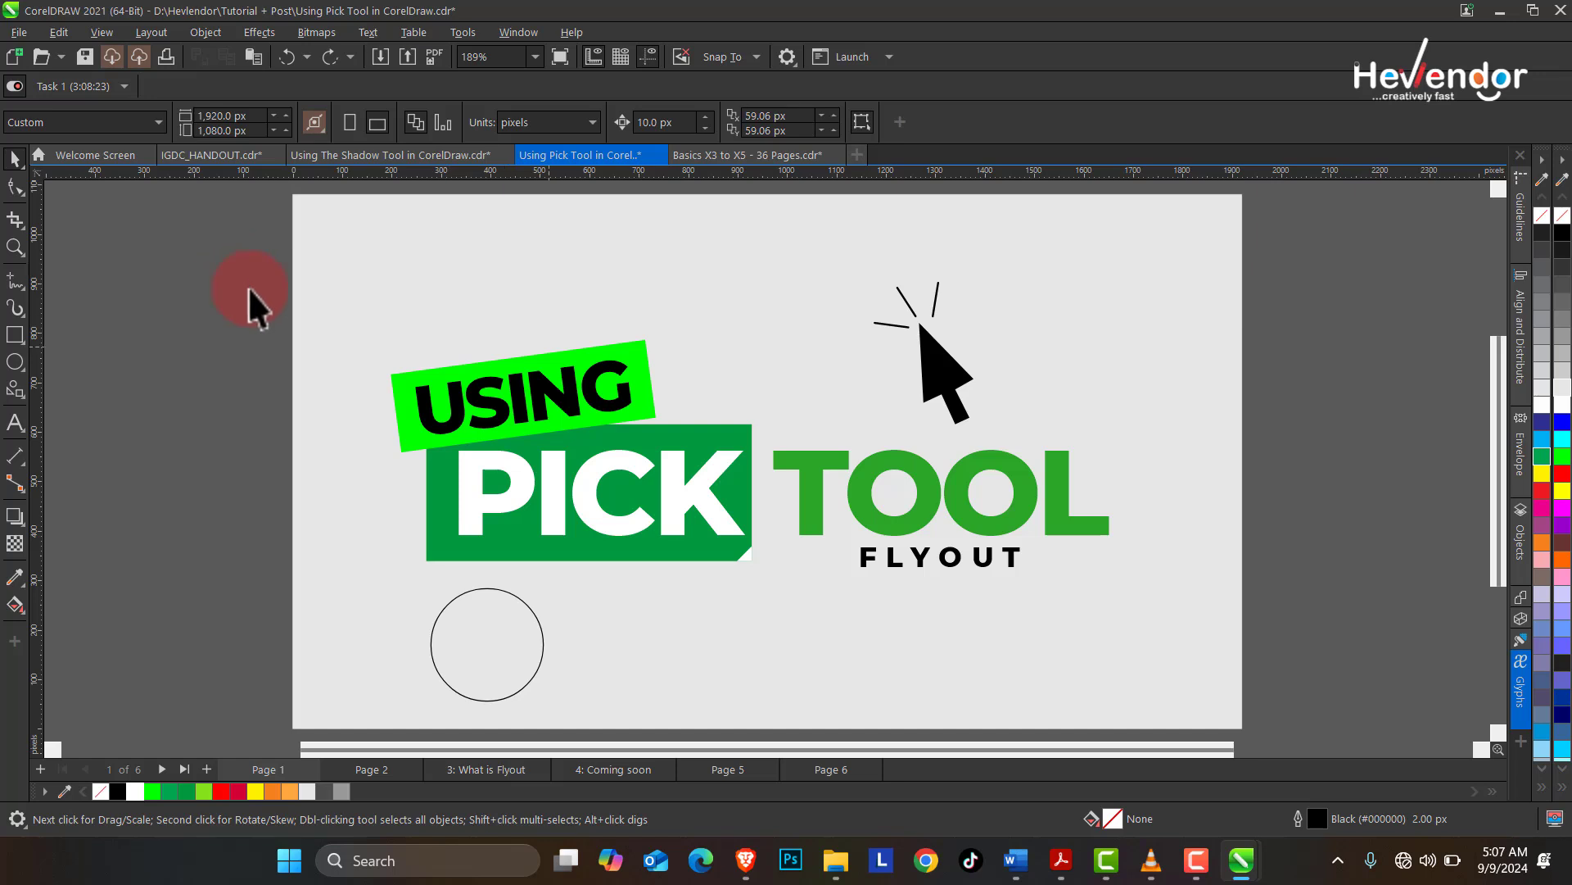
click(525, 621)
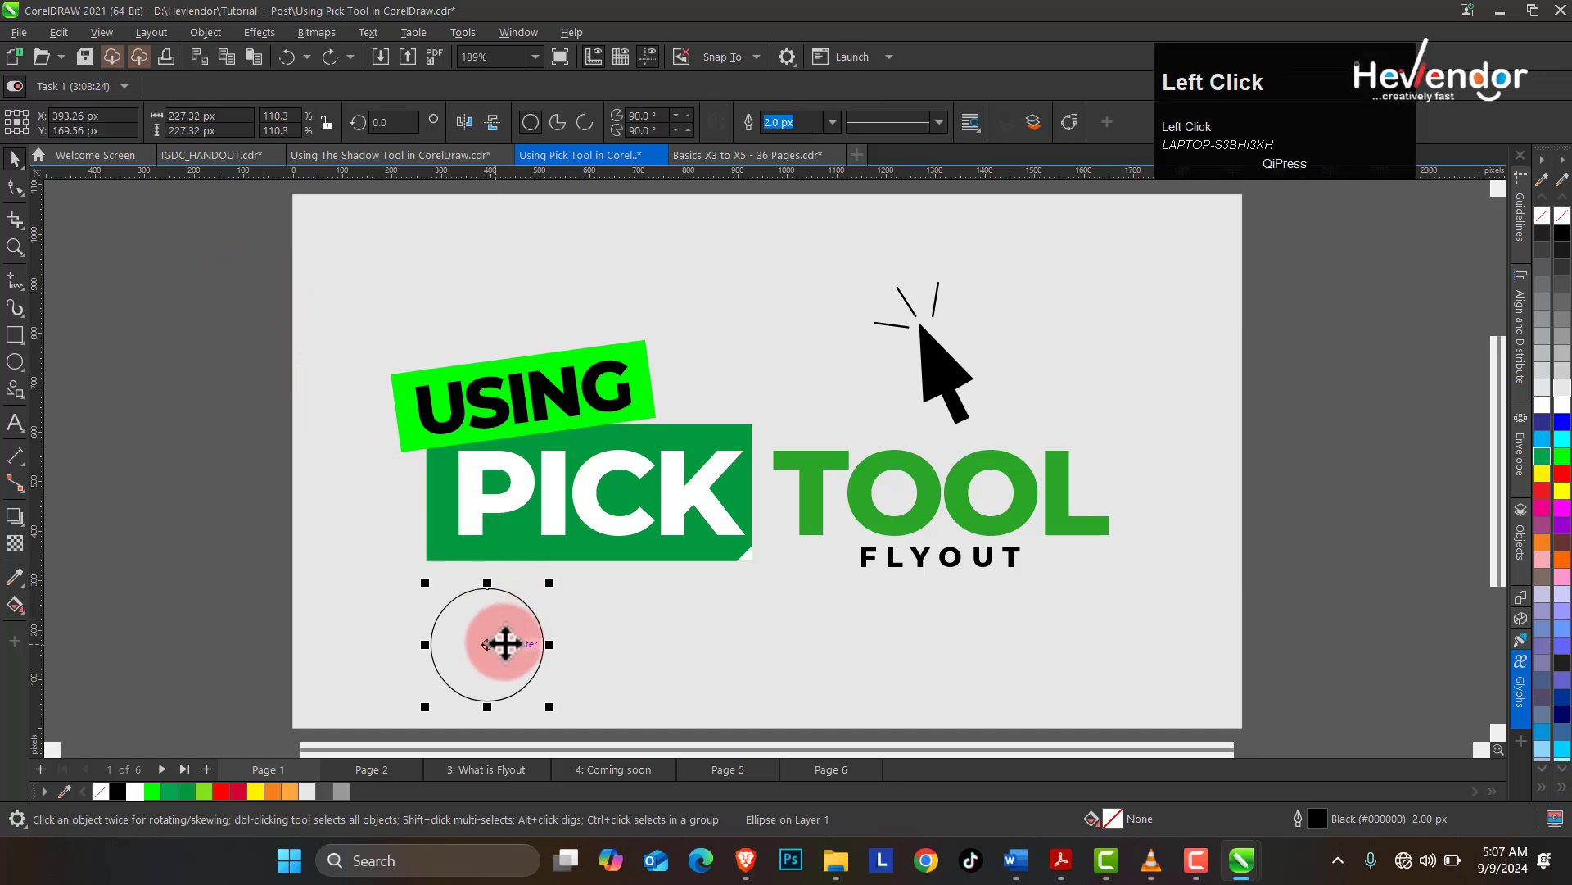
click(16, 158)
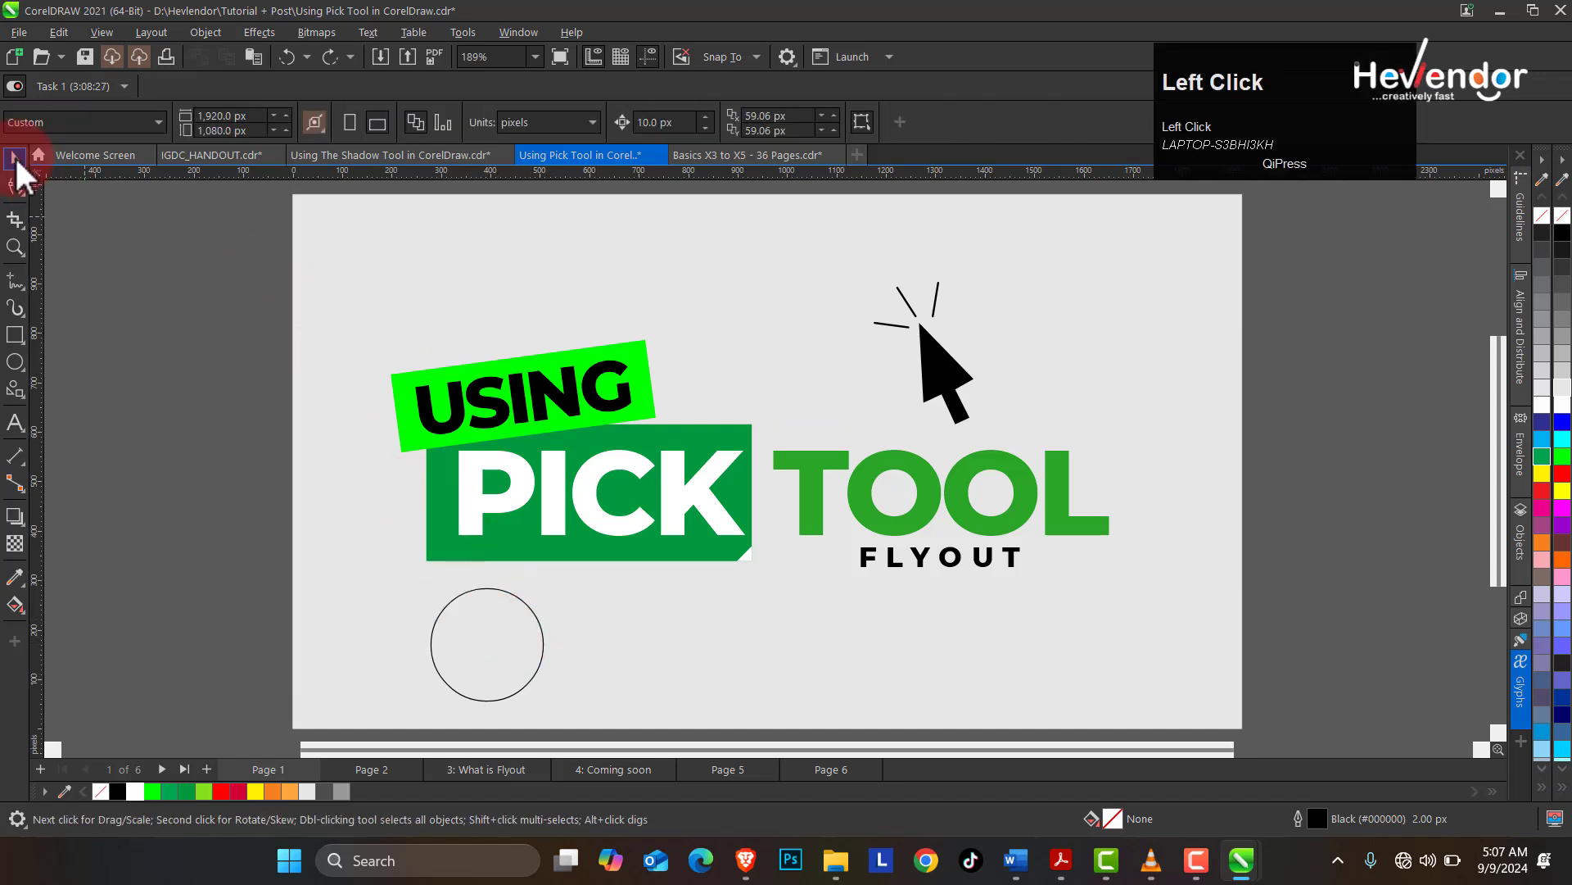
double_click(15, 156)
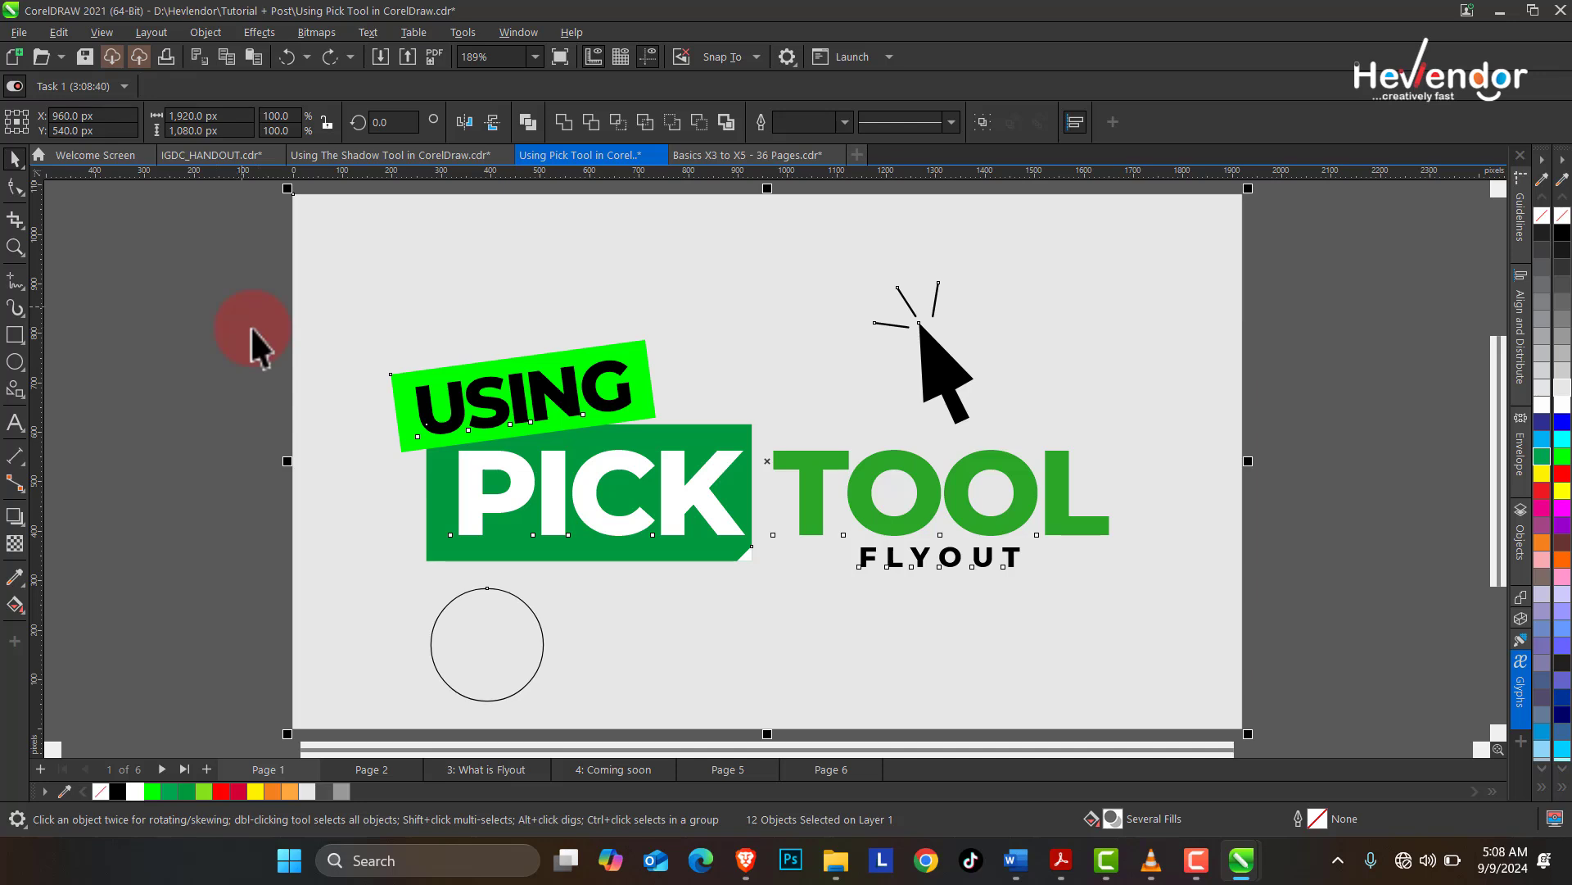
- Clear the selection, select the circle alone, and marquee-select the title artwork and cursor graphic from outside the page
click(275, 322)
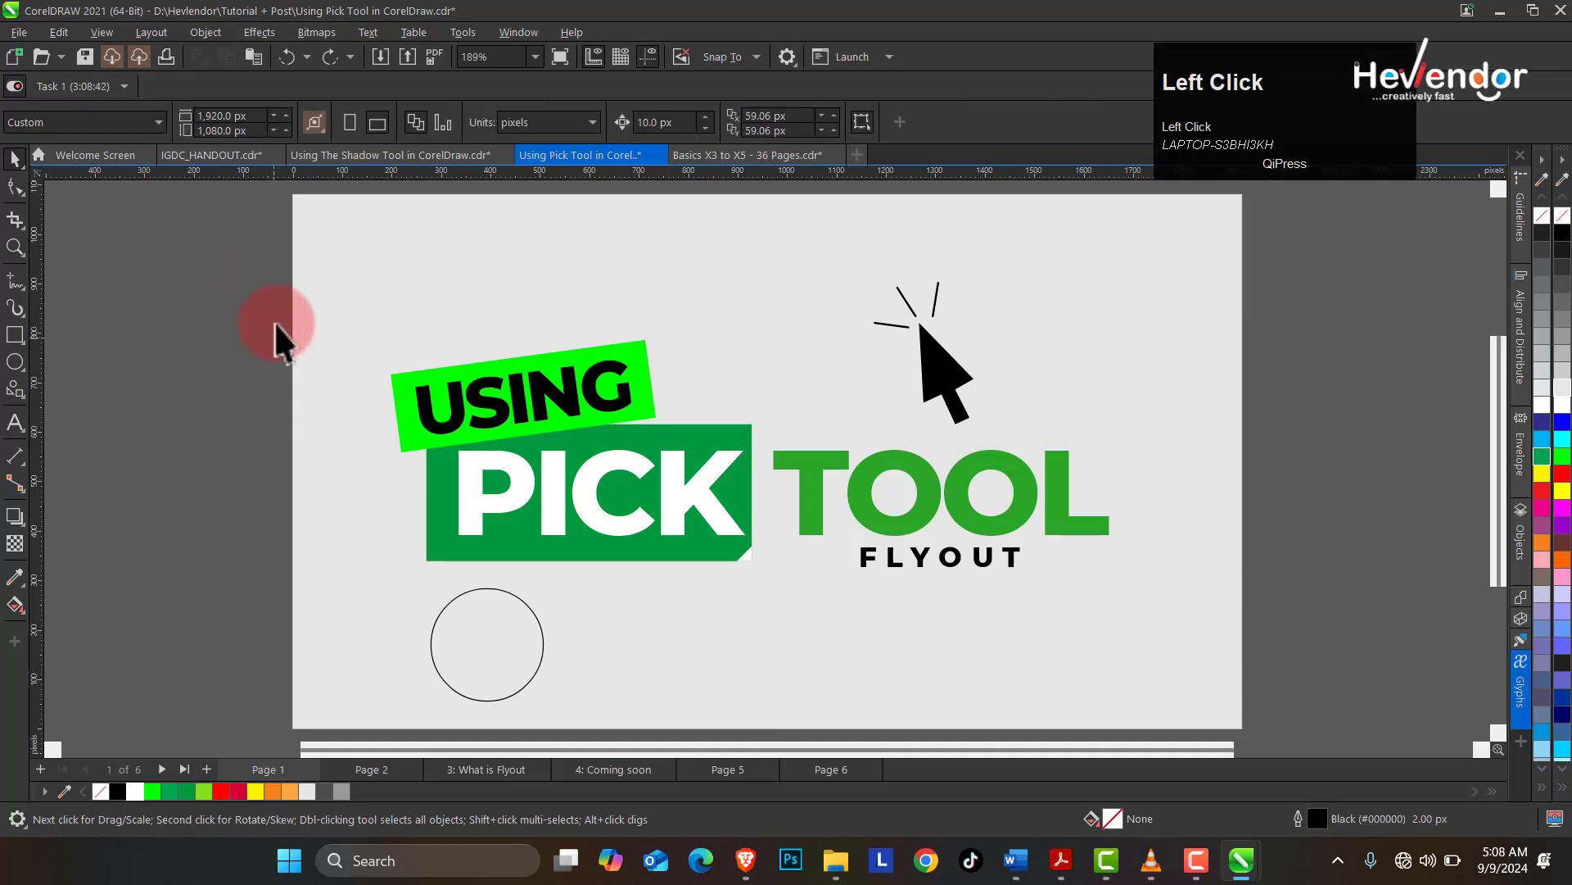
click(427, 407)
click(497, 607)
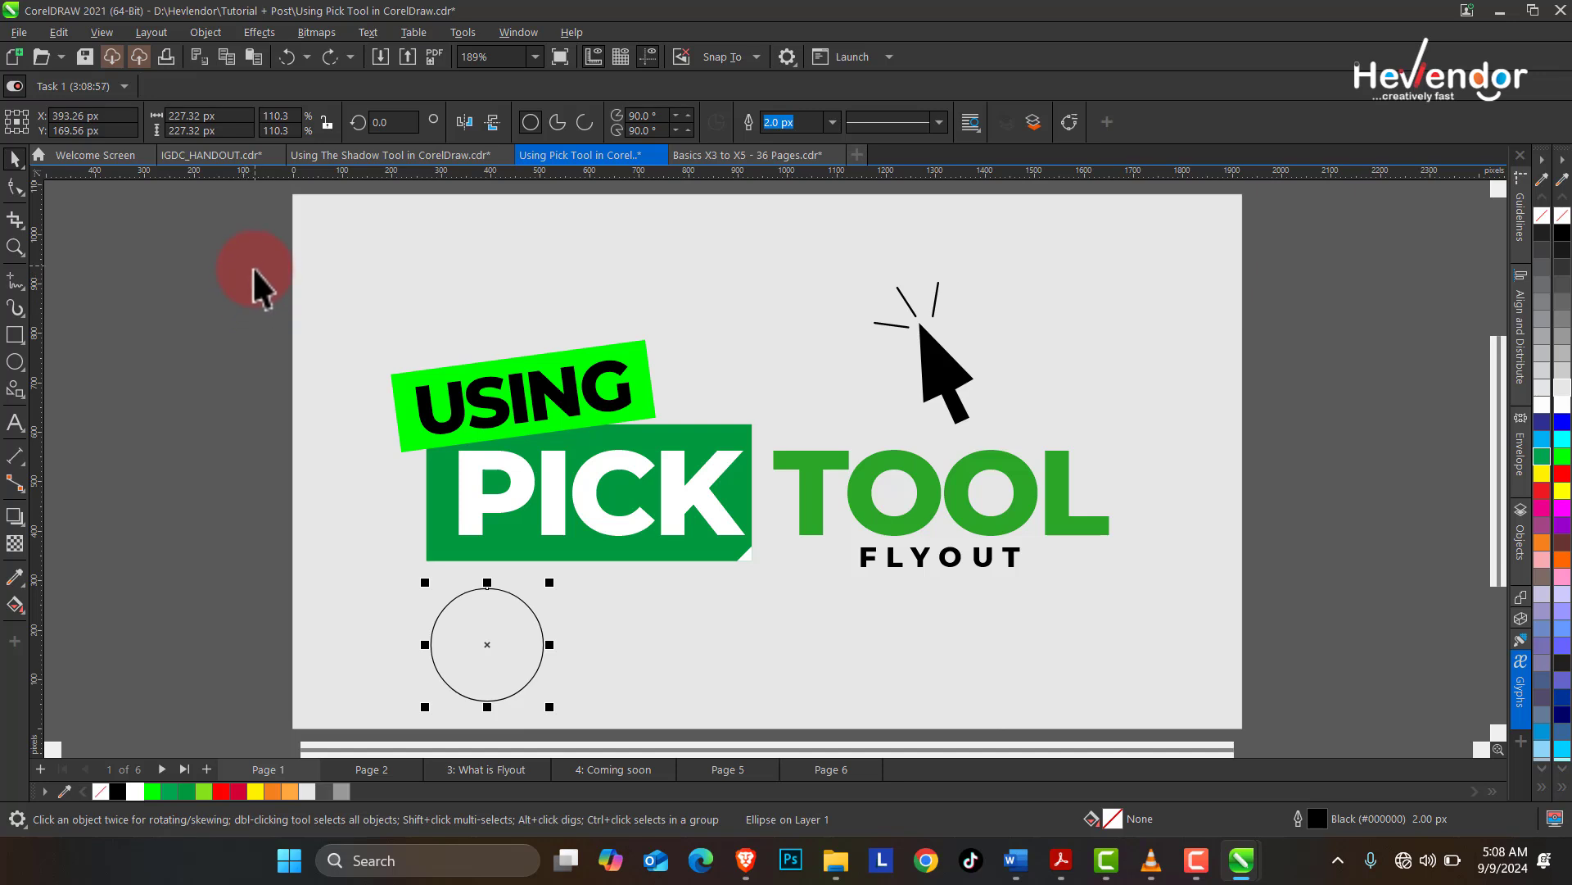
drag(254, 265, 1182, 619)
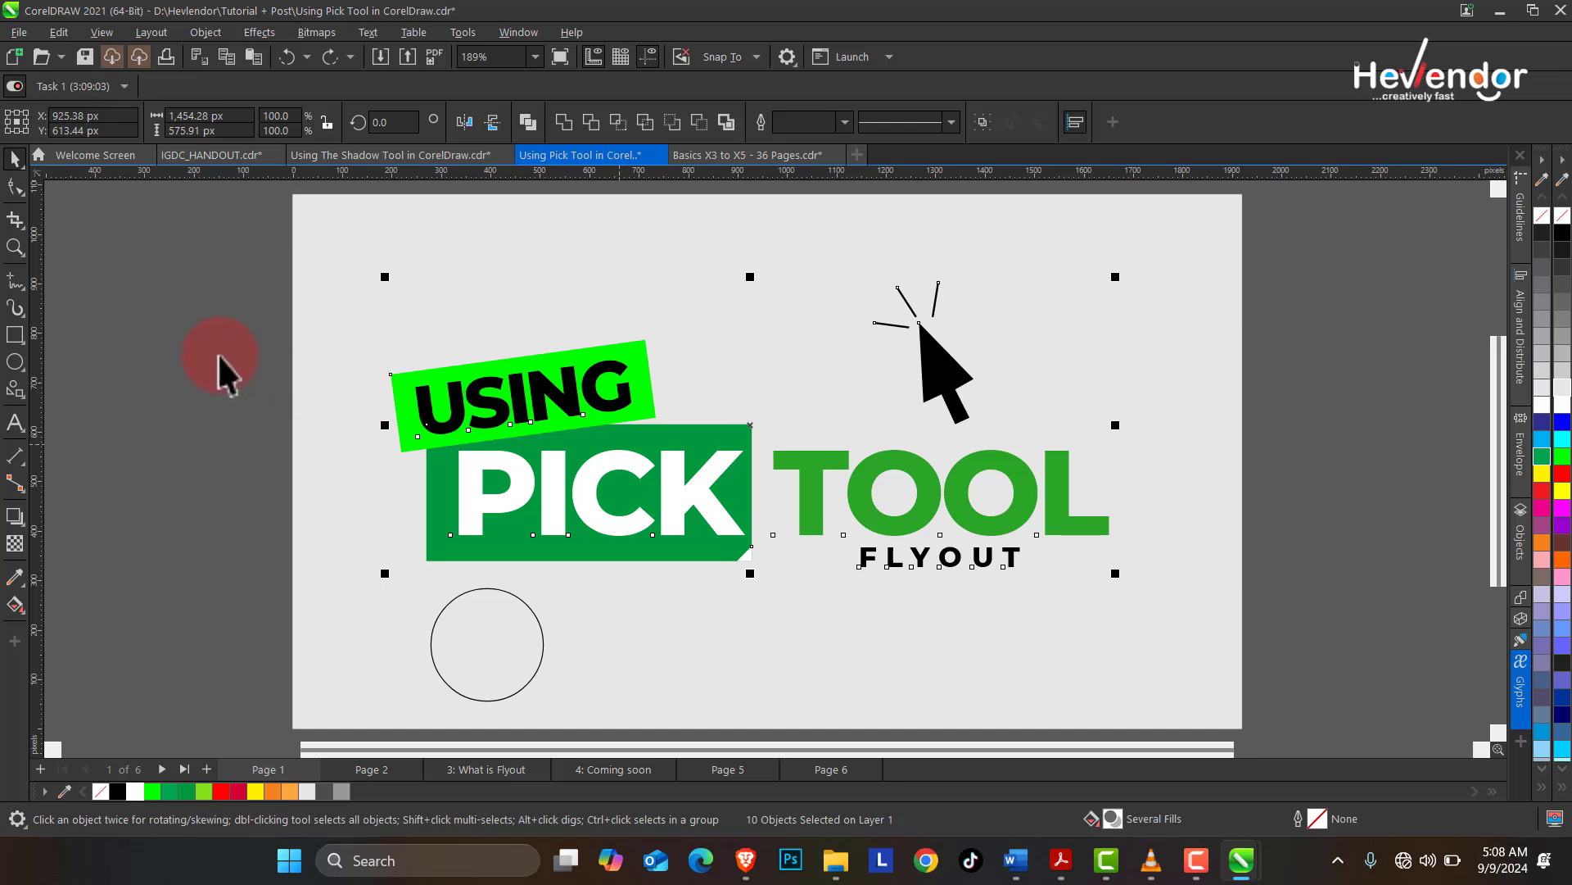
- Select the USING text and add the PICK TOOL text, dark green box, FLYOUT text and cursor arrow to the selection
click(429, 409)
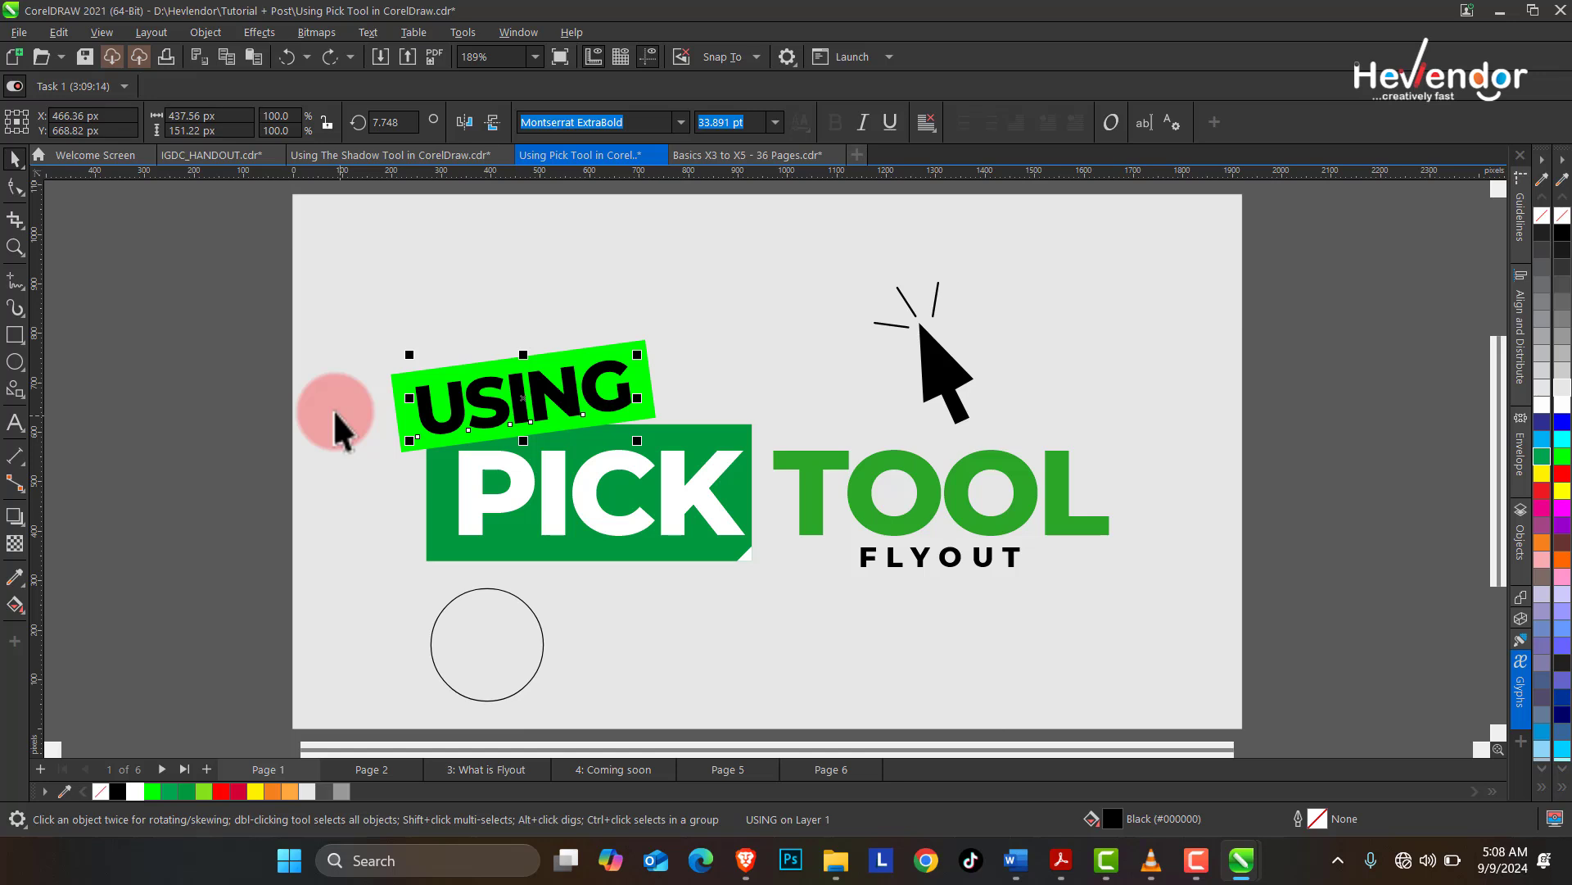
click(494, 401)
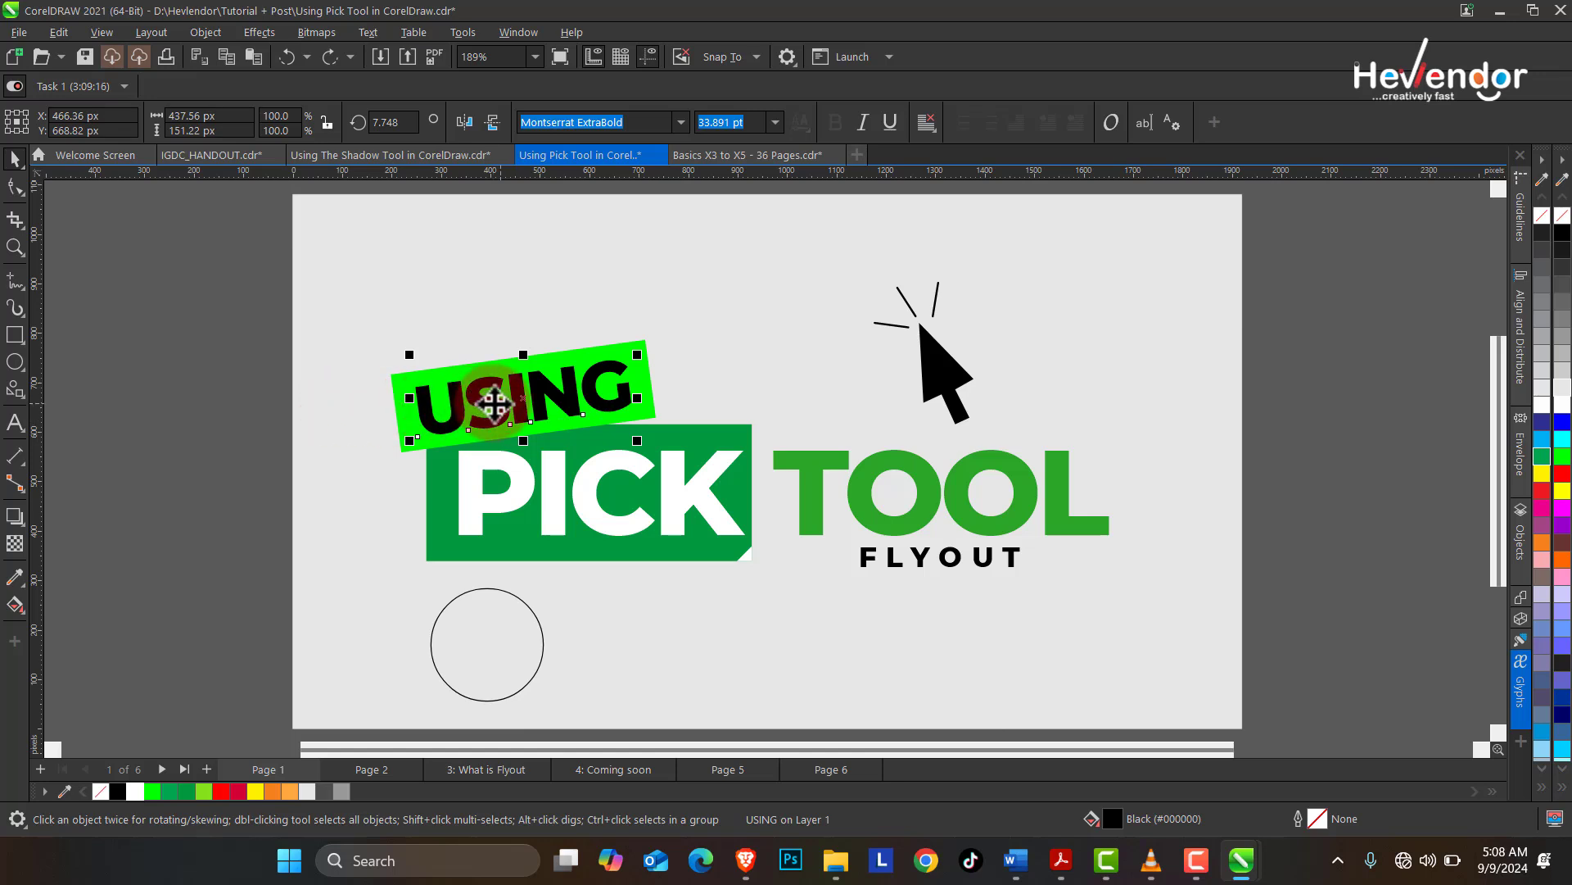
shift+click(524, 483)
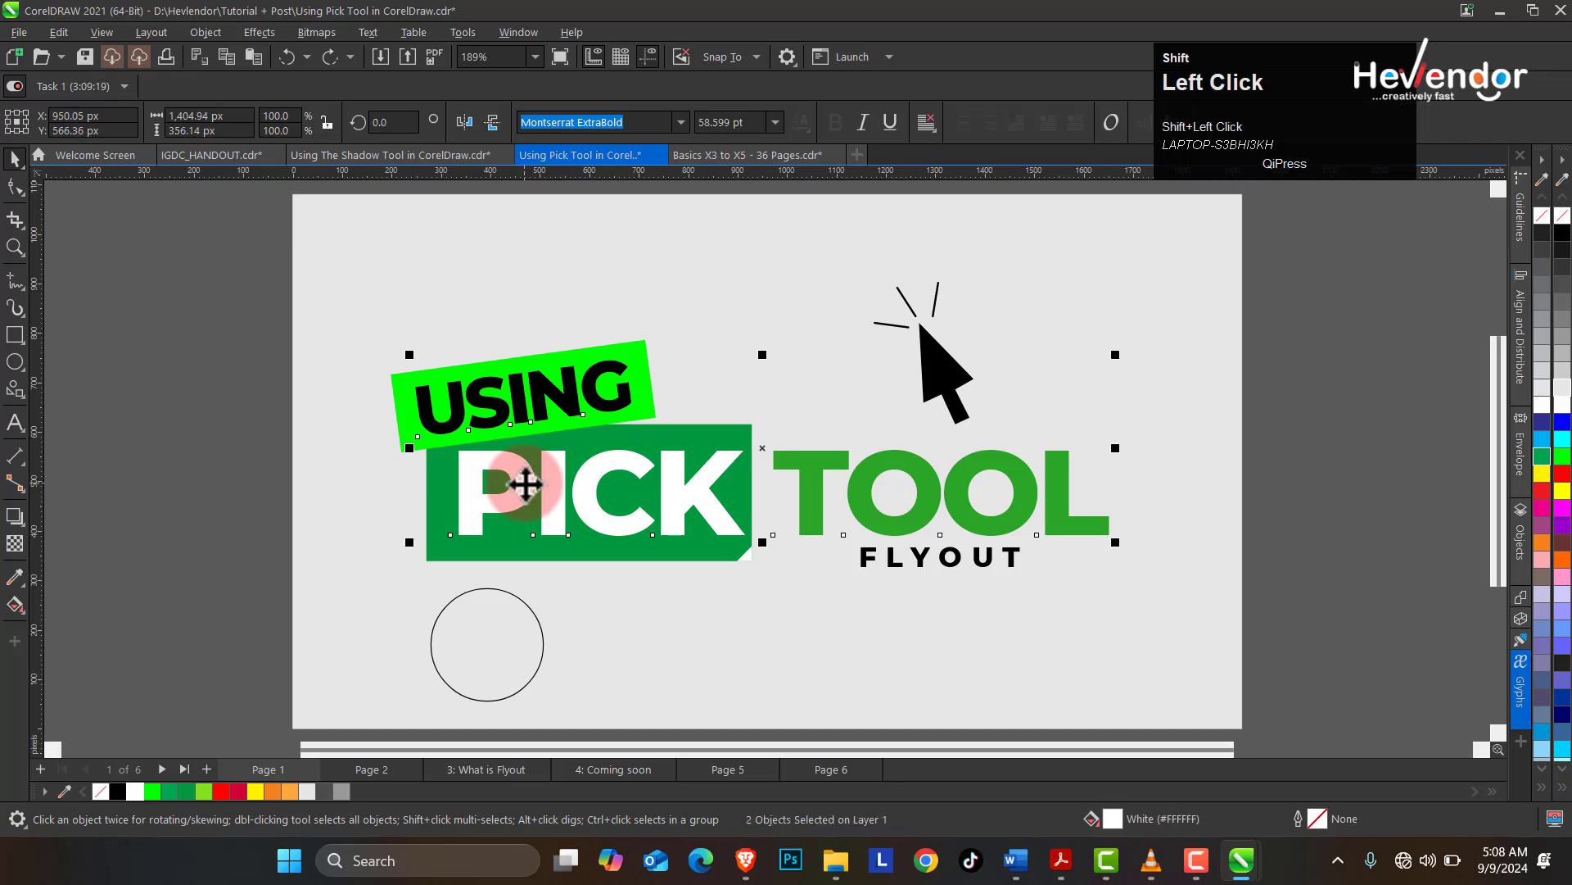
shift+click(676, 552)
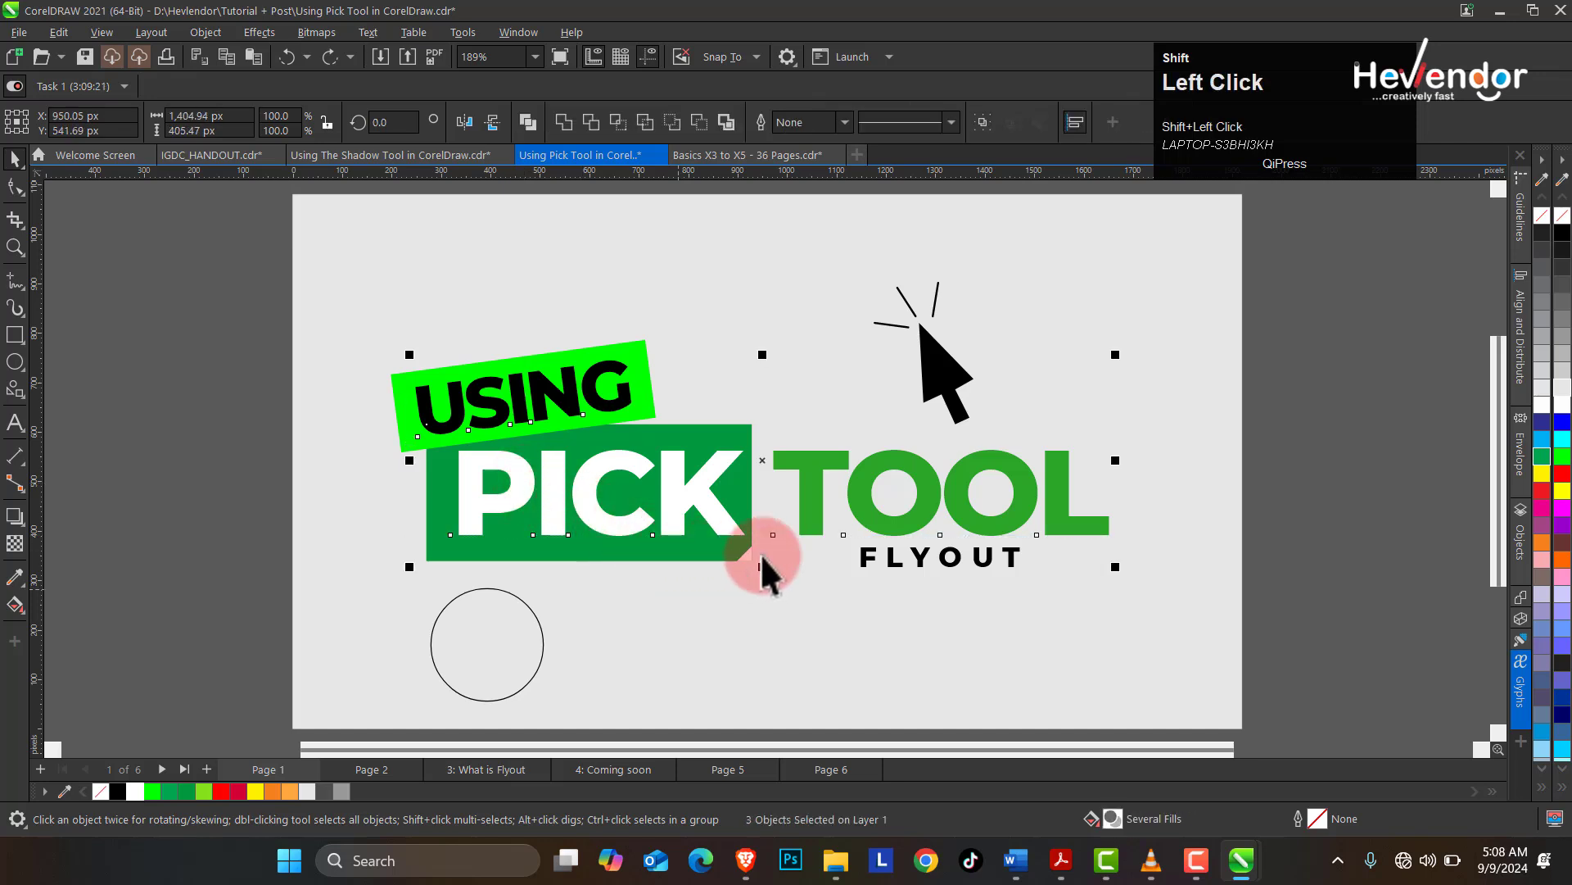
shift+click(873, 542)
shift+click(933, 370)
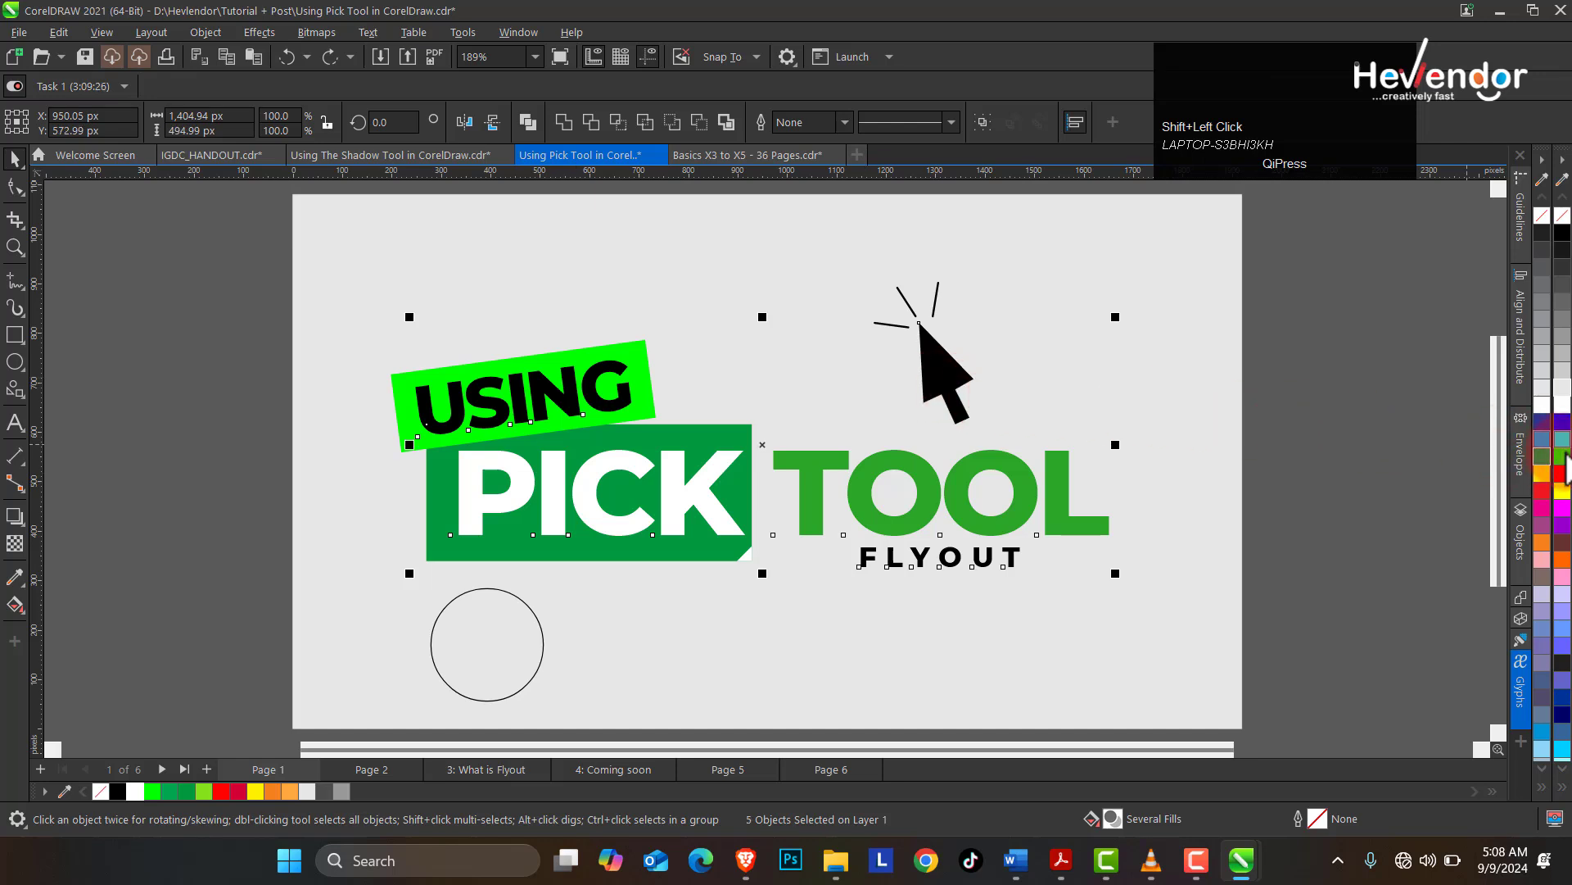
- Try green and blue fills on the selected title objects and cursor arrow, and undo both colour changes
click(1564, 459)
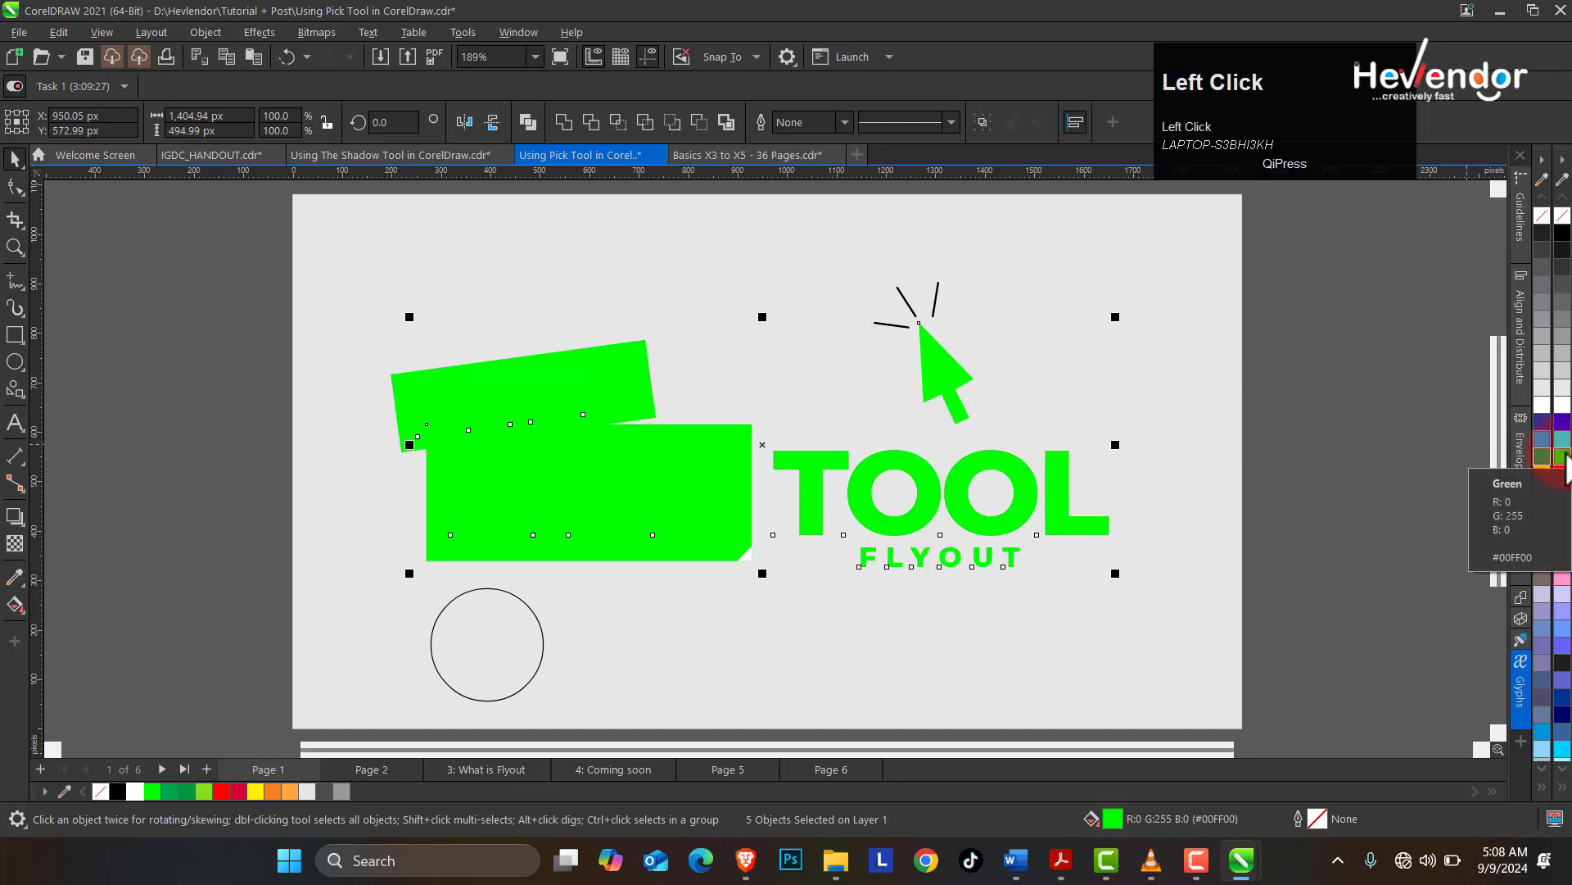
click(1563, 427)
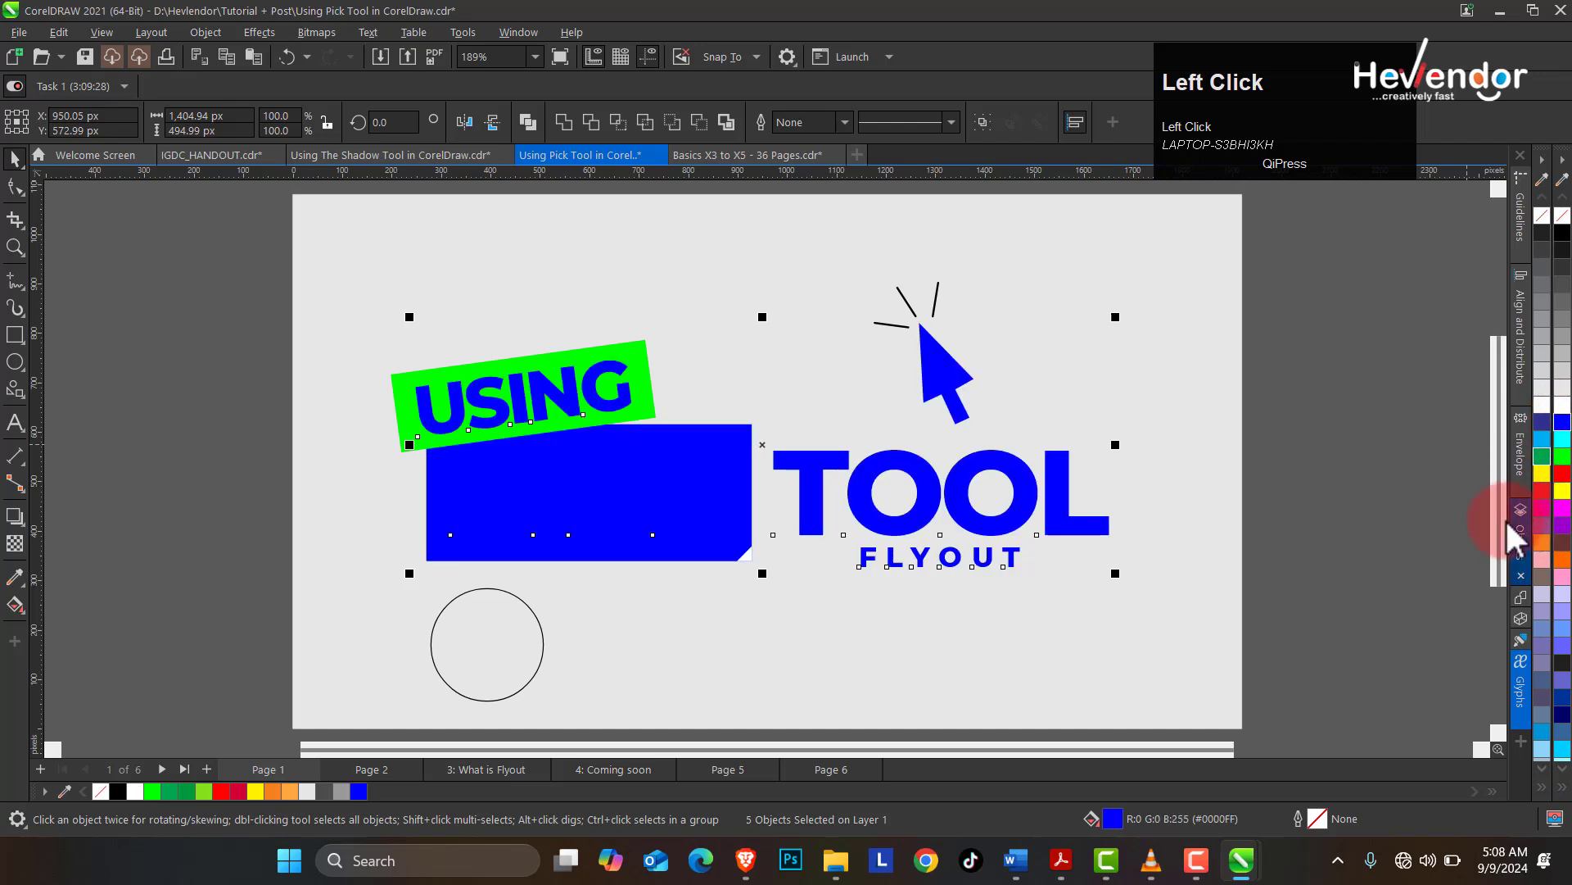
key(ctrl+z)
key(ctrl+z)
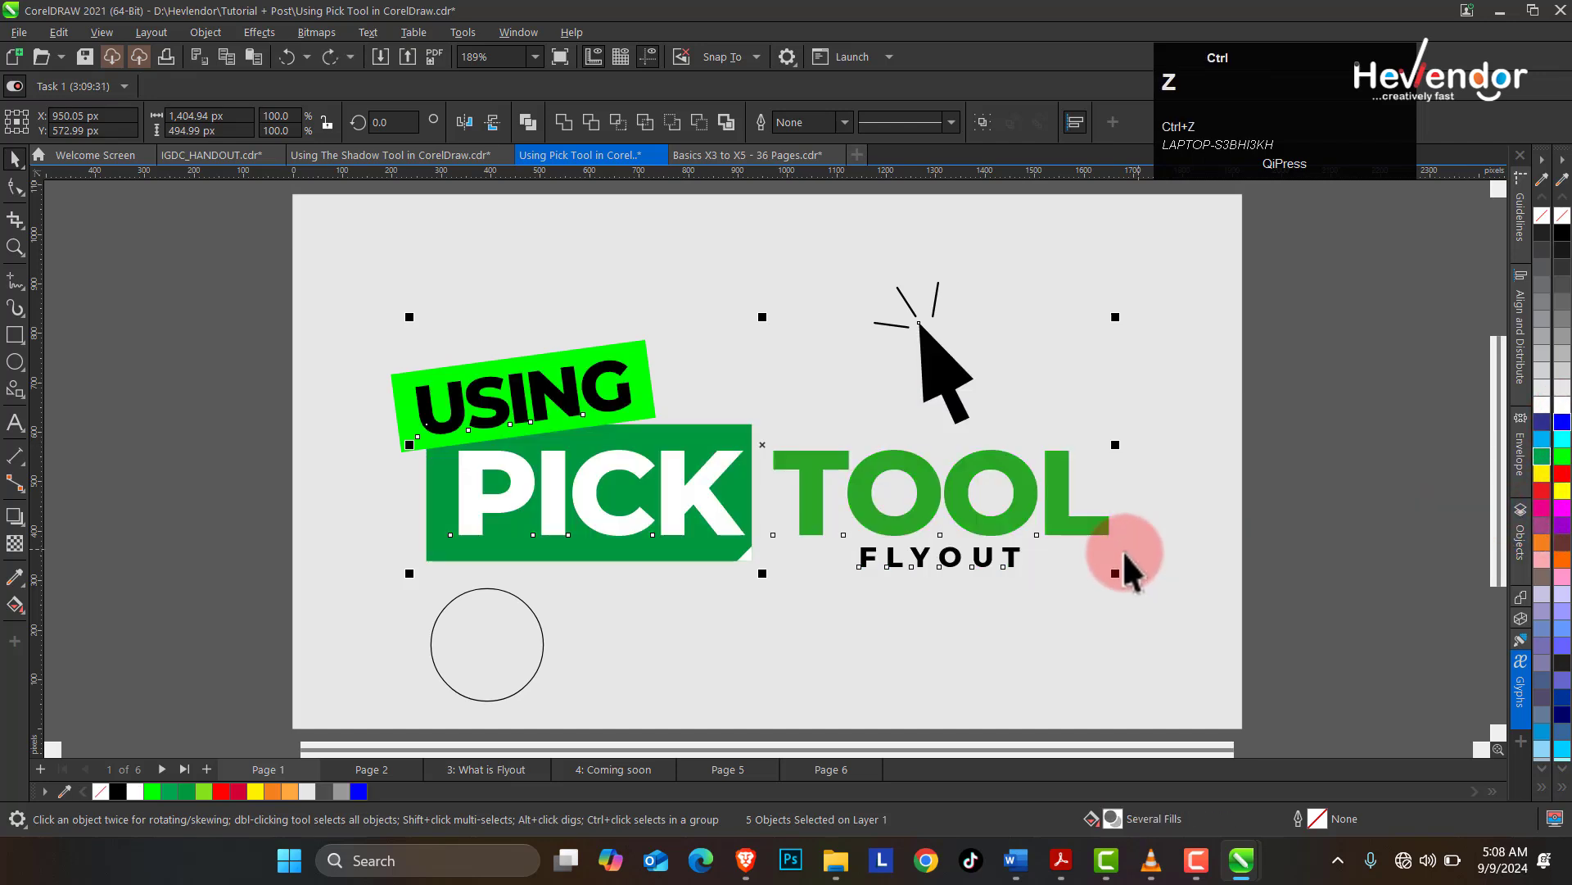
- Select the circle alone and examine the Pick tool flyout with Freehand Pick and Free Transform, keeping the Pick tool active
click(115, 298)
click(507, 636)
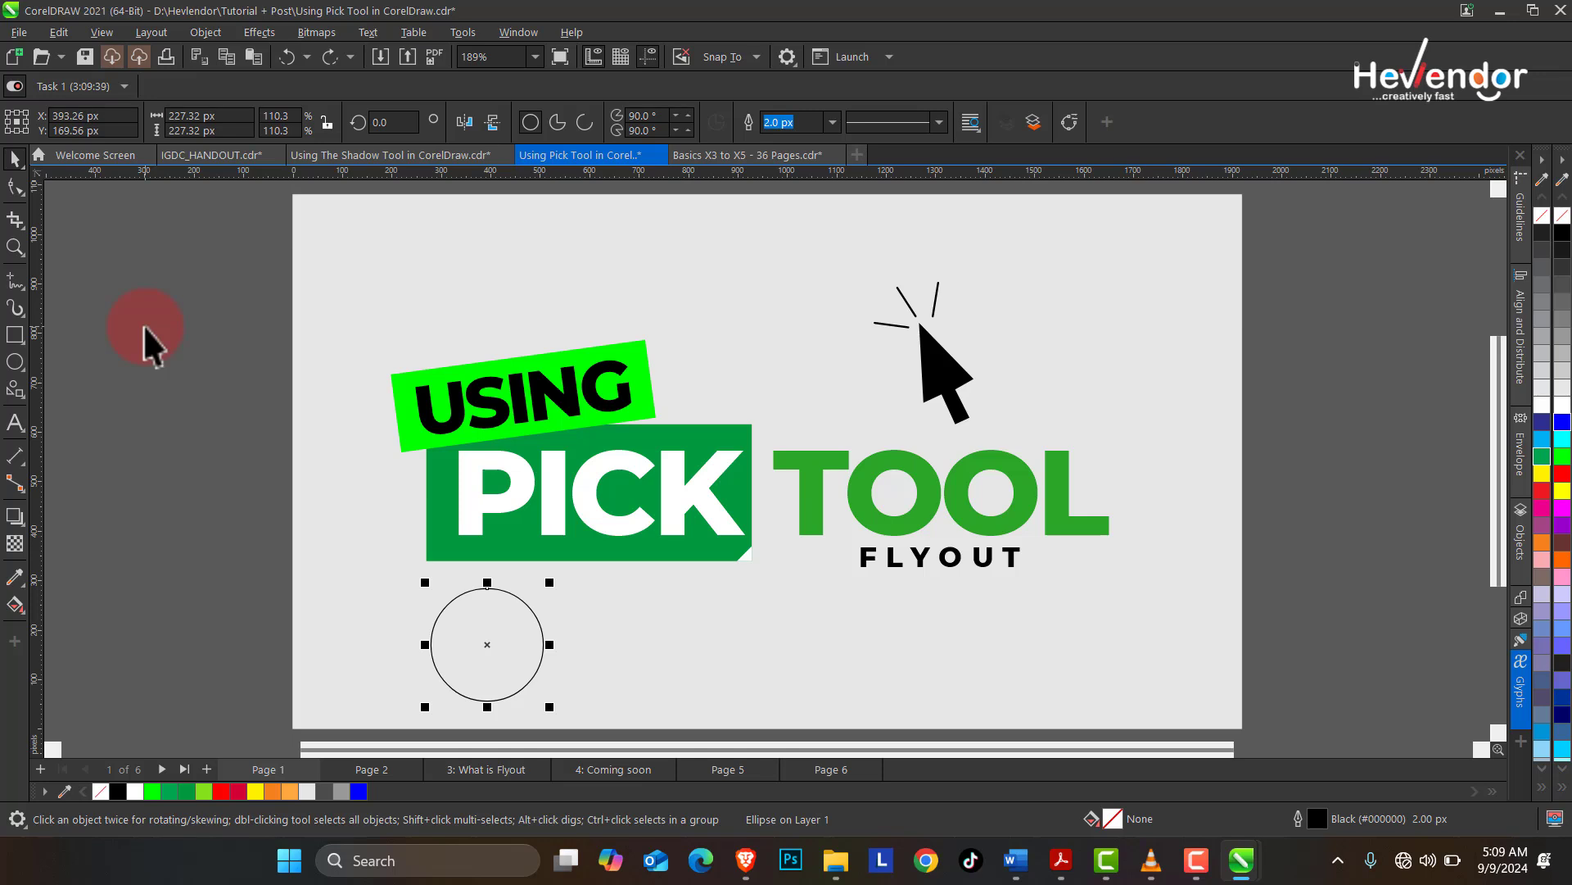
click(23, 168)
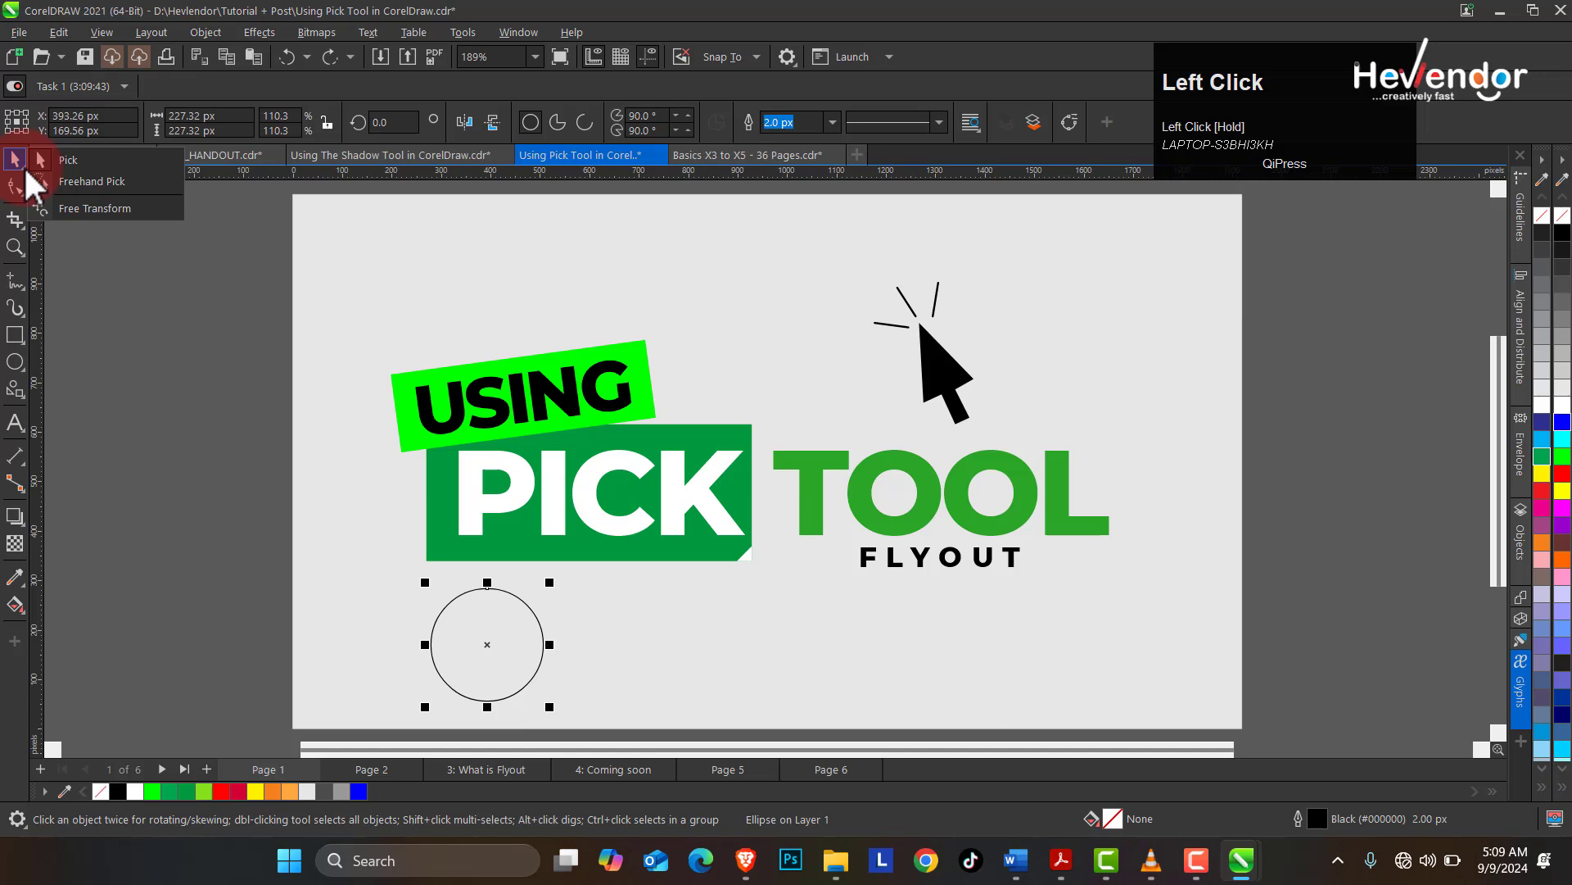
drag(26, 171, 91, 192)
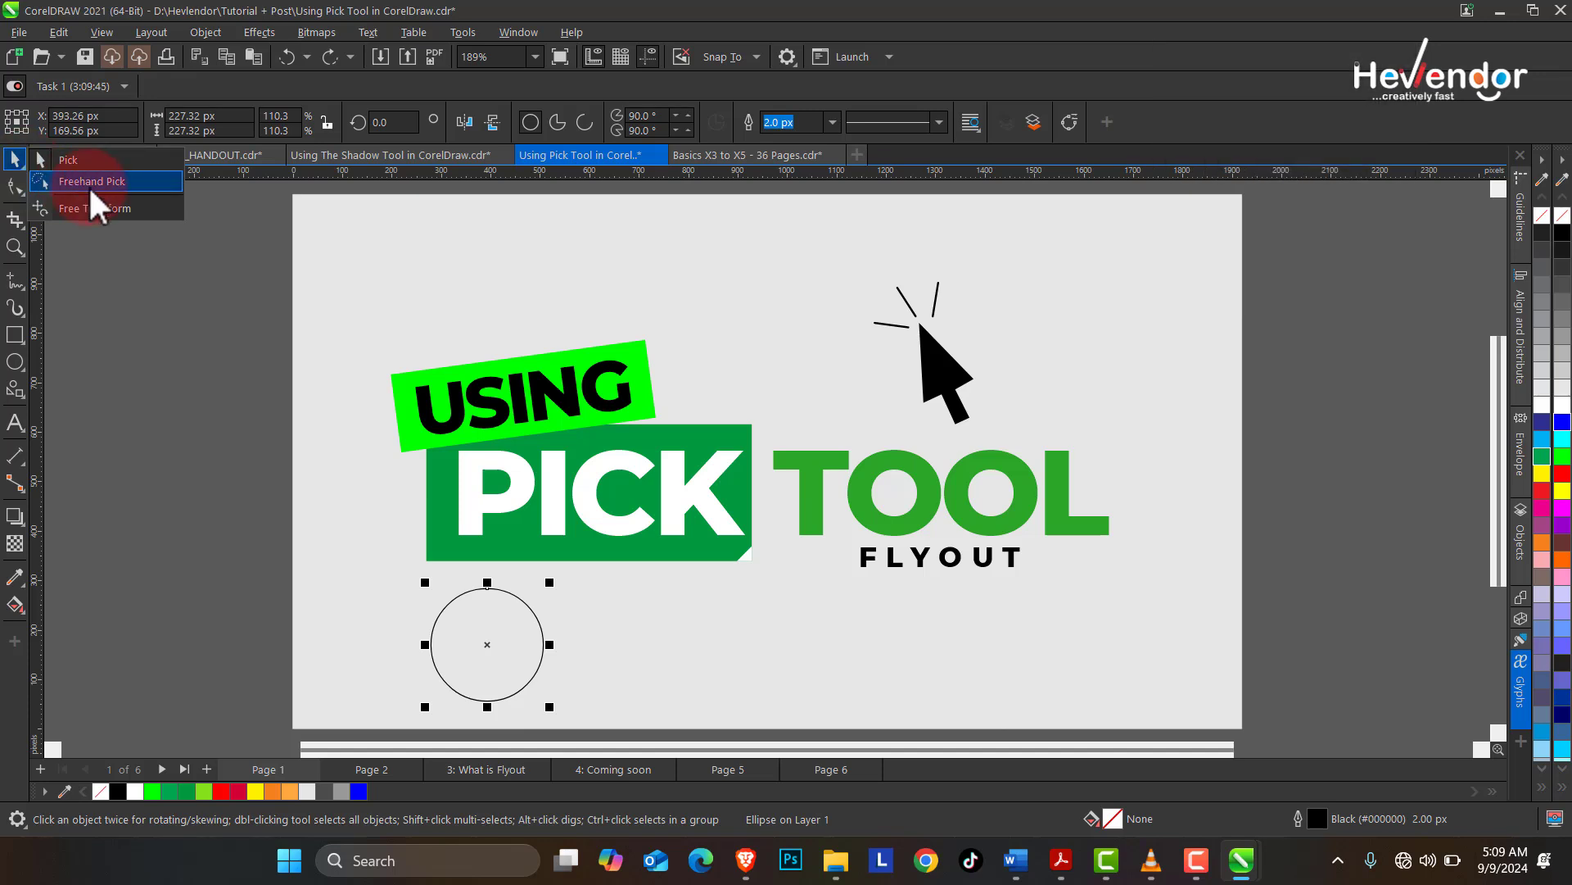
click(175, 329)
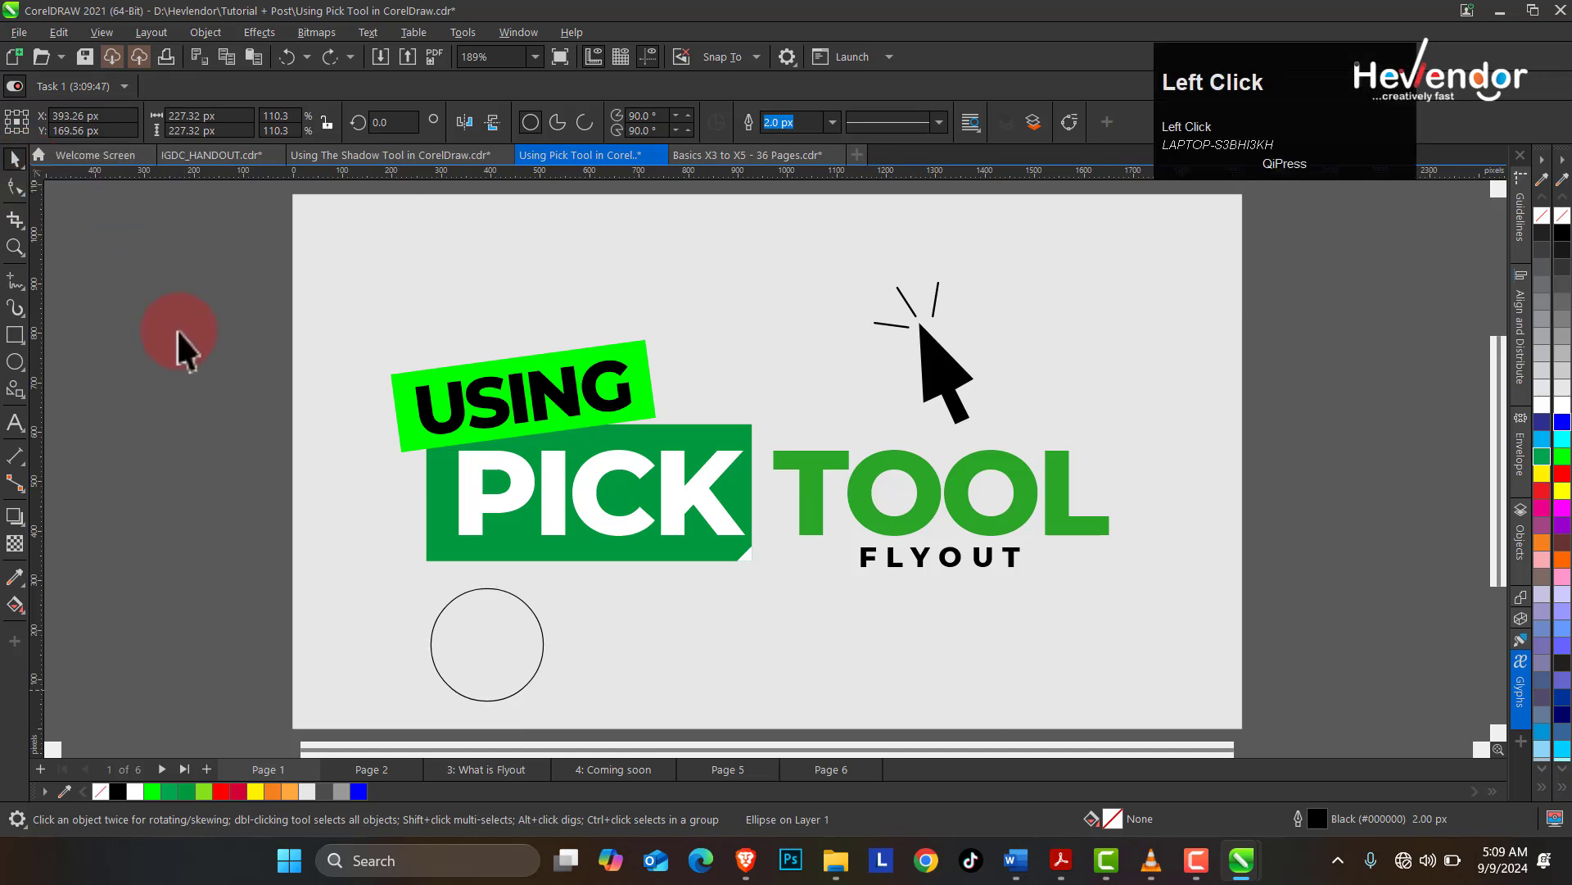
- On page 2, shrink the large circle to about 130 px and duplicate it, giving two circles side by side and one below
click(375, 768)
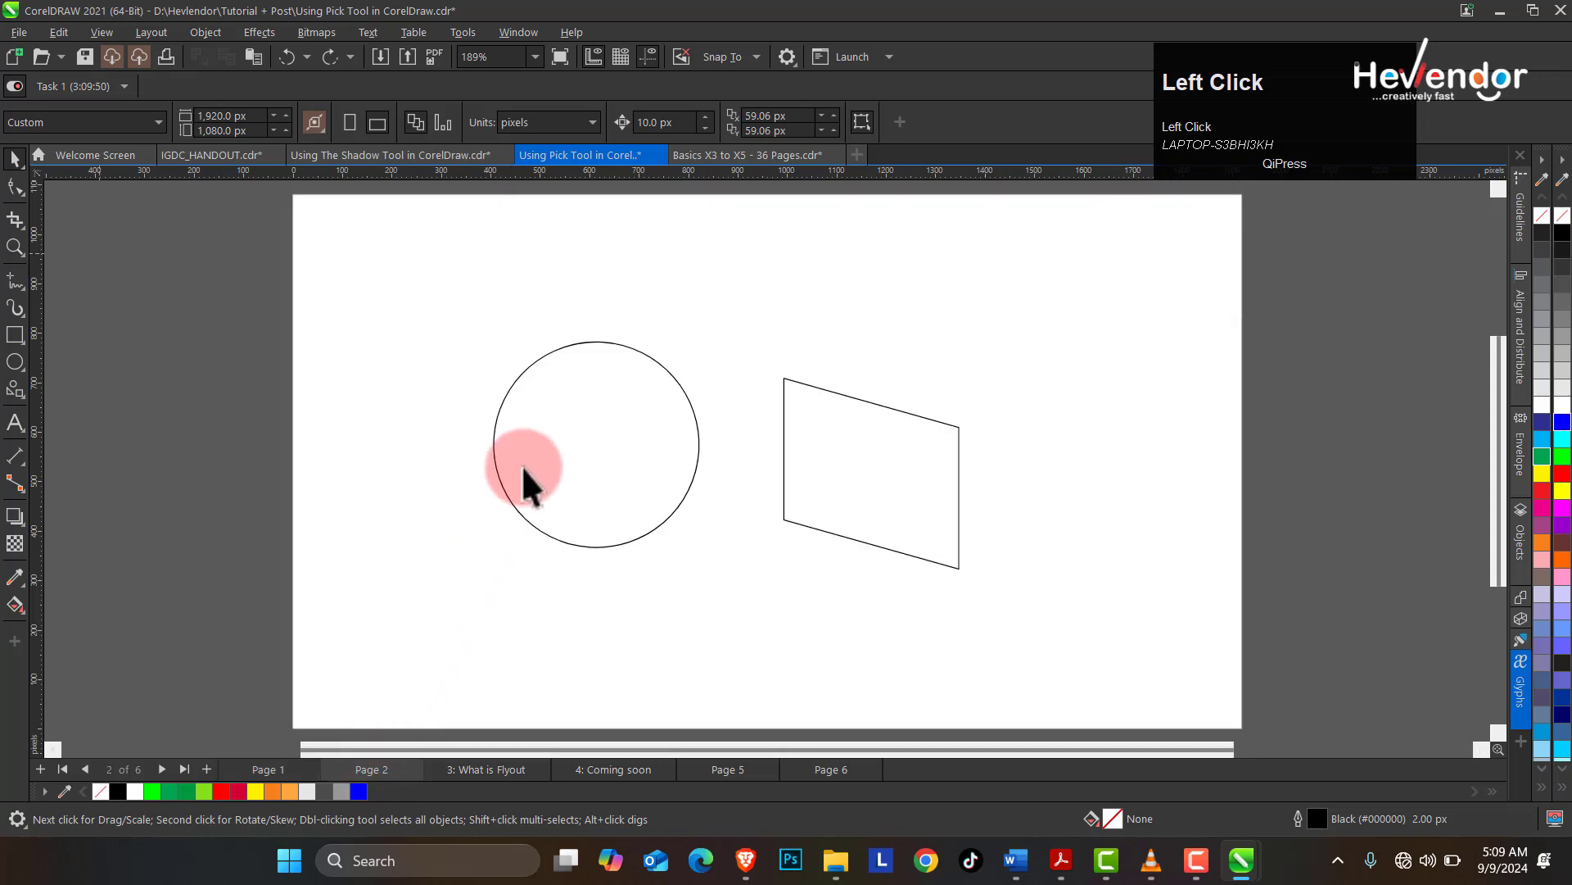
click(555, 401)
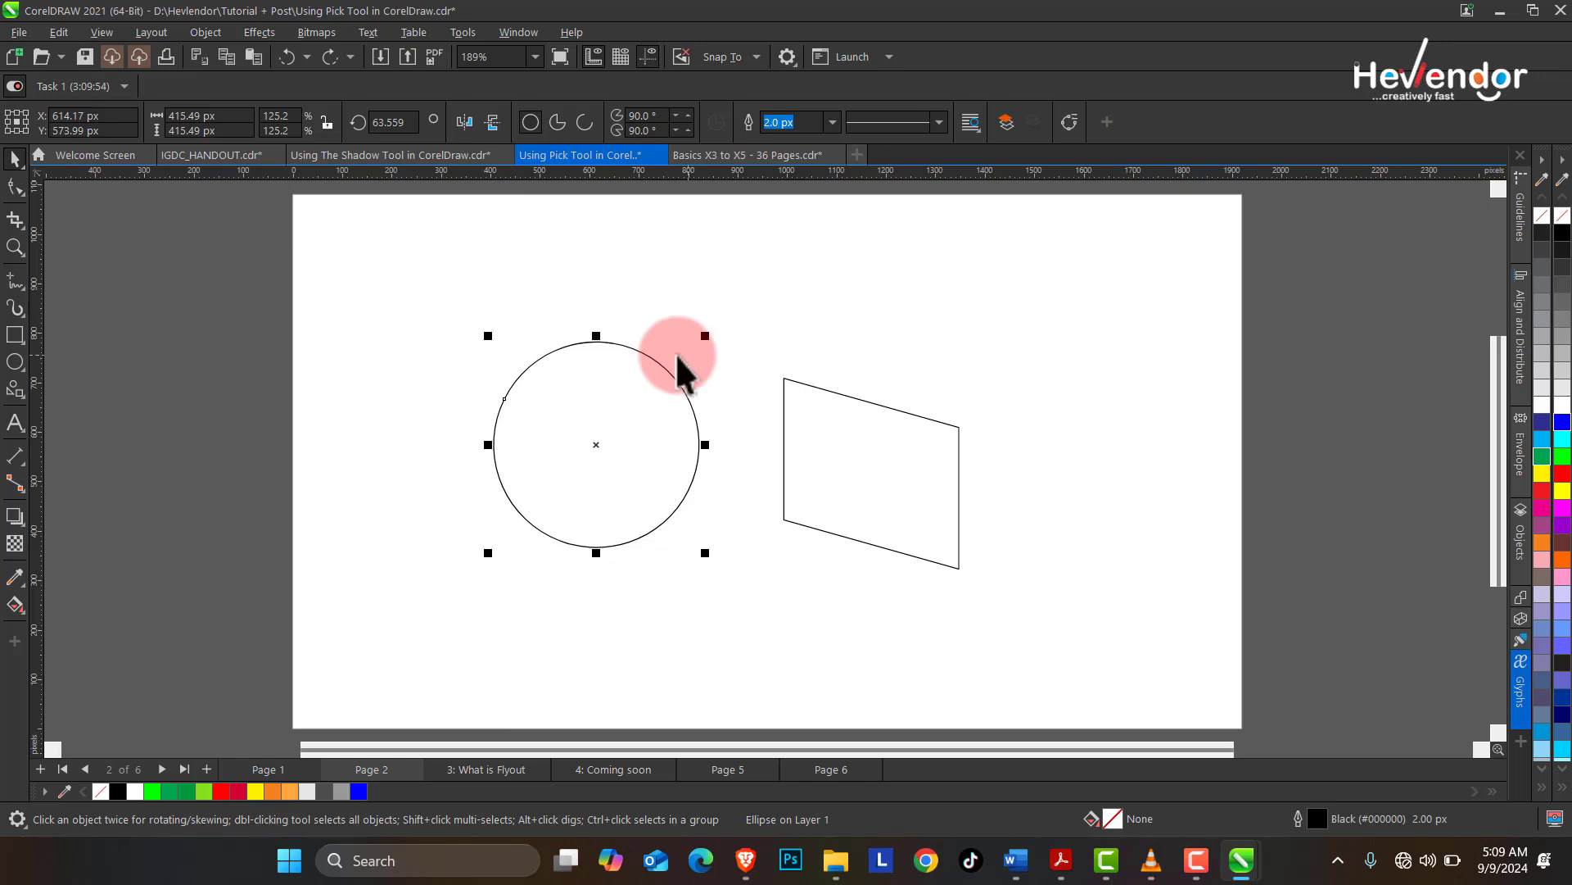
drag(705, 336, 535, 447)
right_click(617, 365)
right_click(535, 446)
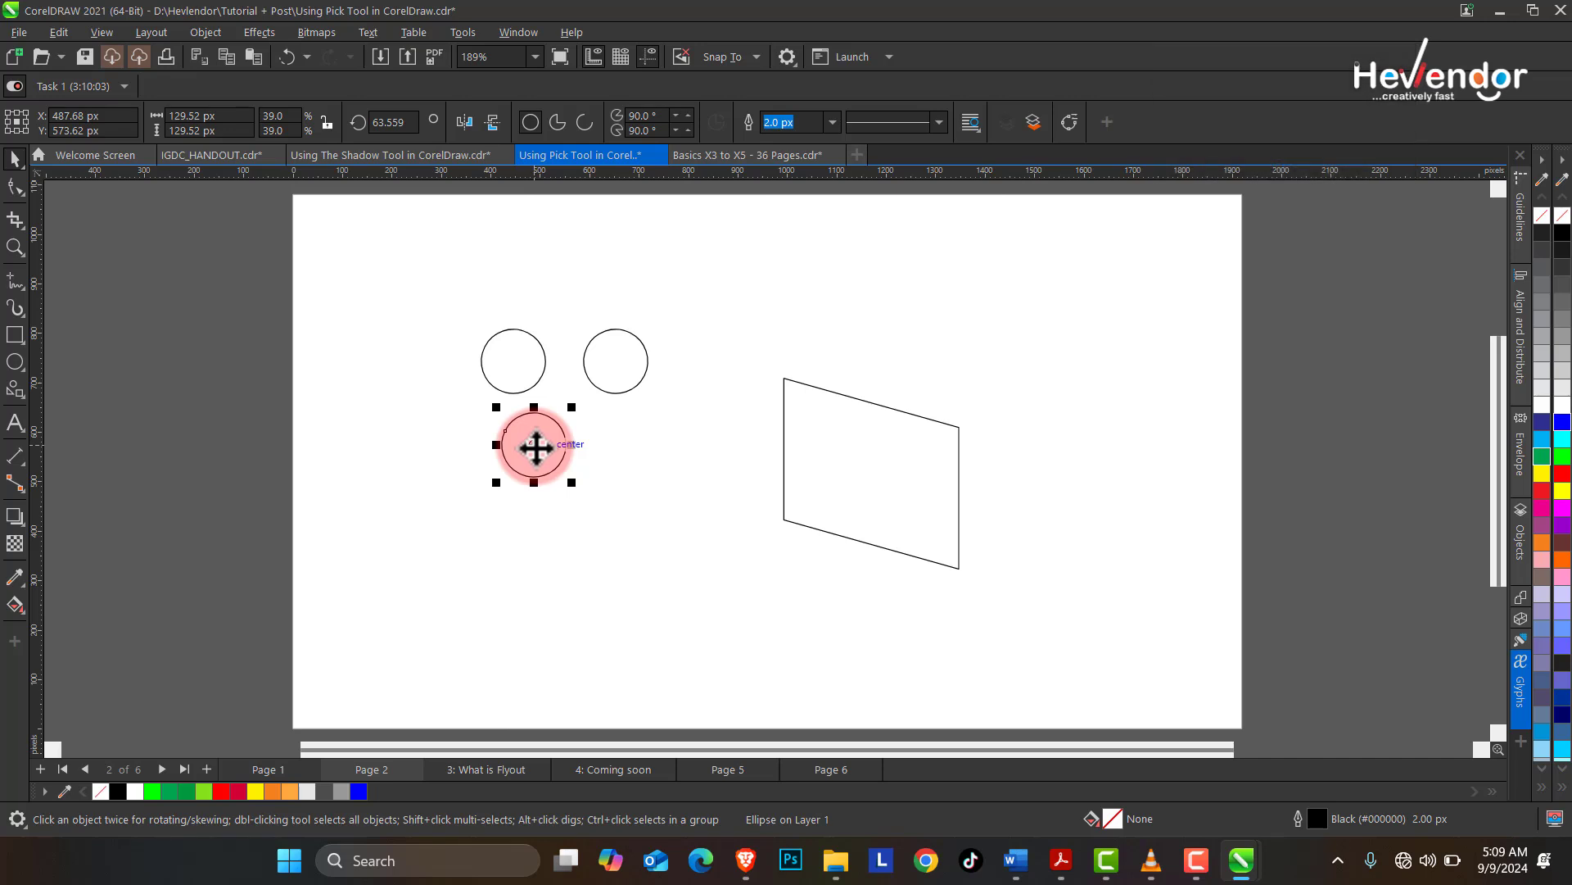
- Move the lower circle farther left and place two duplicates beside it to form a row of three
drag(535, 446, 451, 449)
drag(450, 449, 523, 451)
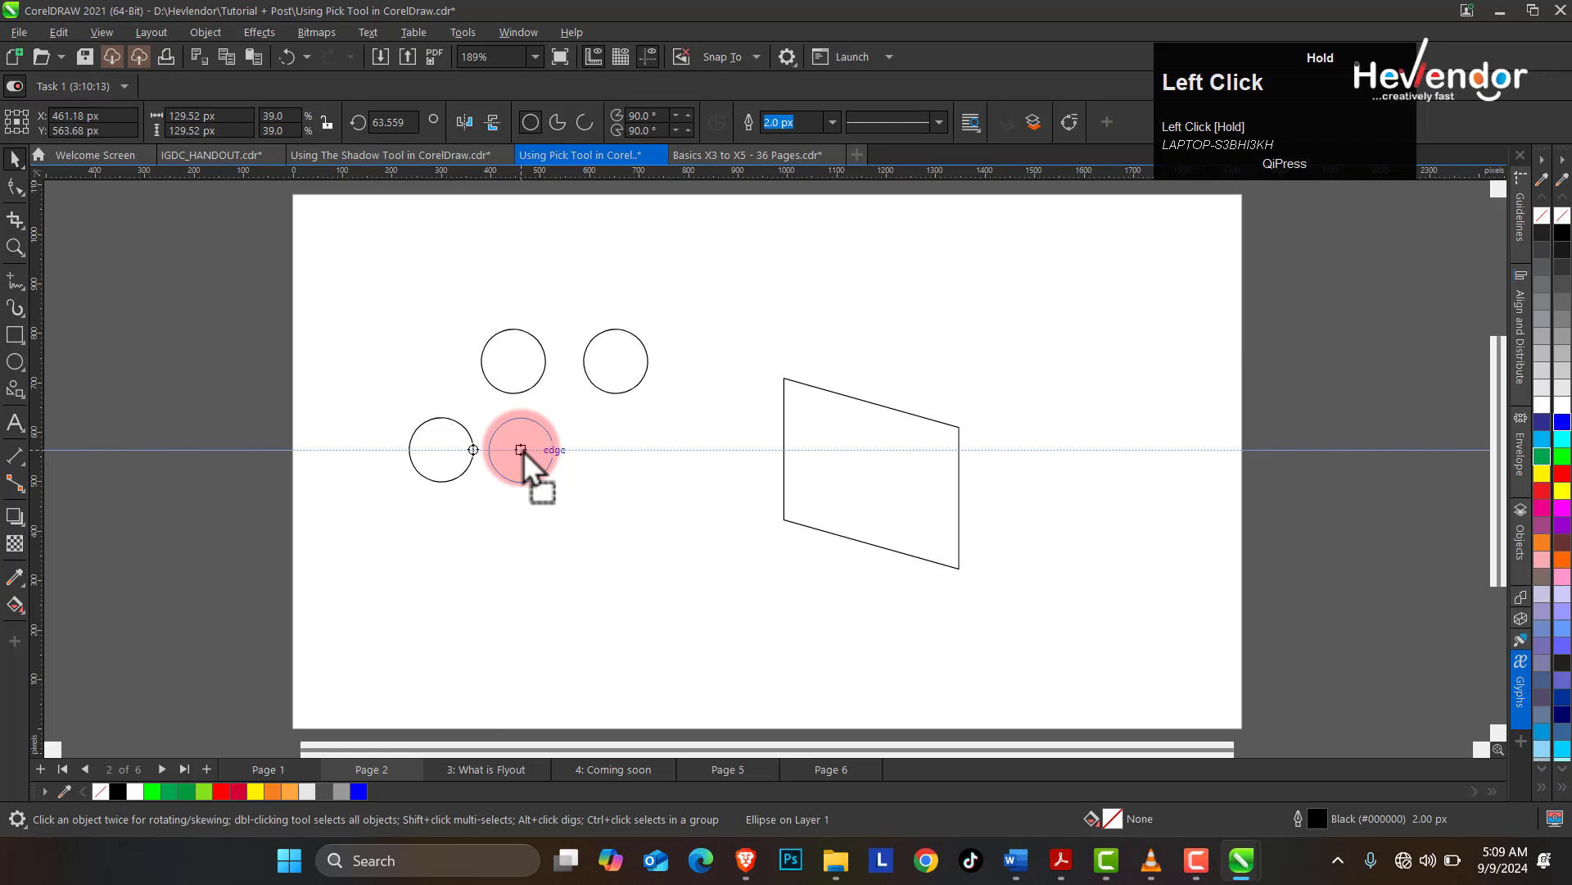
right_click(523, 450)
drag(523, 450, 524, 452)
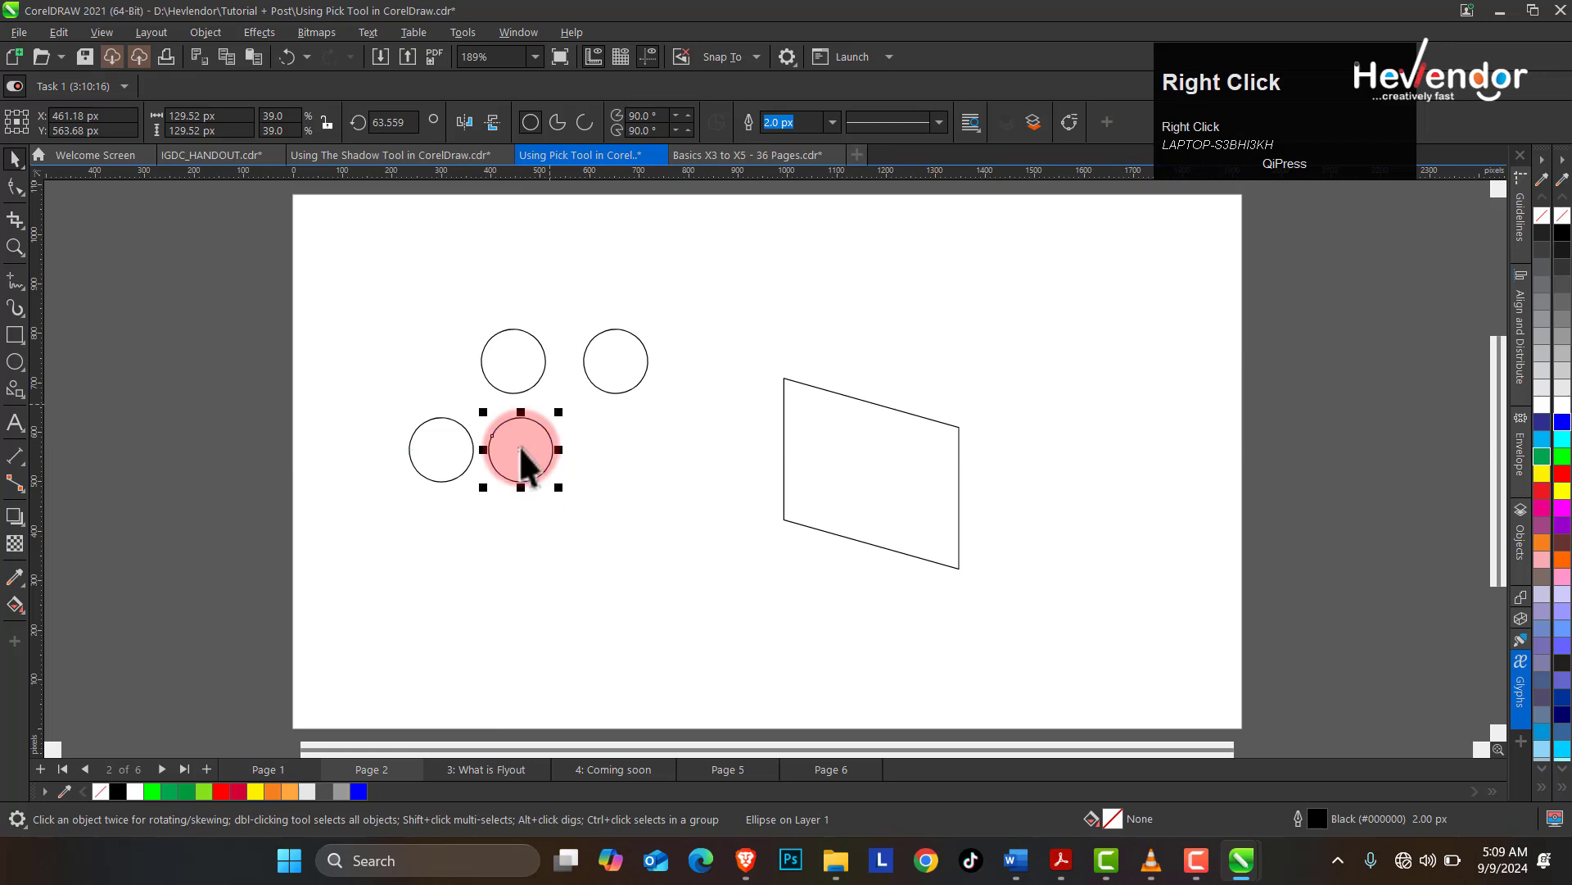
click(516, 373)
click(541, 446)
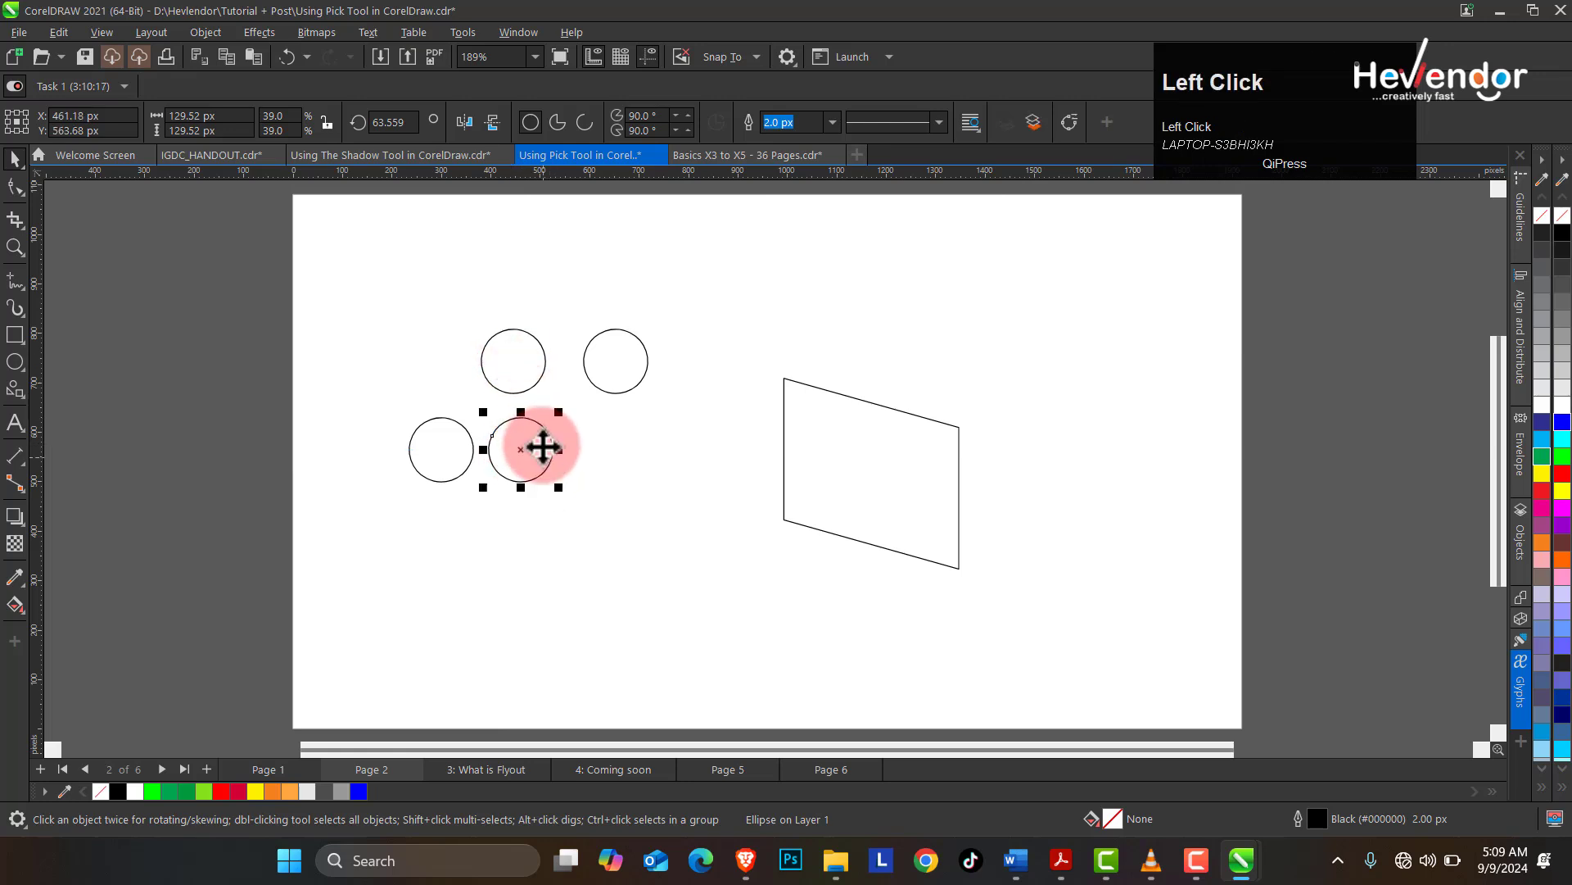
drag(543, 447, 612, 450)
key(space)
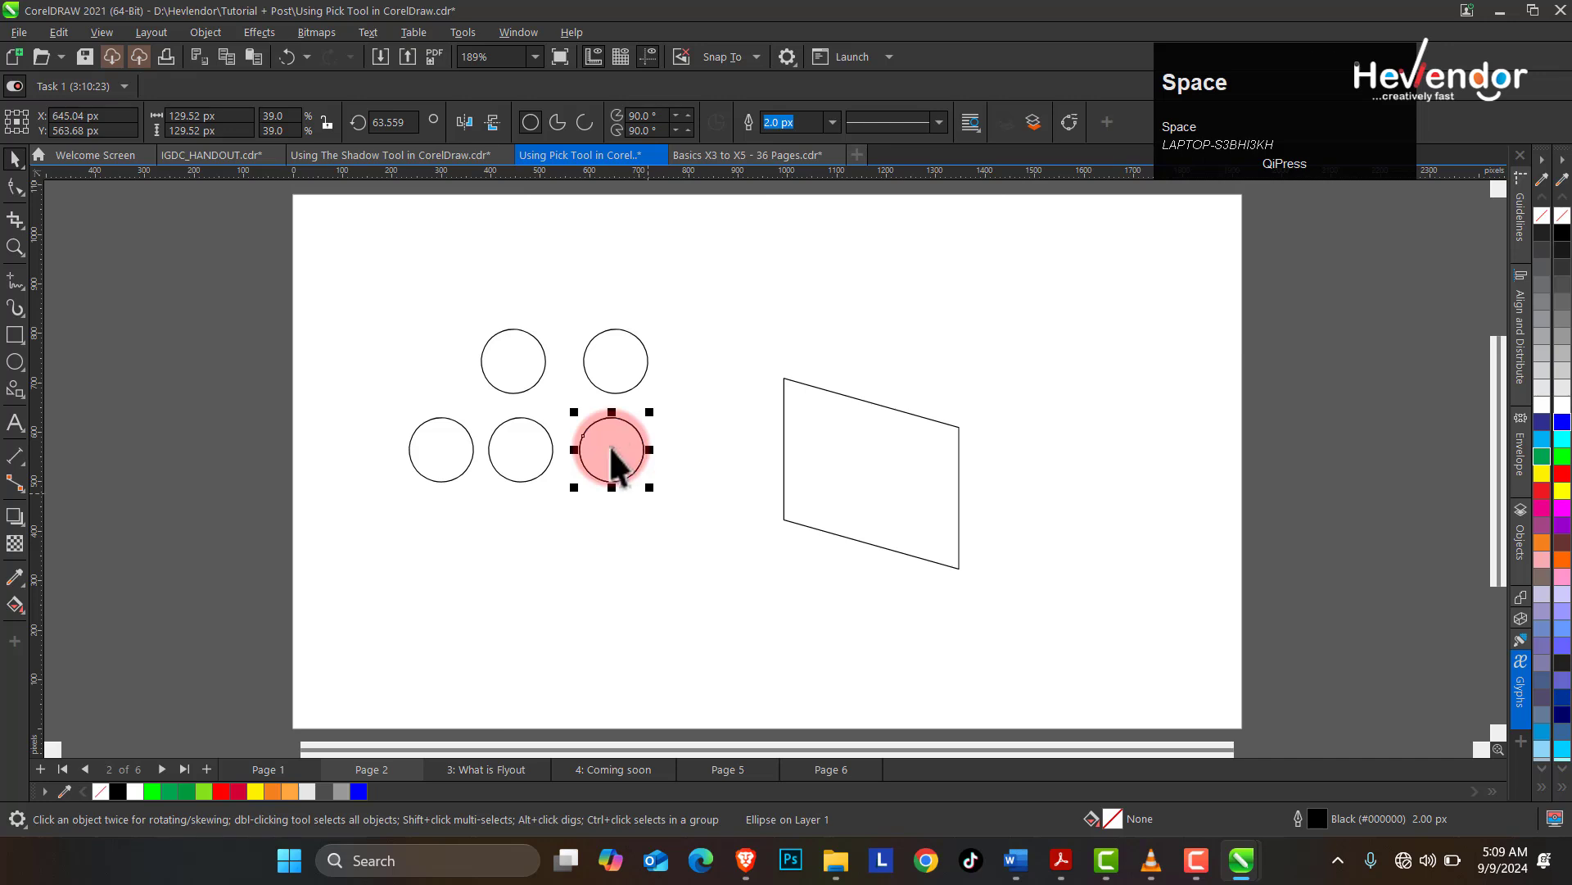
- Fill the upper circles orange and blue, and the lower circles crimson, yellow and gray, from left to right
click(517, 360)
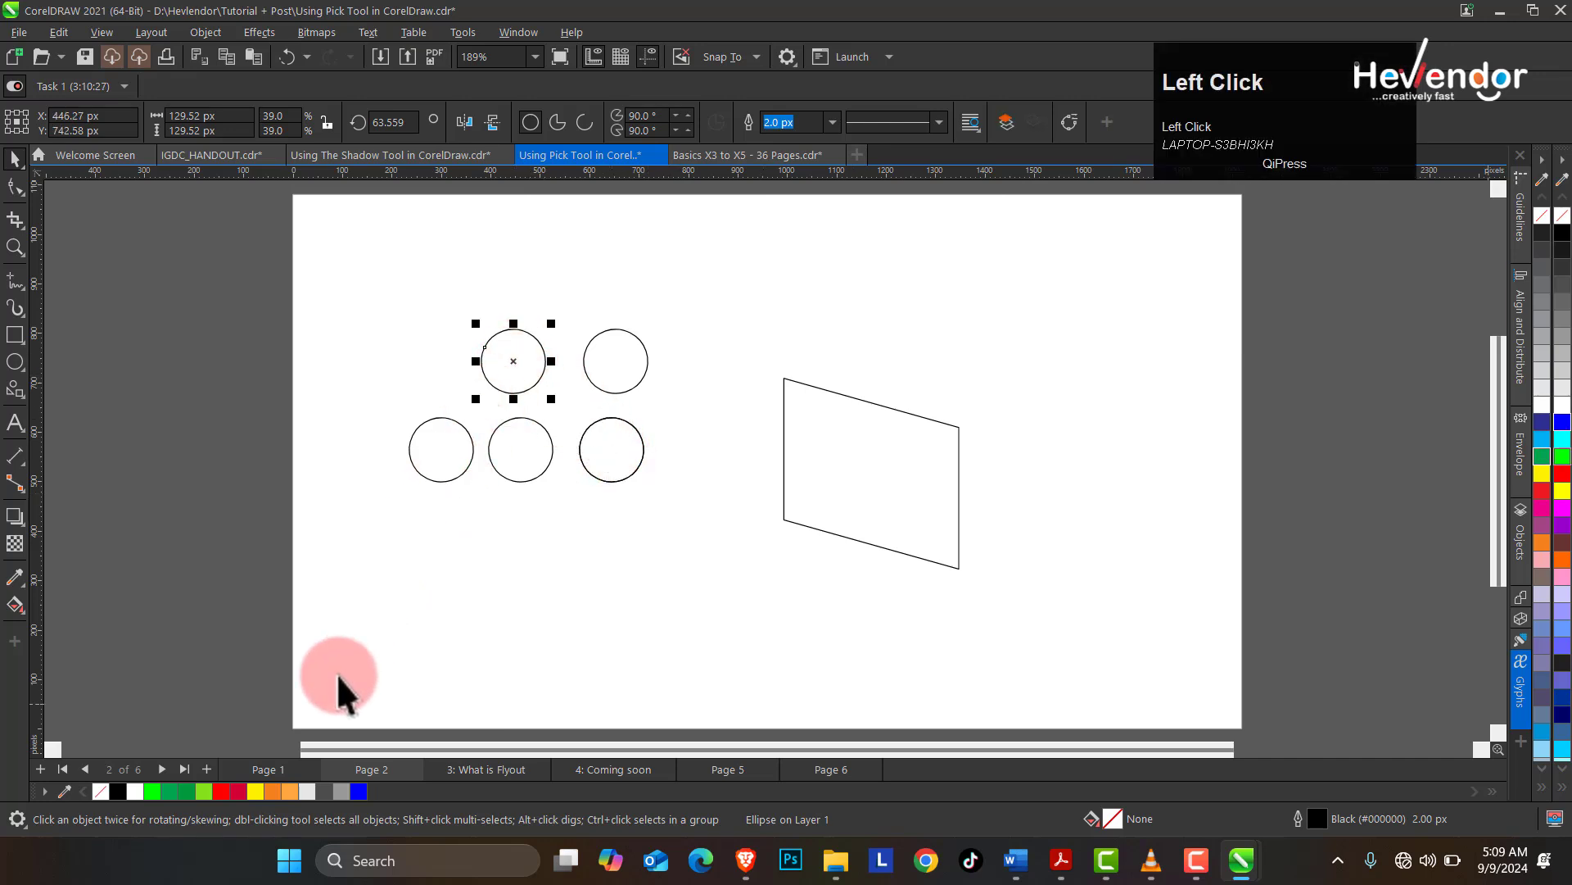
click(274, 791)
click(455, 450)
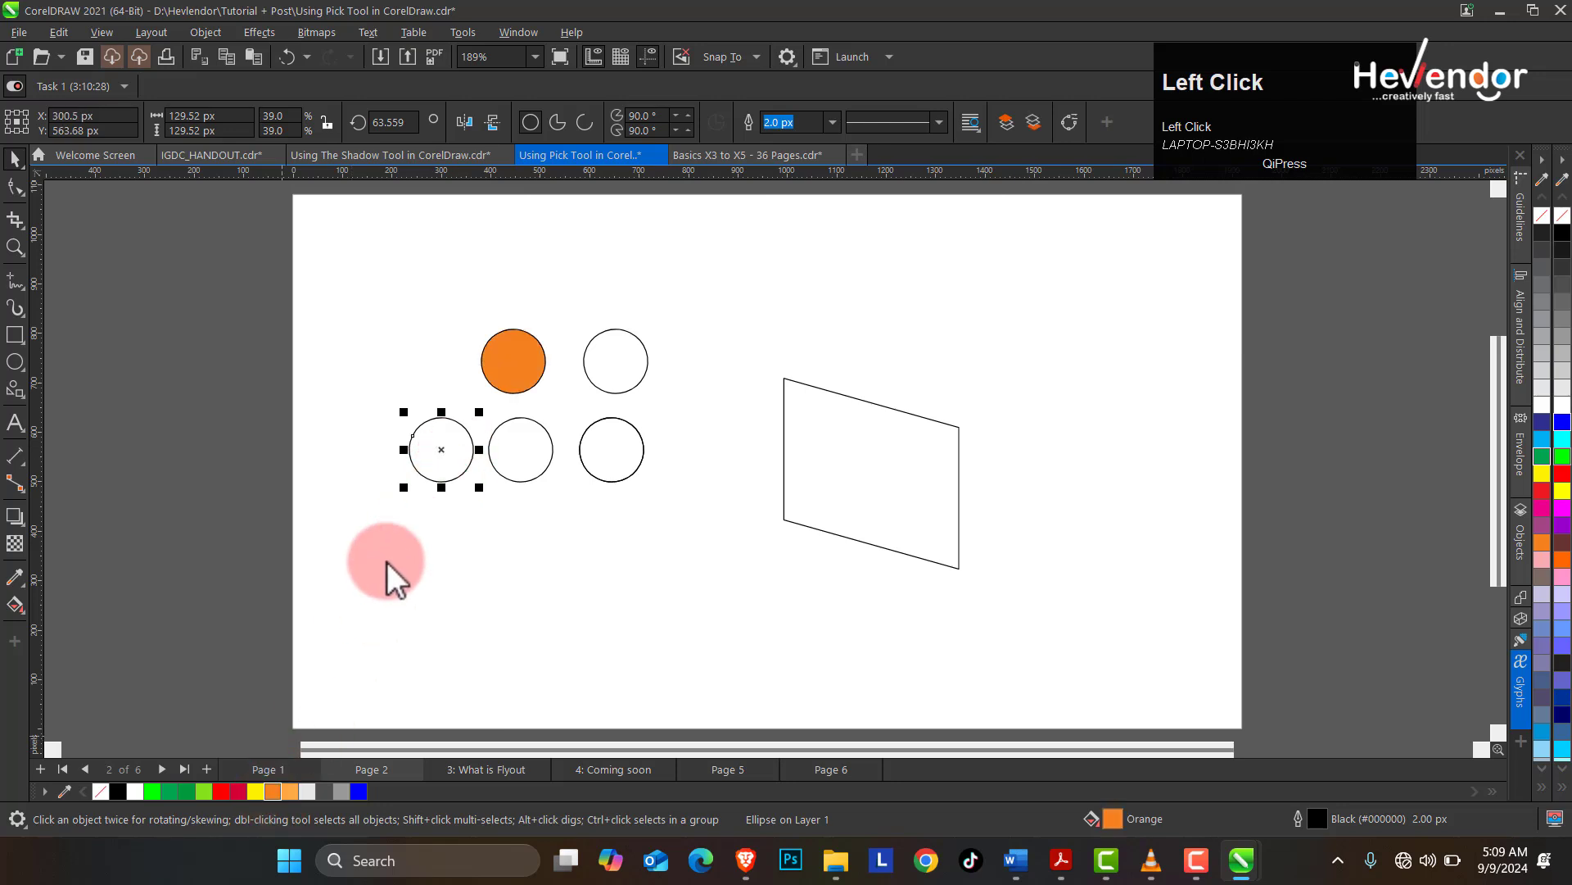
click(237, 792)
click(518, 463)
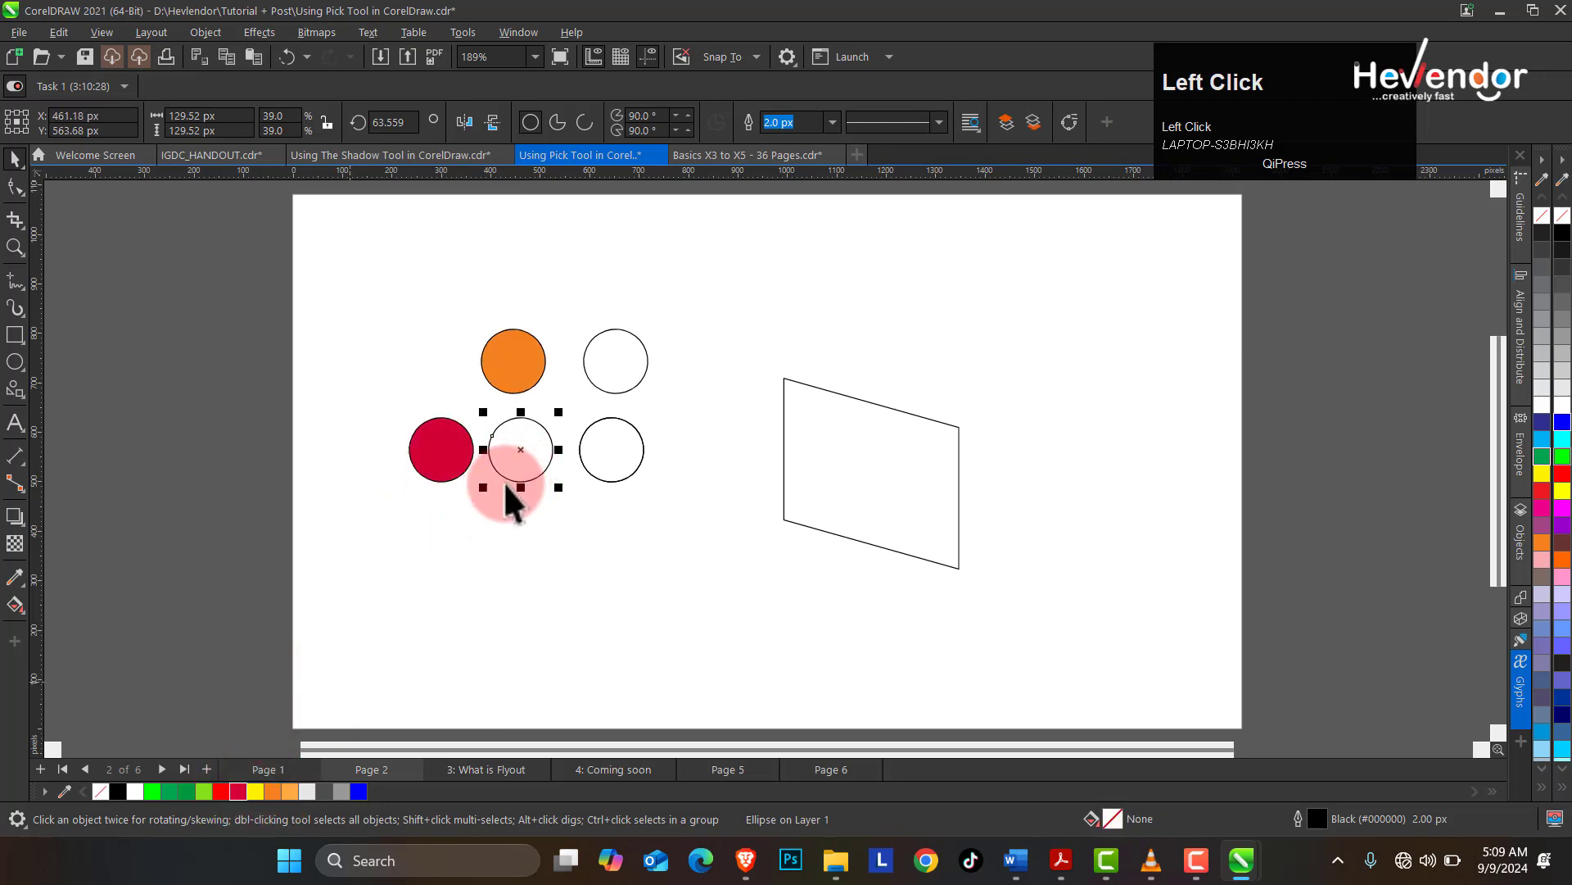
click(273, 791)
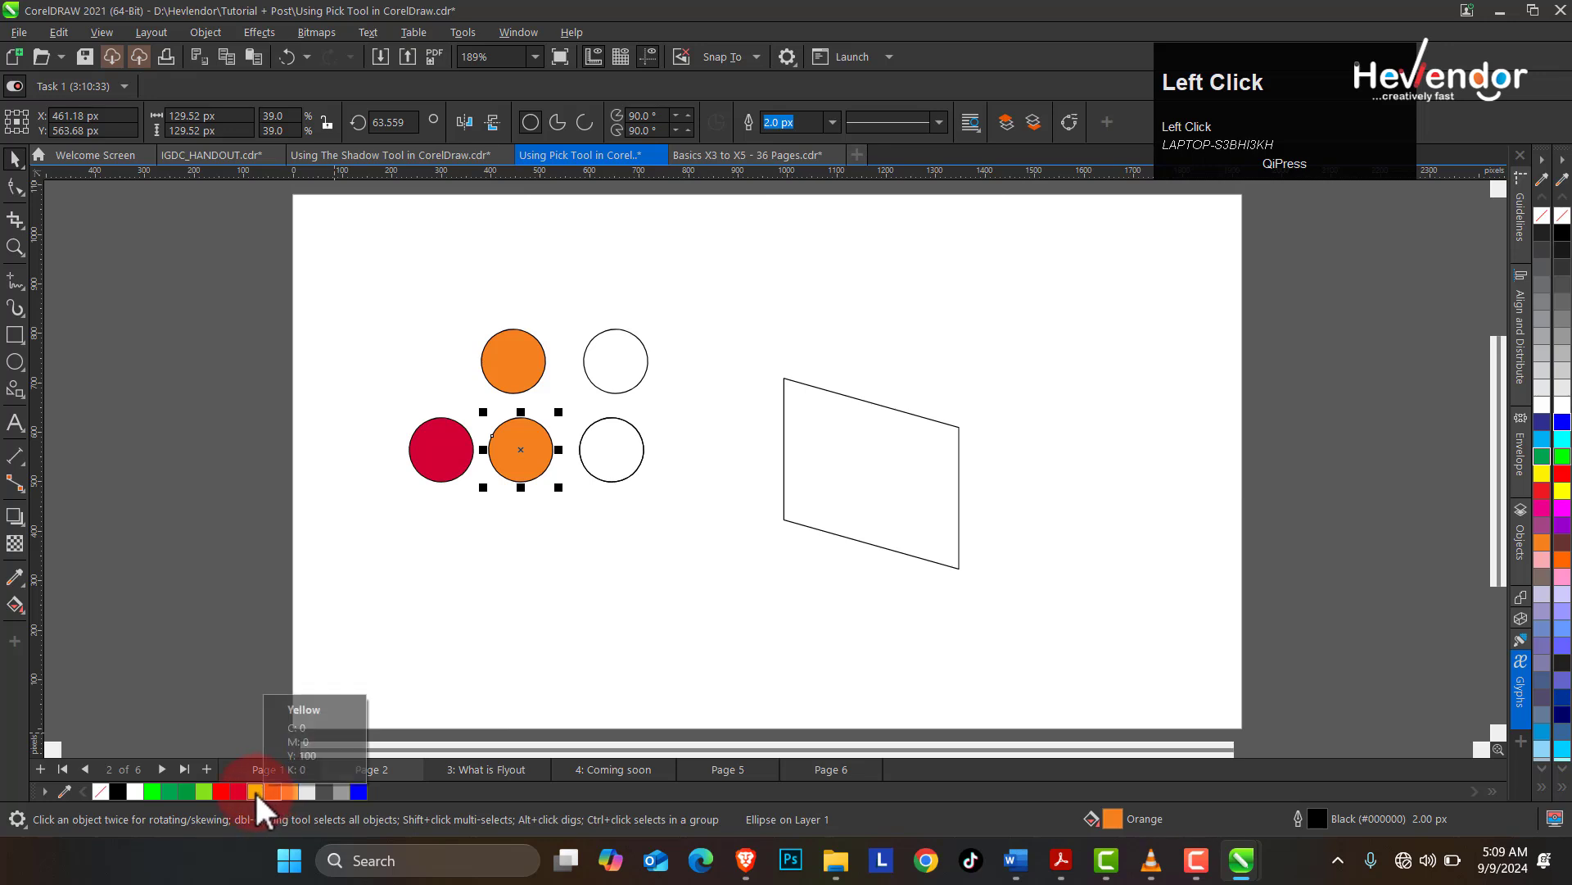
click(632, 451)
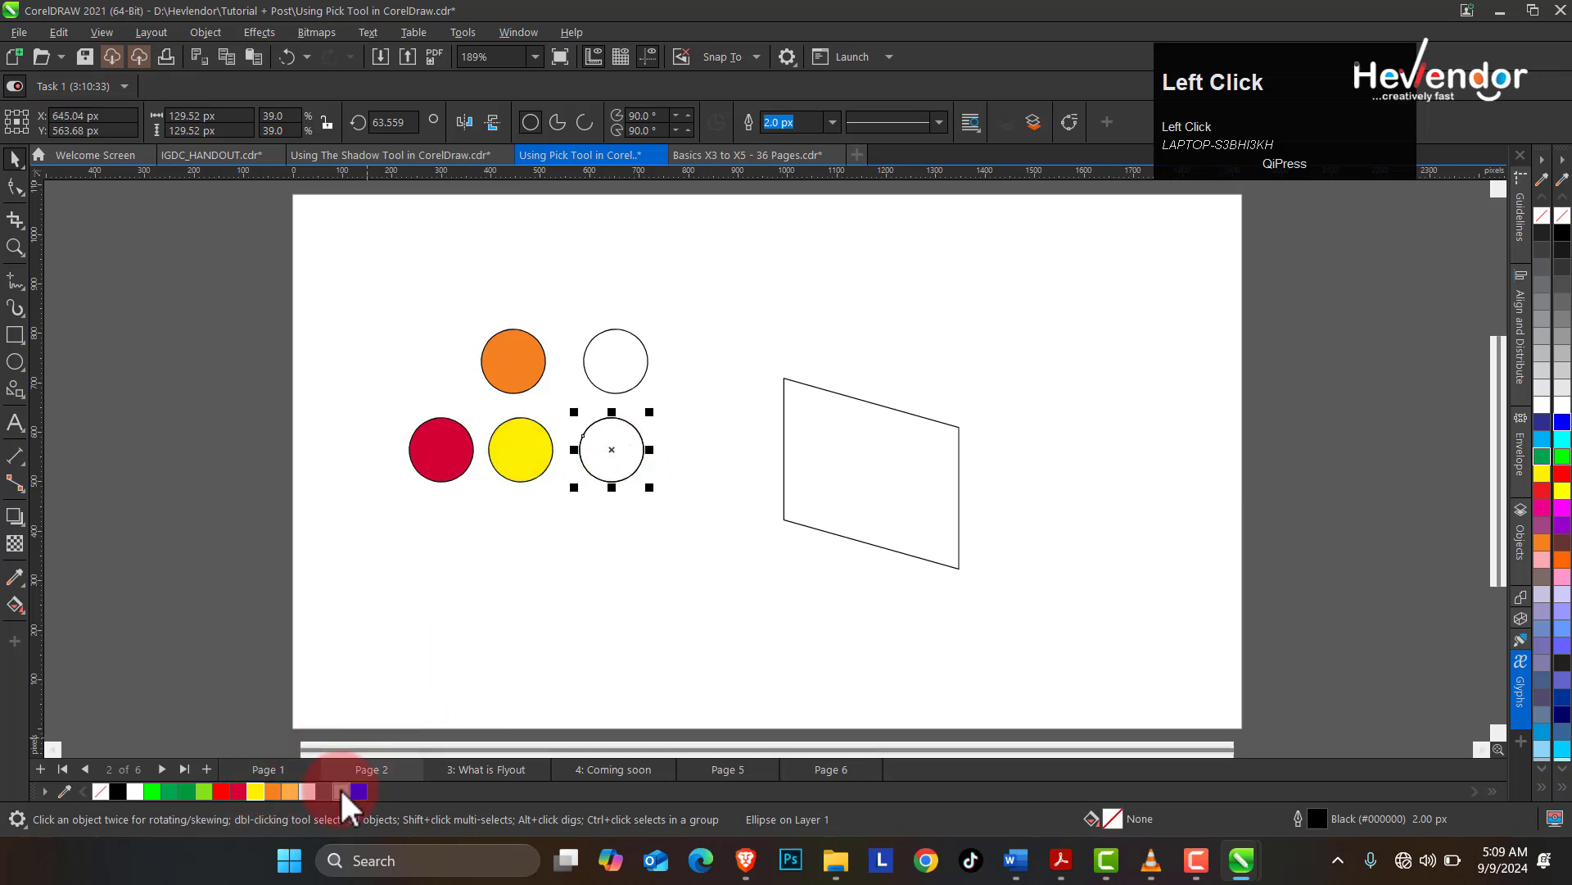
click(341, 789)
click(611, 362)
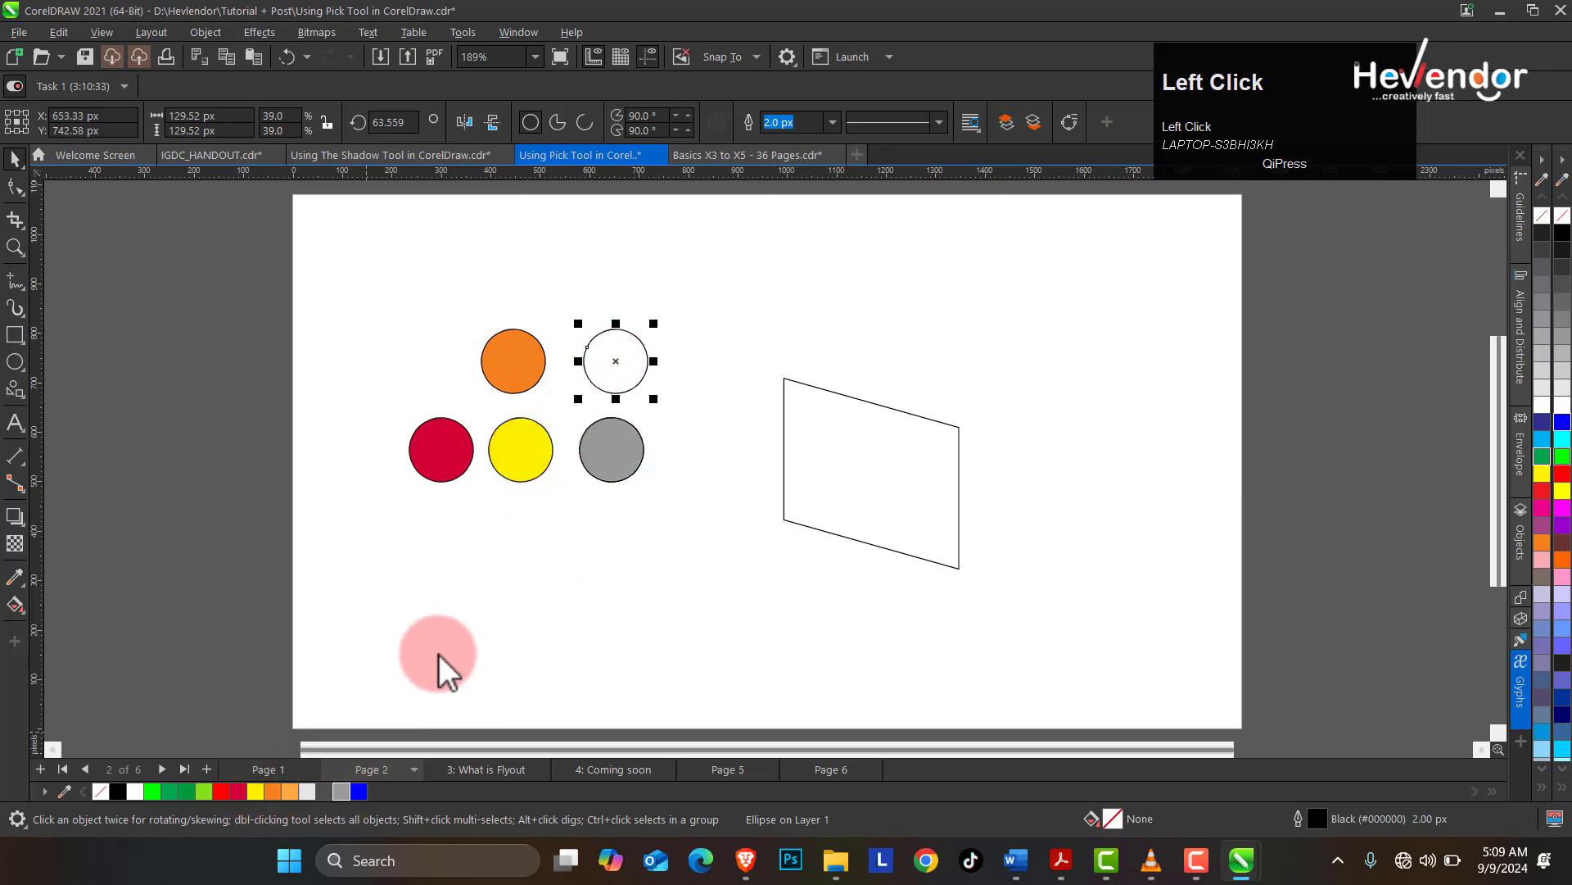
click(358, 791)
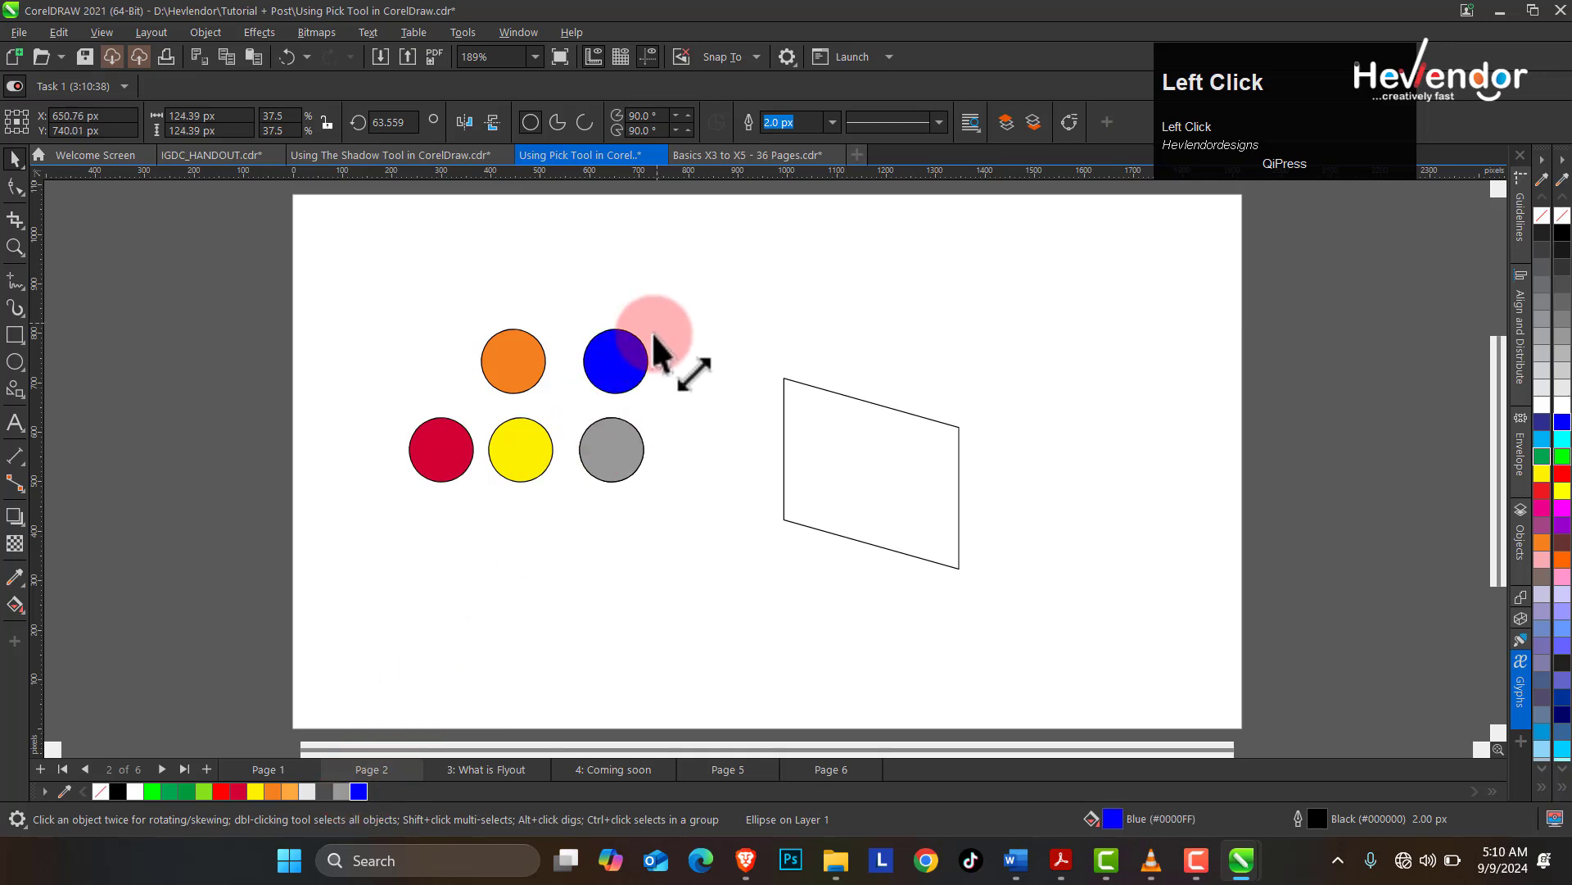
- Resize the circles with their corner handles: shrink the blue one, enlarge the orange one to about 206 px, and make the yellow one about 130 px
drag(653, 325, 552, 443)
click(528, 442)
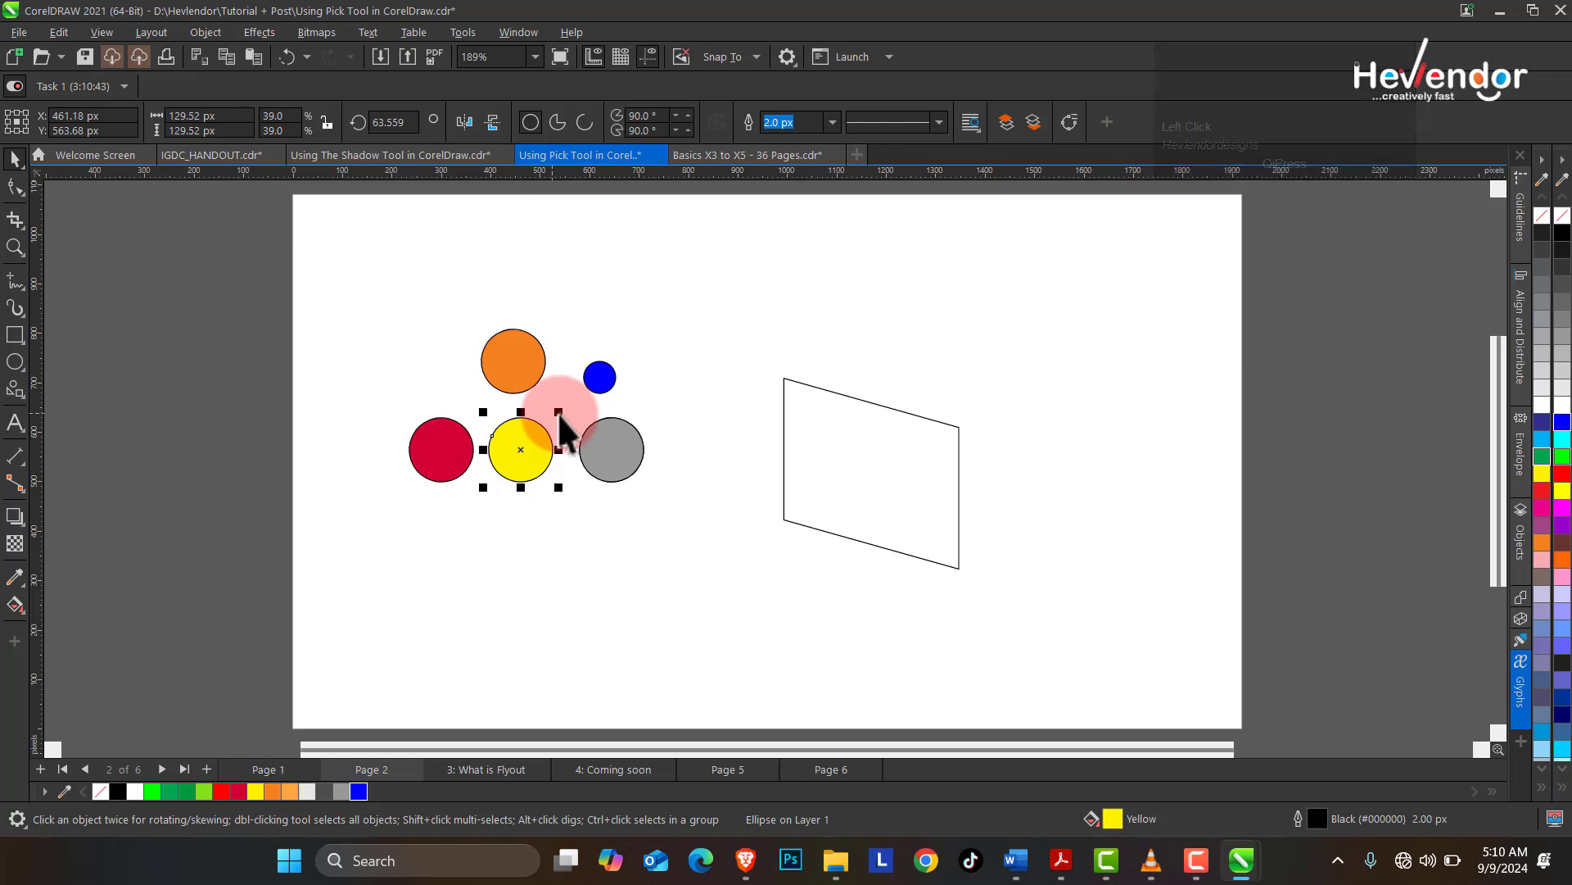
drag(565, 426, 597, 411)
click(533, 352)
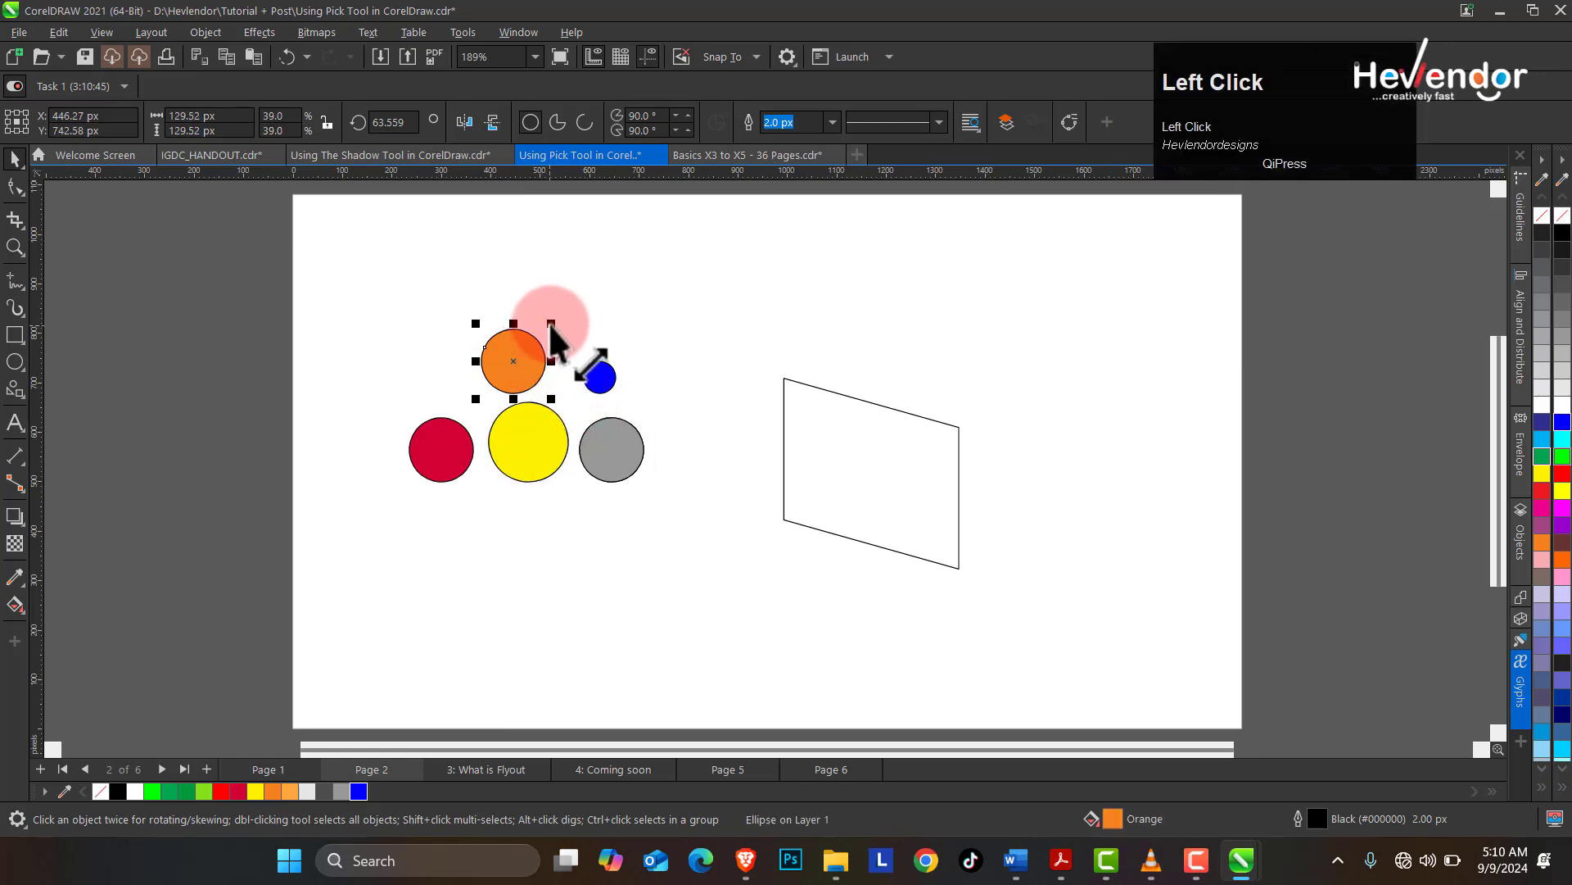
drag(550, 324, 591, 296)
click(557, 450)
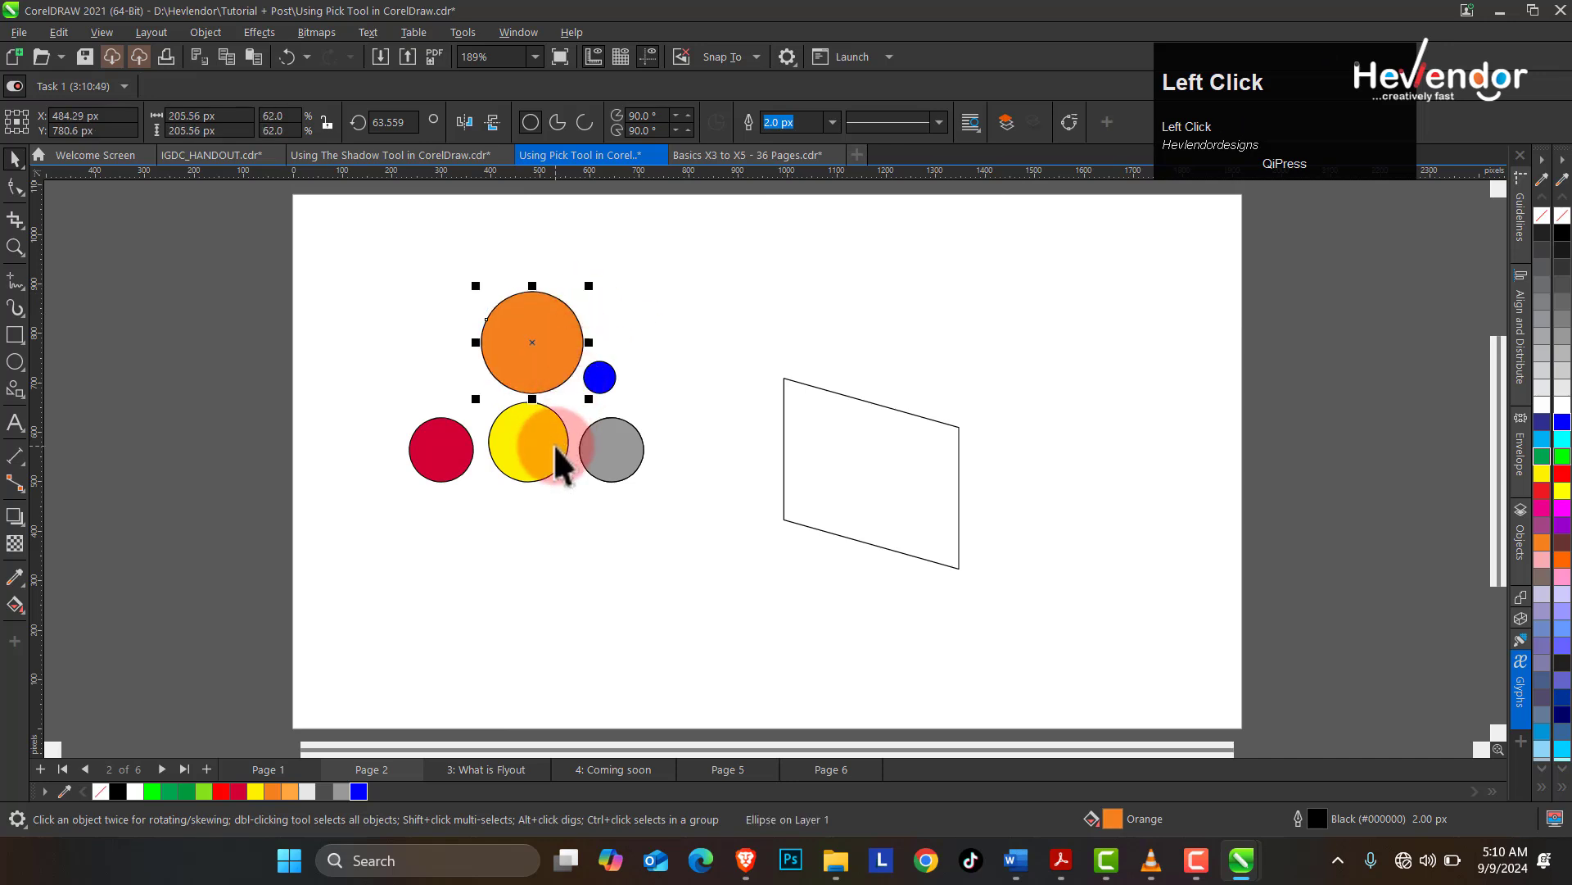
drag(573, 398, 575, 407)
- Skew the parallelogram vertically until its slanted edges are nearly level, and scale it down proportionally to about 111 by 93 px
click(828, 472)
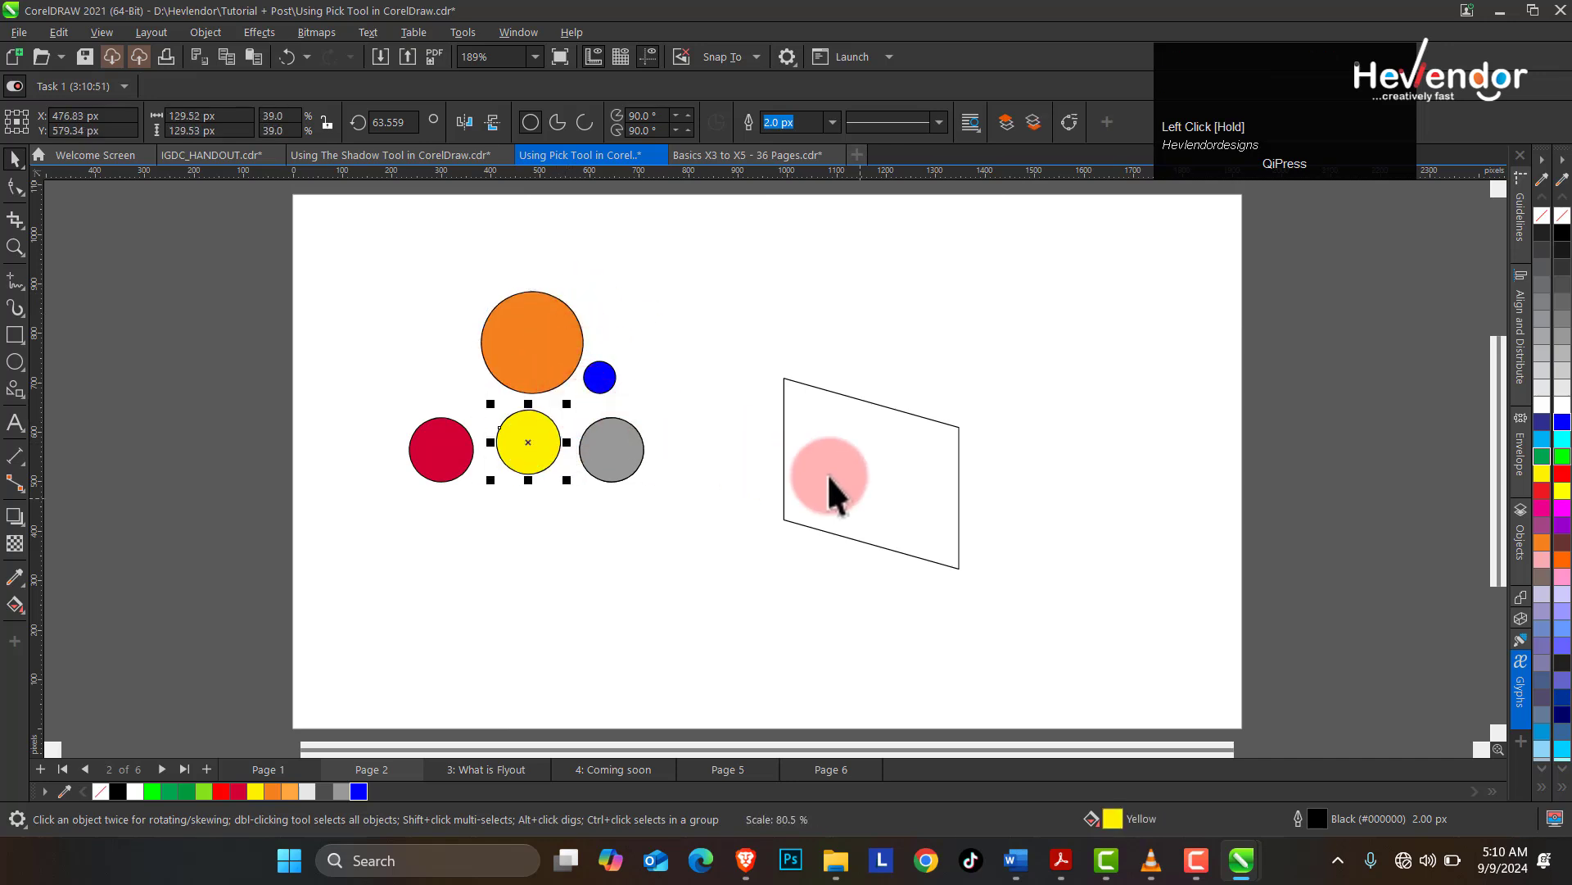
click(897, 461)
drag(967, 475, 961, 429)
click(917, 467)
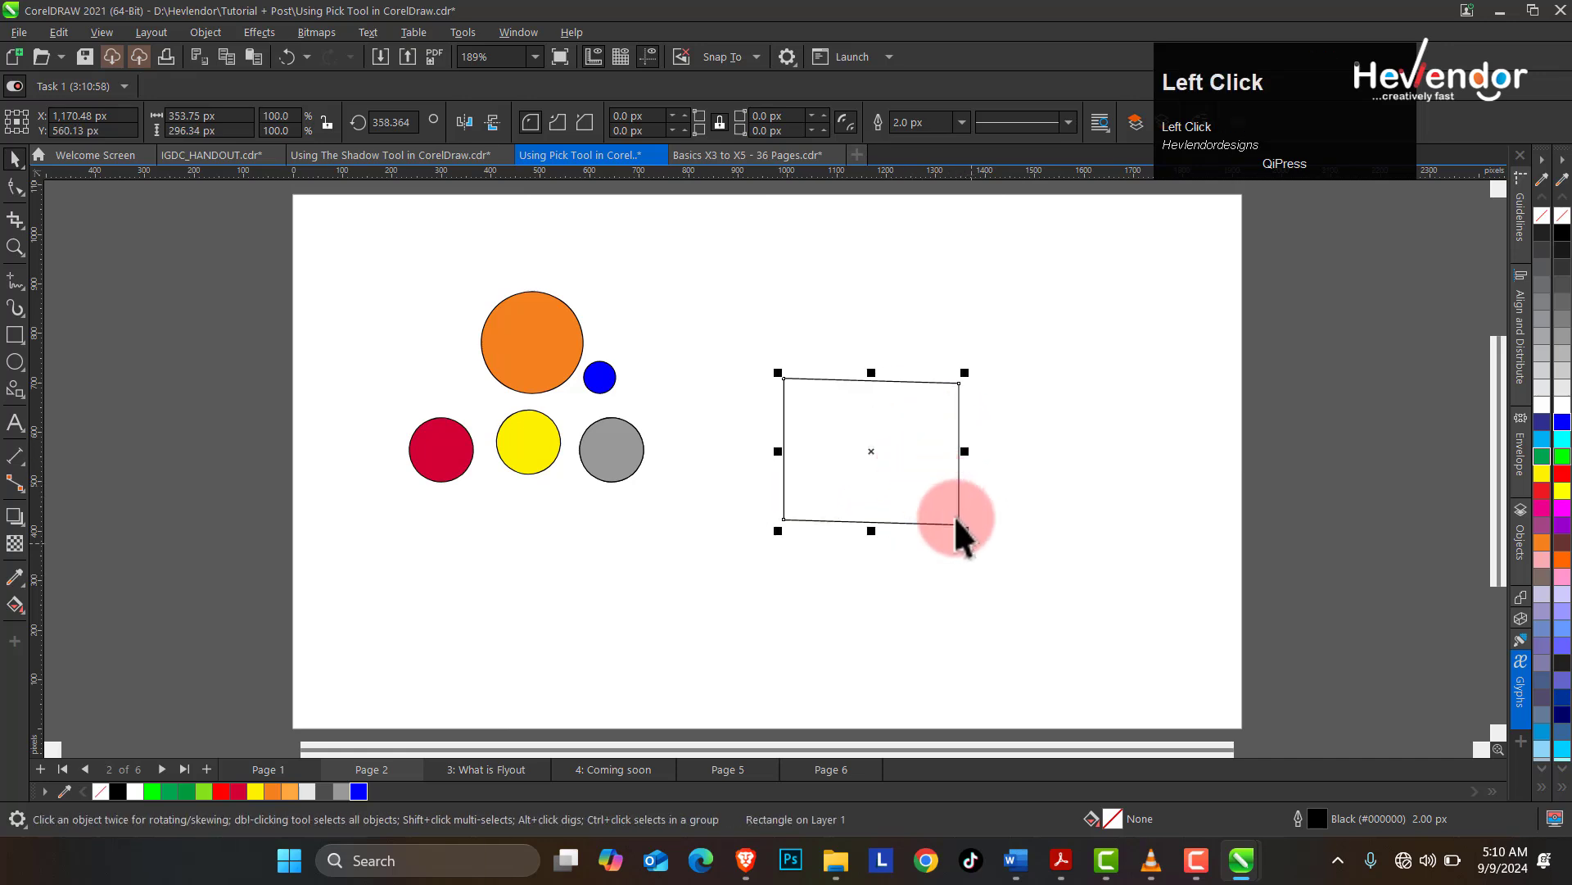
drag(958, 521, 854, 434)
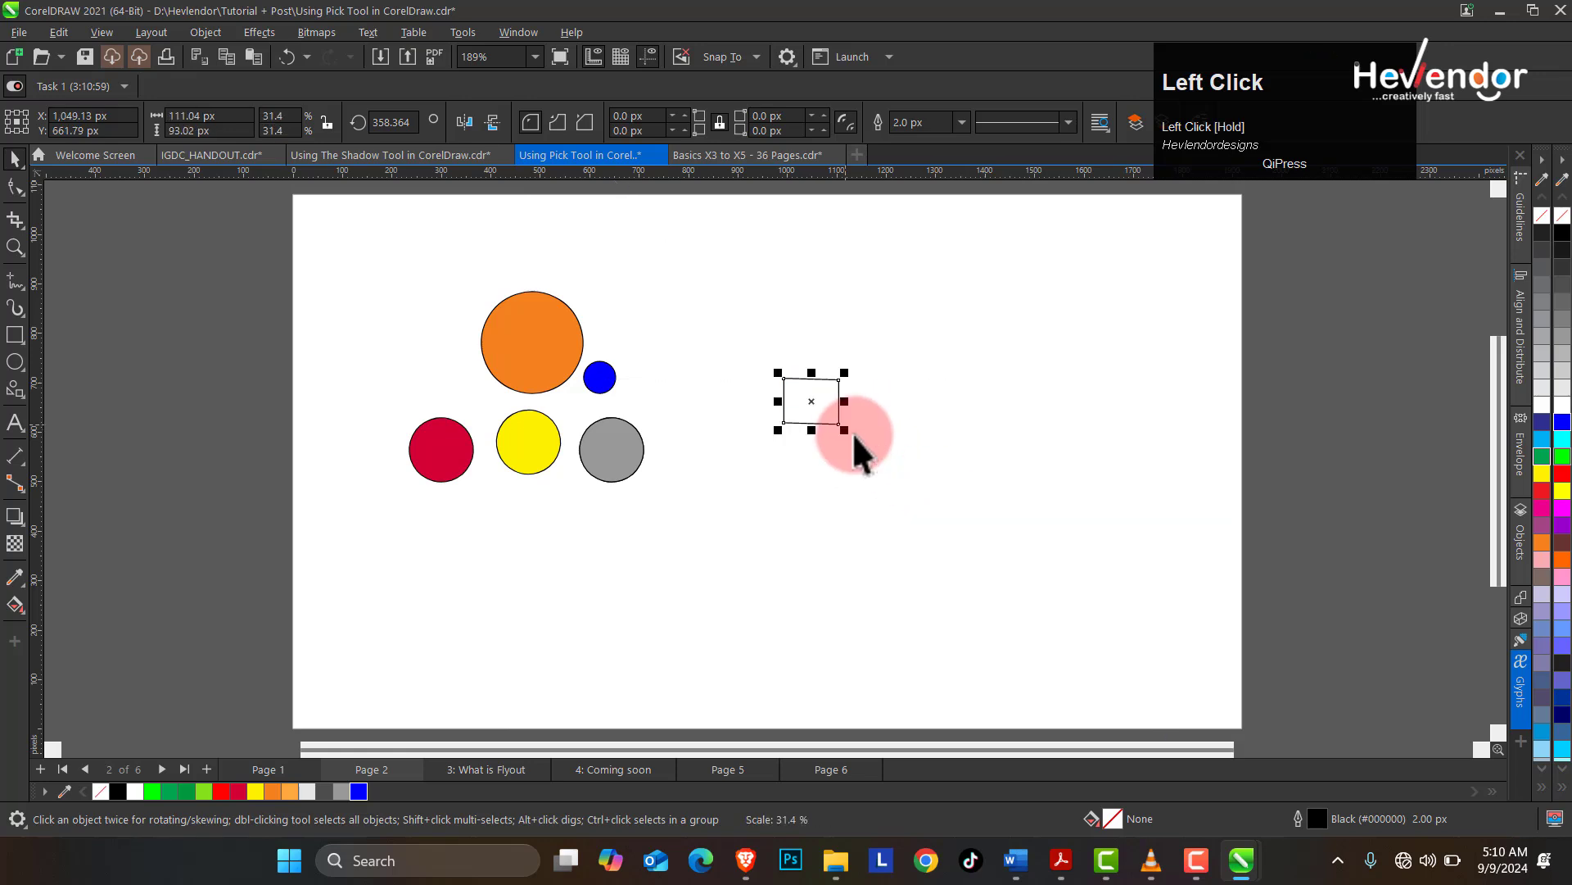
- Select the orange circle and switch to the Freehand Pick tool
click(484, 332)
drag(23, 164, 103, 181)
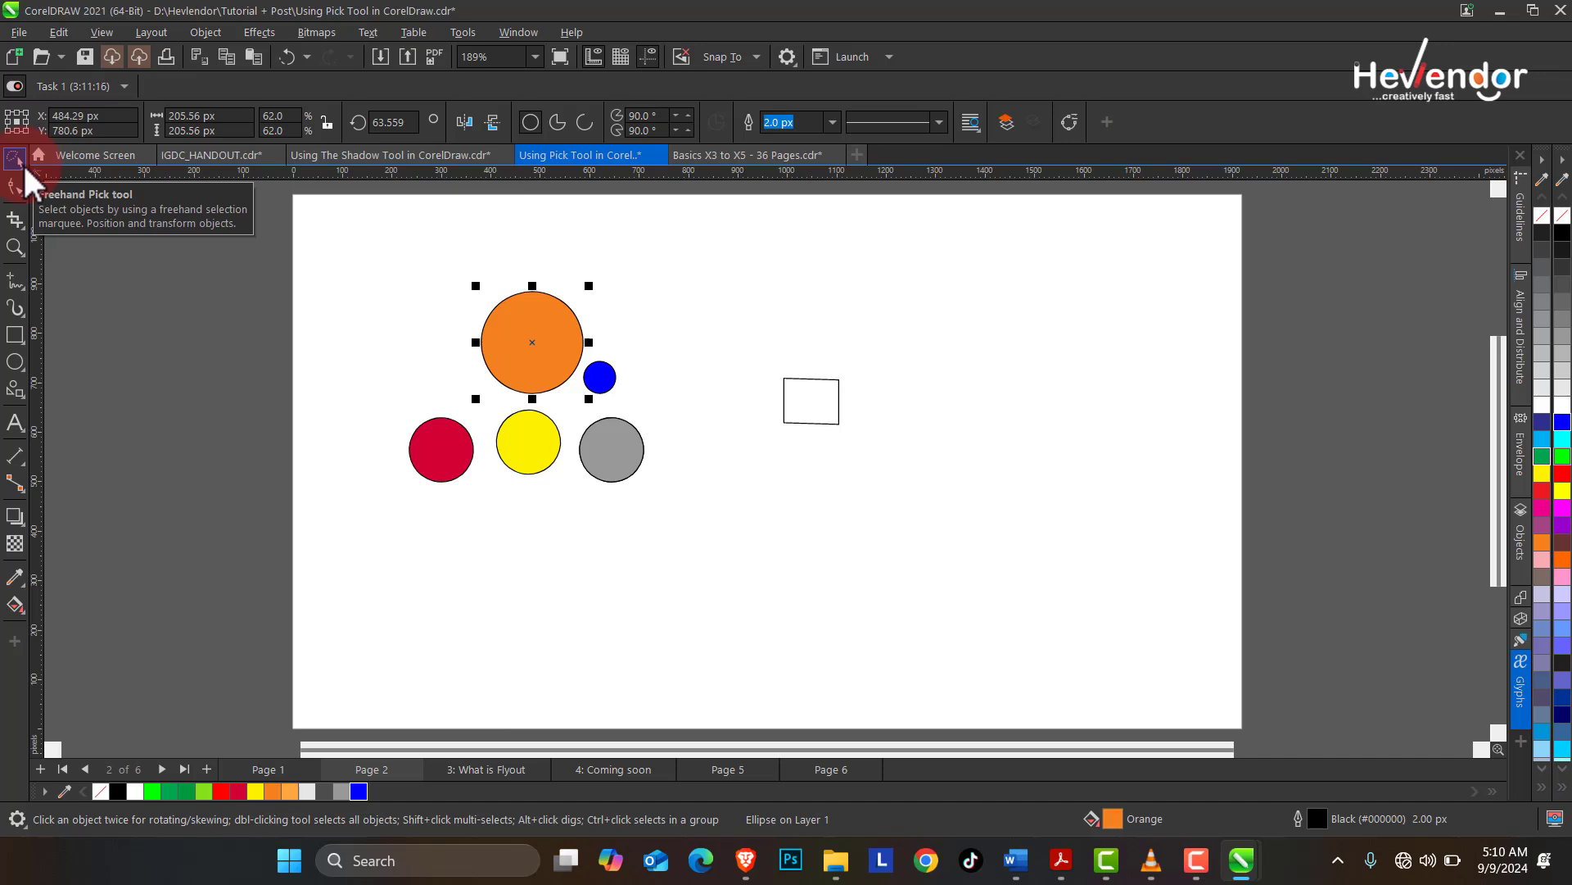
click(23, 162)
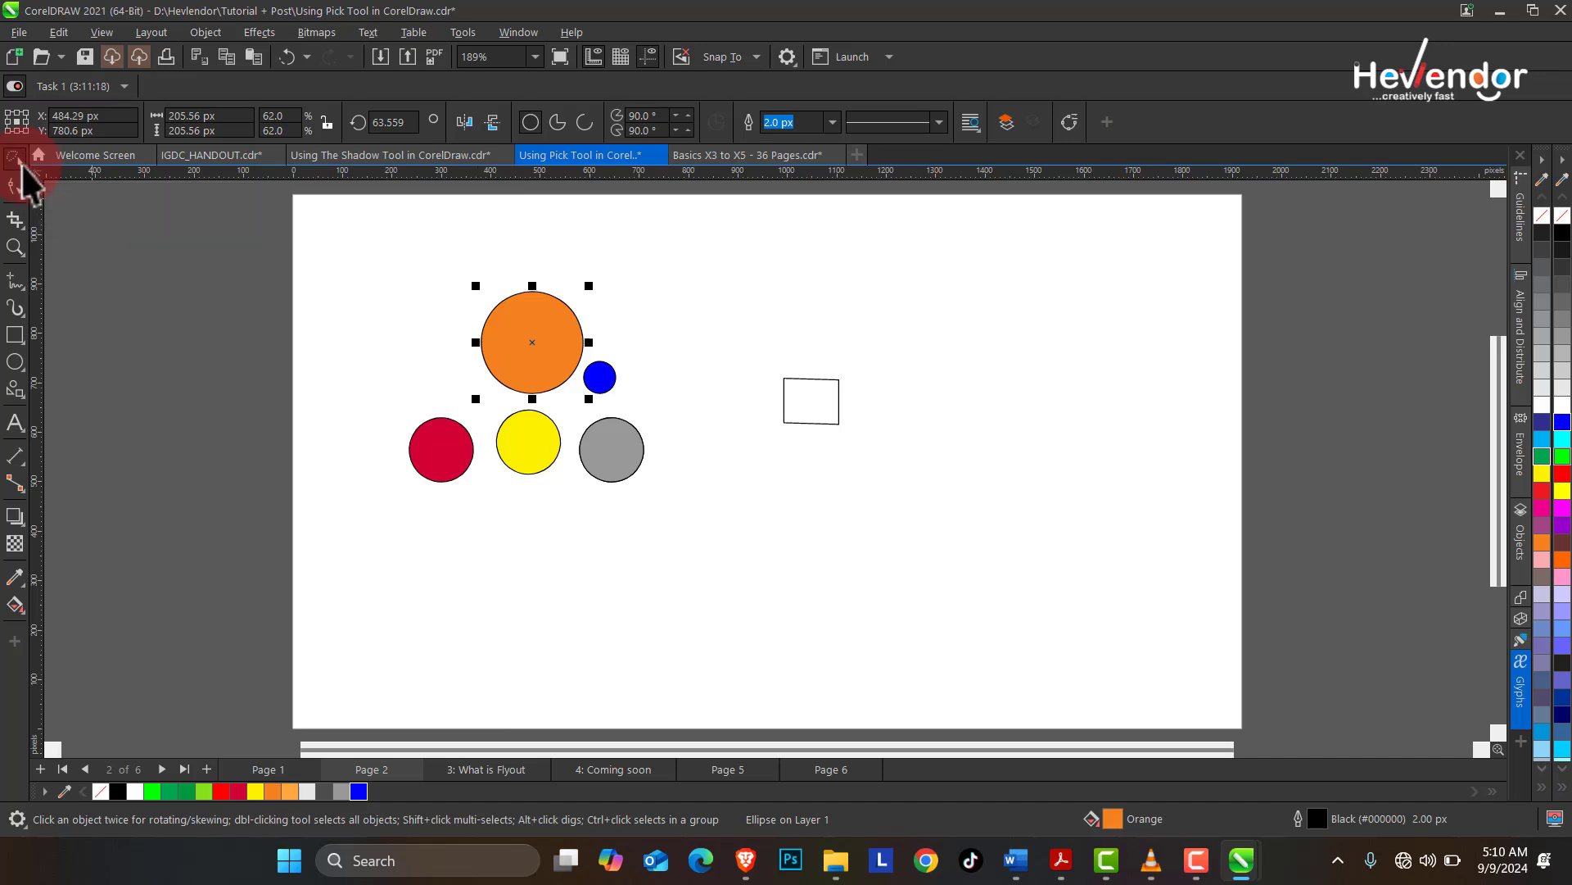
click(22, 165)
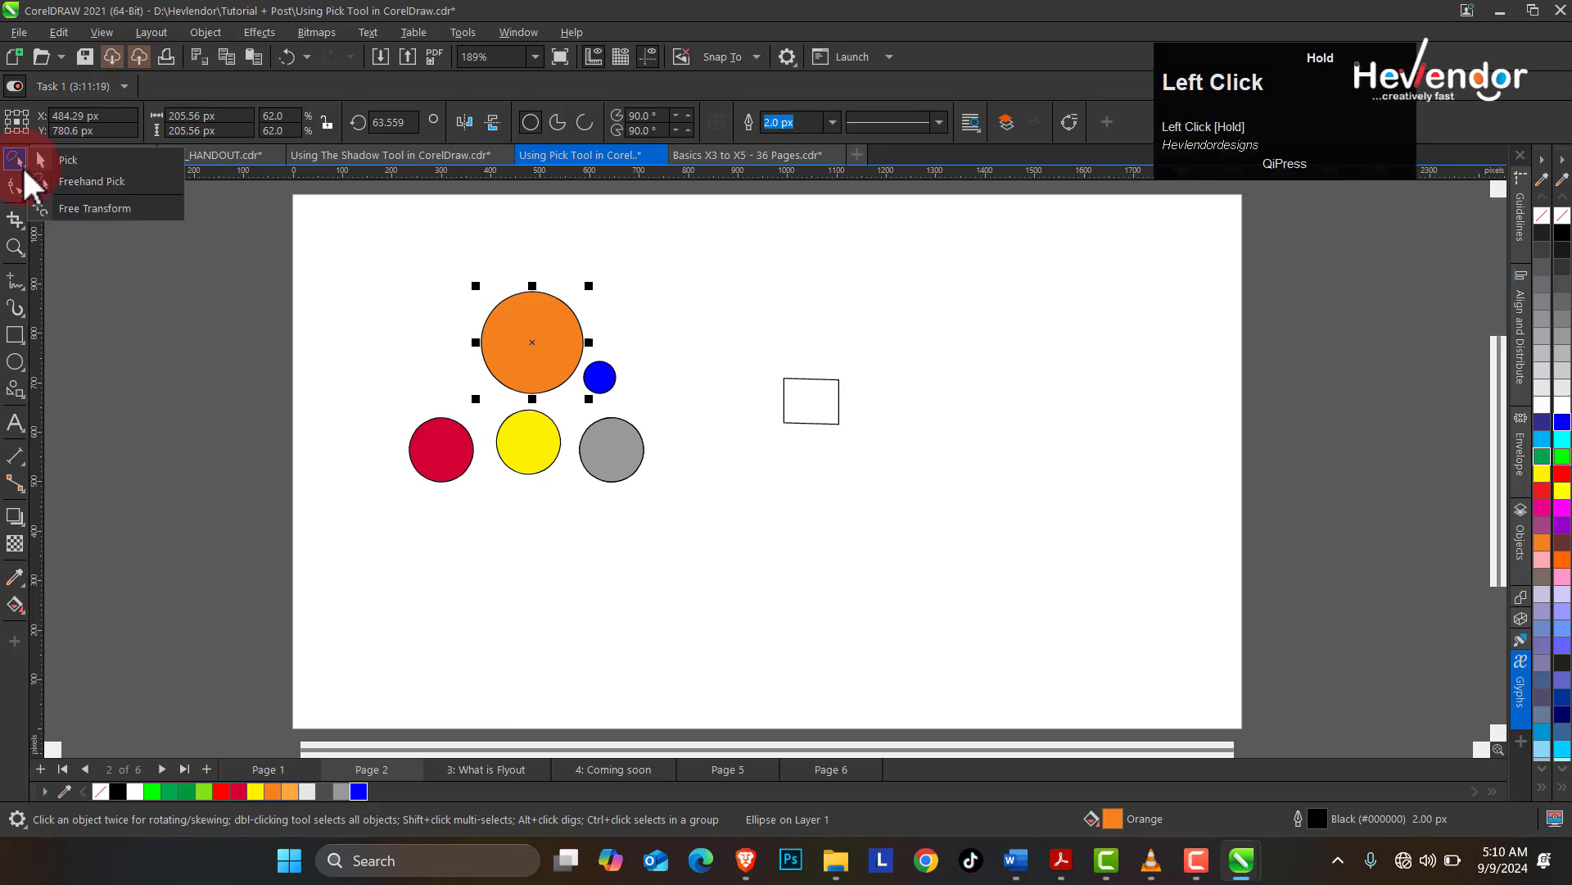
click(91, 180)
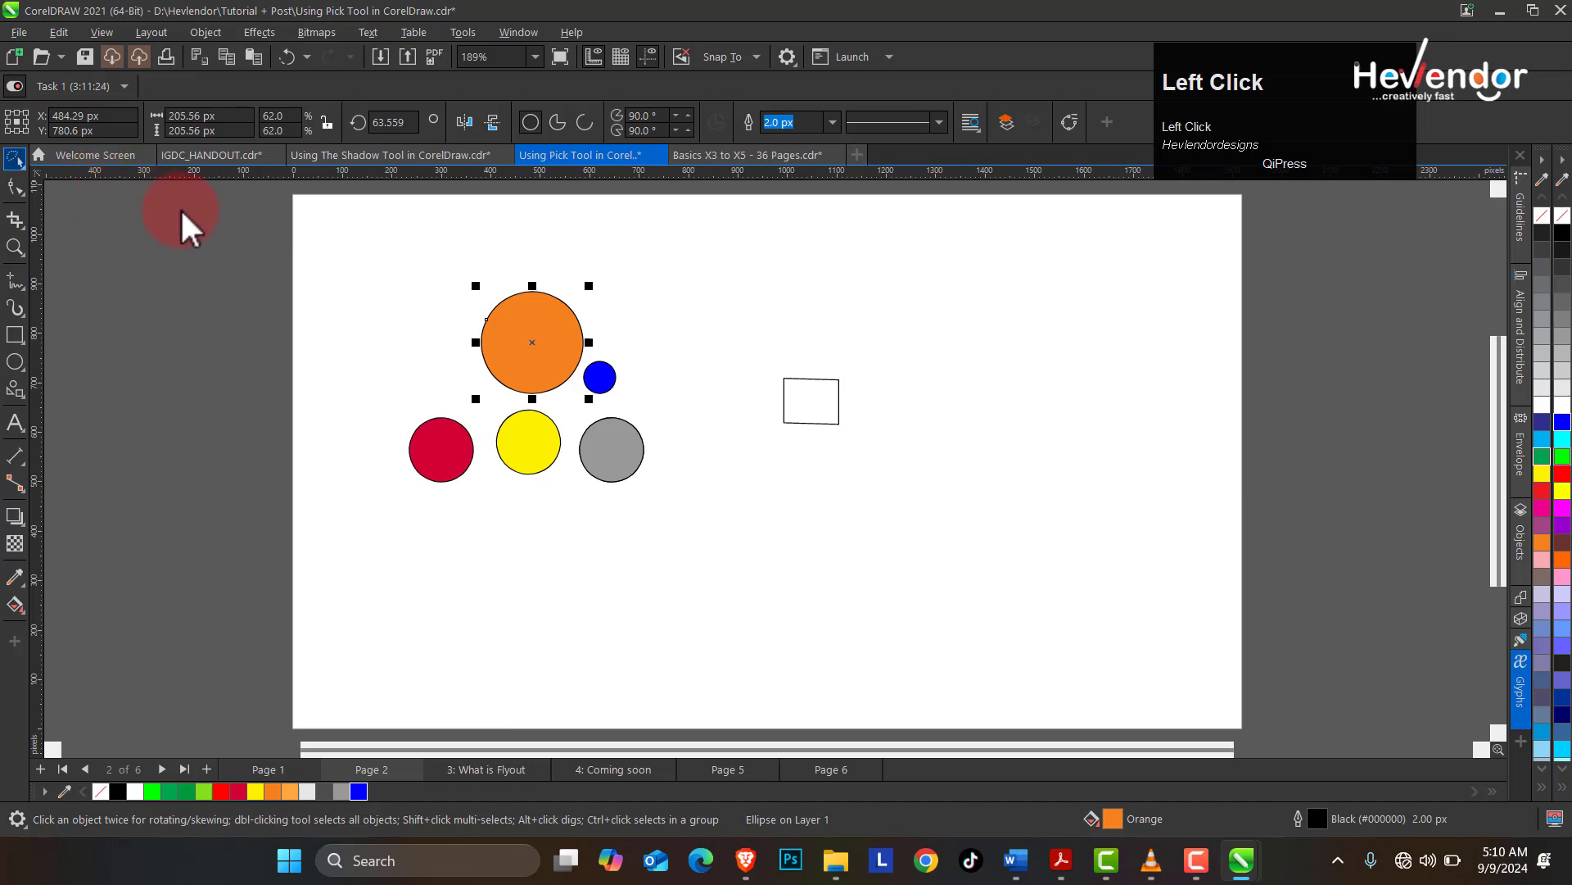
- Rotate the orange circle about its centre to about 85 degrees and deselect it
click(370, 267)
click(513, 323)
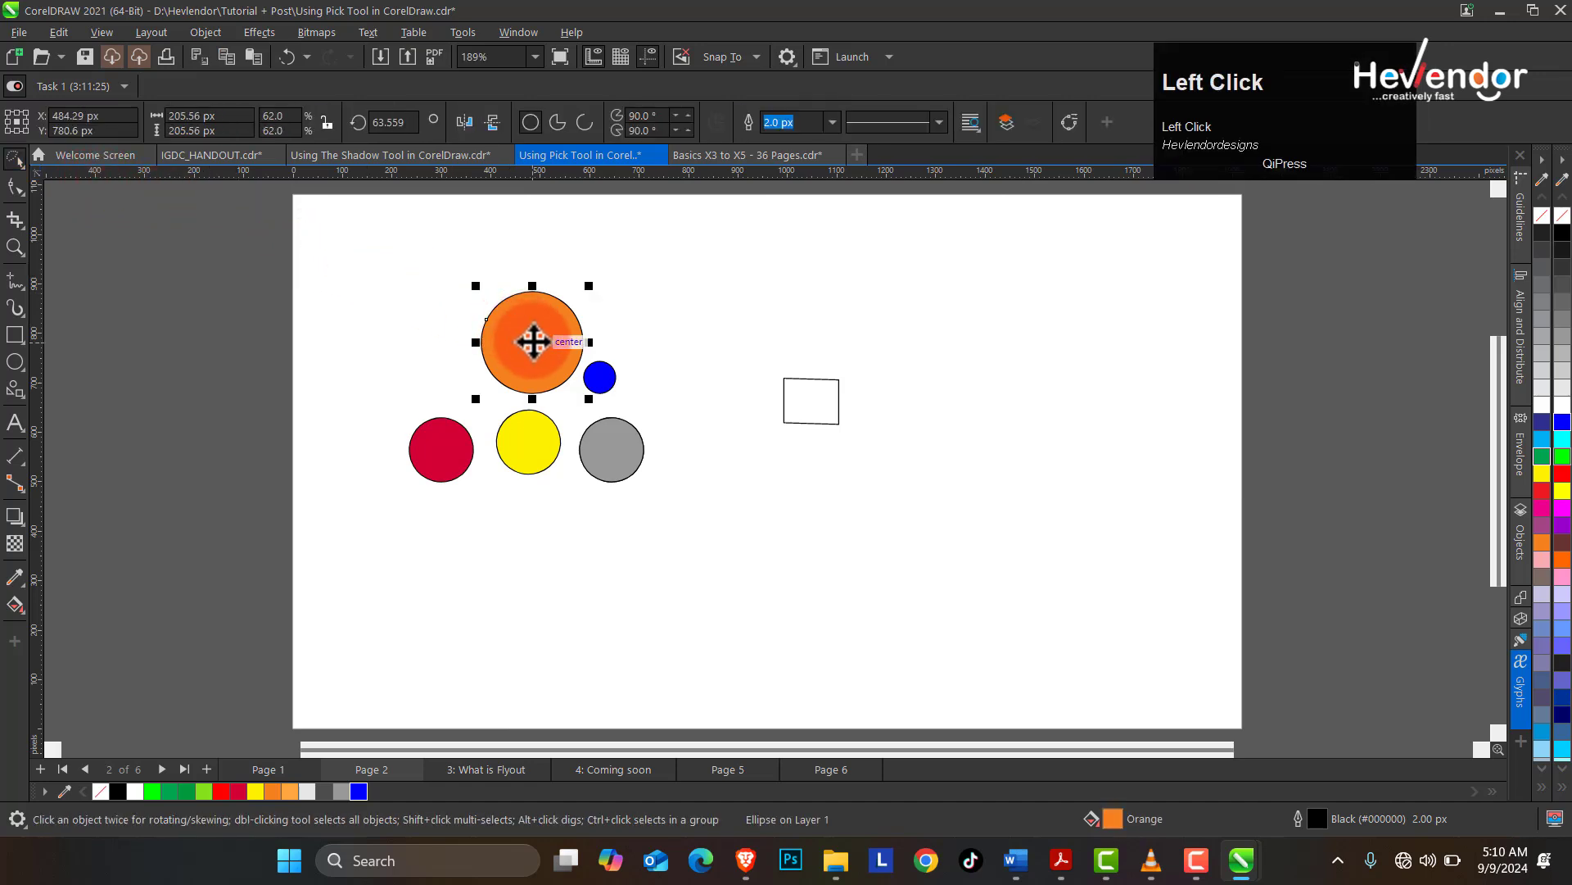
click(533, 341)
mouse_move(591, 284)
mouse_down()
mouse_move(457, 287)
mouse_move(561, 283)
mouse_up()
click(547, 345)
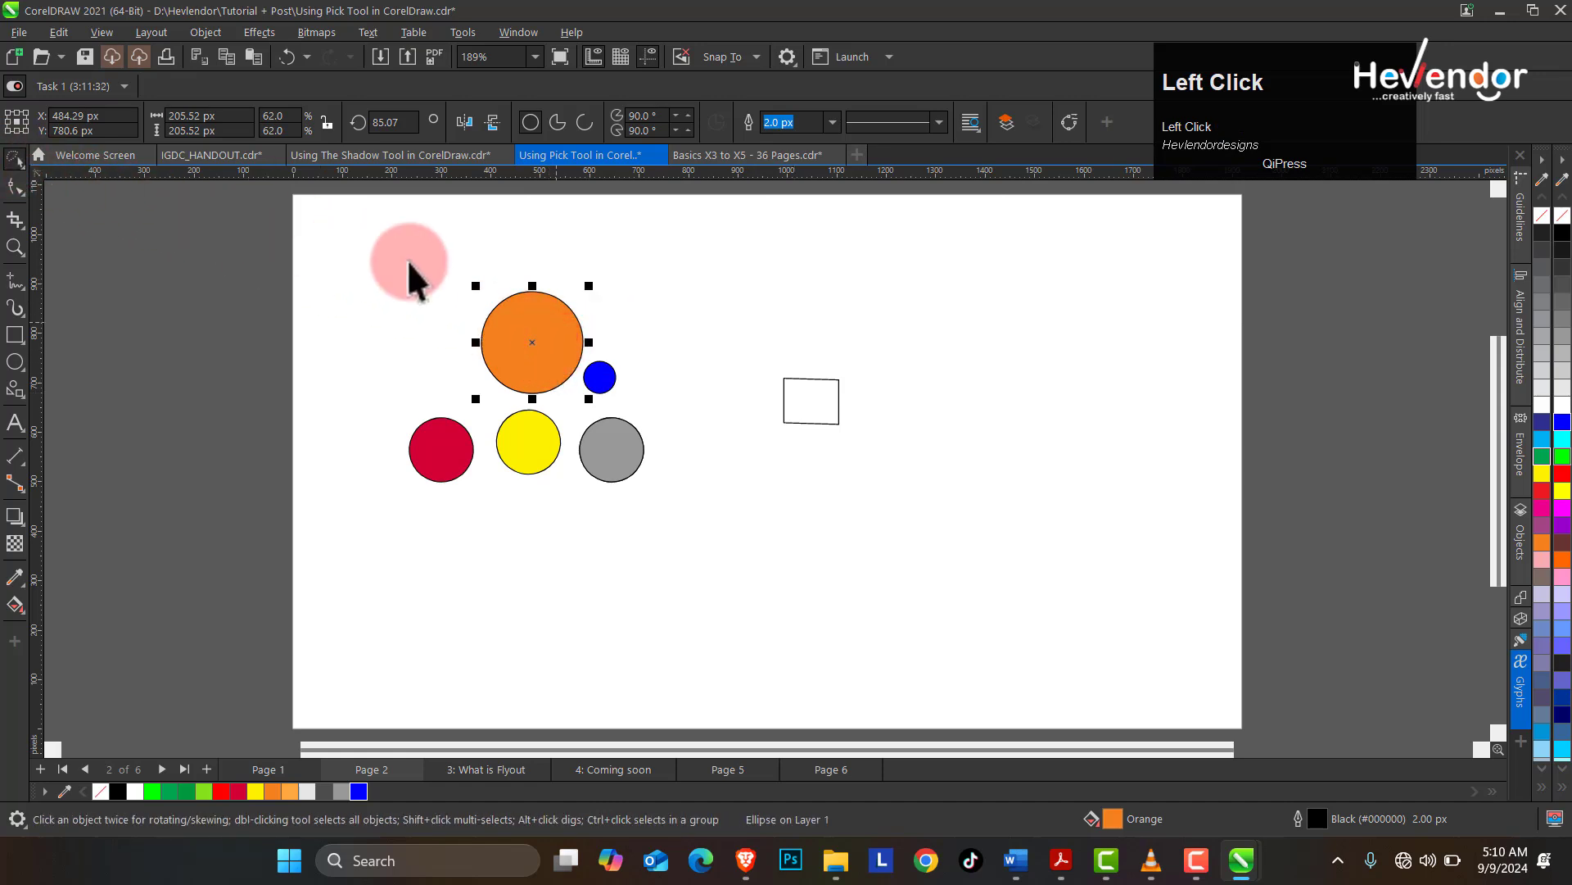
click(440, 269)
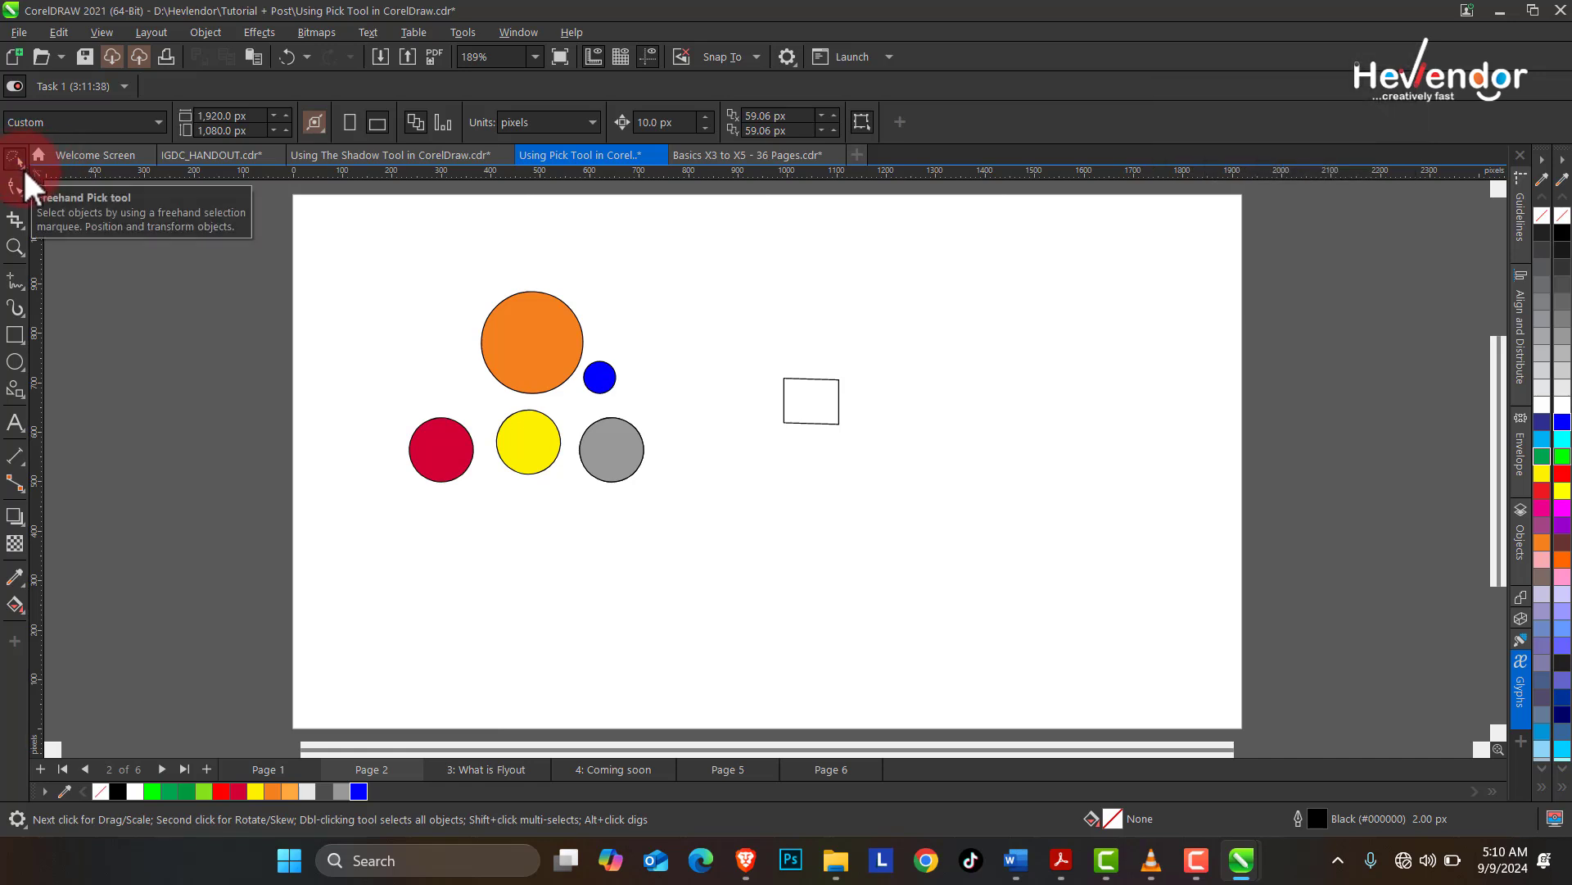
- Select the orange and blue circles together by looping a freehand marquee around both
mouse_move(396, 245)
mouse_down()
mouse_move(534, 356)
mouse_move(577, 366)
mouse_move(634, 341)
mouse_move(657, 270)
mouse_up()
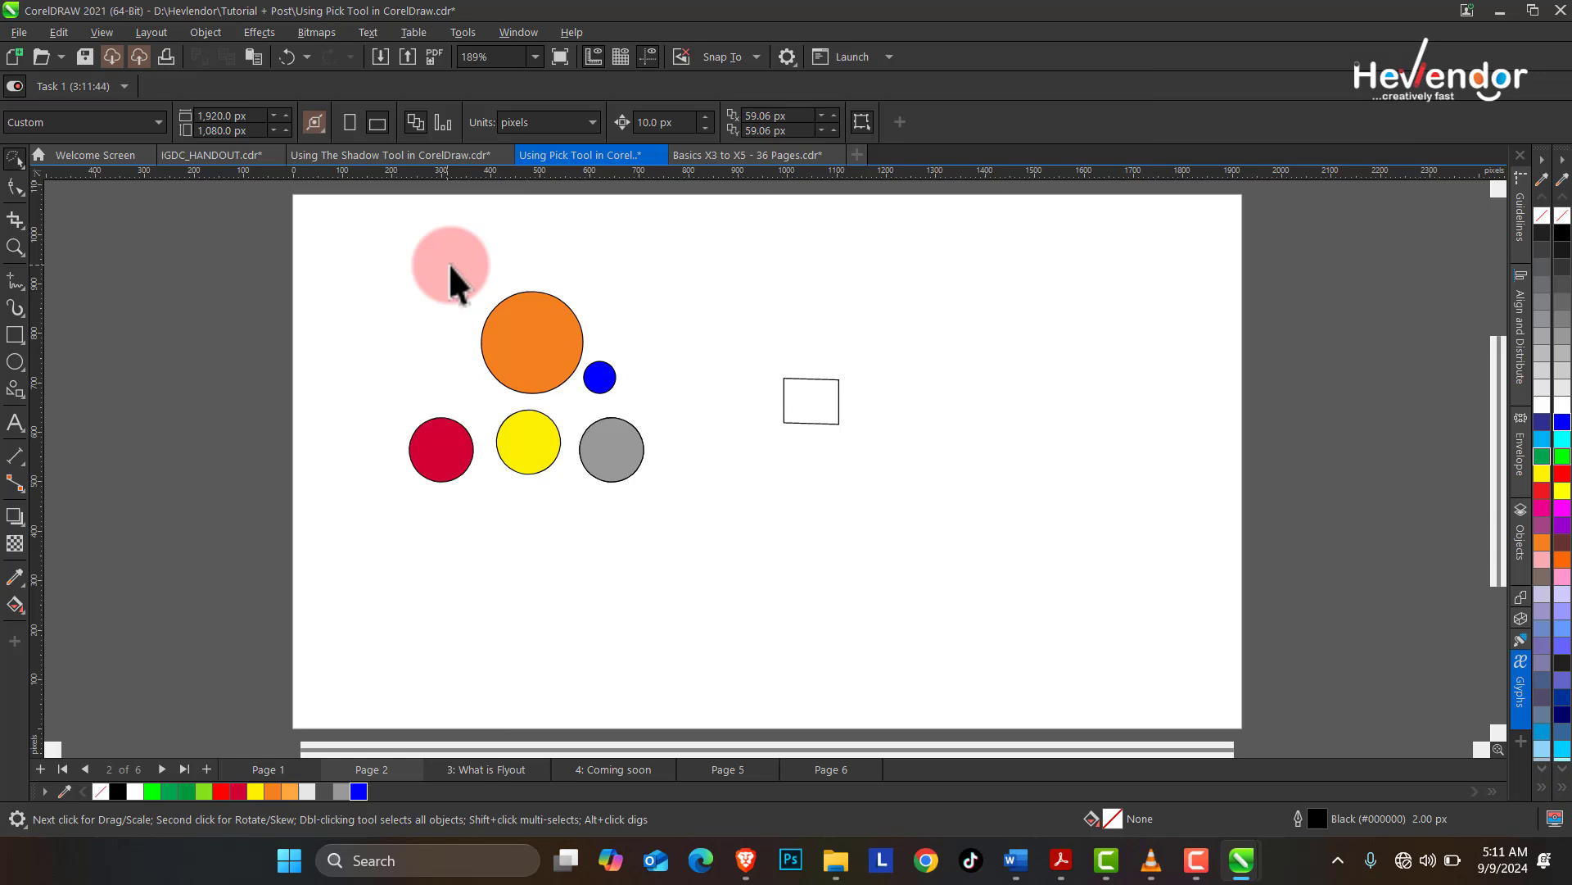
mouse_move(451, 265)
mouse_down()
mouse_move(577, 343)
mouse_move(555, 442)
mouse_move(437, 446)
mouse_move(336, 538)
mouse_move(355, 475)
mouse_up()
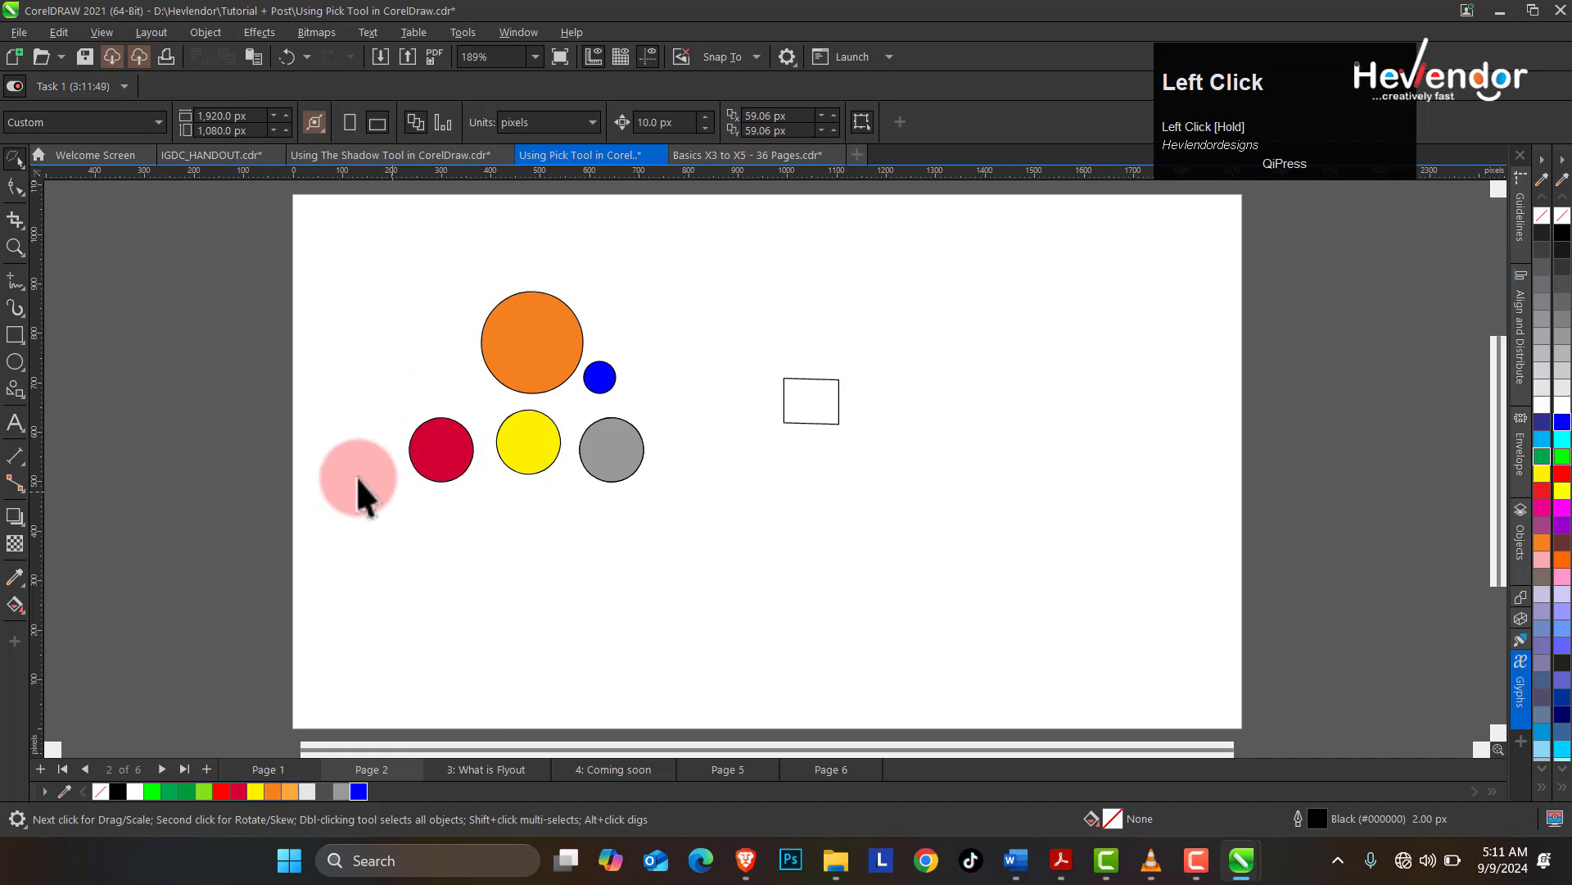
drag(425, 255, 597, 373)
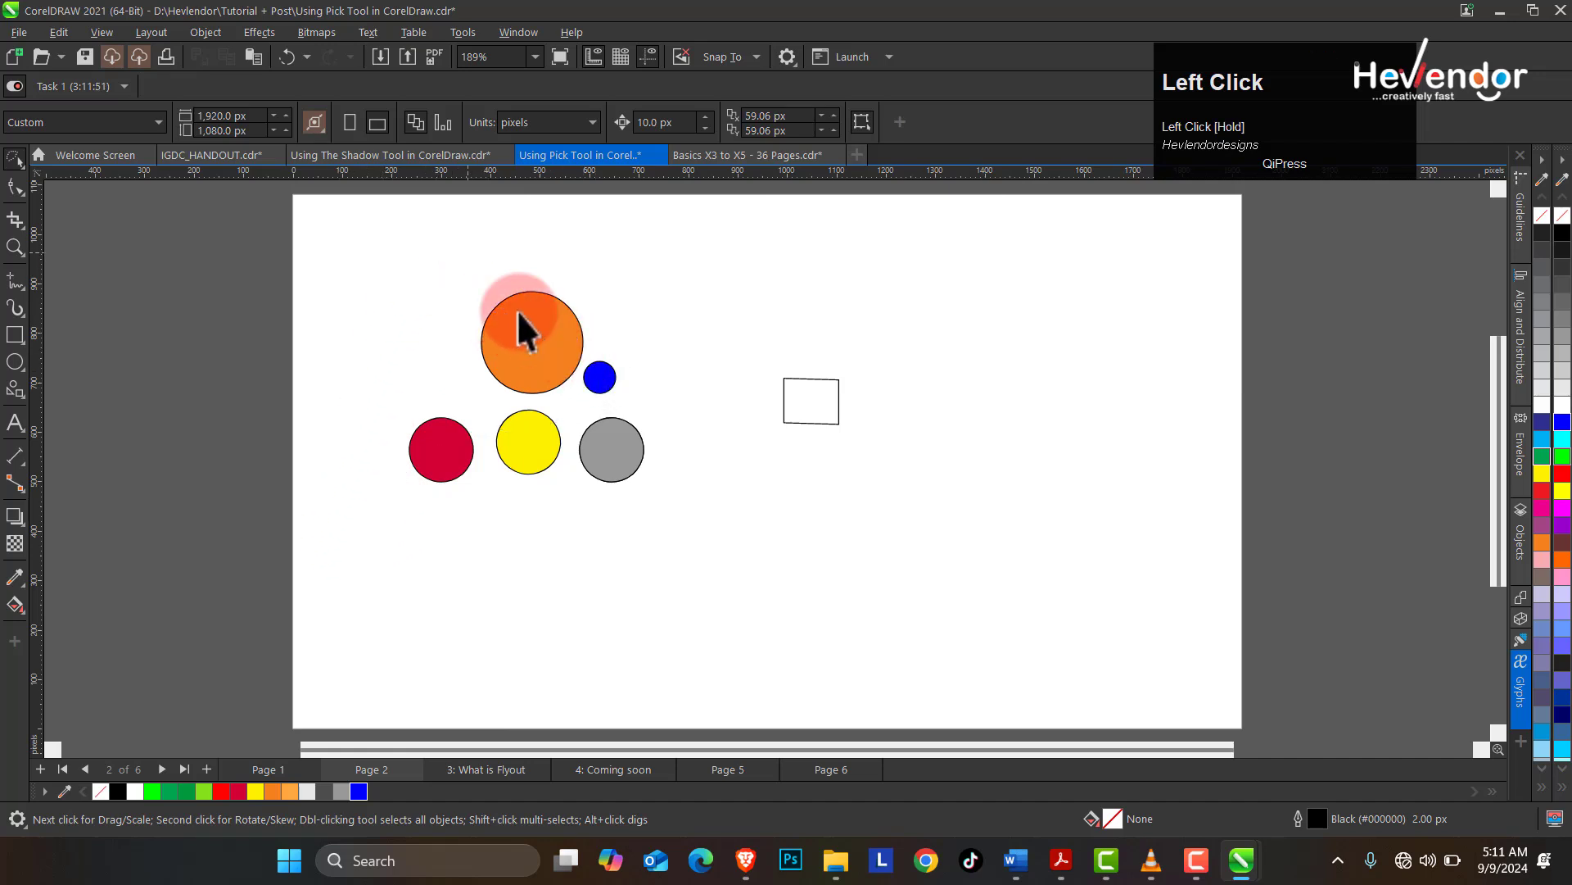
mouse_move(442, 255)
mouse_down()
mouse_move(613, 309)
mouse_move(643, 390)
mouse_move(562, 420)
mouse_move(469, 395)
mouse_move(446, 355)
mouse_up()
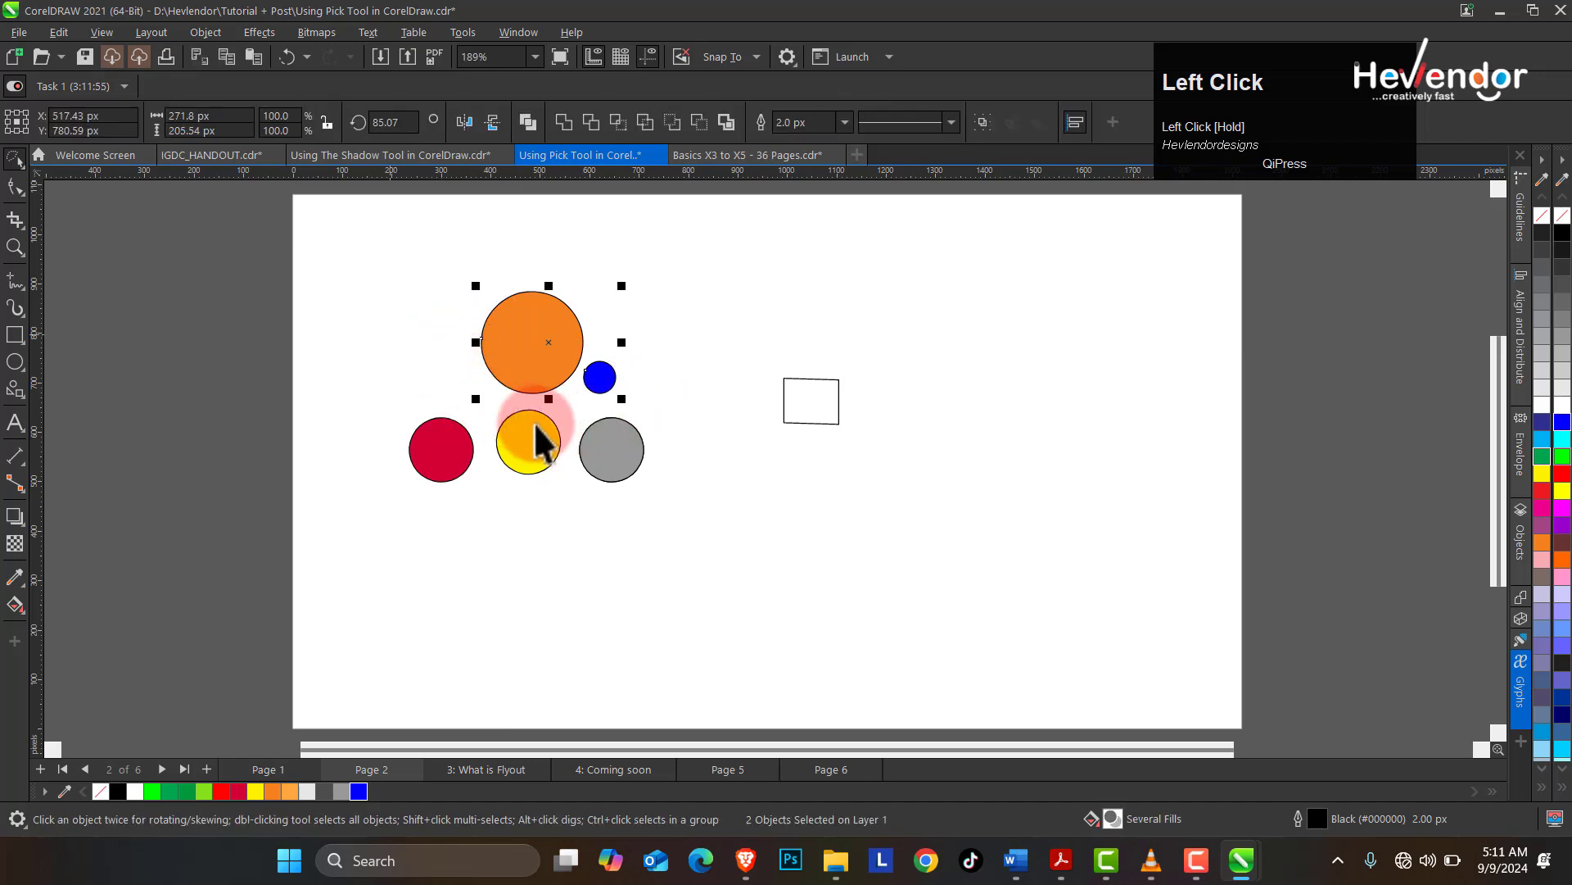
- Place two smaller duplicates of the yellow circle between the orange and crimson circles, filling the lower one, about 67 px wide, light green
drag(560, 444, 497, 385)
right_click(470, 381)
right_click(482, 403)
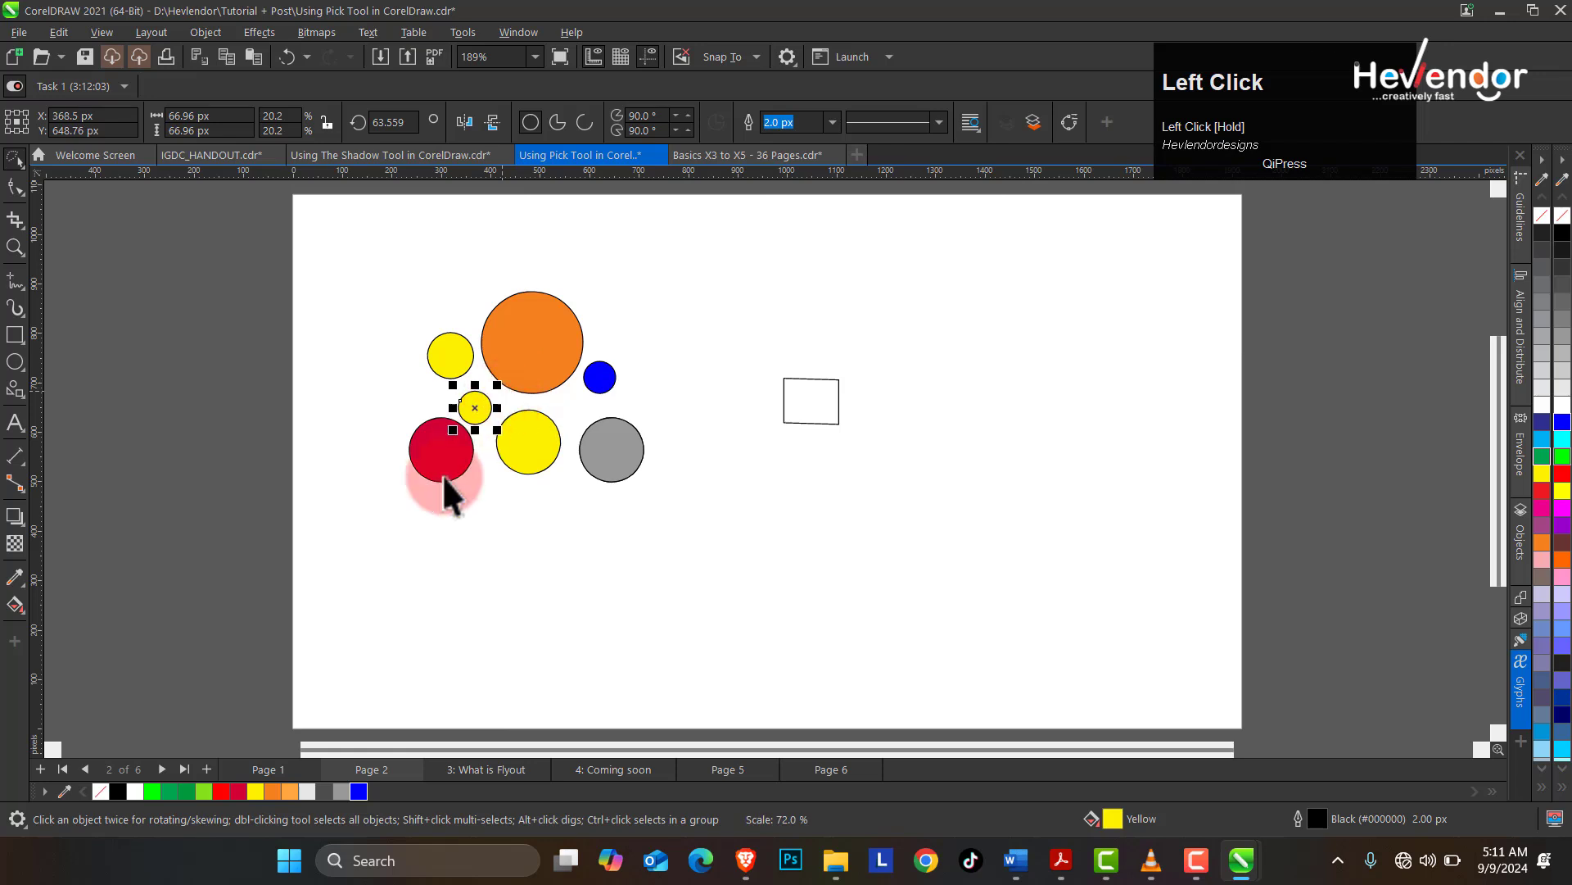
click(206, 792)
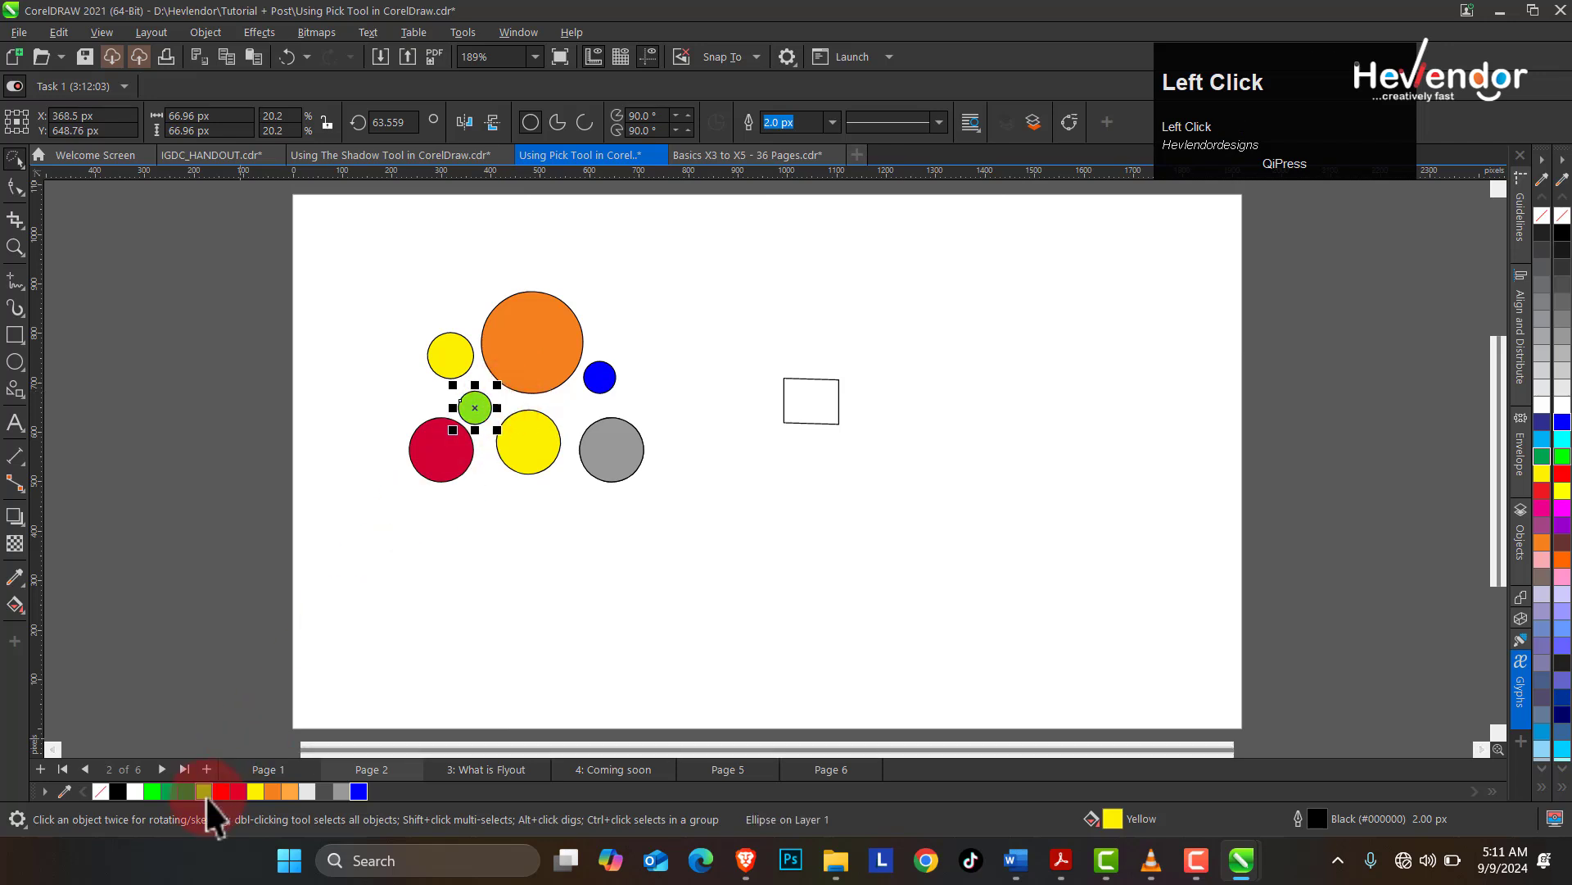
- Select only the light green and crimson circles by outlining them with a freehand marquee
click(327, 396)
mouse_move(372, 249)
mouse_down()
mouse_move(517, 447)
mouse_move(460, 466)
mouse_move(423, 442)
mouse_move(387, 526)
mouse_up()
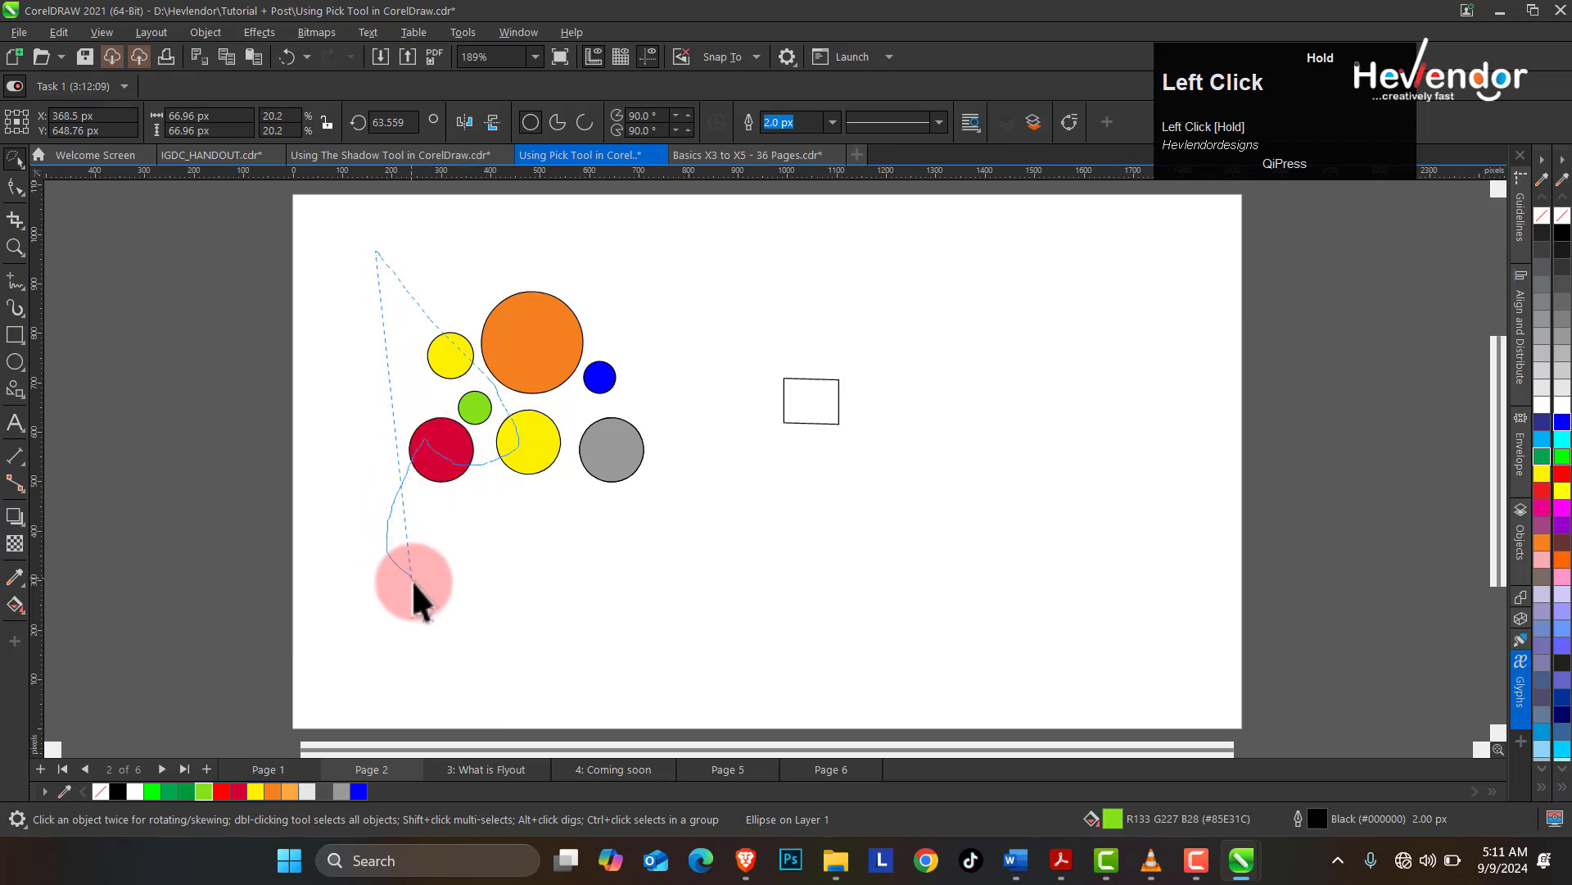
drag(411, 579, 381, 570)
mouse_move(344, 311)
mouse_down()
mouse_move(501, 415)
mouse_move(505, 472)
mouse_move(477, 525)
mouse_up()
drag(380, 449, 379, 450)
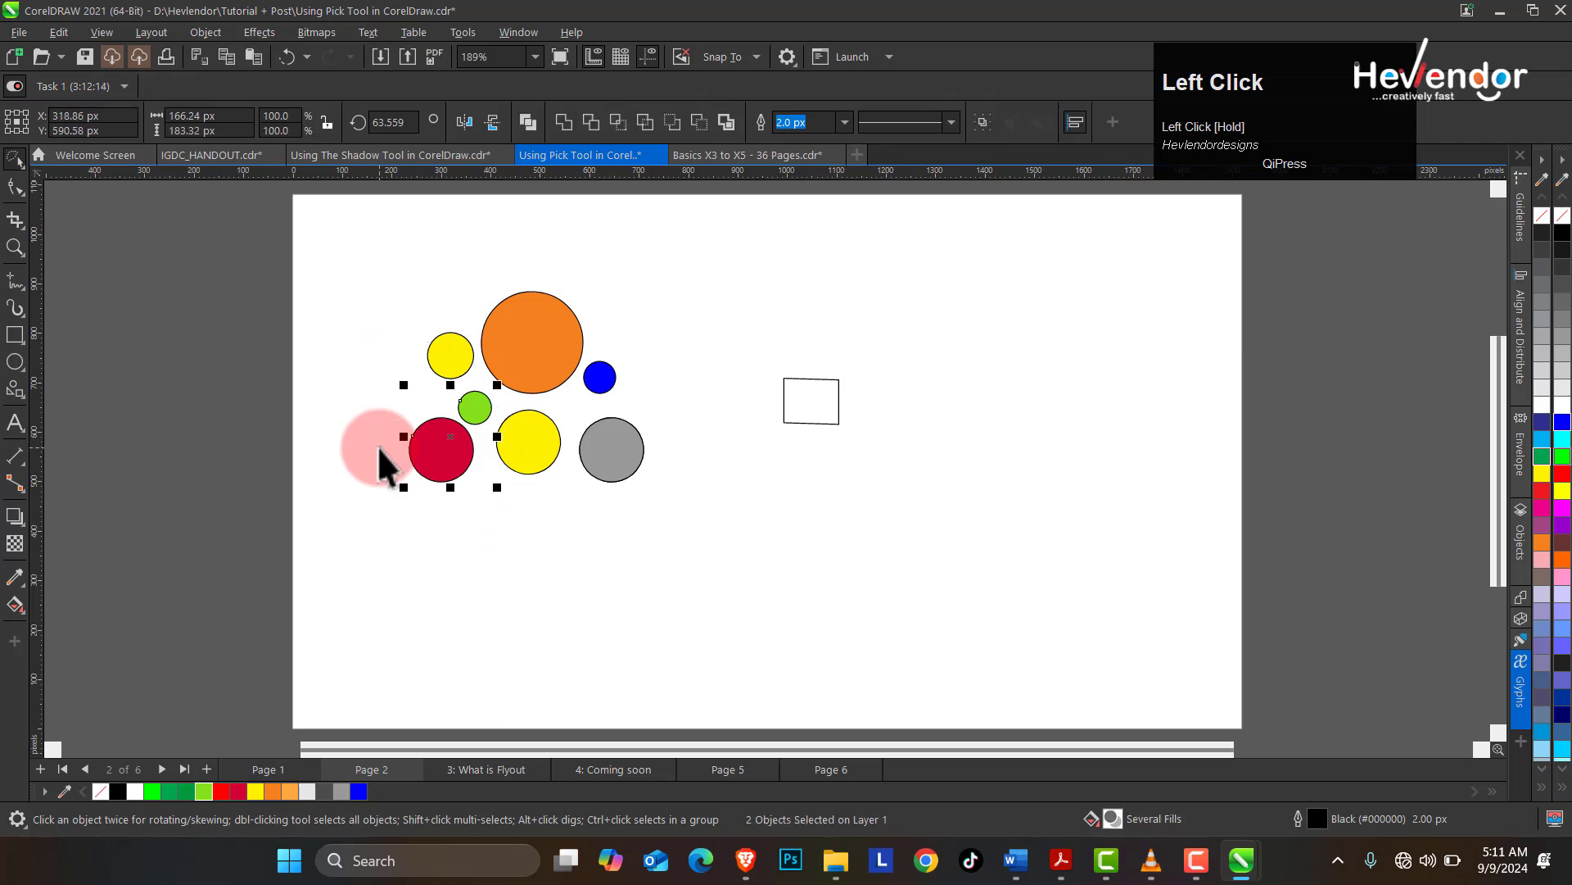
- Select the blue and large yellow circles with a freehand marquee and keep the Freehand Pick tool active
mouse_move(684, 358)
mouse_down()
mouse_move(518, 502)
mouse_move(466, 505)
mouse_move(455, 449)
mouse_move(496, 314)
mouse_up()
drag(616, 228, 618, 228)
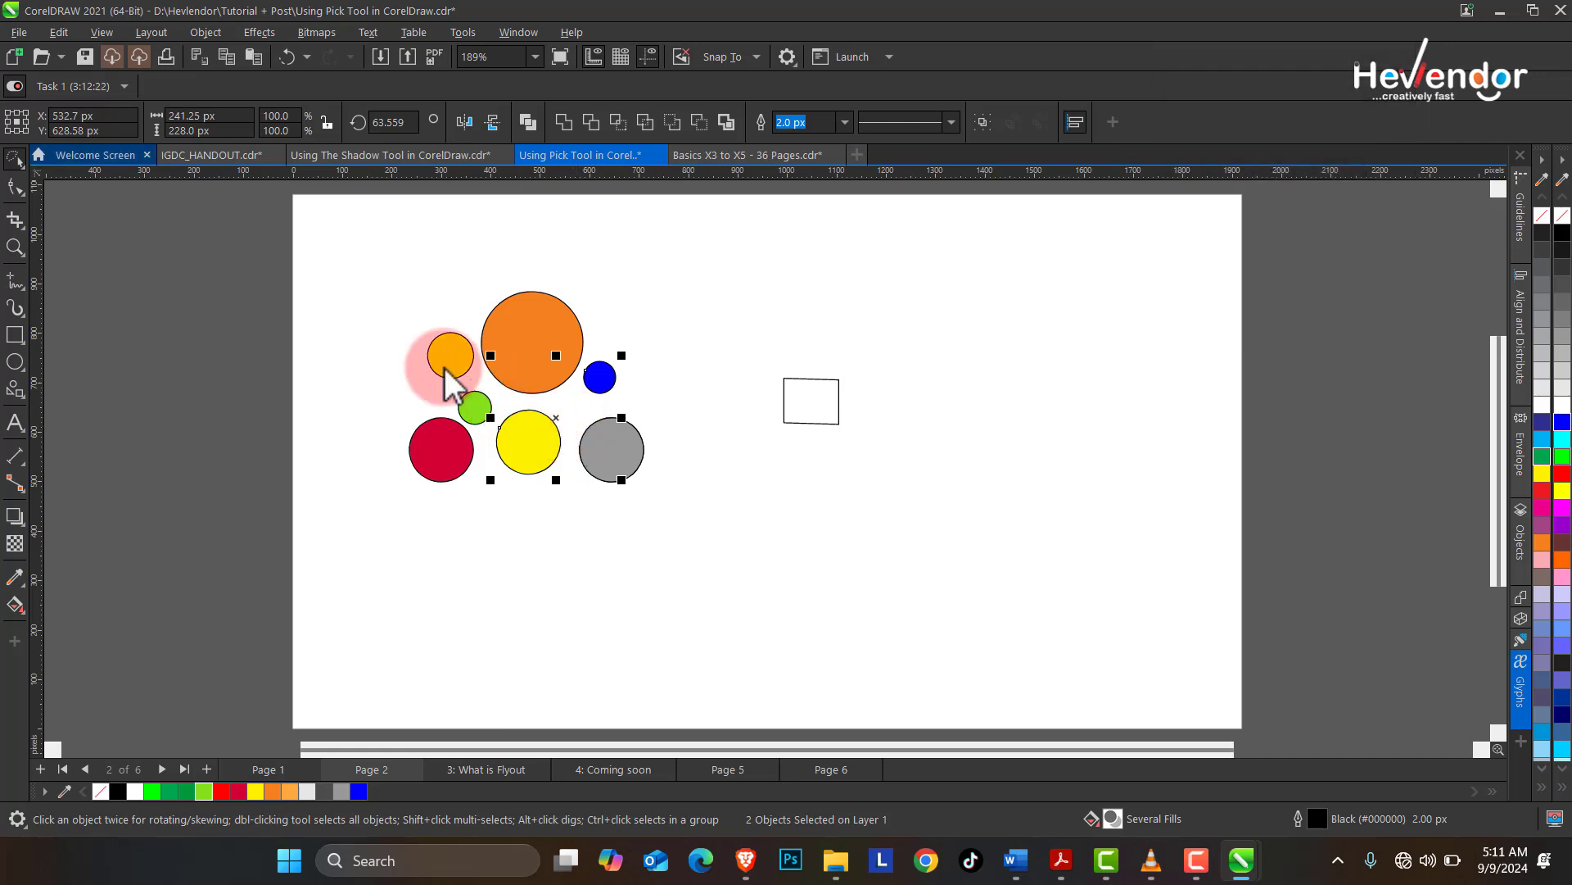
click(24, 165)
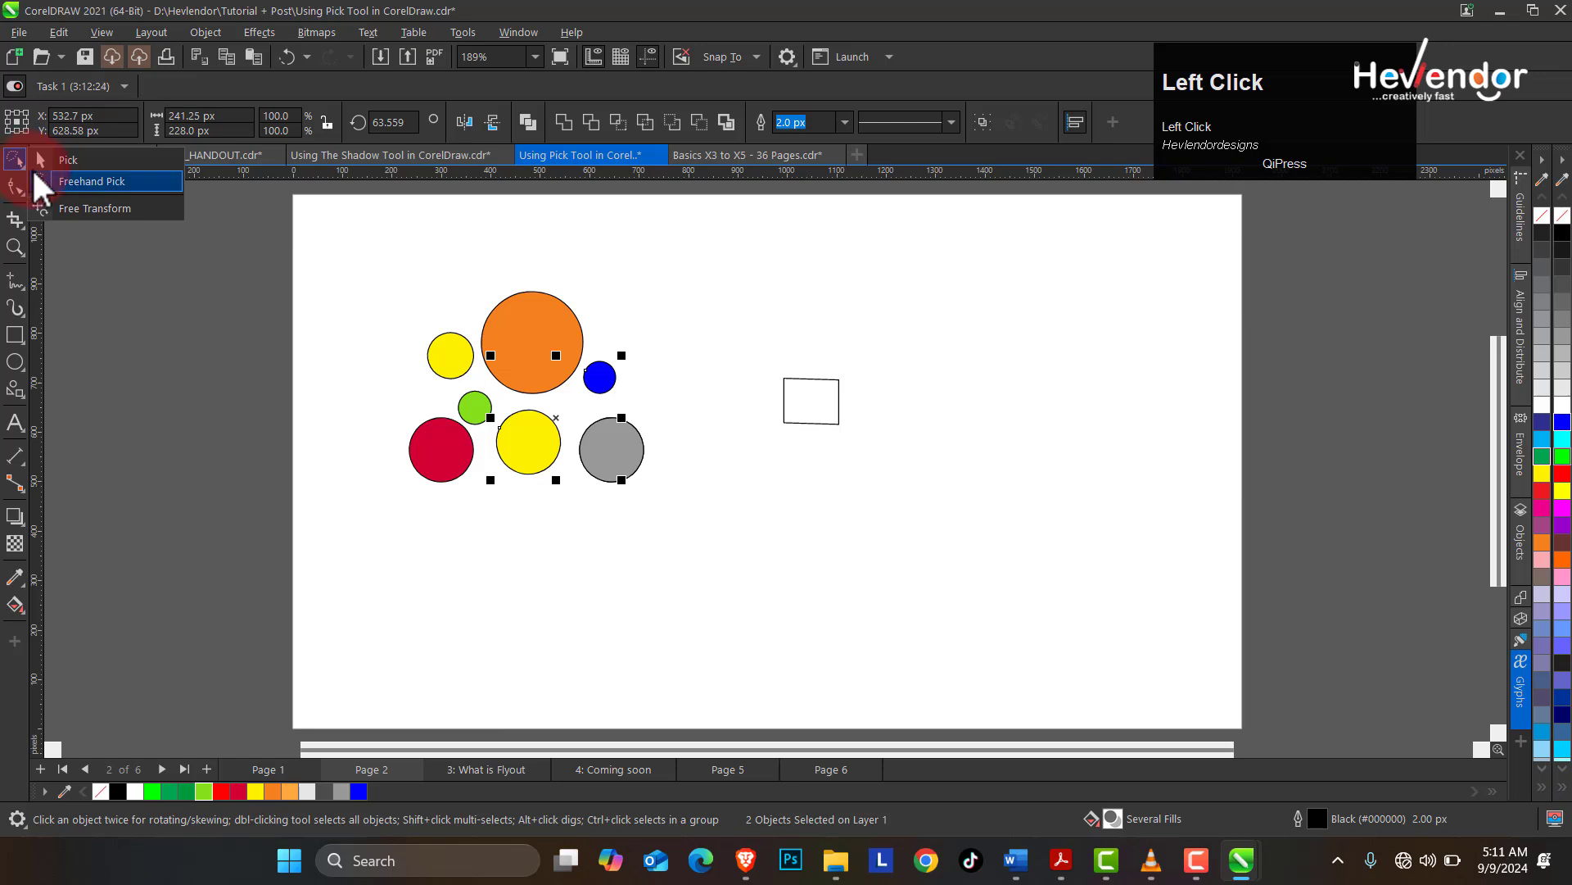
click(68, 178)
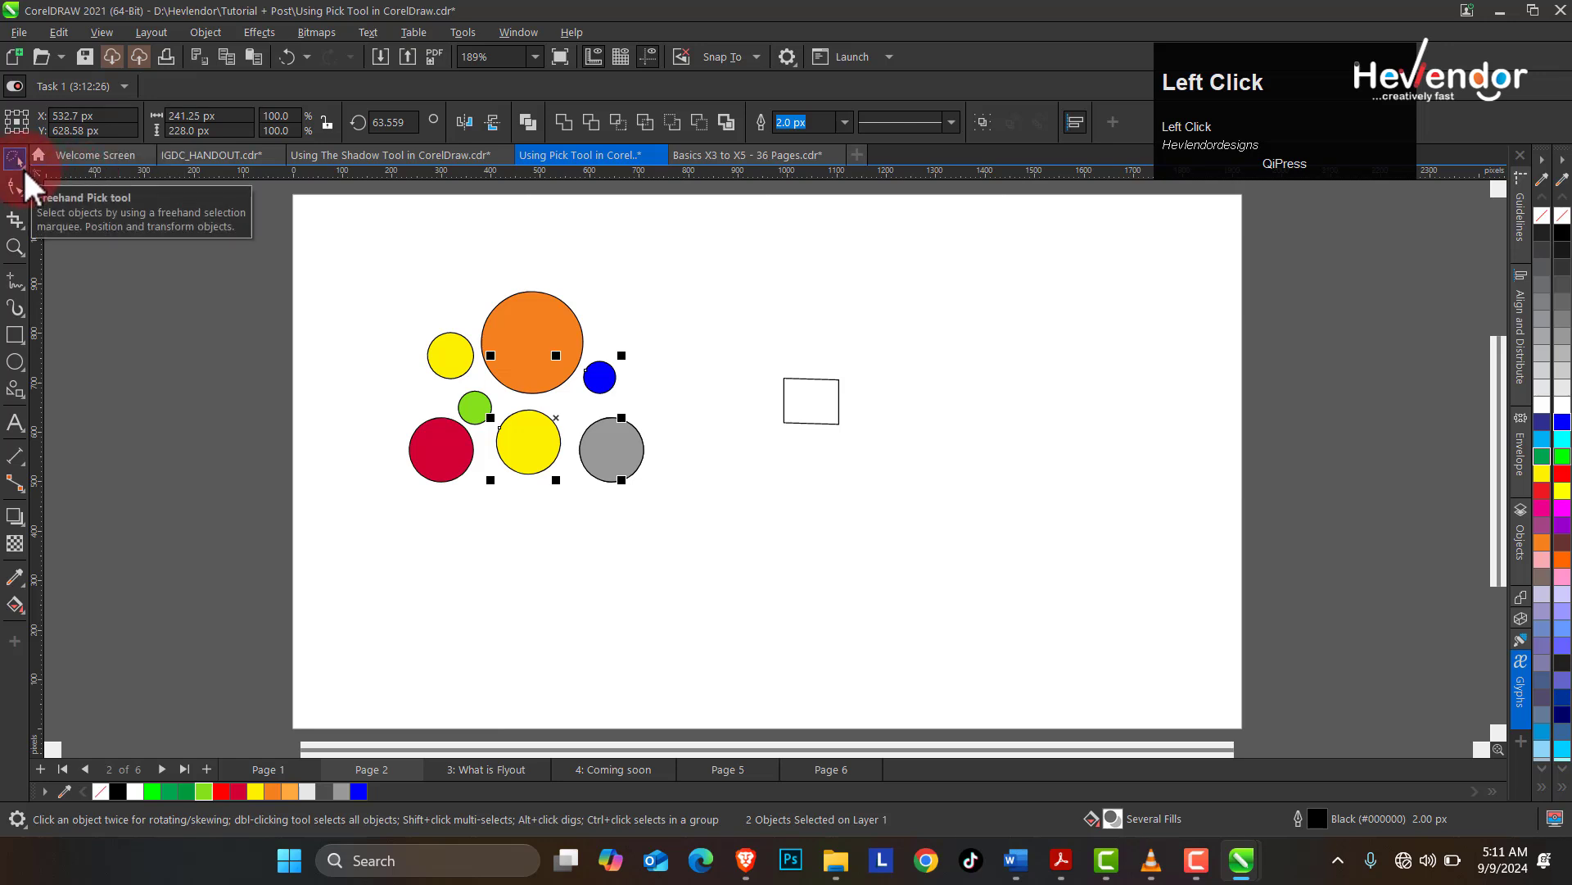
- Move the orange circle up and to the right, to about X 756, Y 845 px, and select the blue circle
click(537, 327)
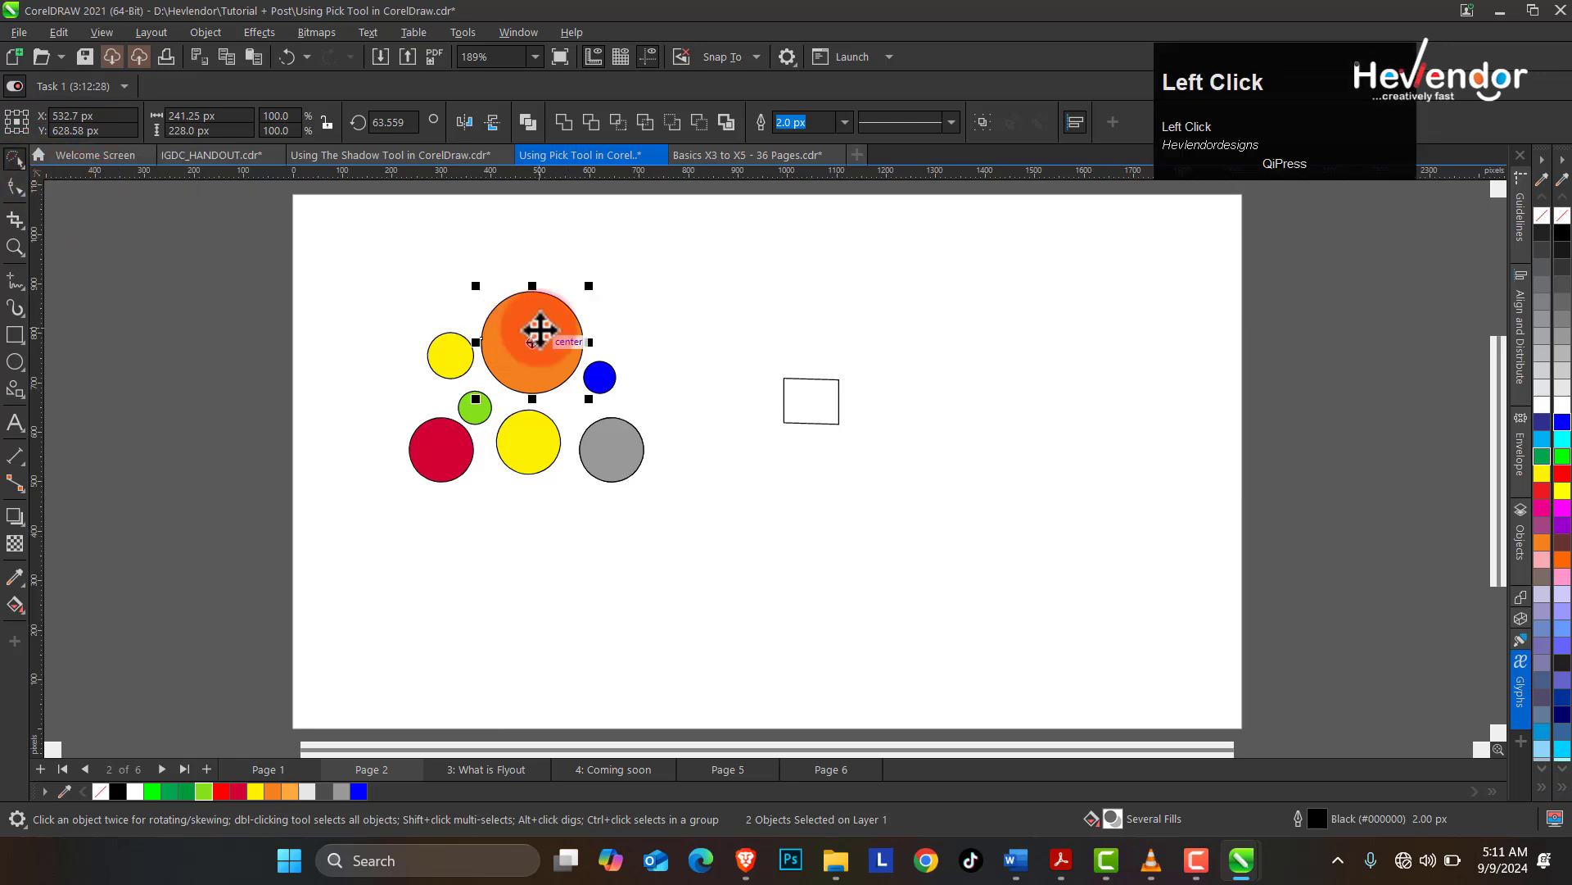
drag(572, 347, 666, 311)
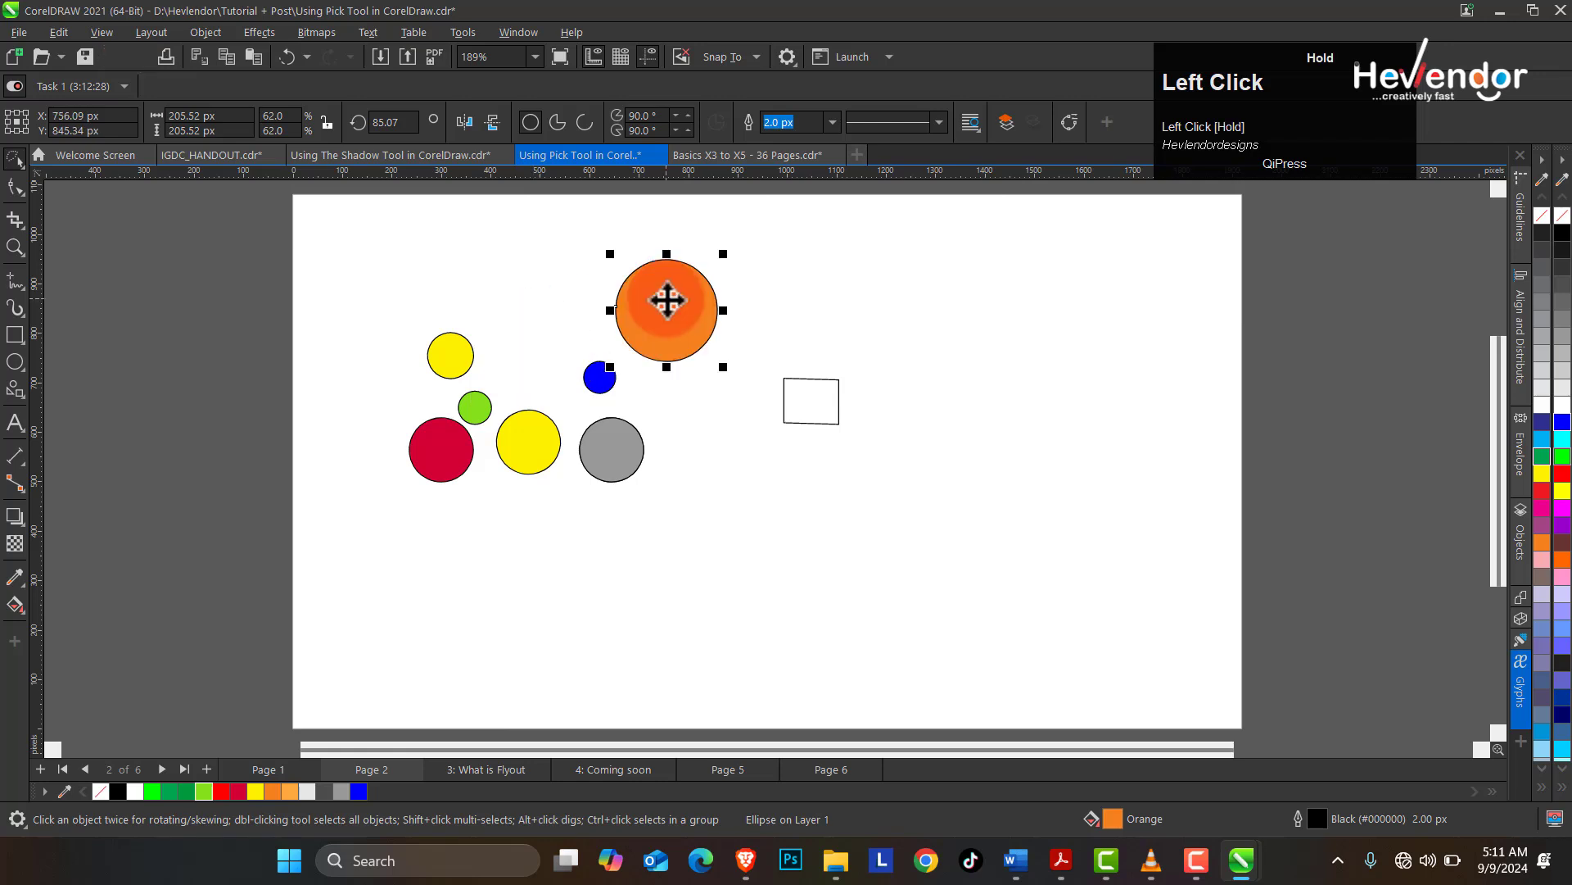
click(602, 376)
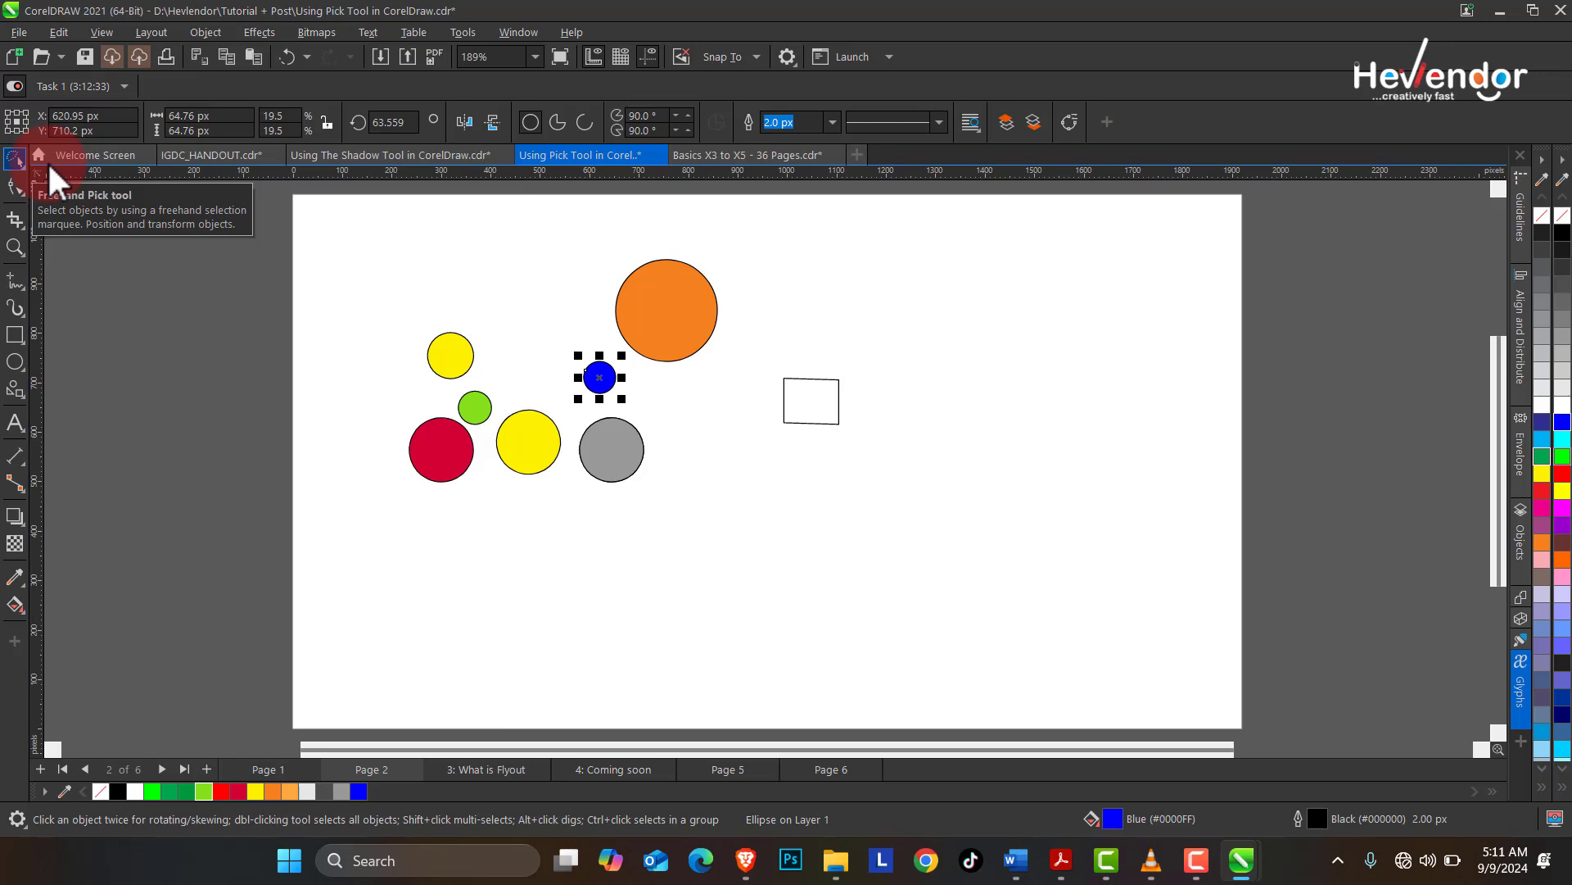
- Shift the orange circle's rotation centre to its lower-right edge, rotate it to about 103 degrees around that point, and deselect it
click(667, 313)
click(666, 311)
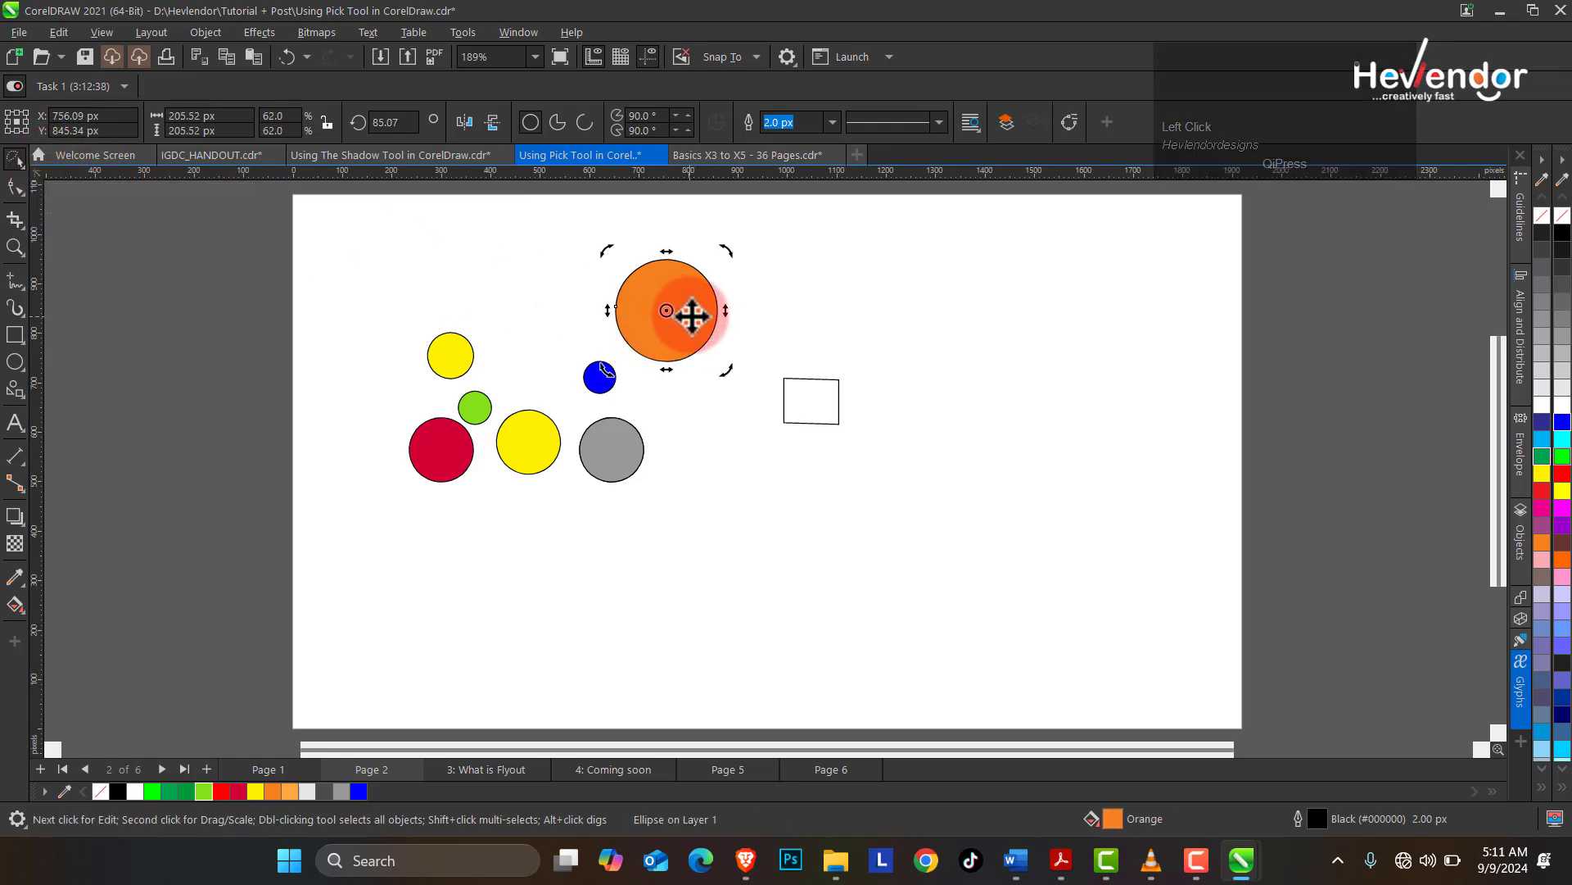
drag(692, 315, 725, 363)
click(665, 320)
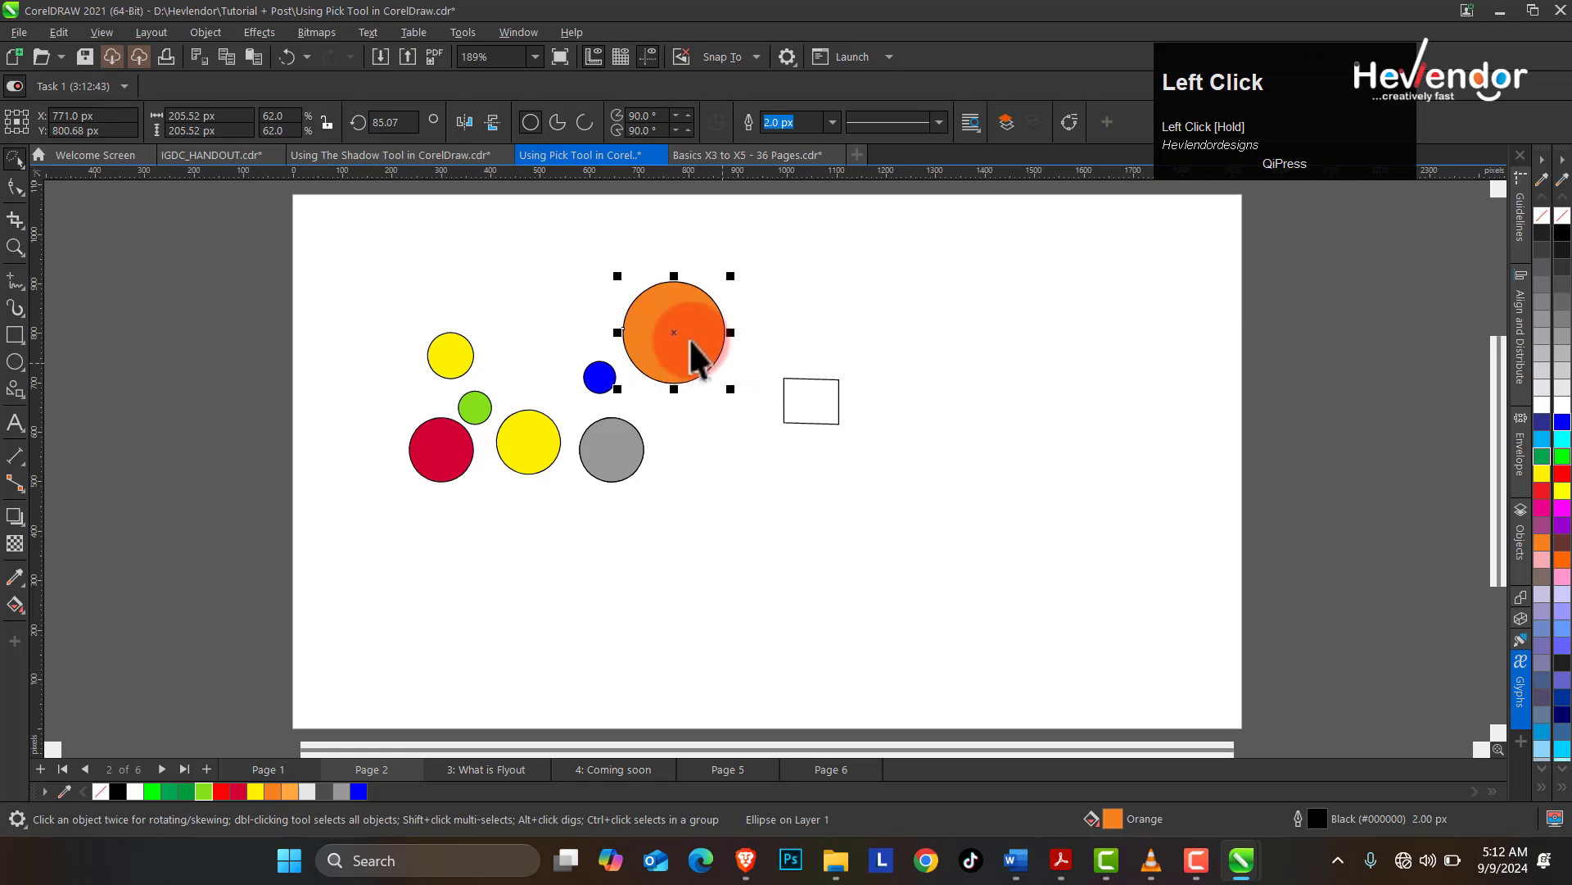
click(679, 332)
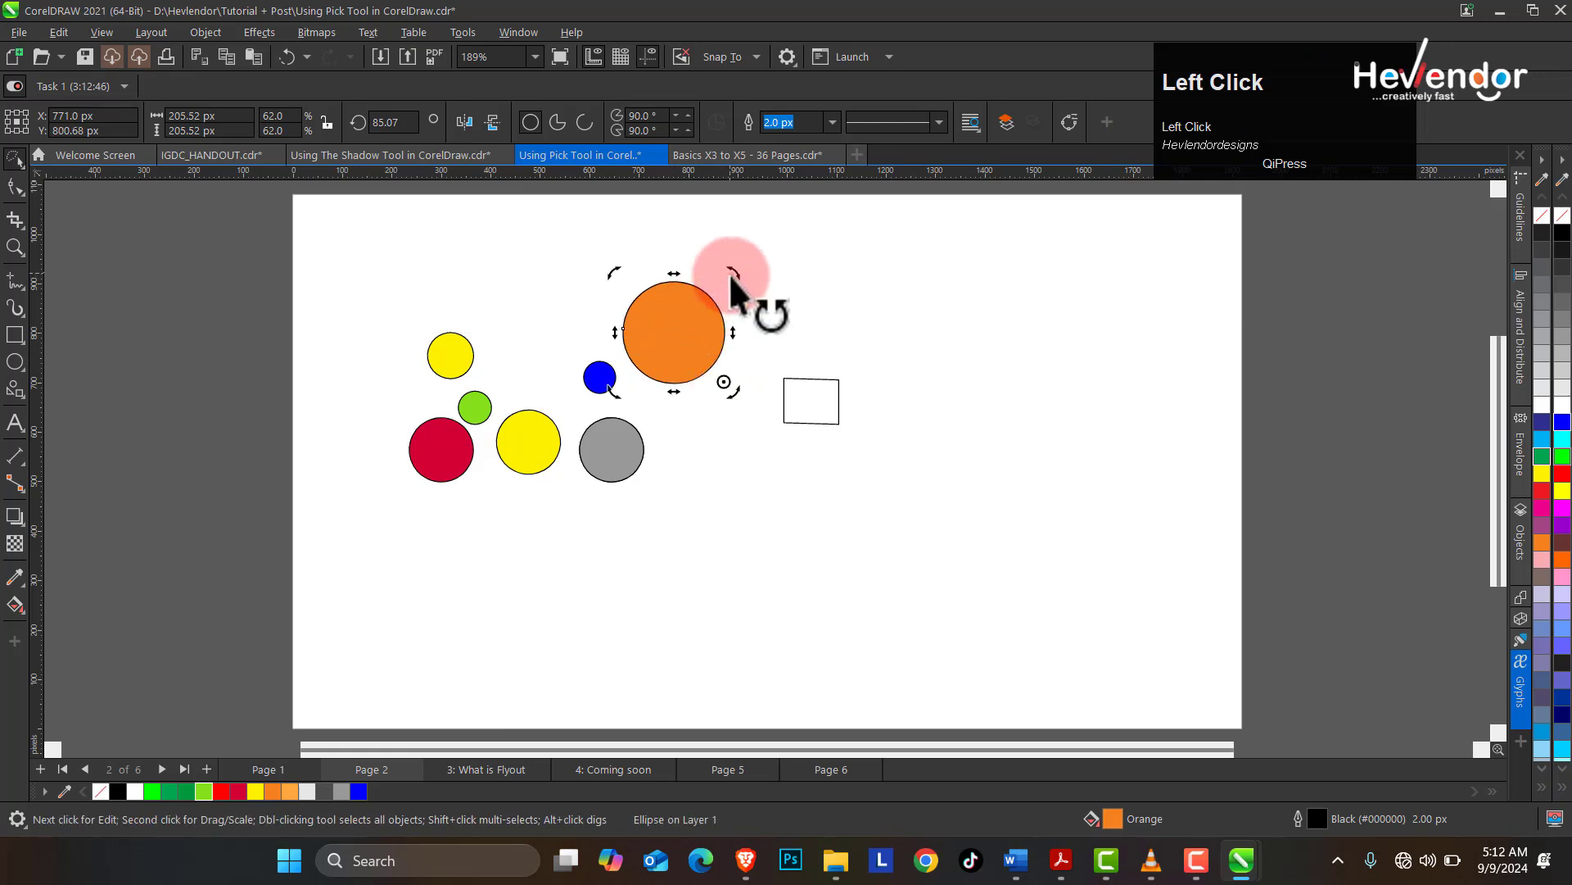
drag(737, 281, 688, 238)
click(763, 376)
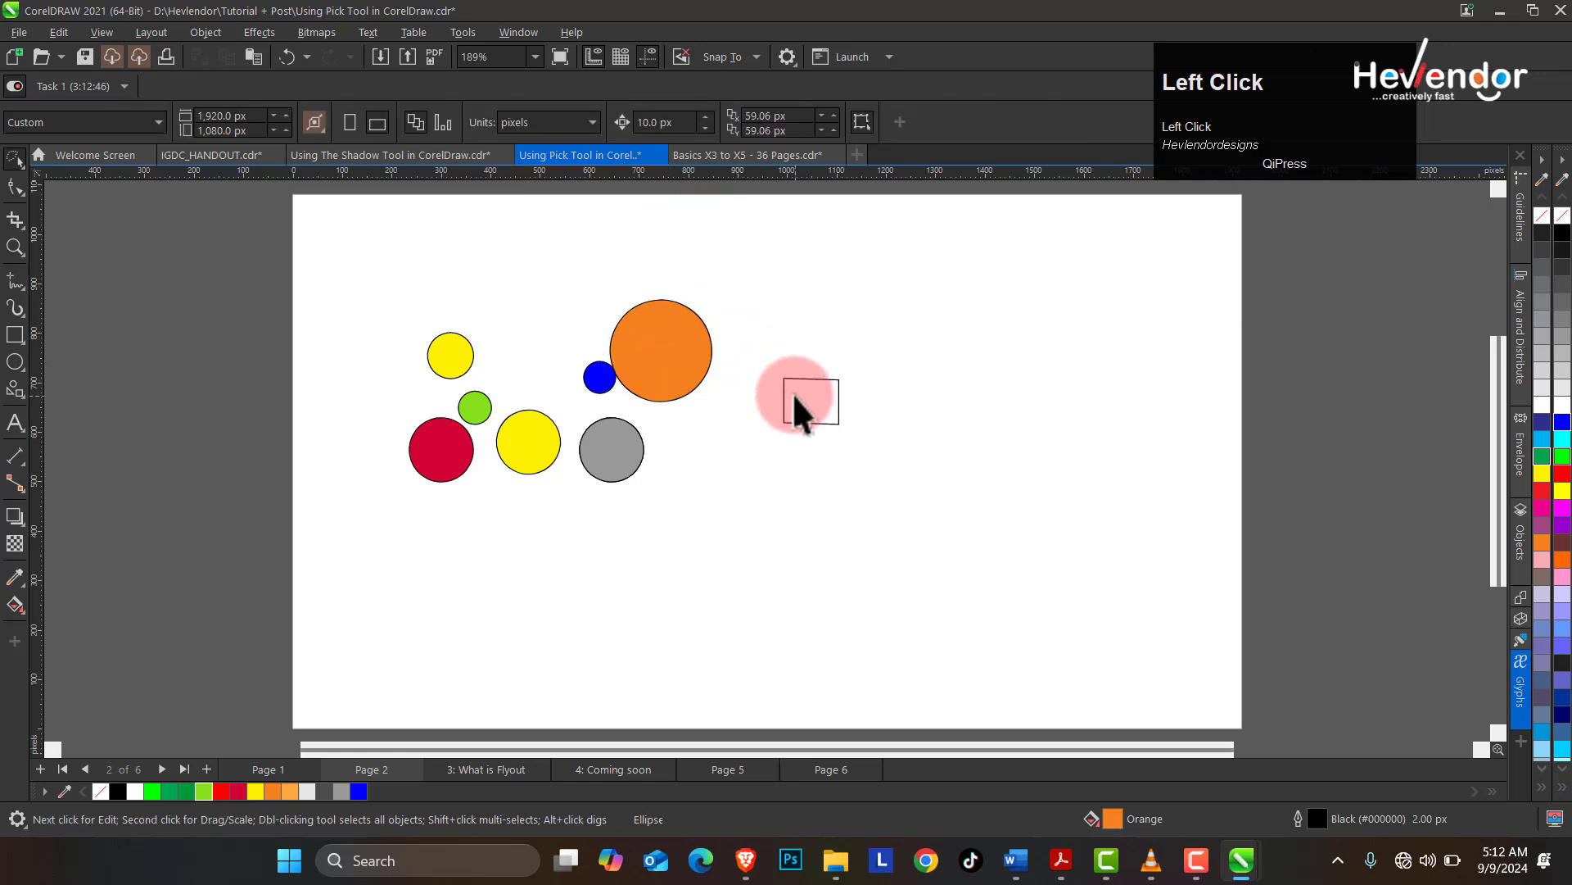
- Scale the unfilled quadrilateral up proportionally to about 264 by 221 px
click(843, 430)
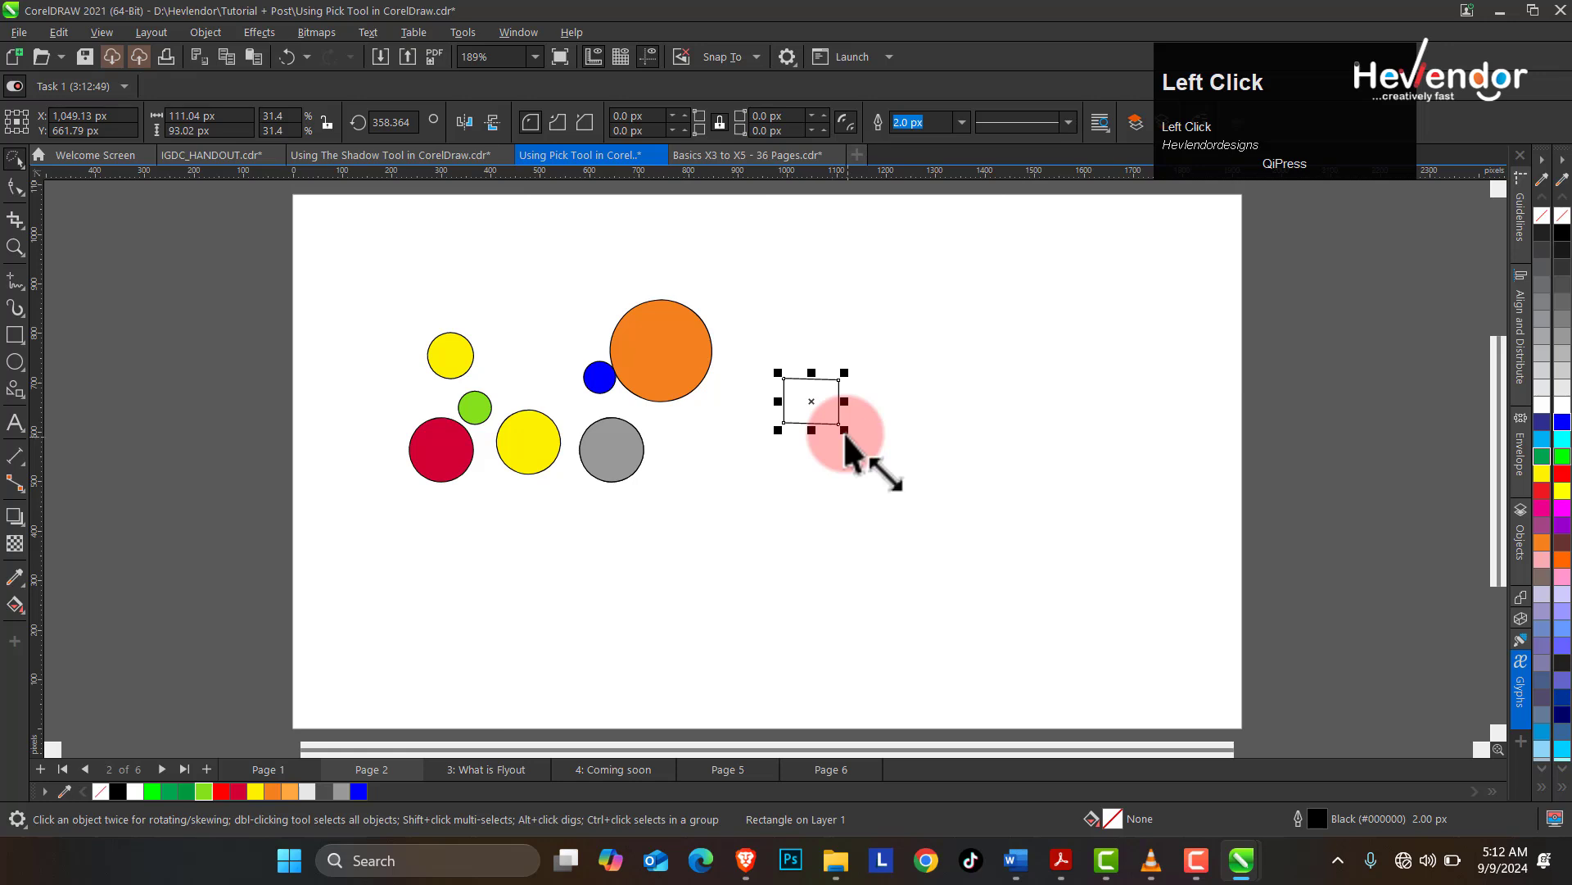
drag(845, 431, 920, 493)
- Try rotating the quadrilateral around its lower-right corner to about 351 degrees, and undo the rotation
click(853, 432)
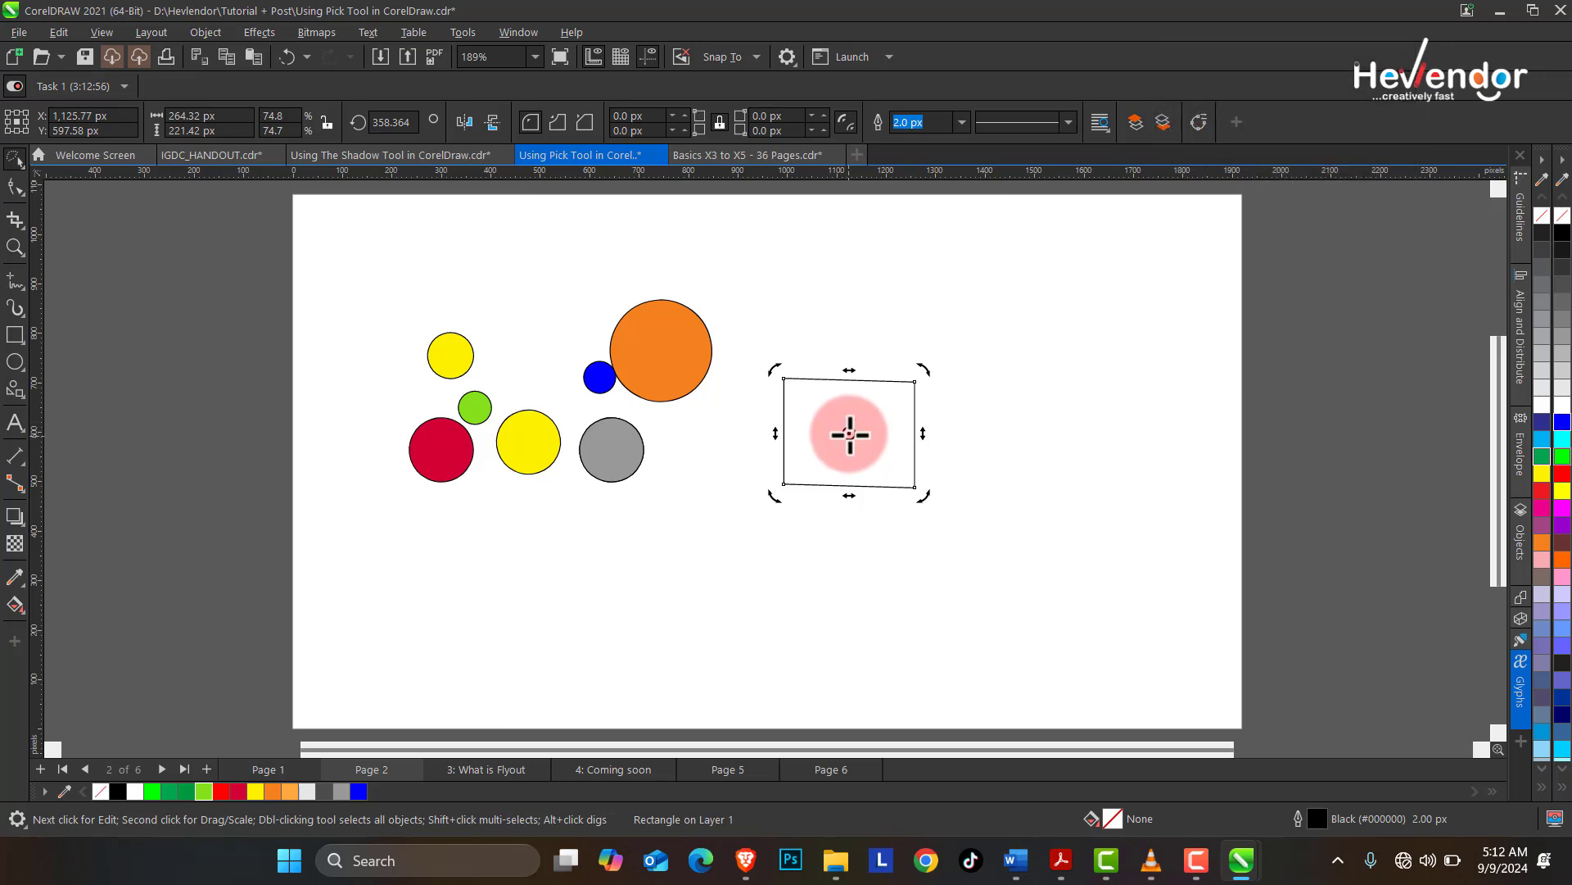
drag(849, 435, 918, 490)
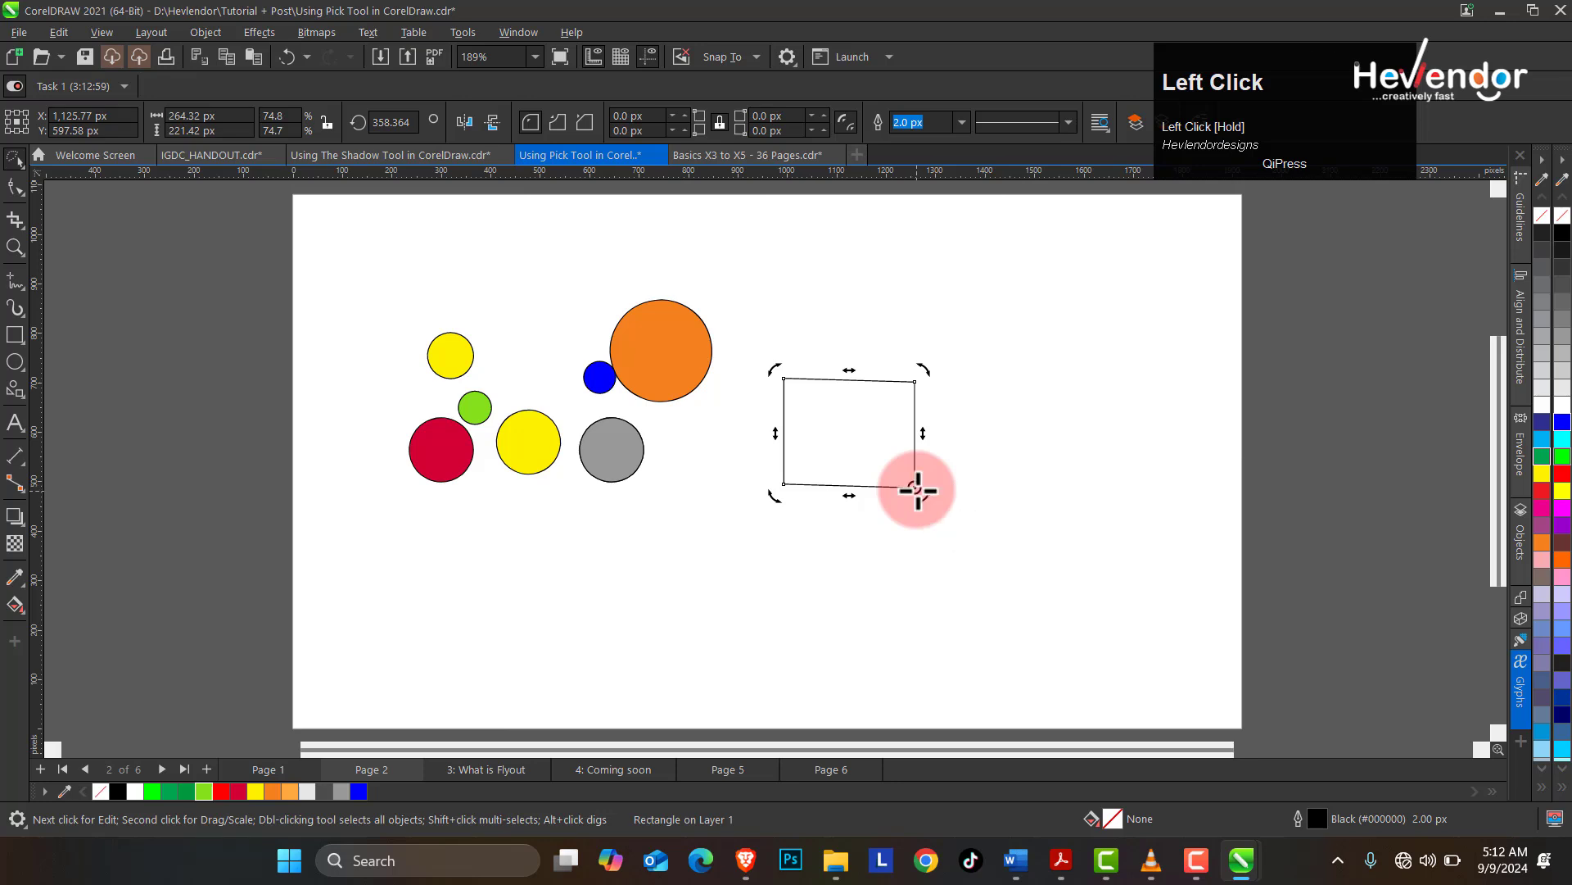
drag(925, 372, 925, 423)
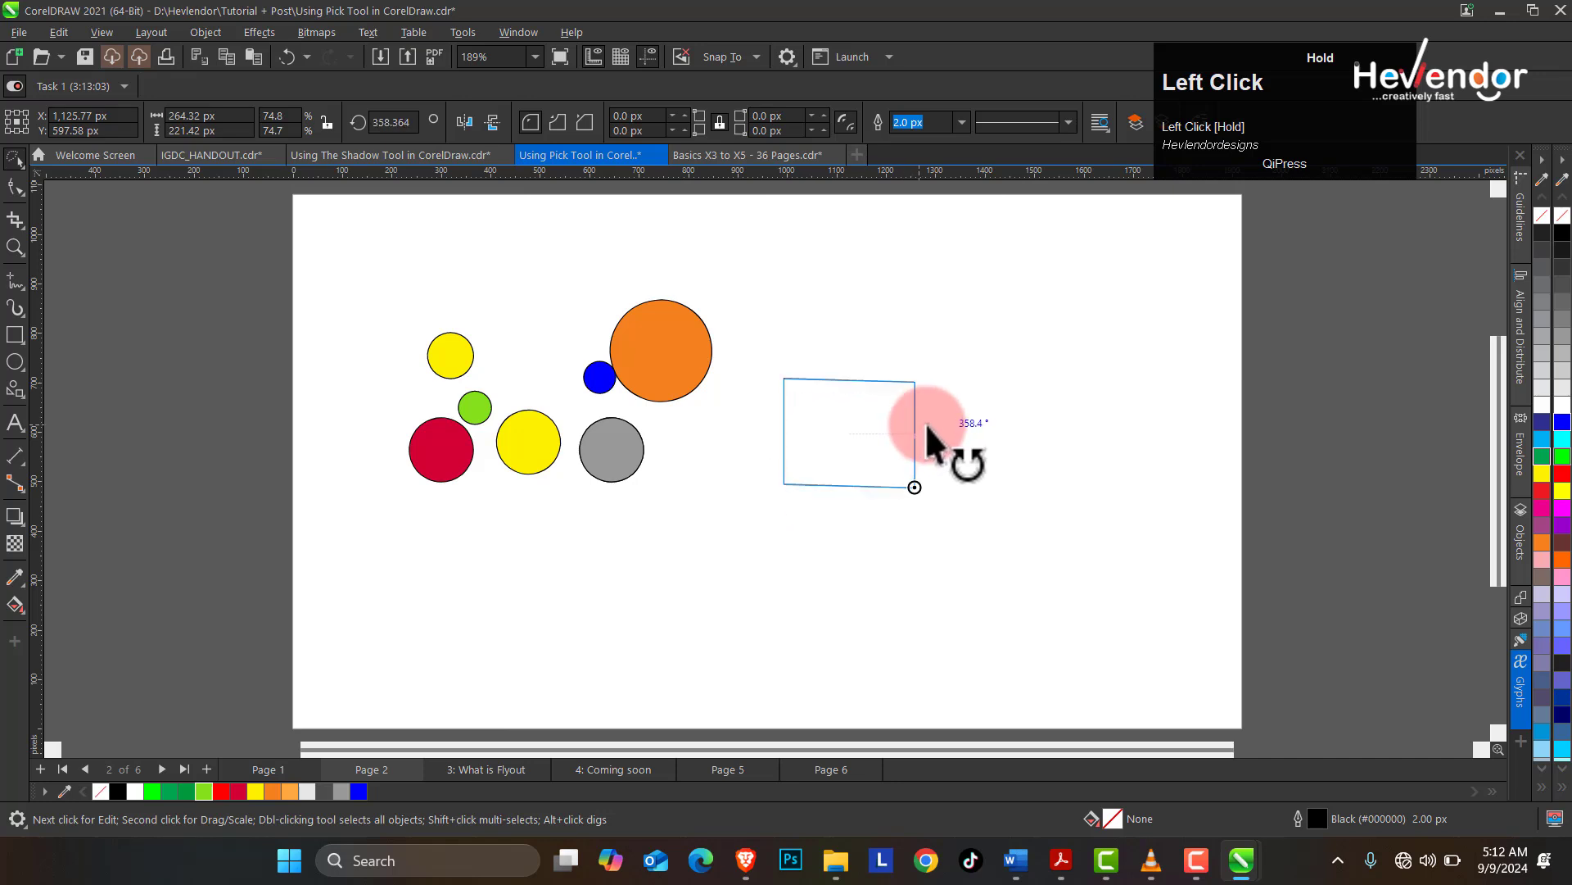
click(876, 424)
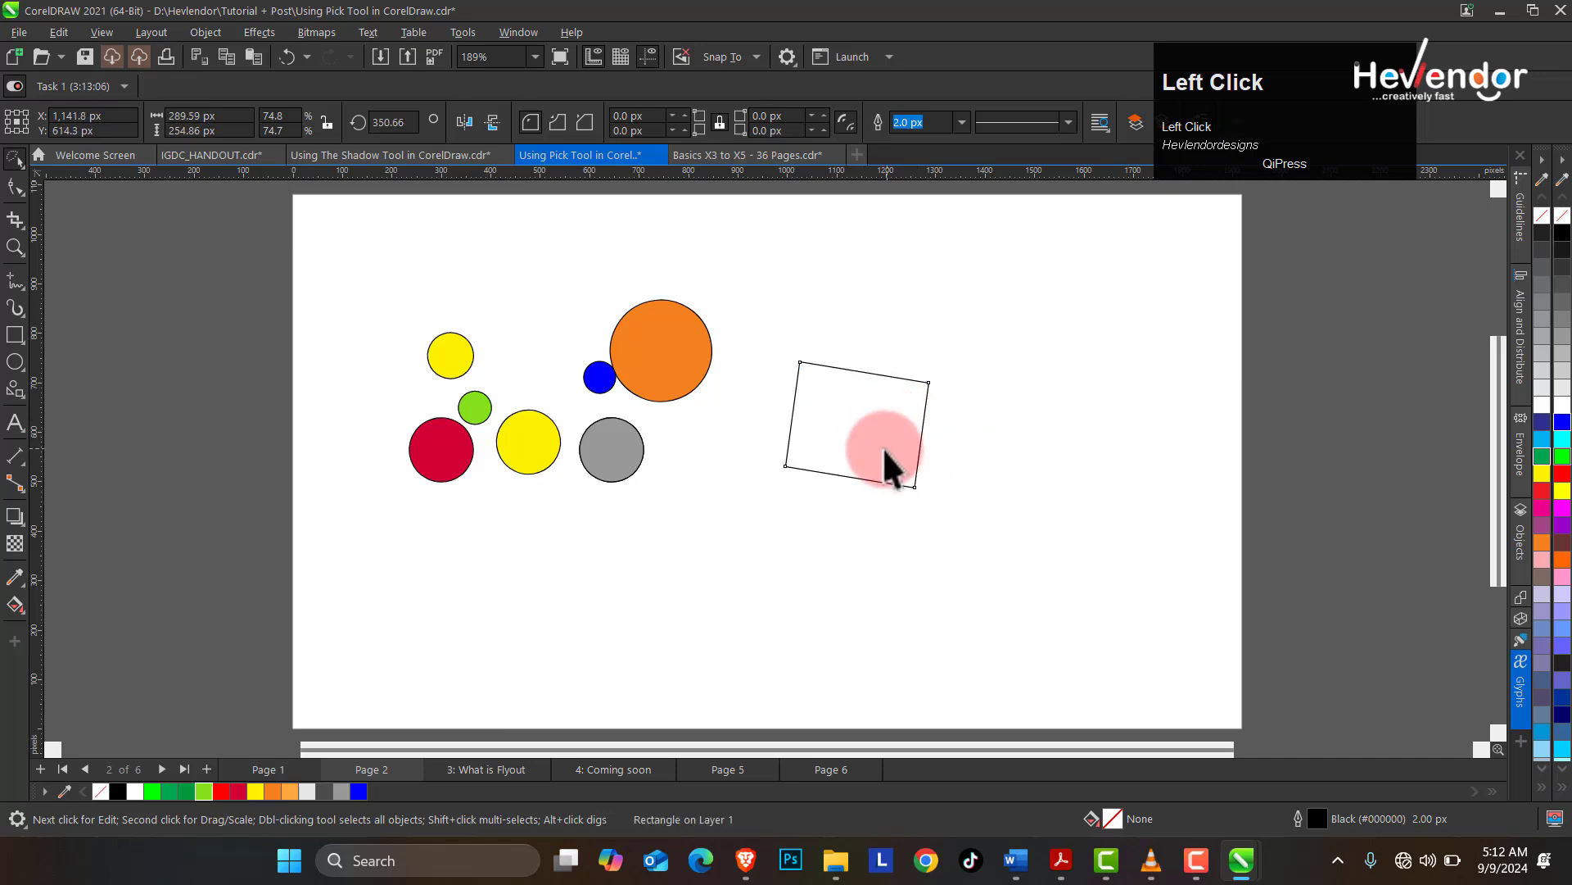
key(ctrl+z)
click(827, 391)
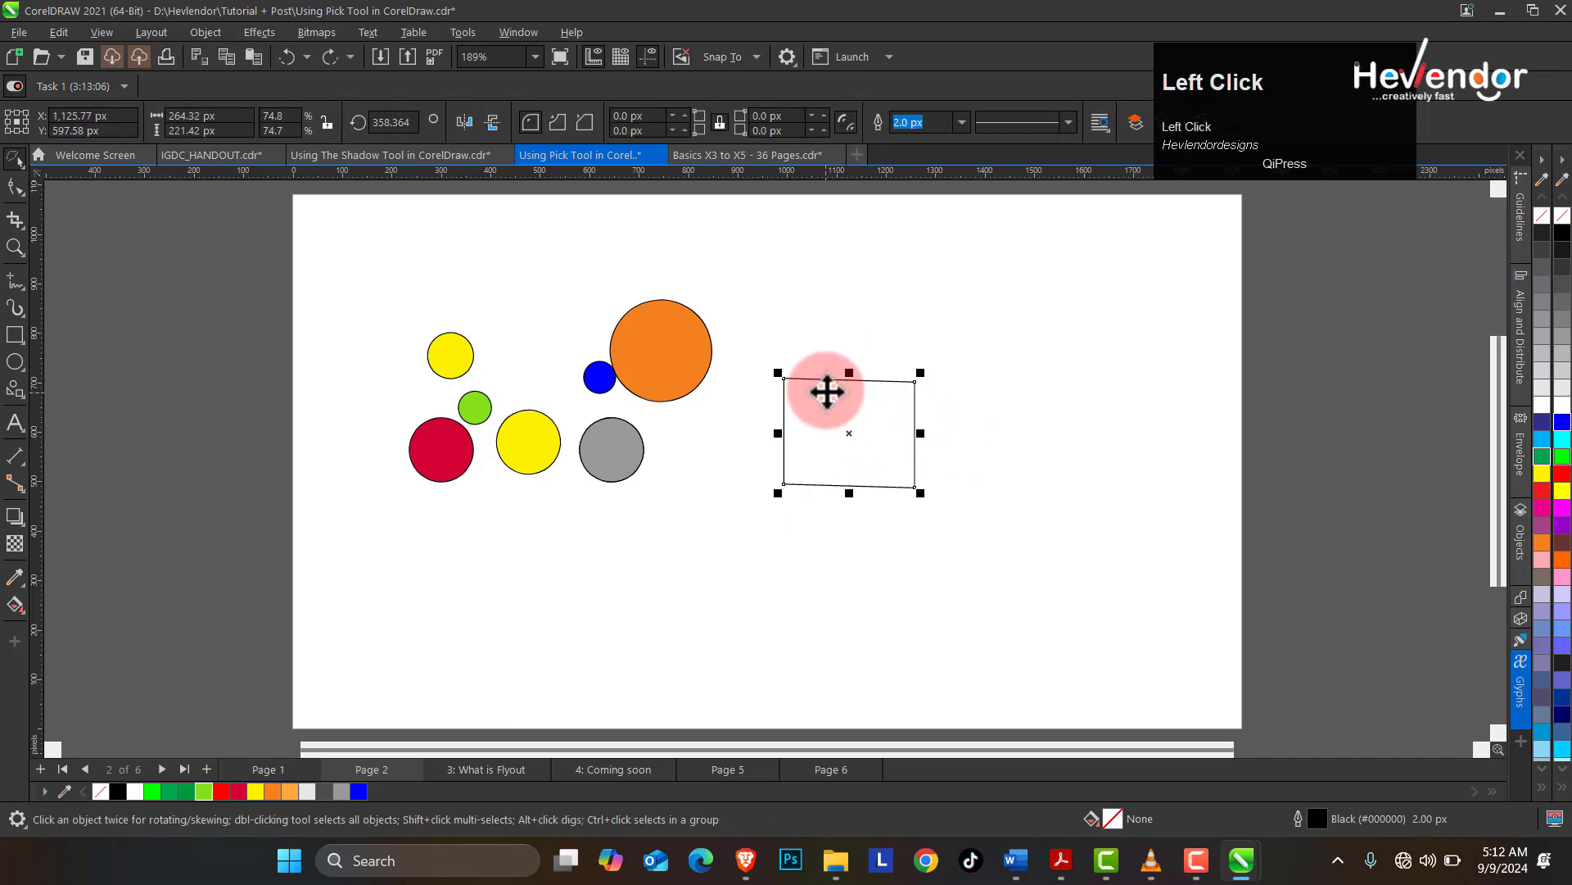
- Move the orange circle back between the small yellow and blue circles, to about X 504, Y 781 px, keeping the Freehand Pick tool active
click(676, 357)
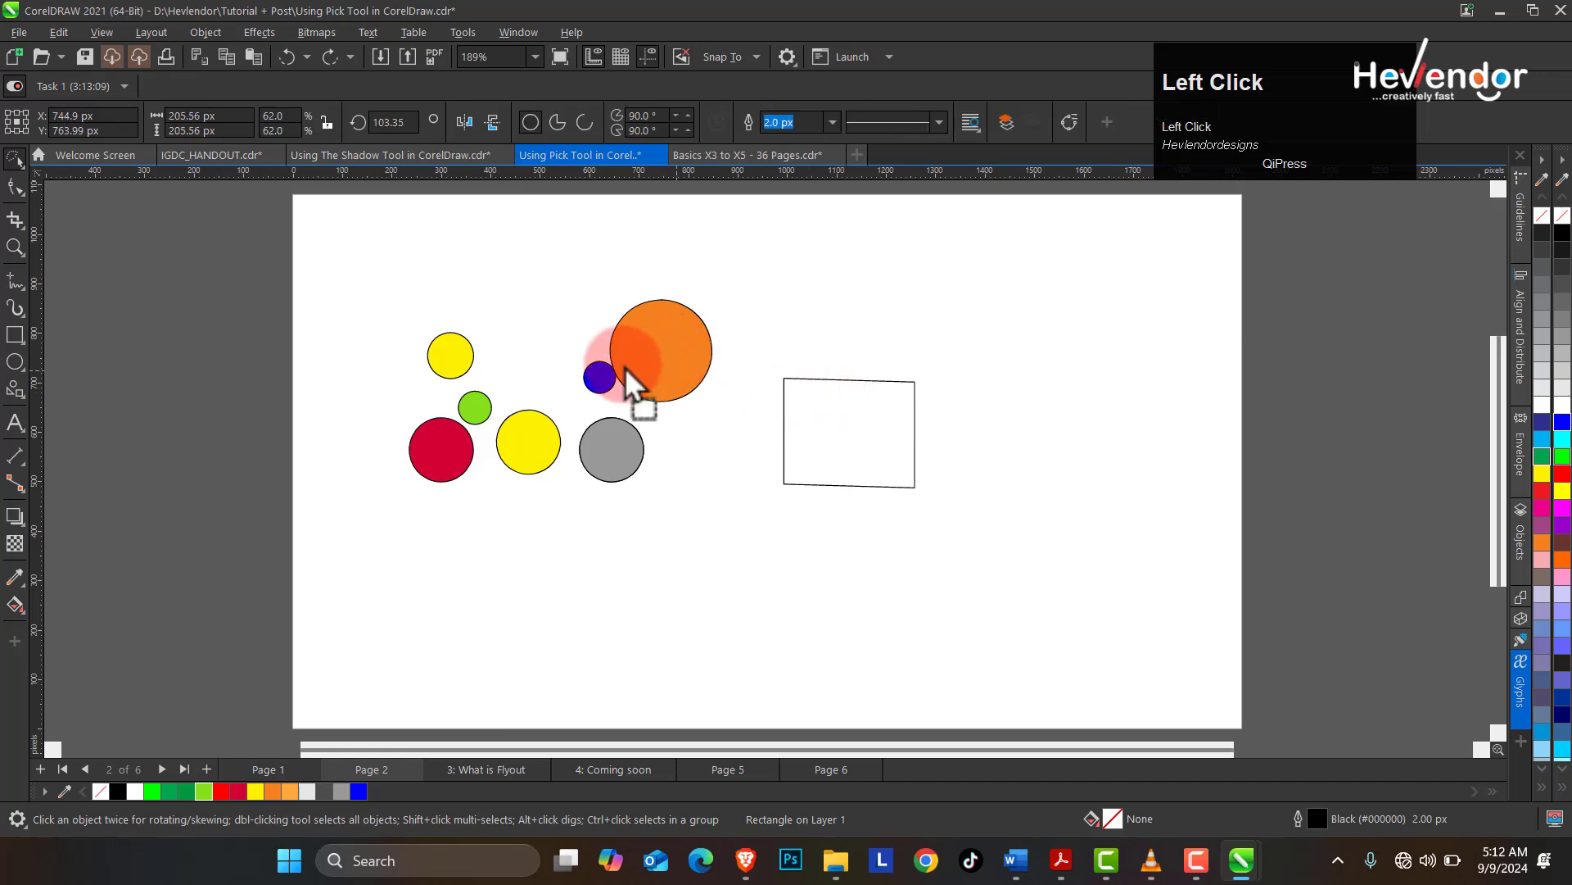
drag(625, 367, 506, 358)
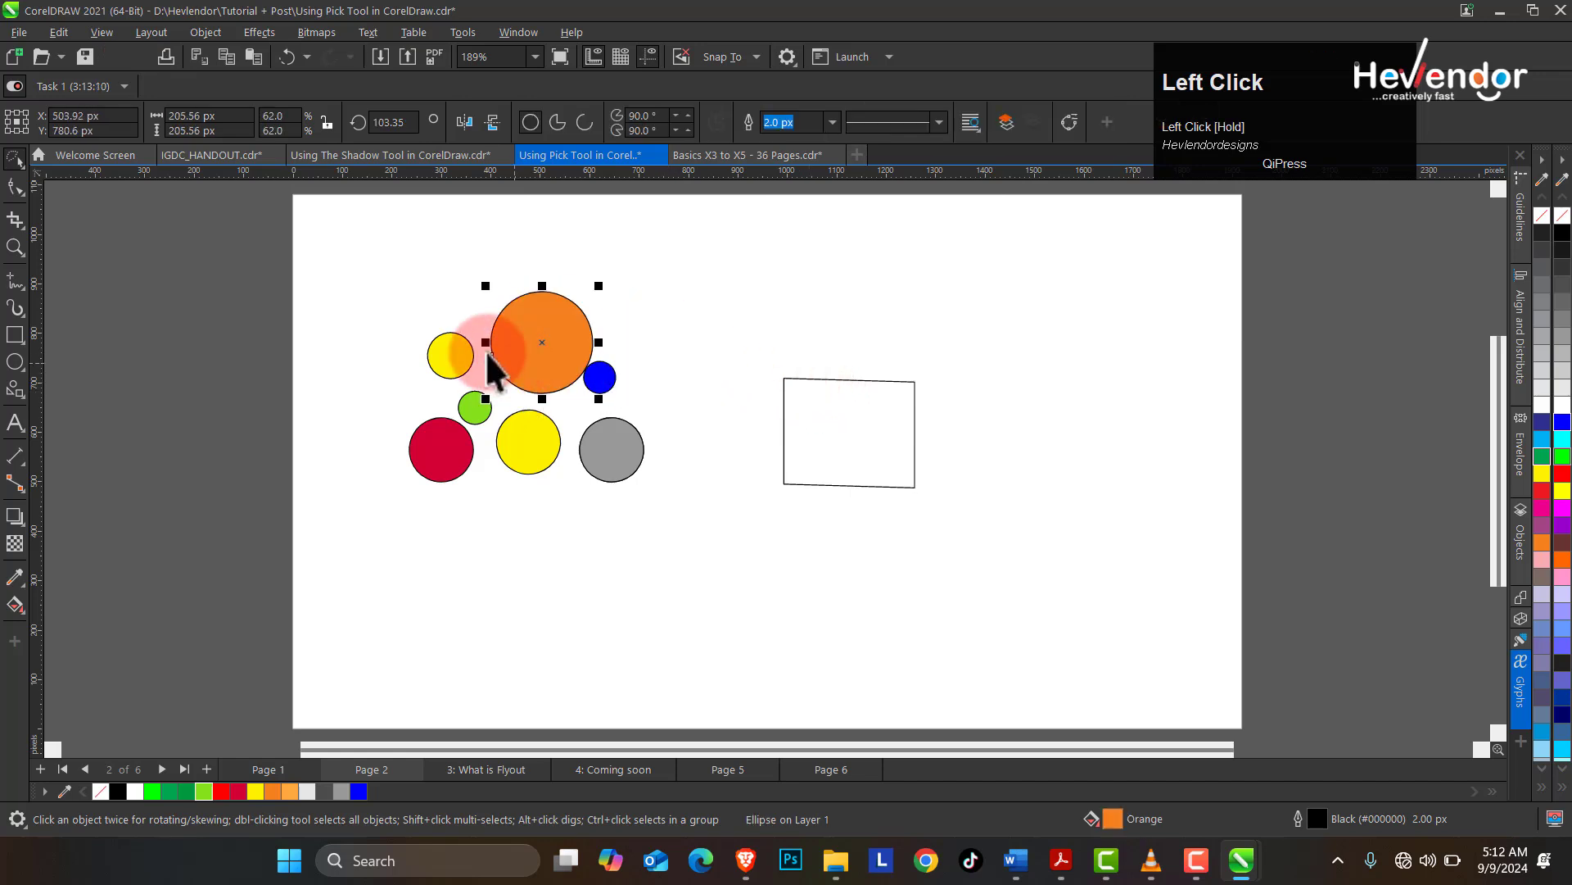
click(26, 165)
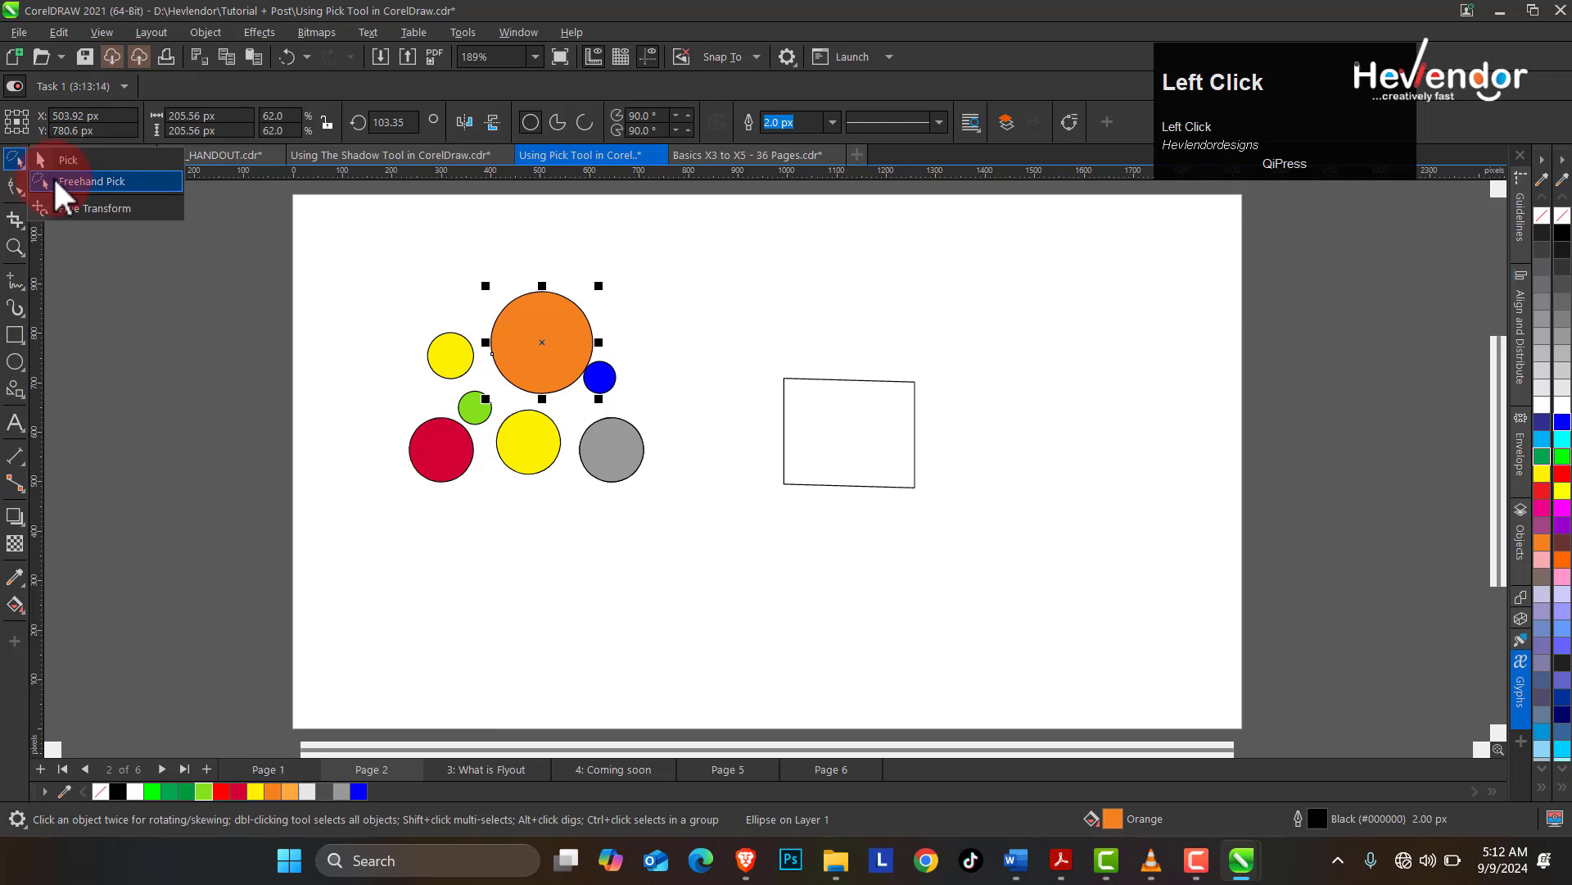
click(54, 180)
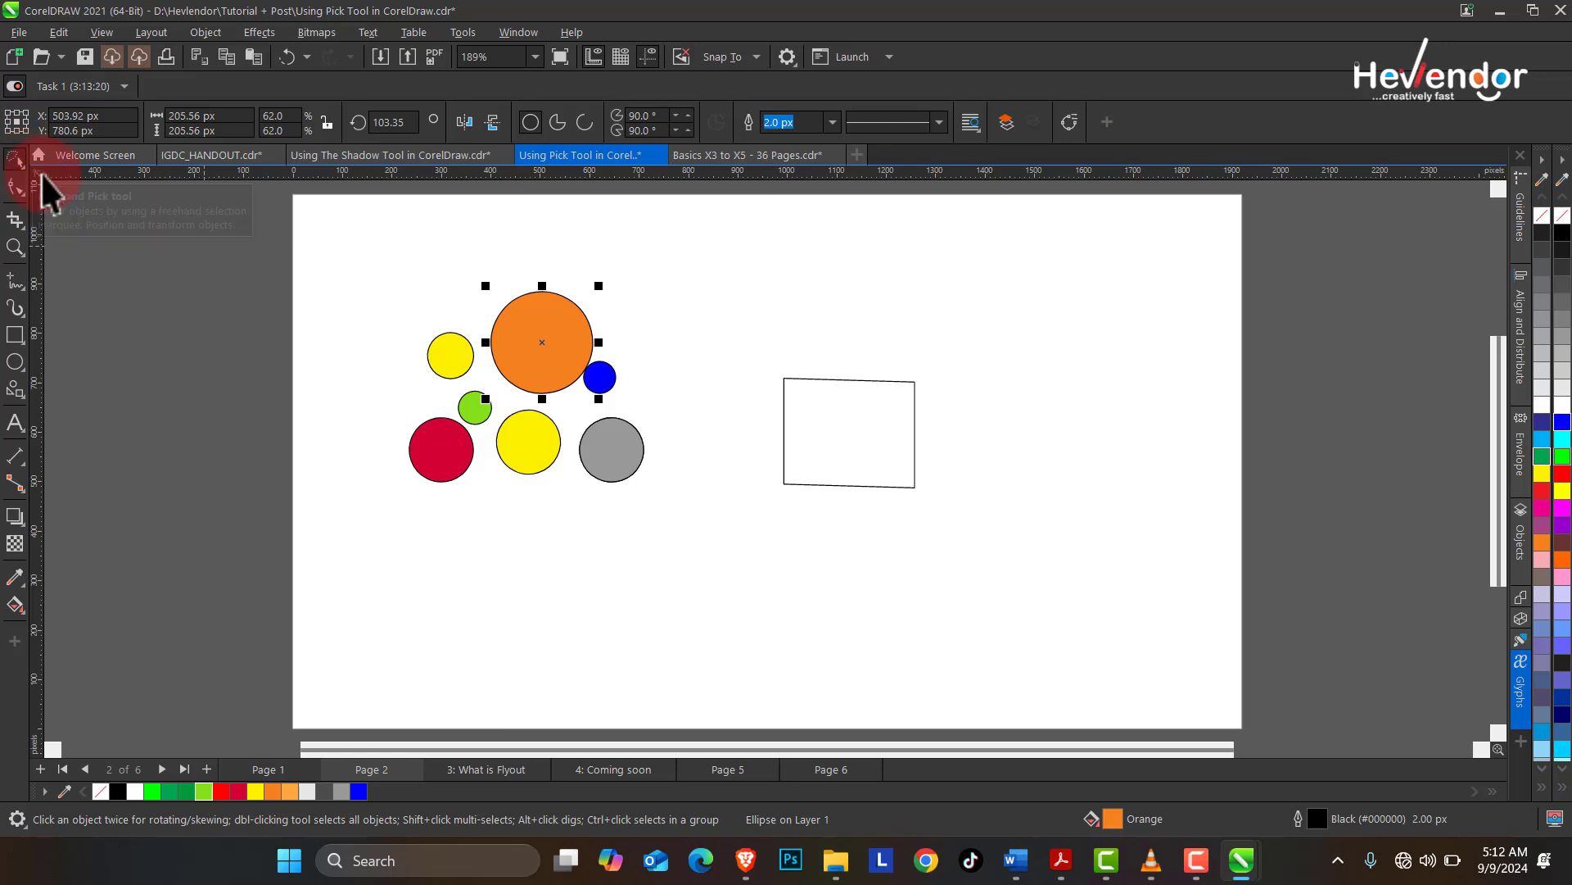
- Move the orange circle slightly toward the small yellow circle, to about X 478, Y 785 px, and select the unfilled quadrilateral
click(552, 349)
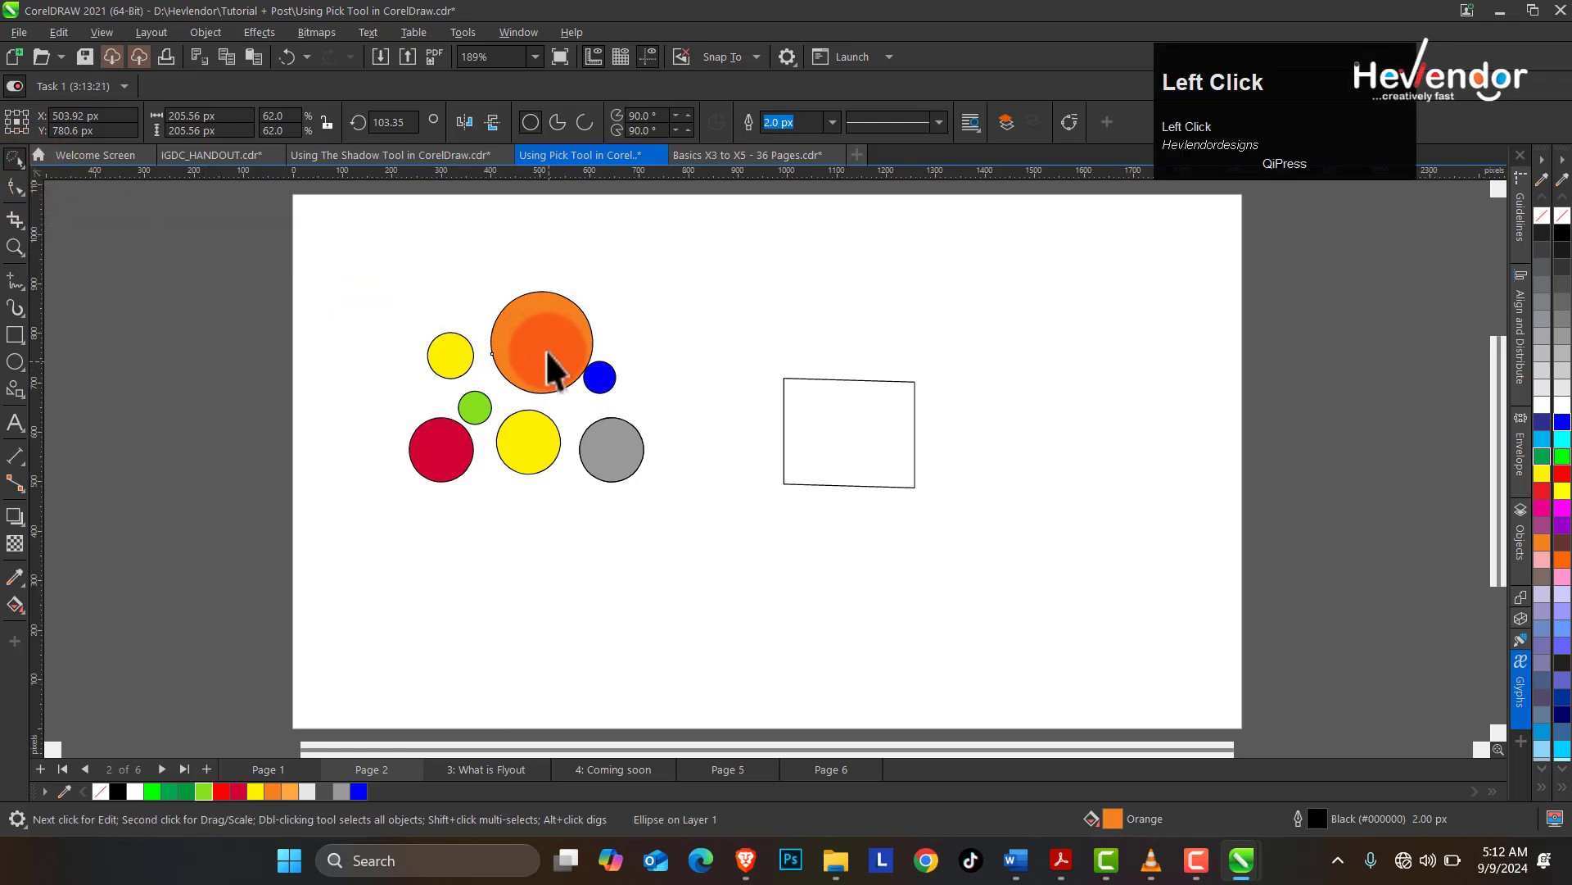
click(552, 352)
drag(551, 351, 537, 354)
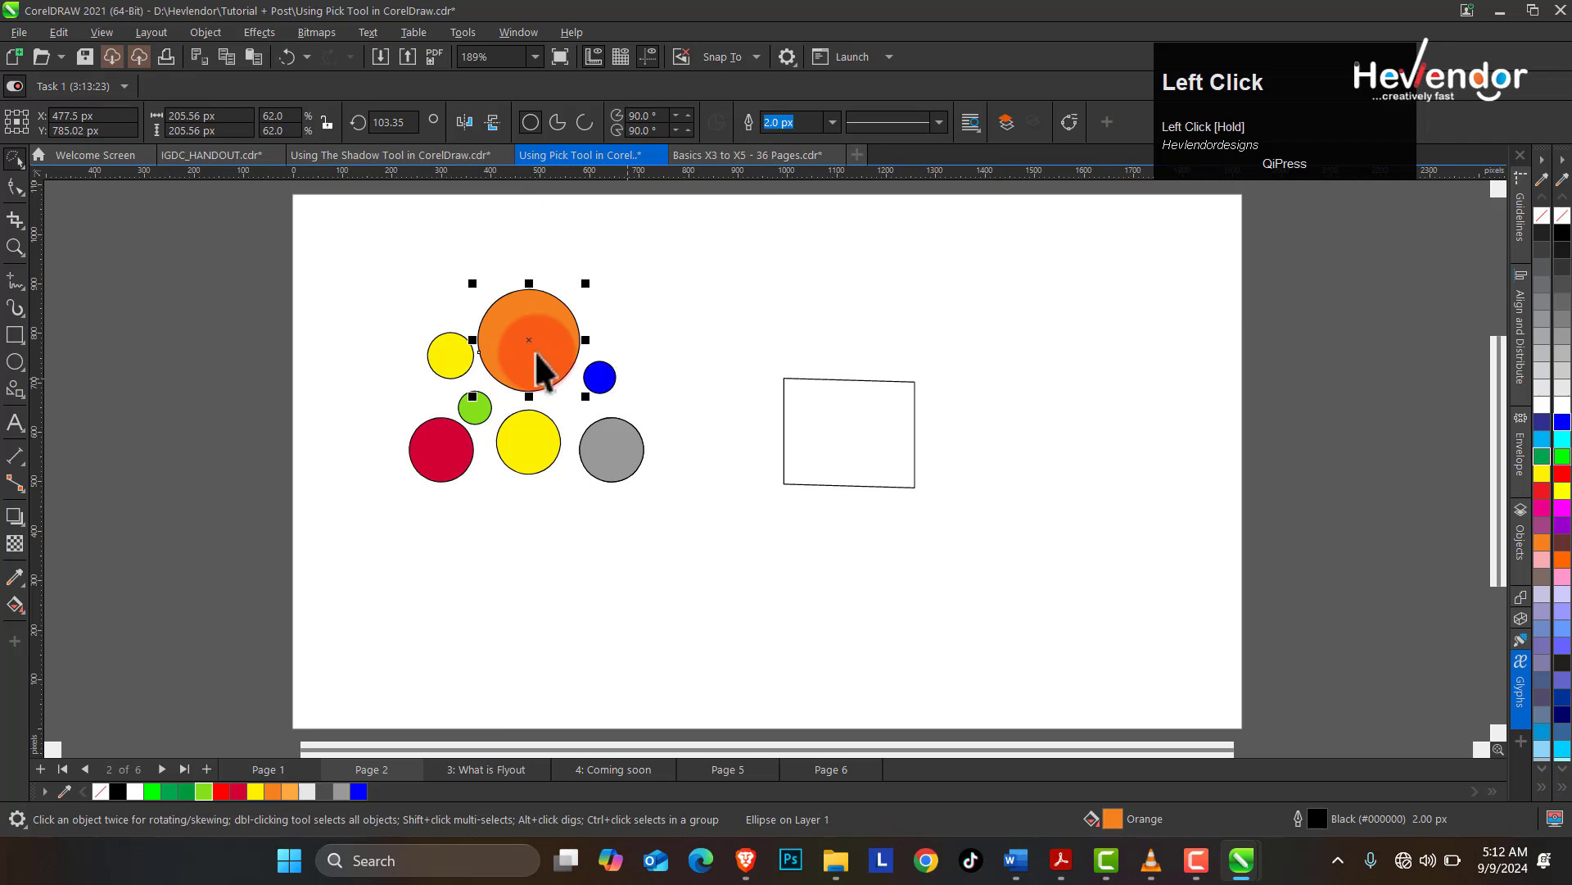
click(832, 414)
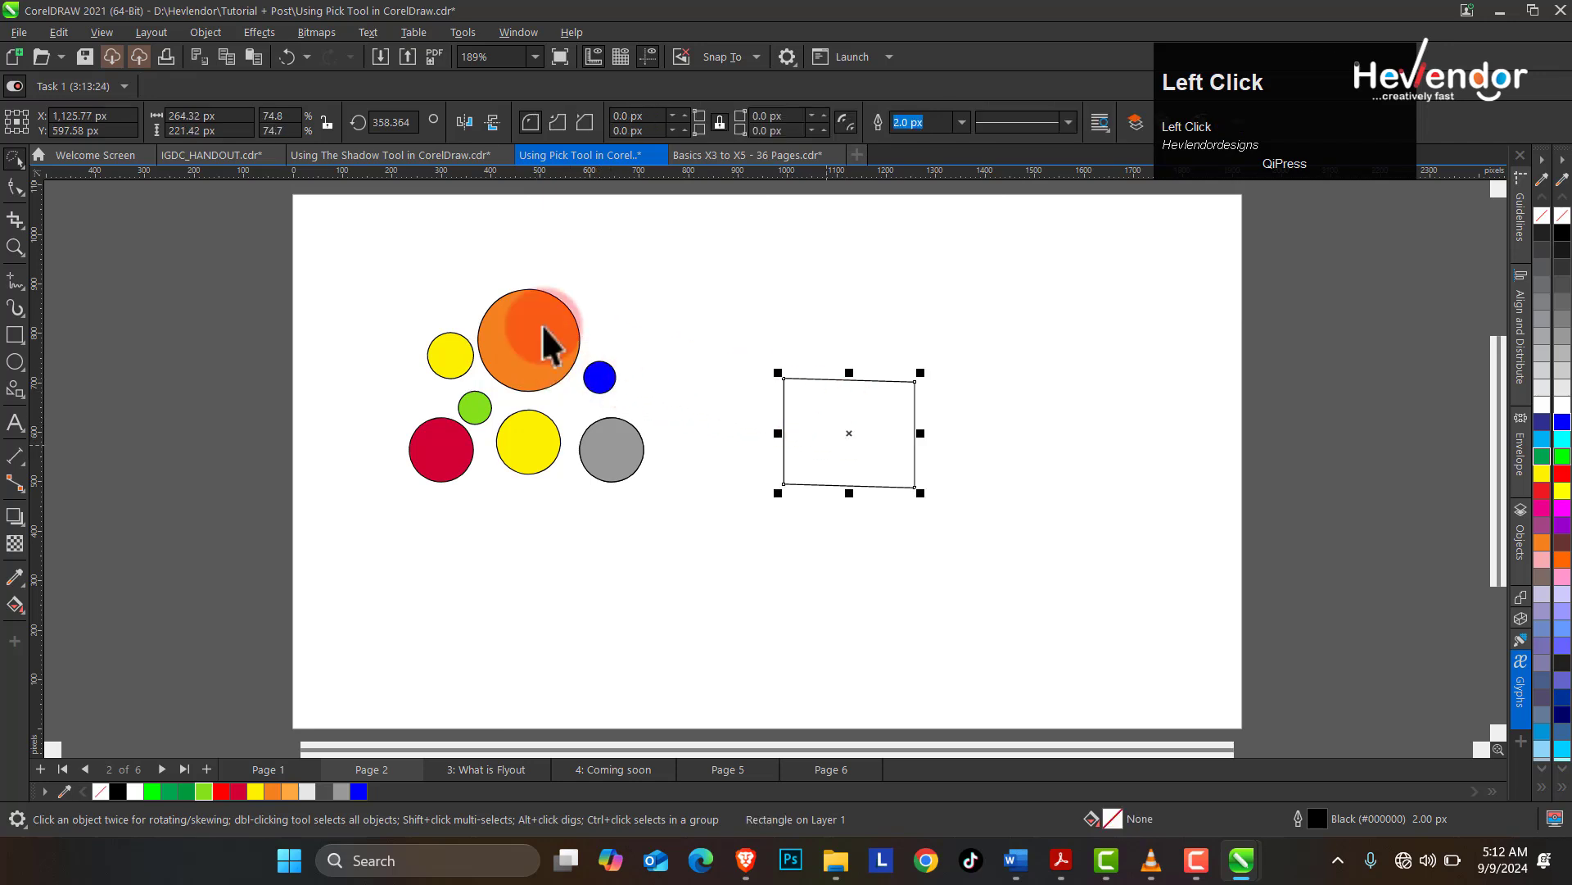
- Switch from the Freehand Pick tool to the Pick tool and select the orange circle
click(24, 169)
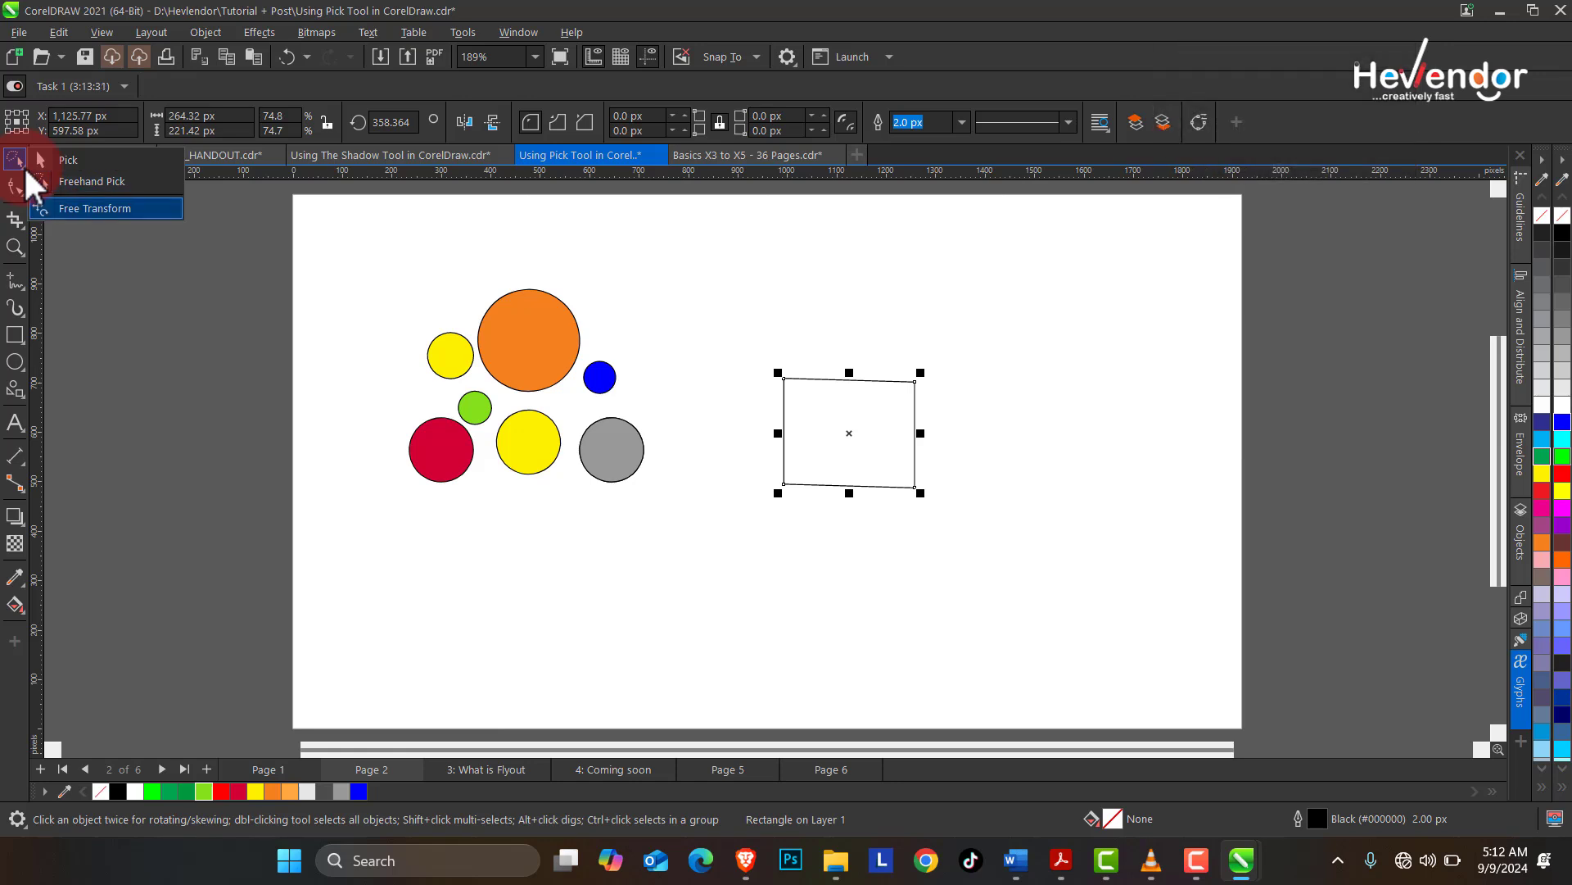
click(75, 180)
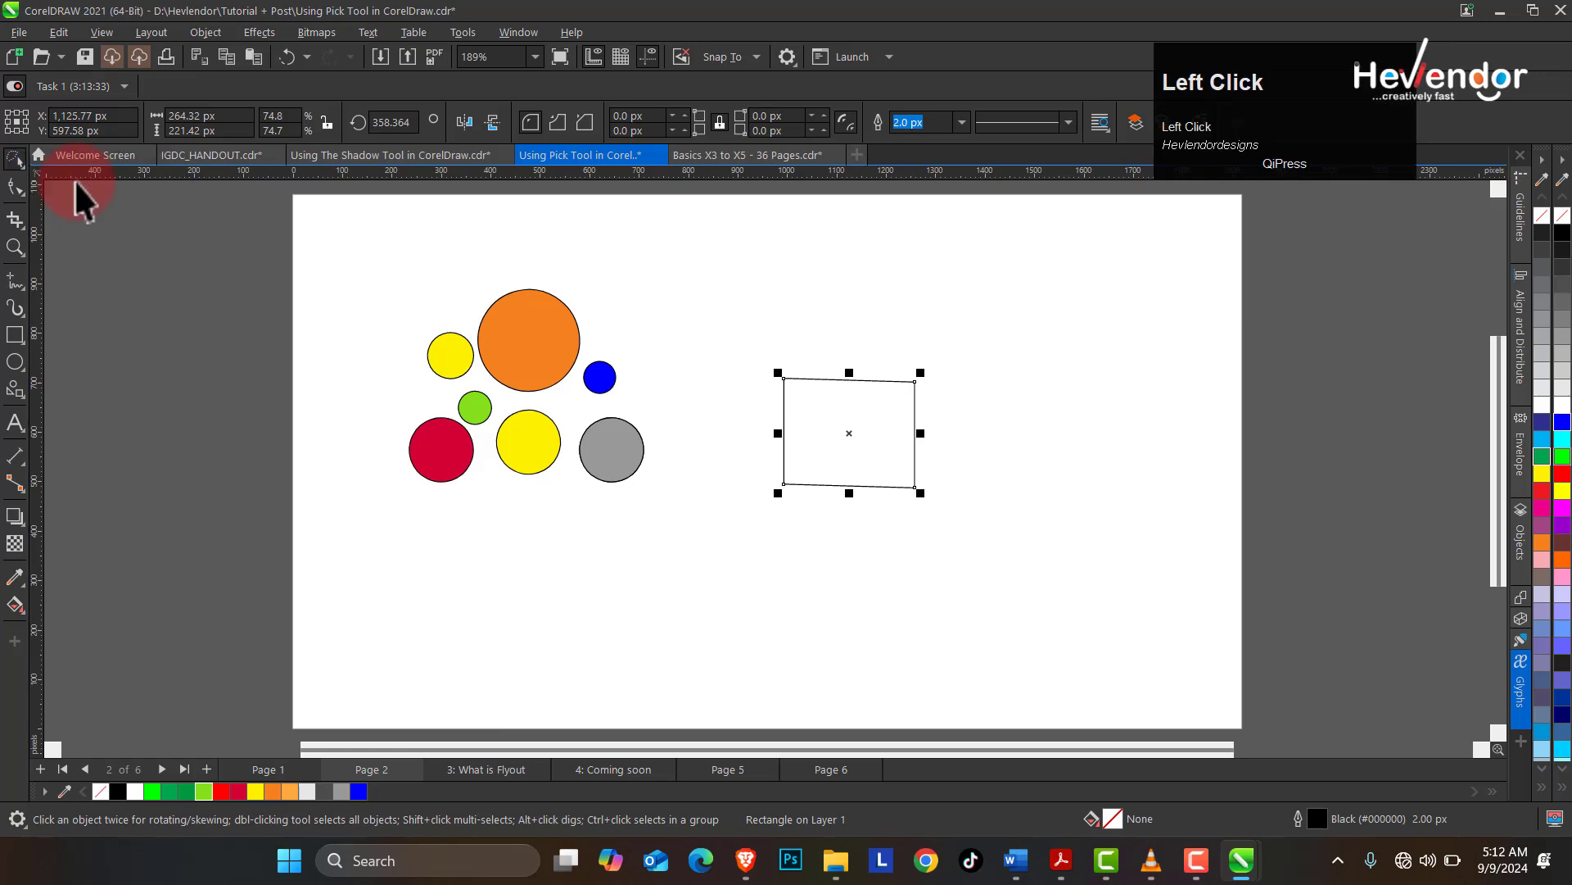
click(23, 164)
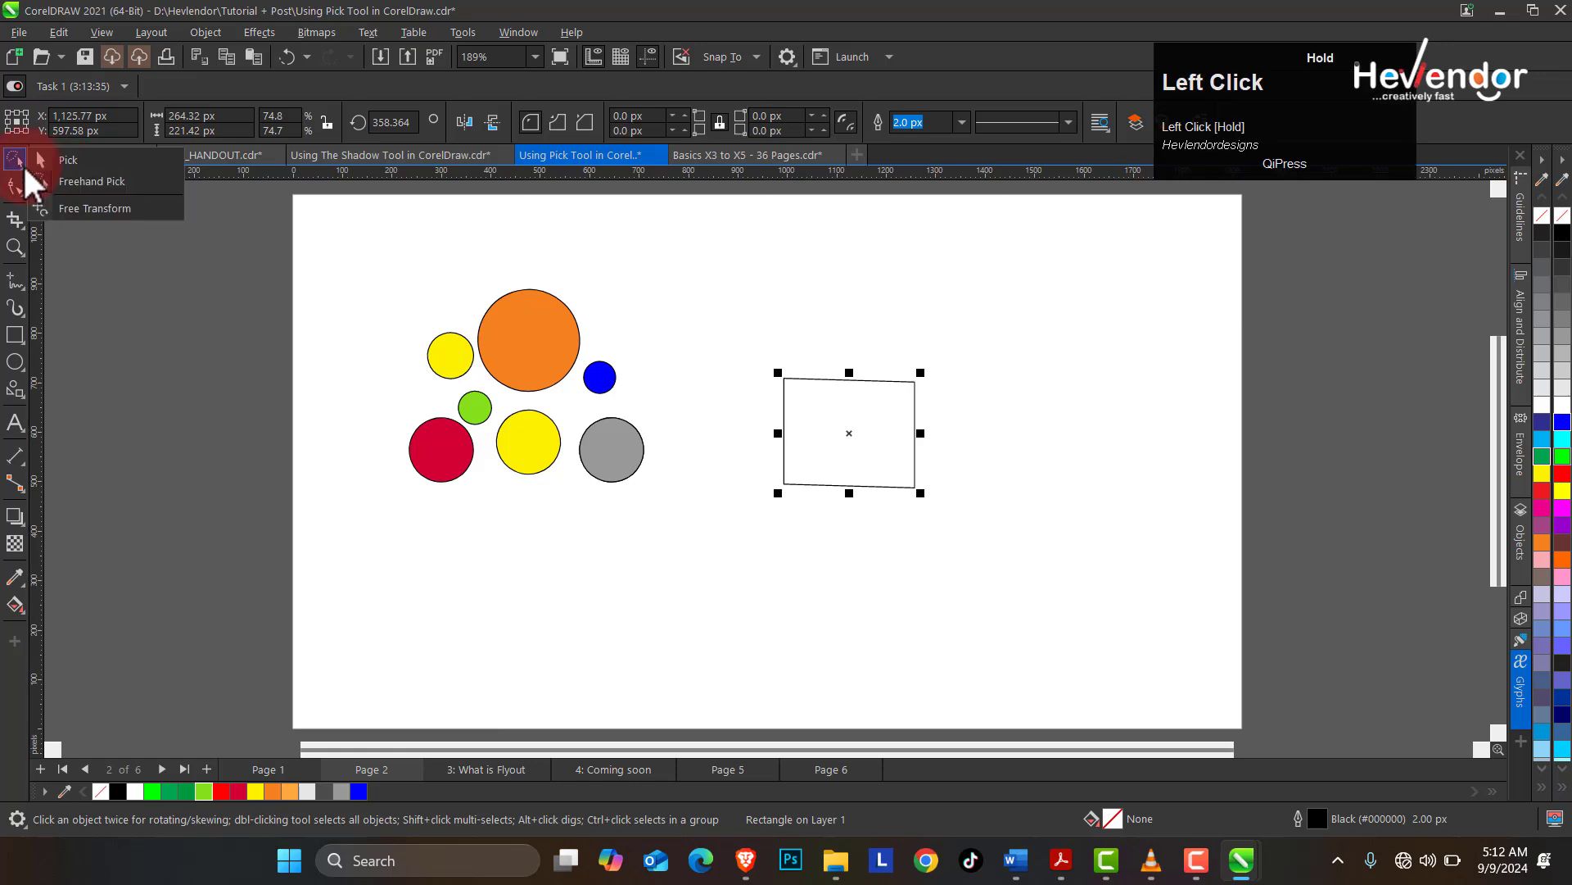
click(99, 166)
click(562, 339)
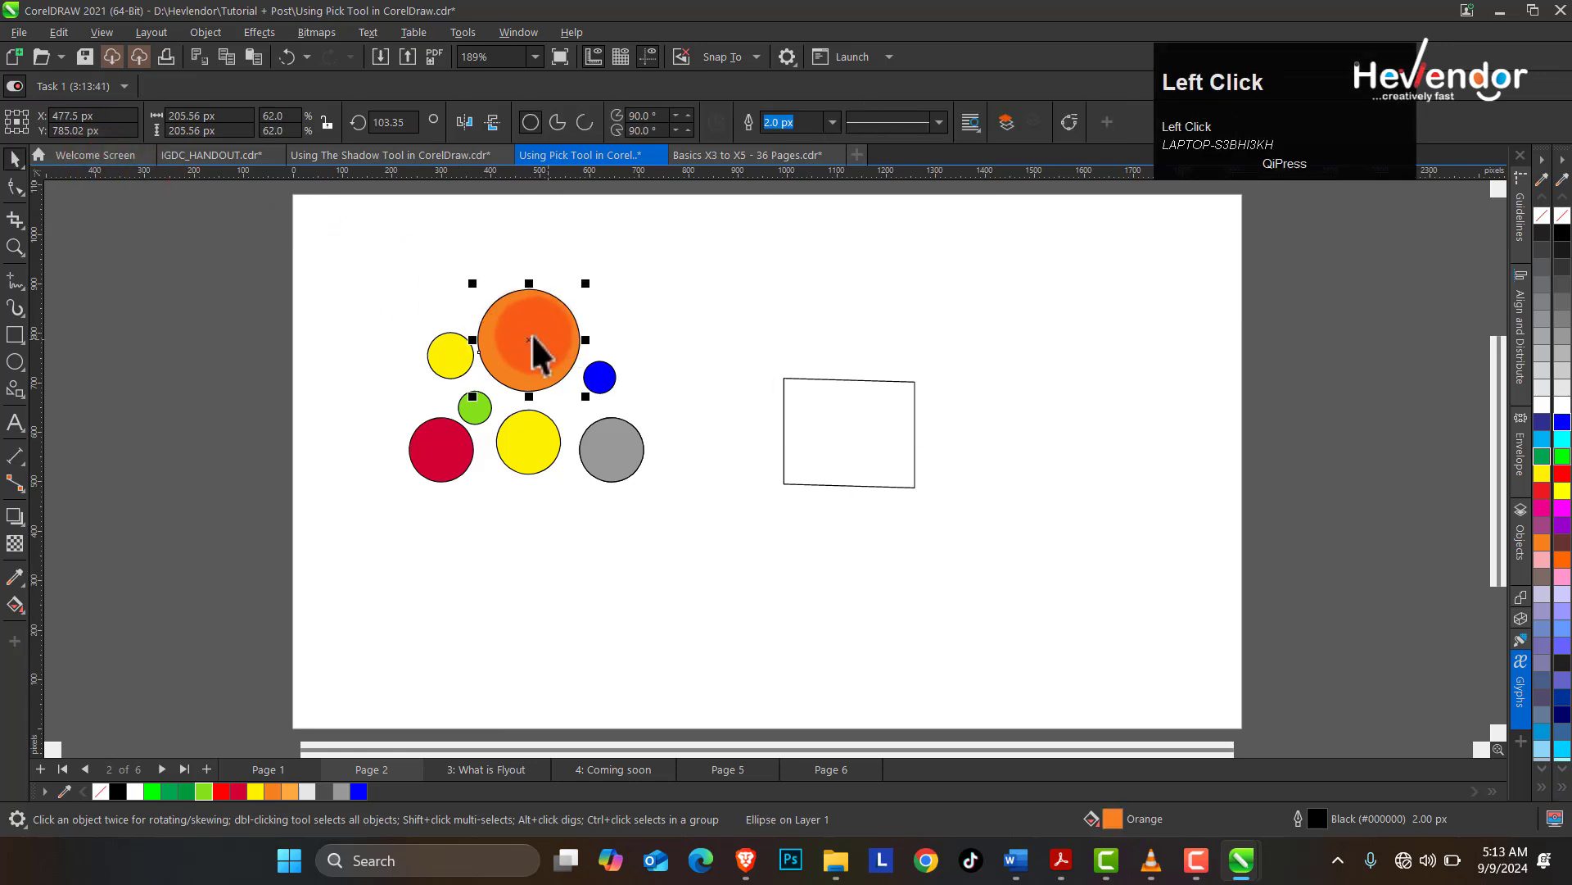
- Draw a nearly vertical straight line about 295 px long between the circles and the quadrilateral using the Freehand tool, and return to the Pick tool
click(14, 280)
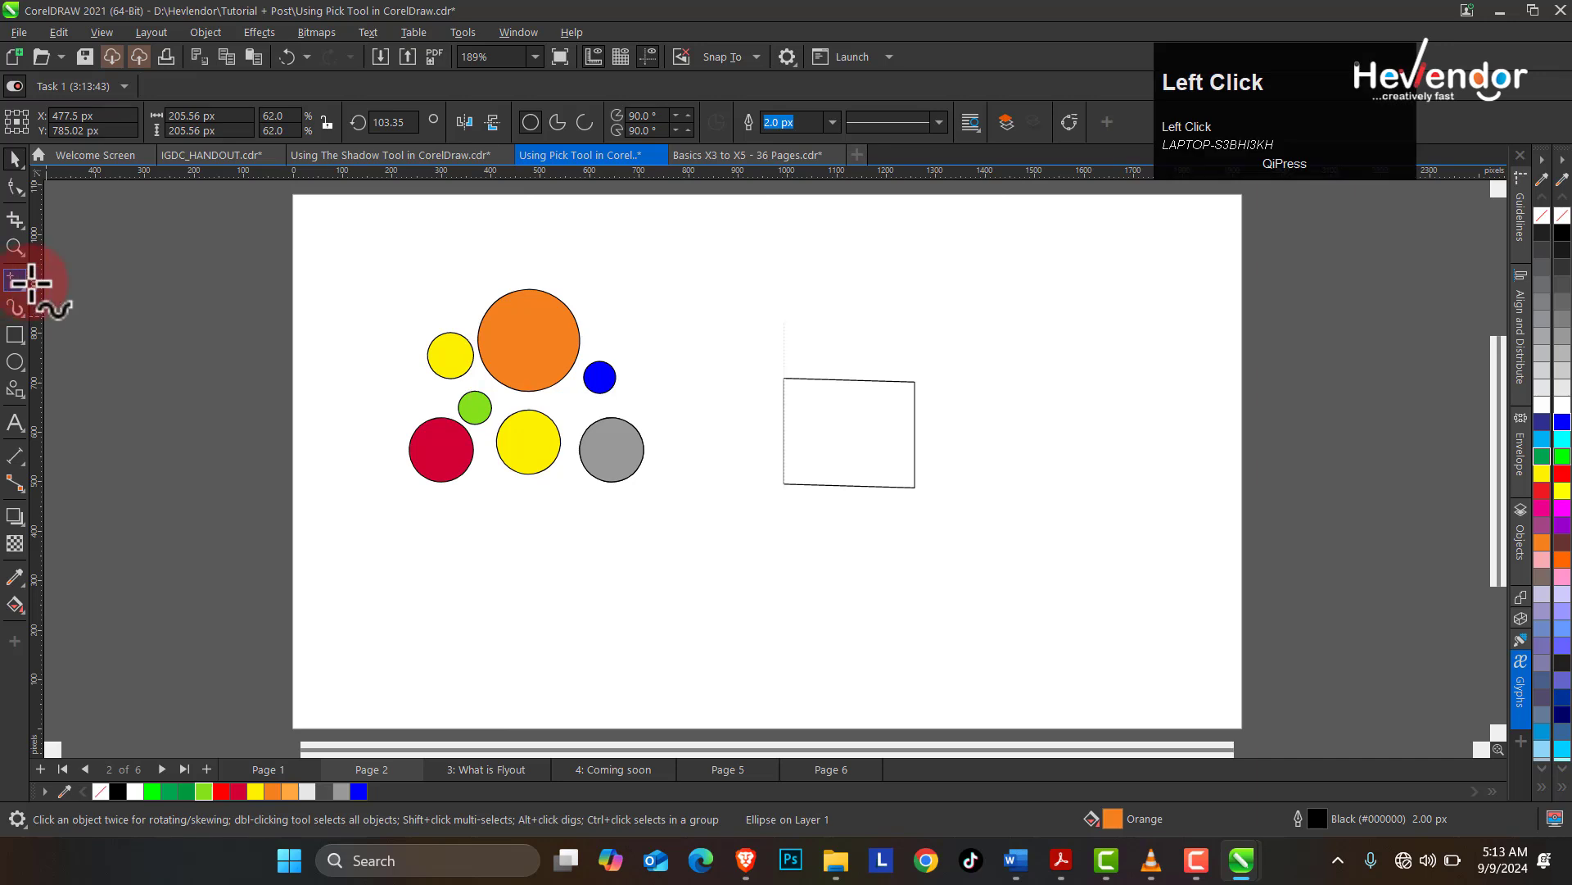
click(724, 279)
click(735, 424)
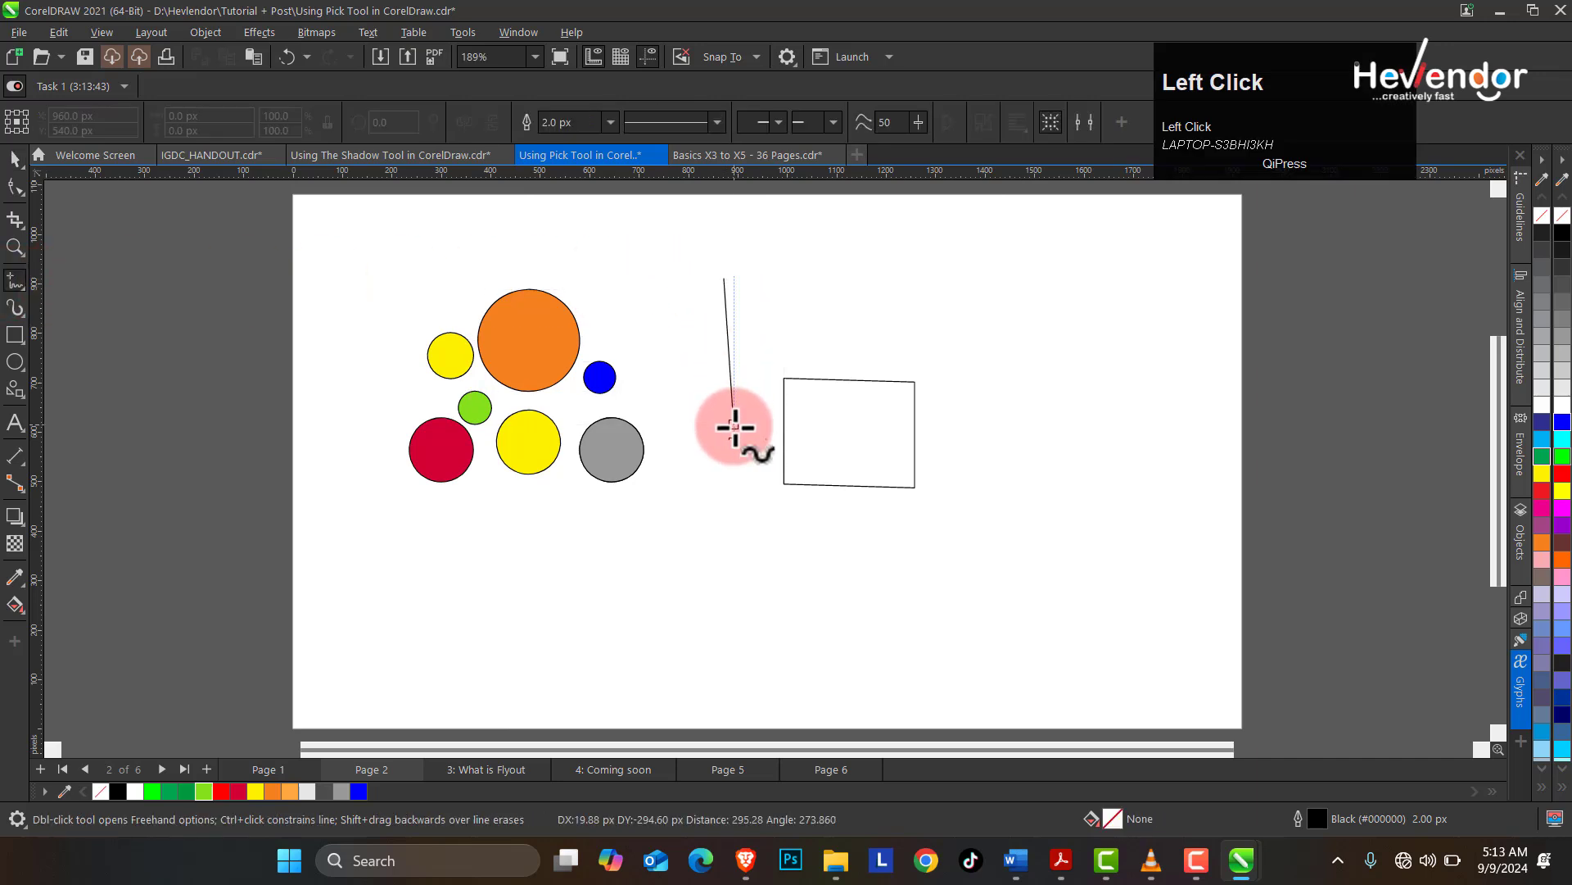
click(15, 158)
- Try rotating the unfilled quadrilateral clockwise around its lower-right corner, and undo the rotation
click(860, 430)
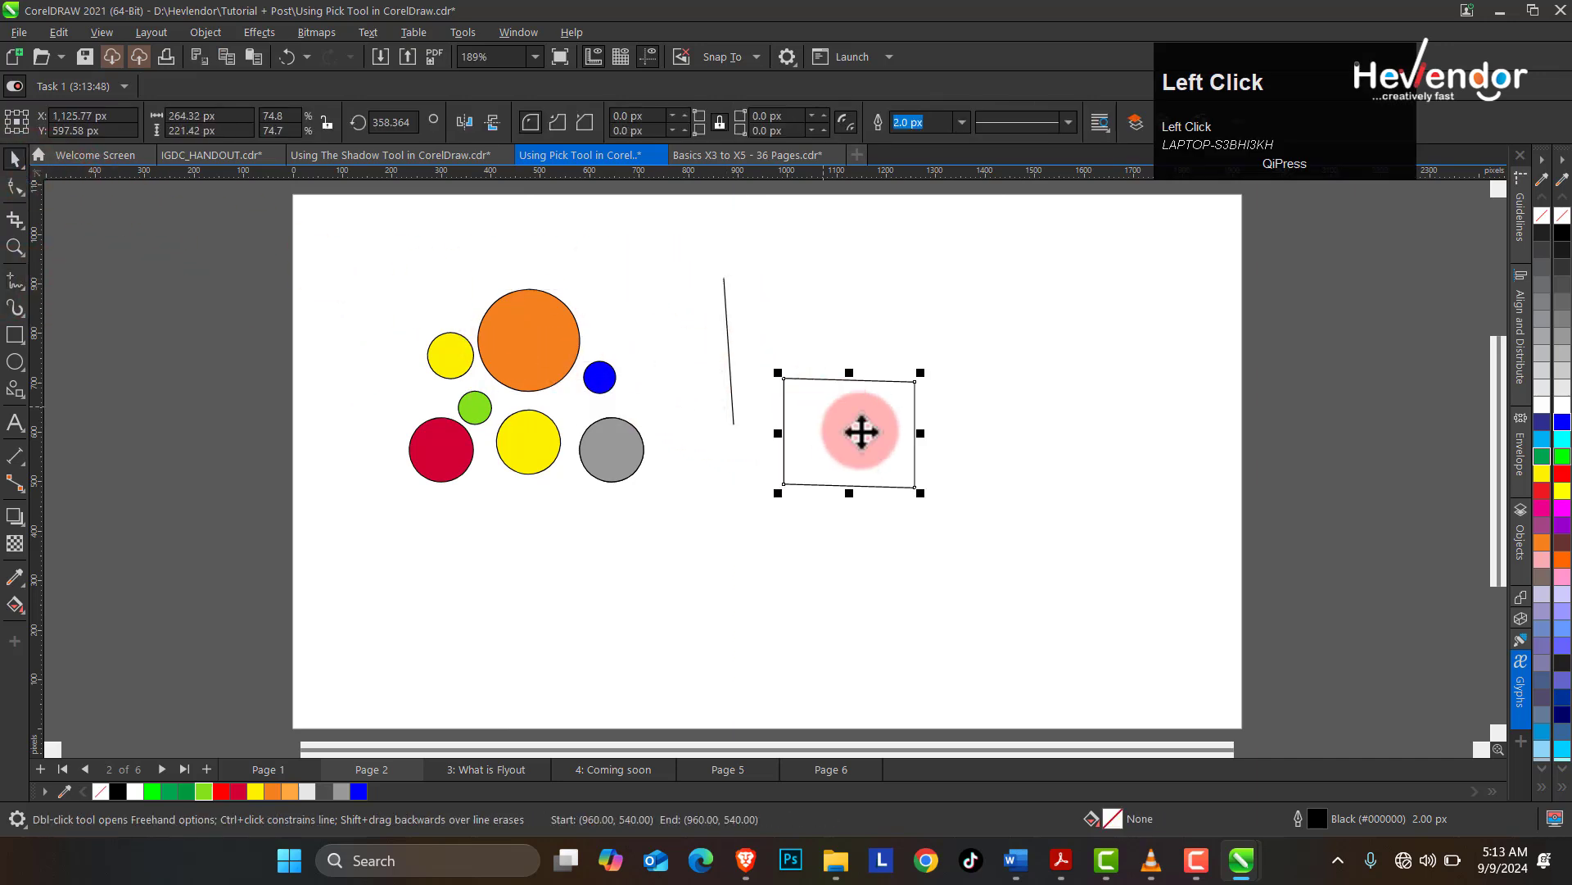
click(860, 430)
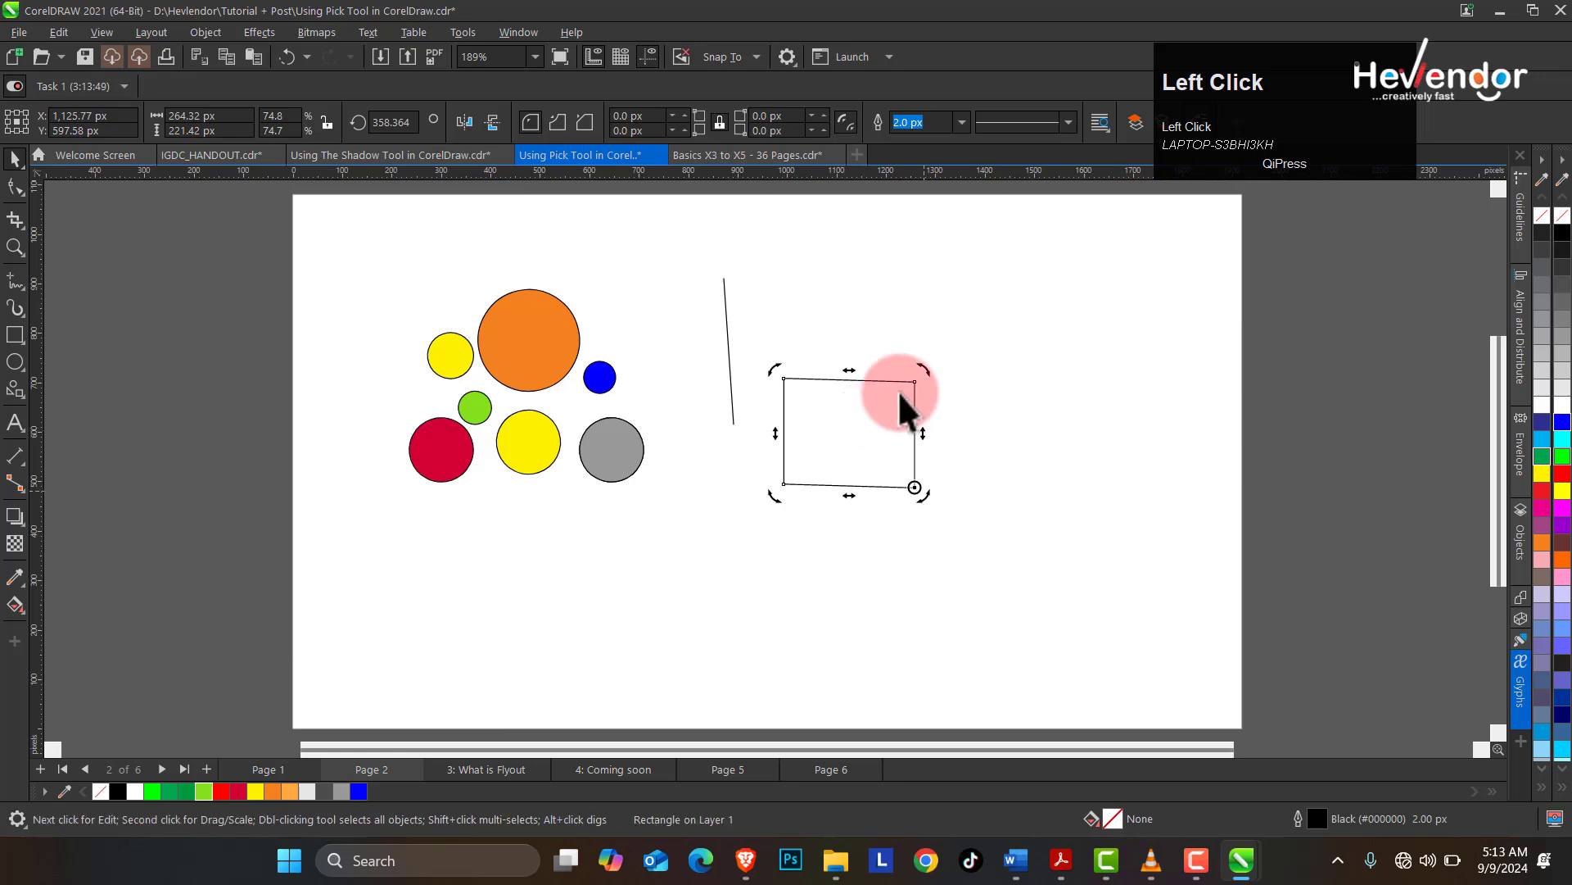
drag(922, 370, 974, 481)
key(ctrl+z)
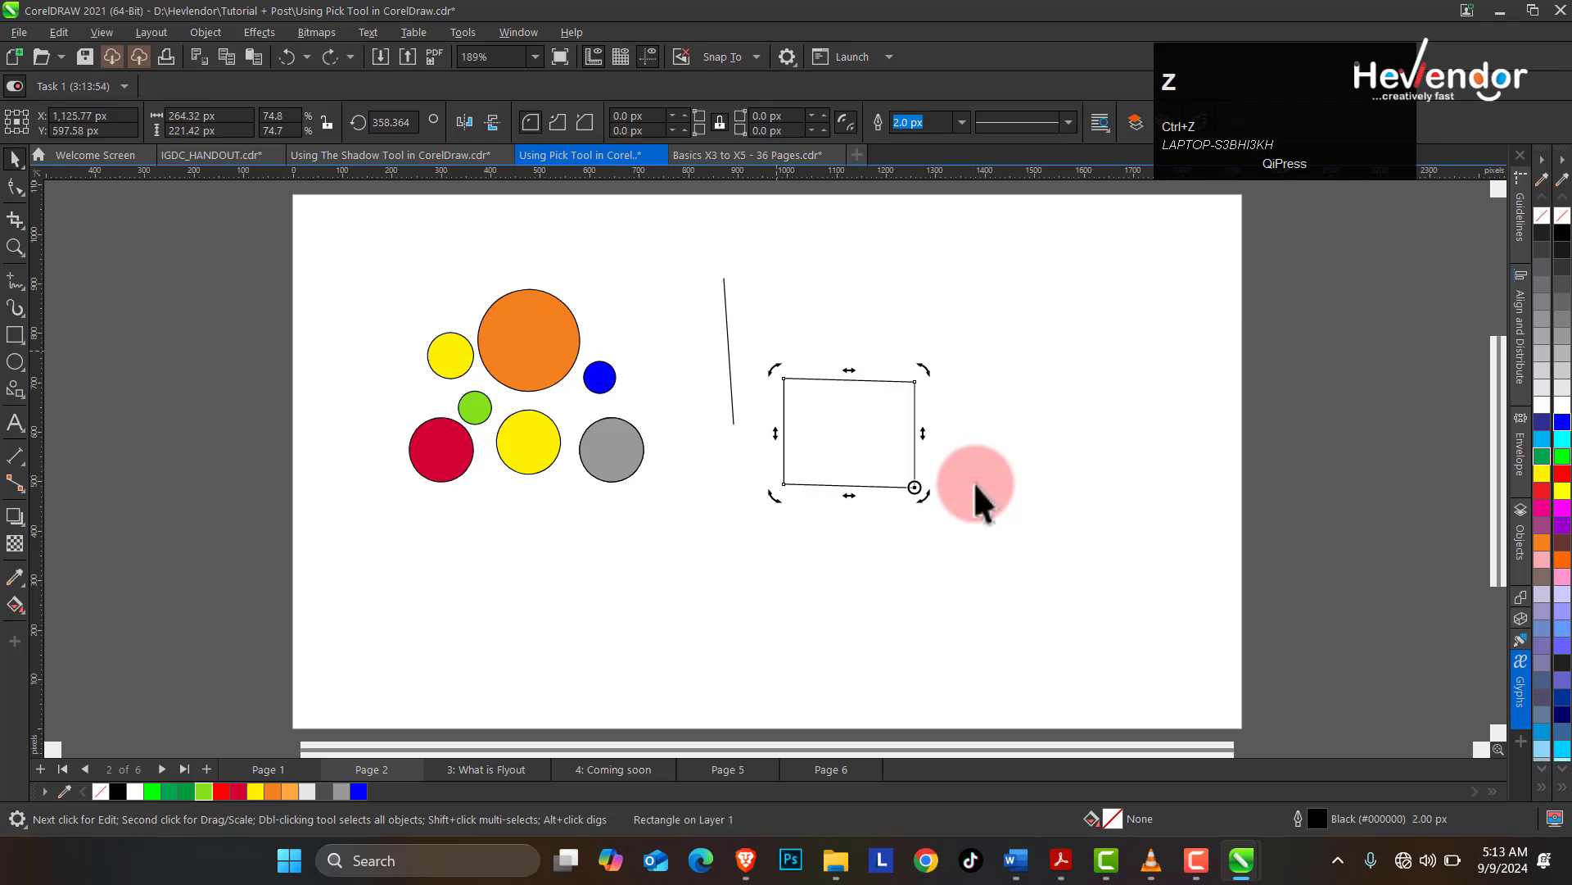
- Draw a rectangle about 350 by 154 px below the grey circle and return to the Pick tool
click(15, 334)
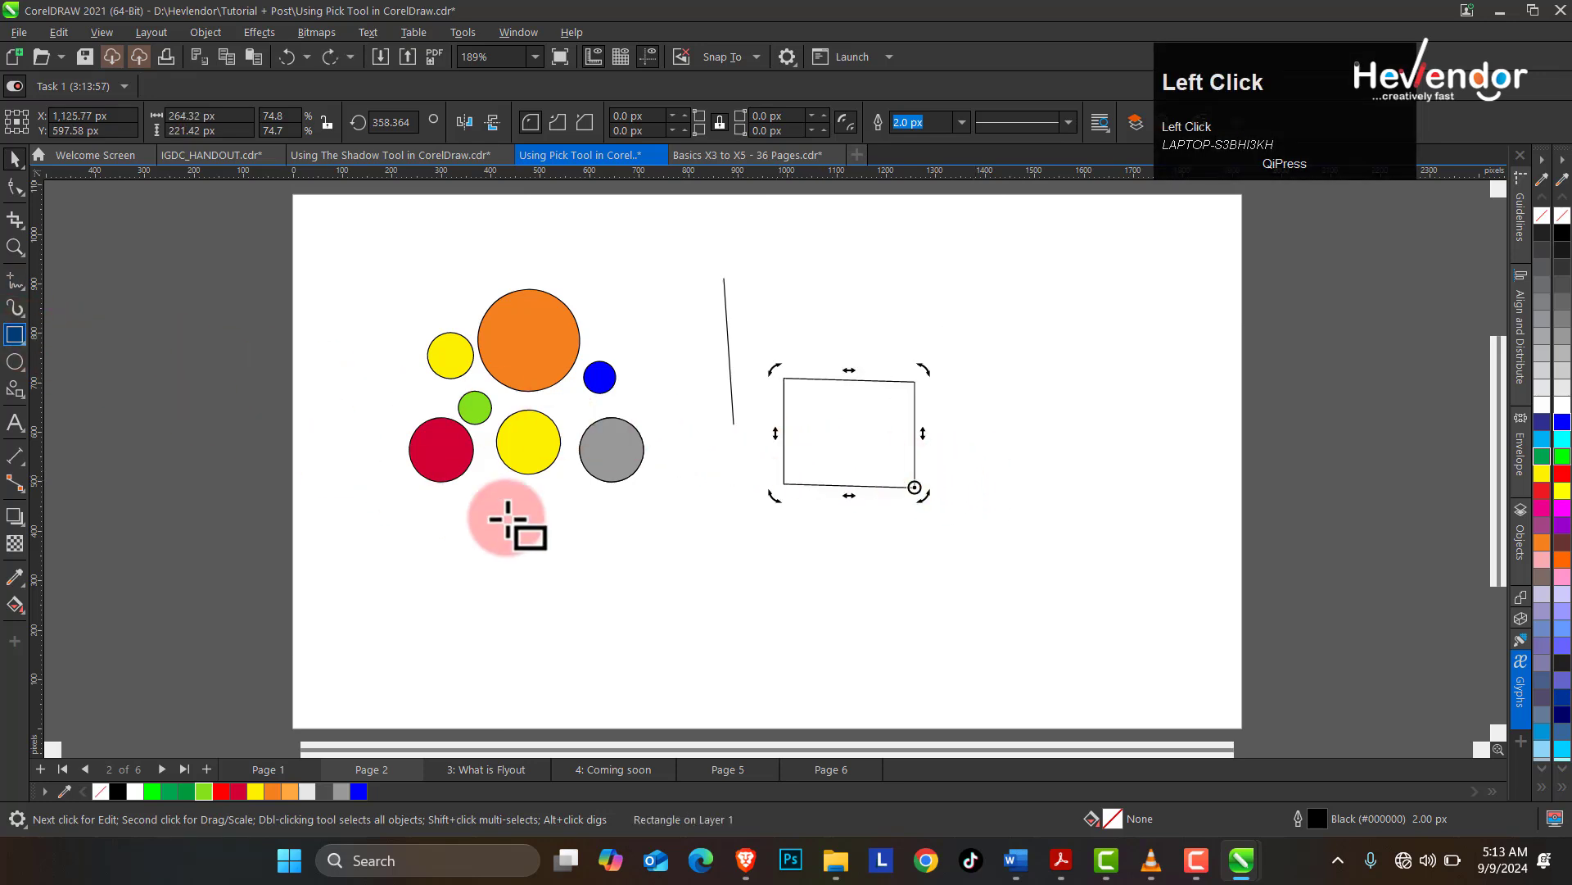
drag(583, 548, 757, 624)
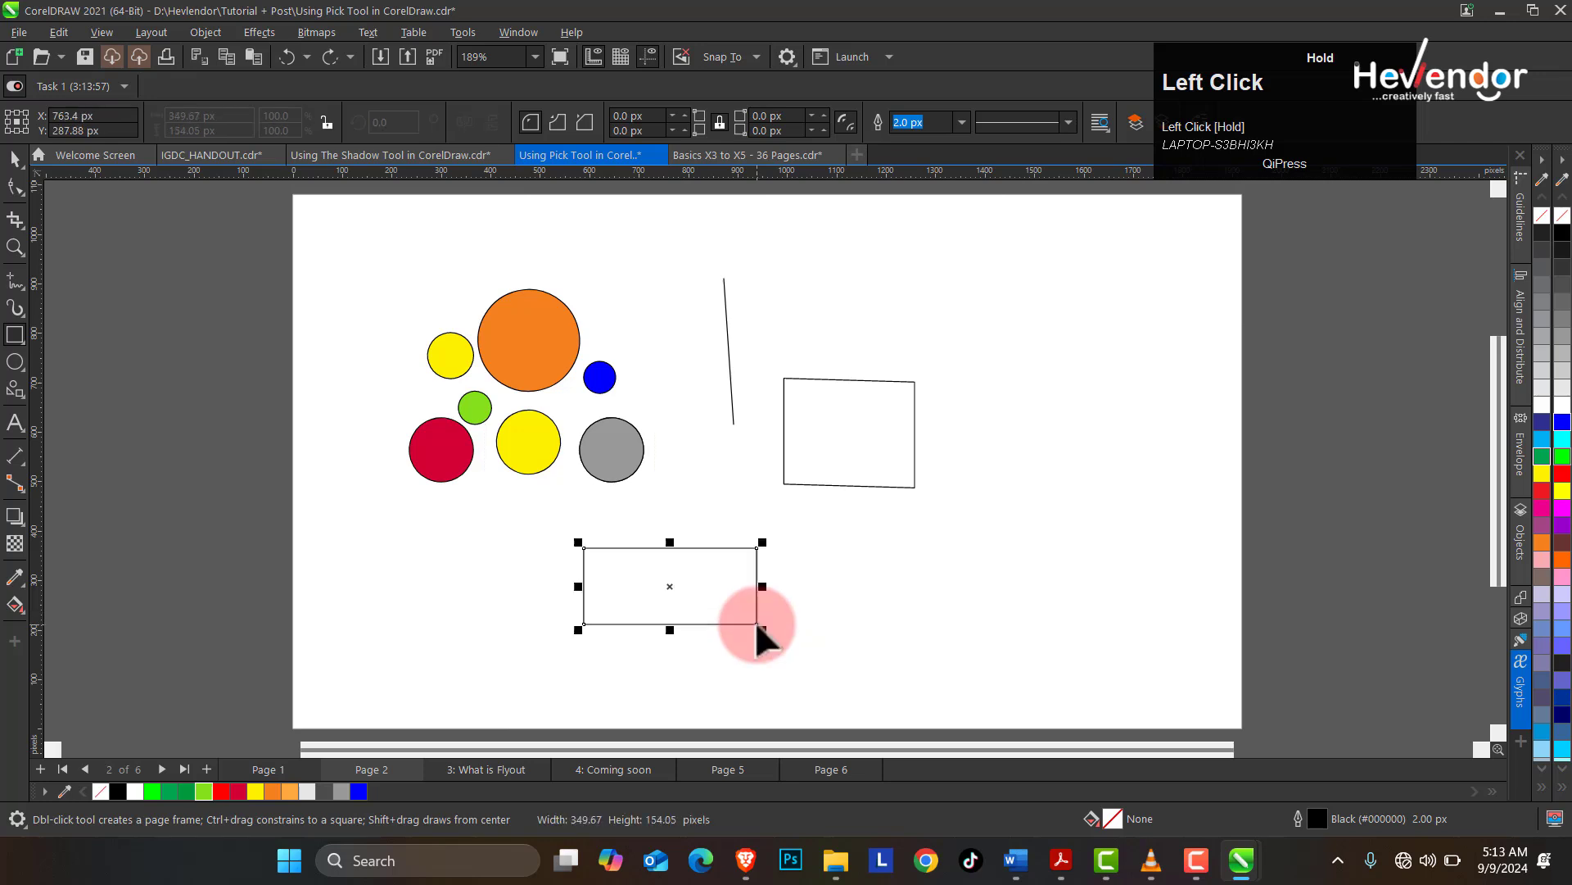
click(22, 180)
click(15, 158)
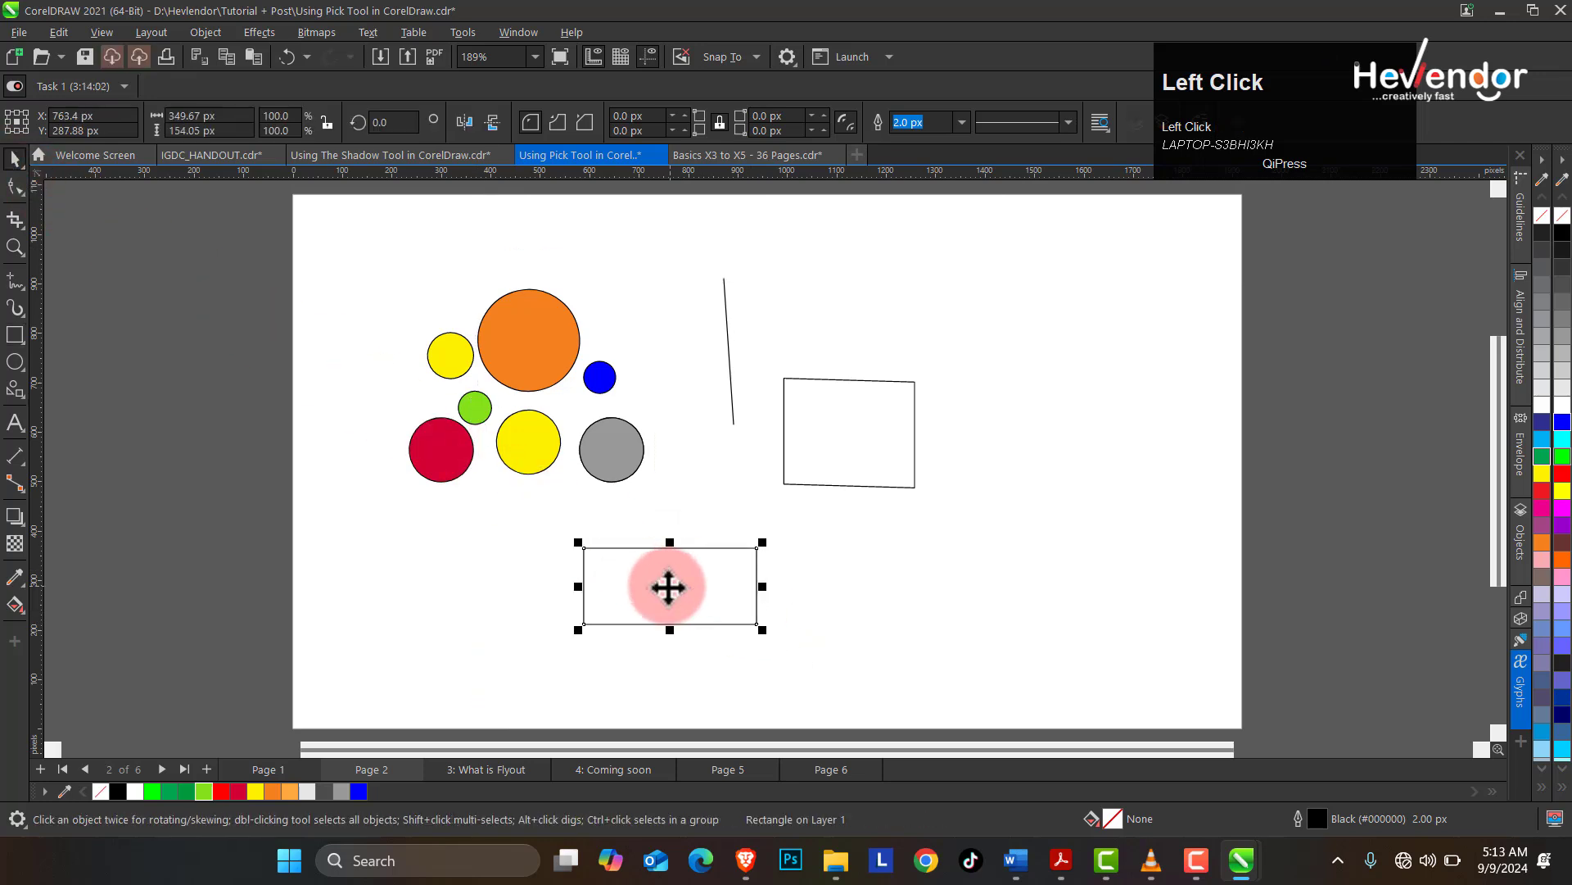
- Rotate the new rectangle to 15 degrees around its centre, try a further rotation to 30 degrees, and undo that extra rotation
click(668, 586)
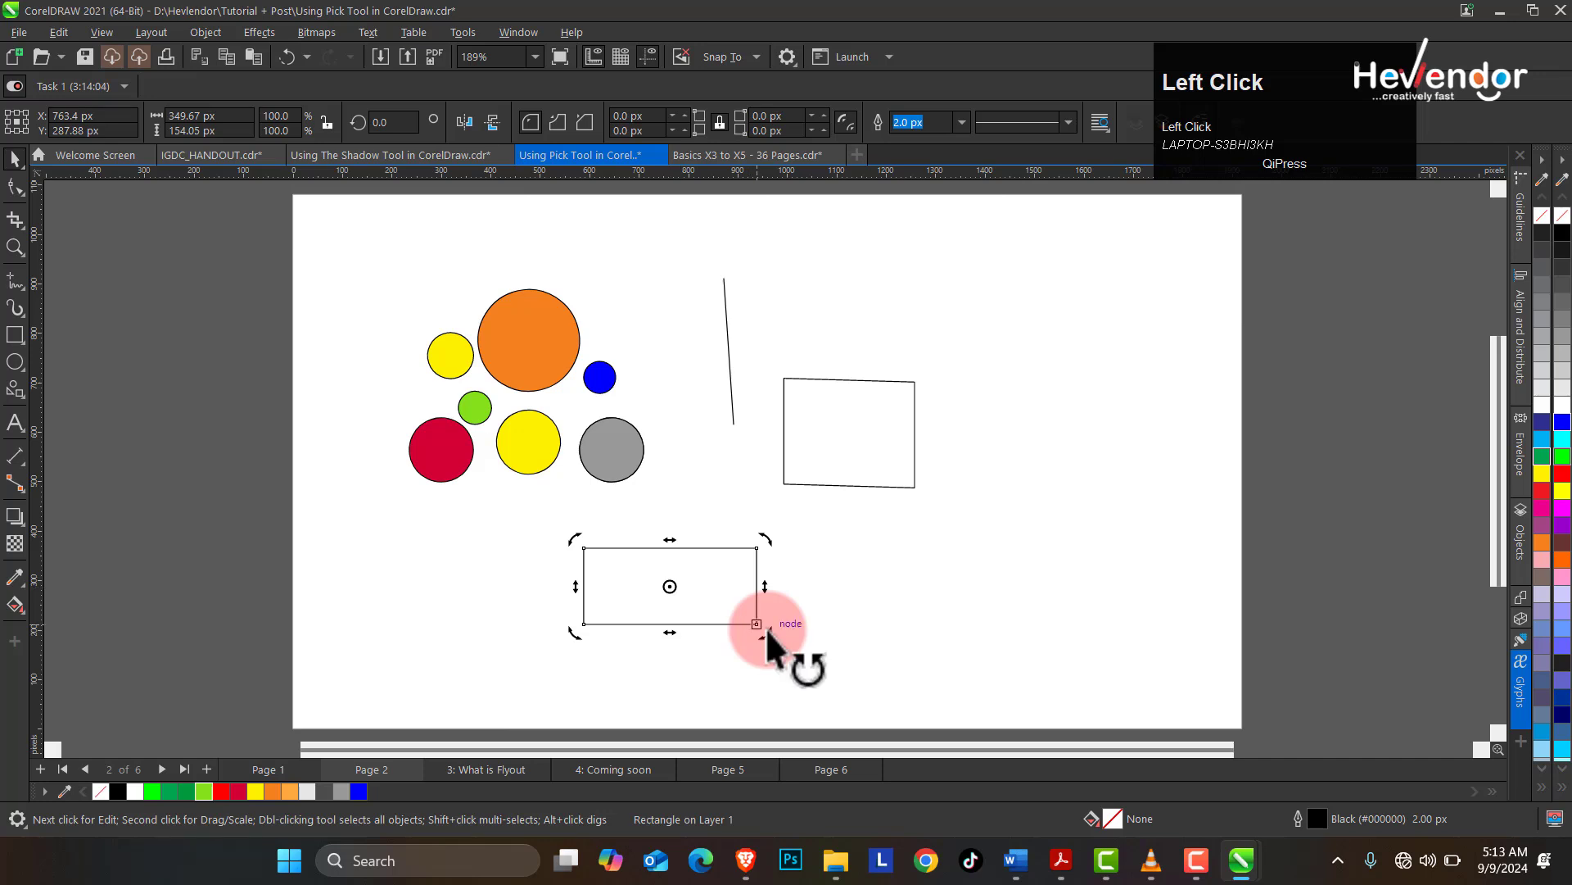
drag(768, 633, 778, 593)
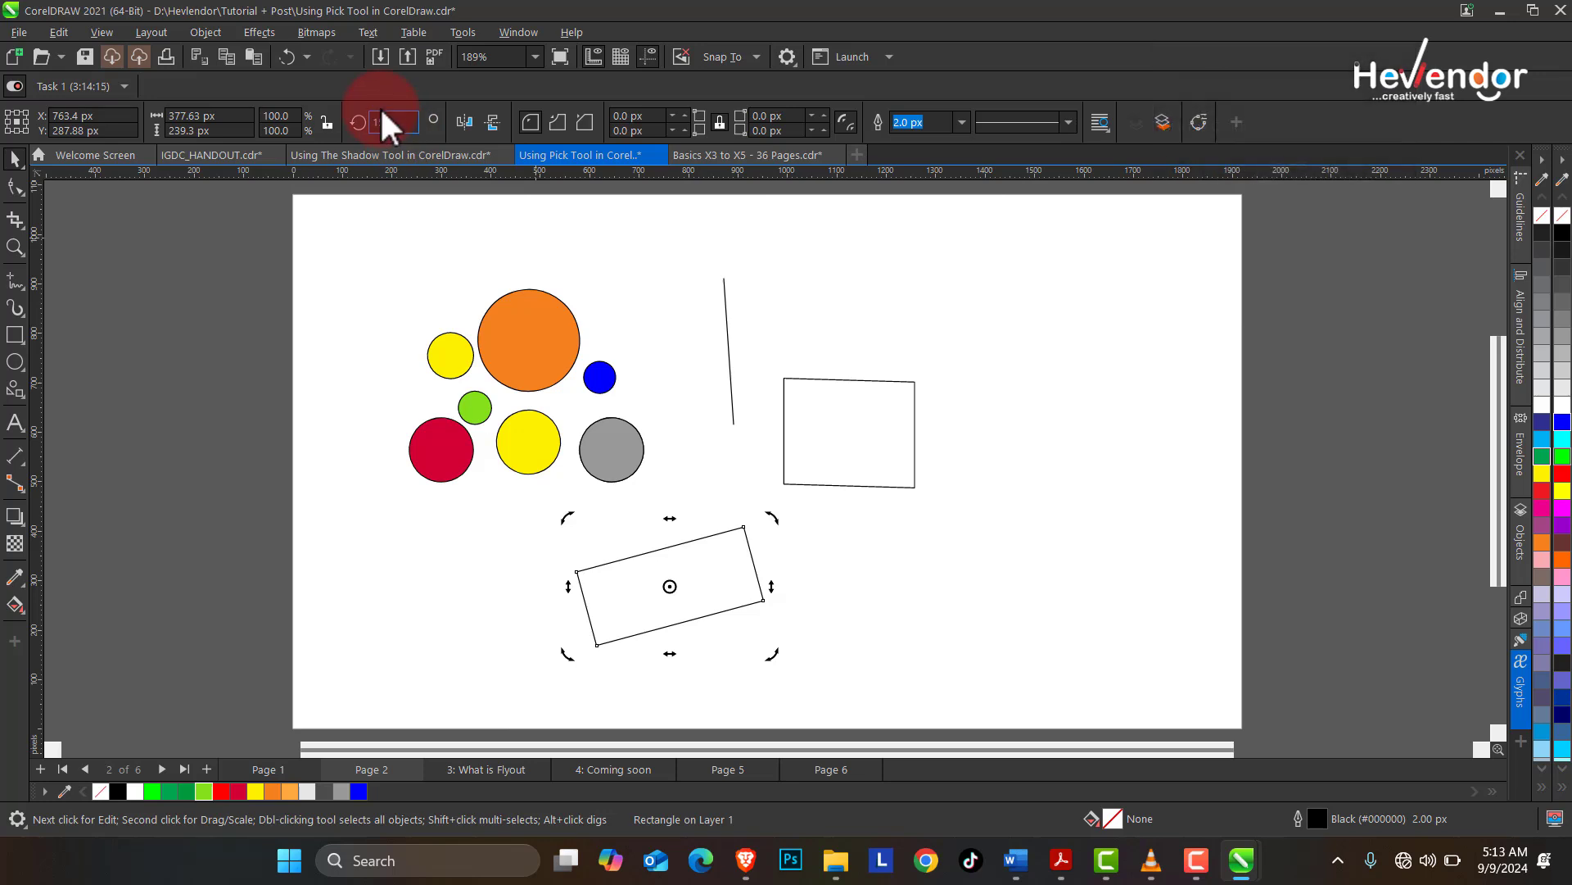
drag(774, 518, 721, 528)
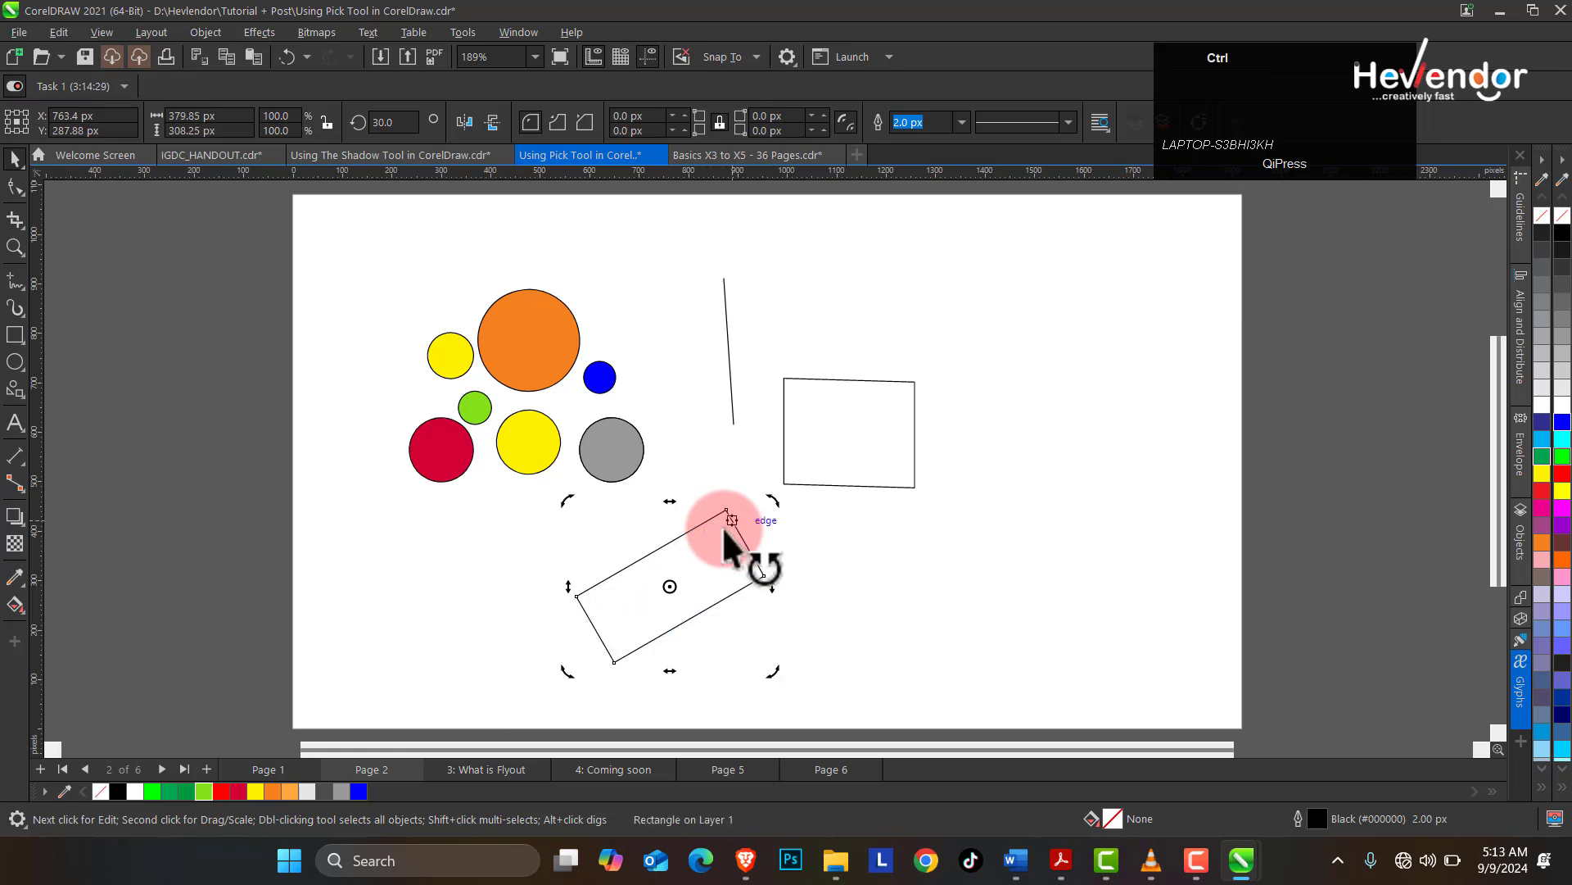
key(ctrl+z)
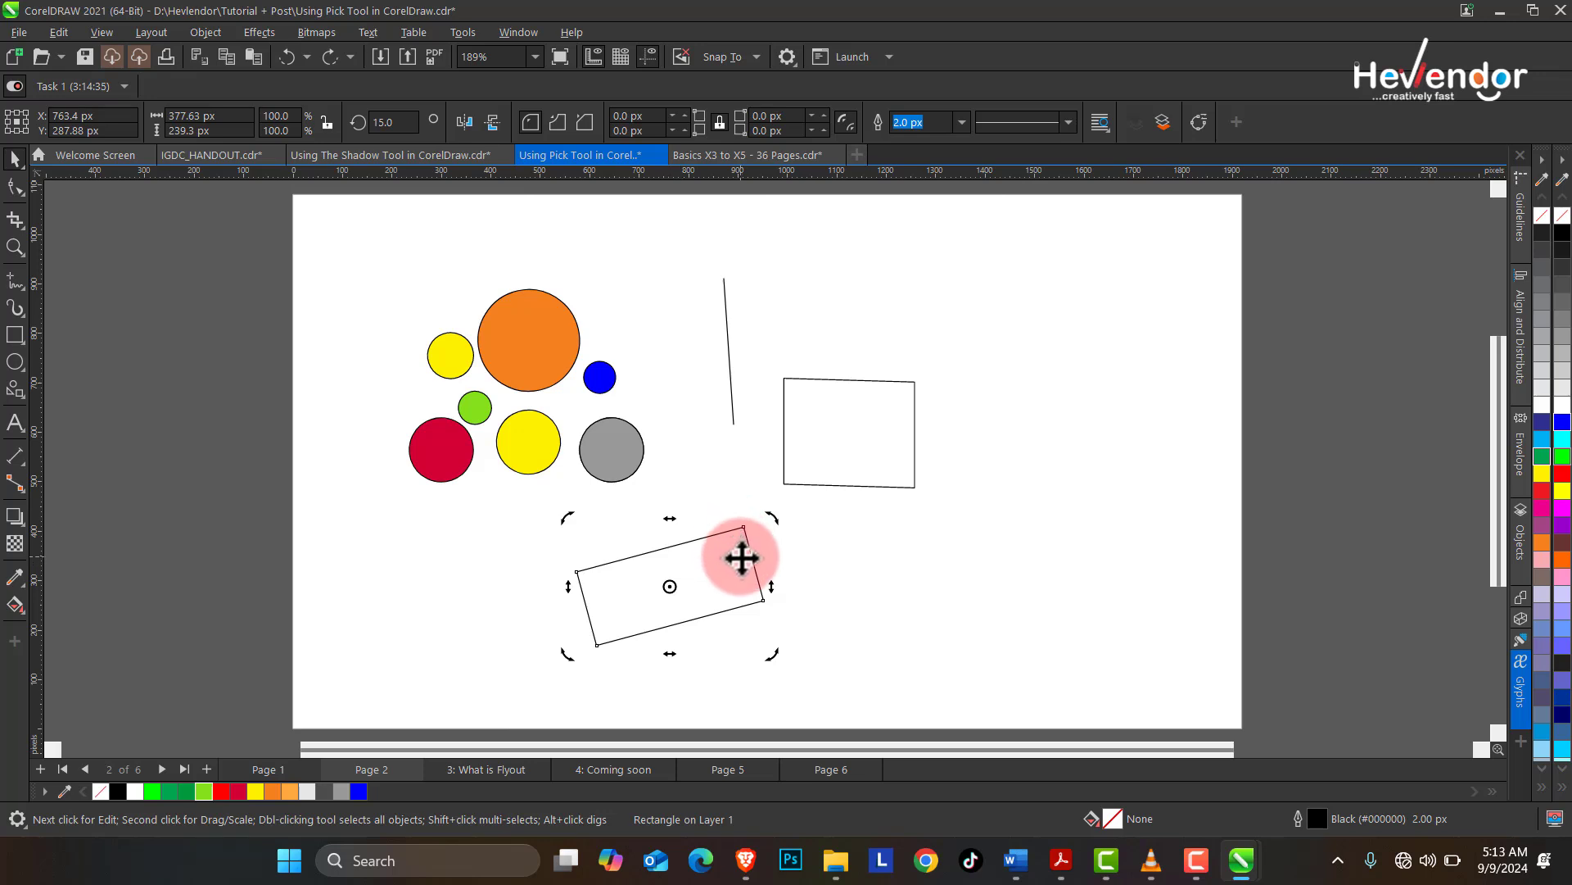
- Move the tilted rectangle directly below the red and yellow circles, to about X 365, Y 379 px
click(741, 558)
drag(739, 556, 537, 518)
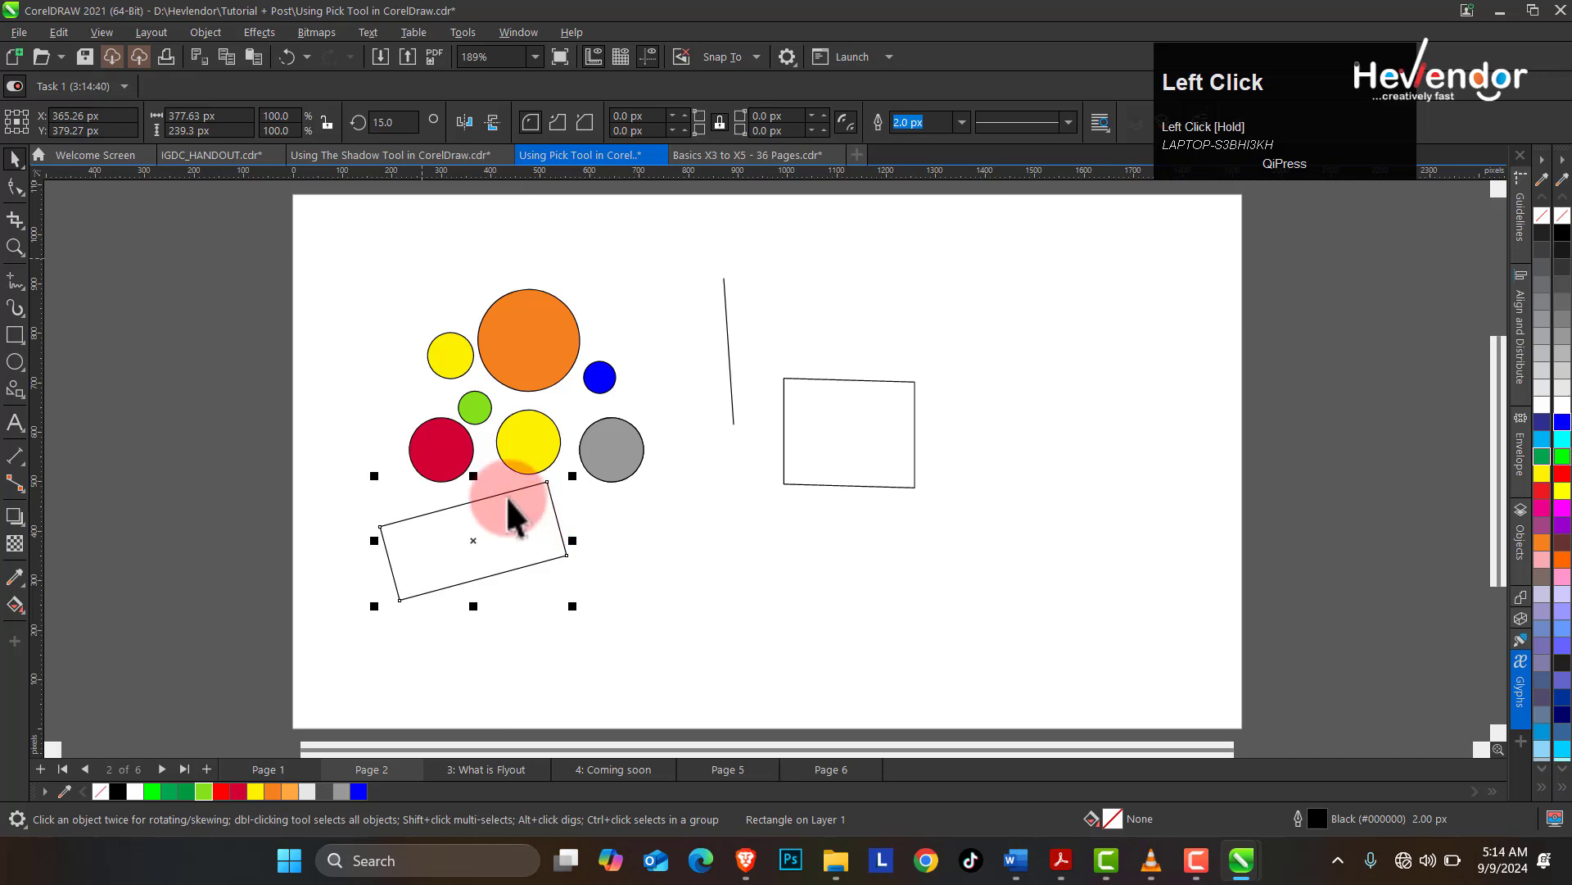
- Free-rotate the tilted rectangle with the Free Transform tool in two passes, to about 131 and 180 degrees
drag(23, 165, 97, 205)
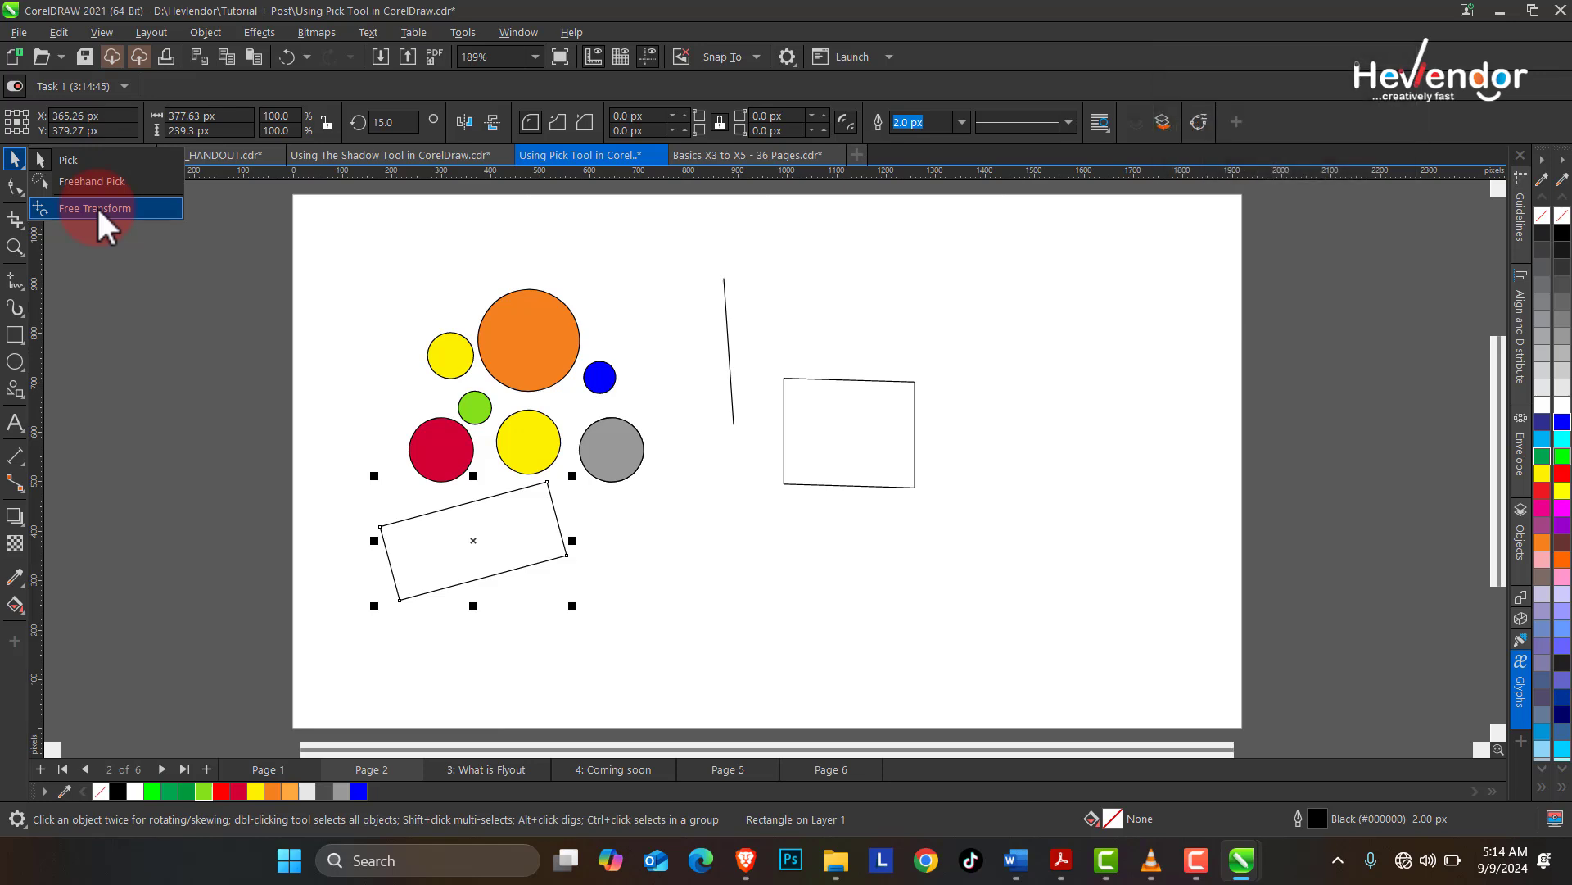
click(97, 206)
drag(551, 521, 511, 459)
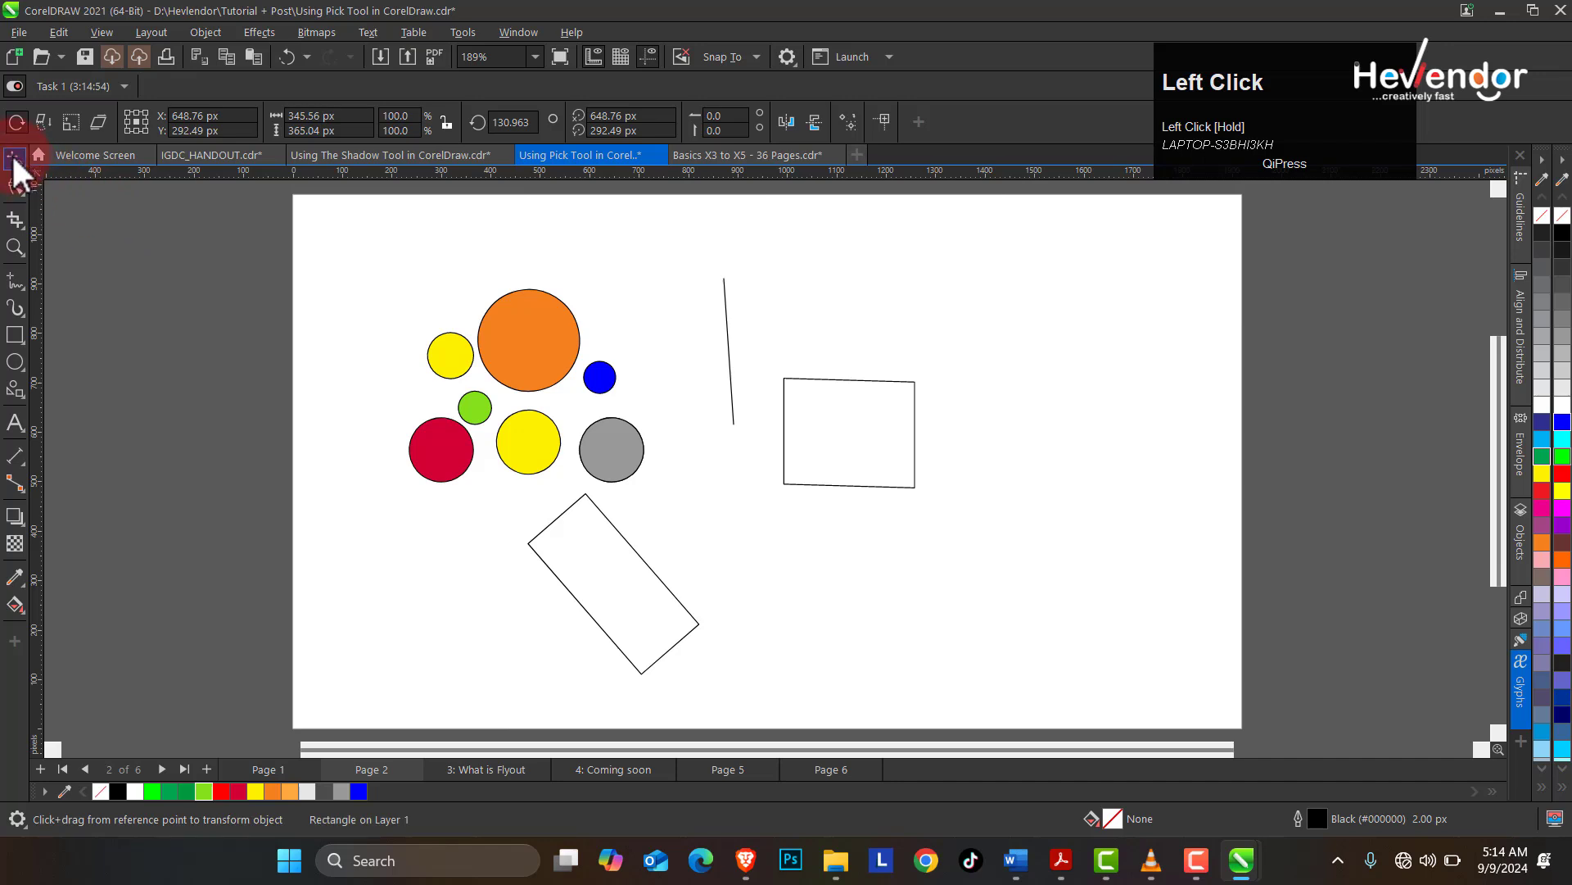
drag(11, 154, 91, 209)
drag(624, 562, 671, 523)
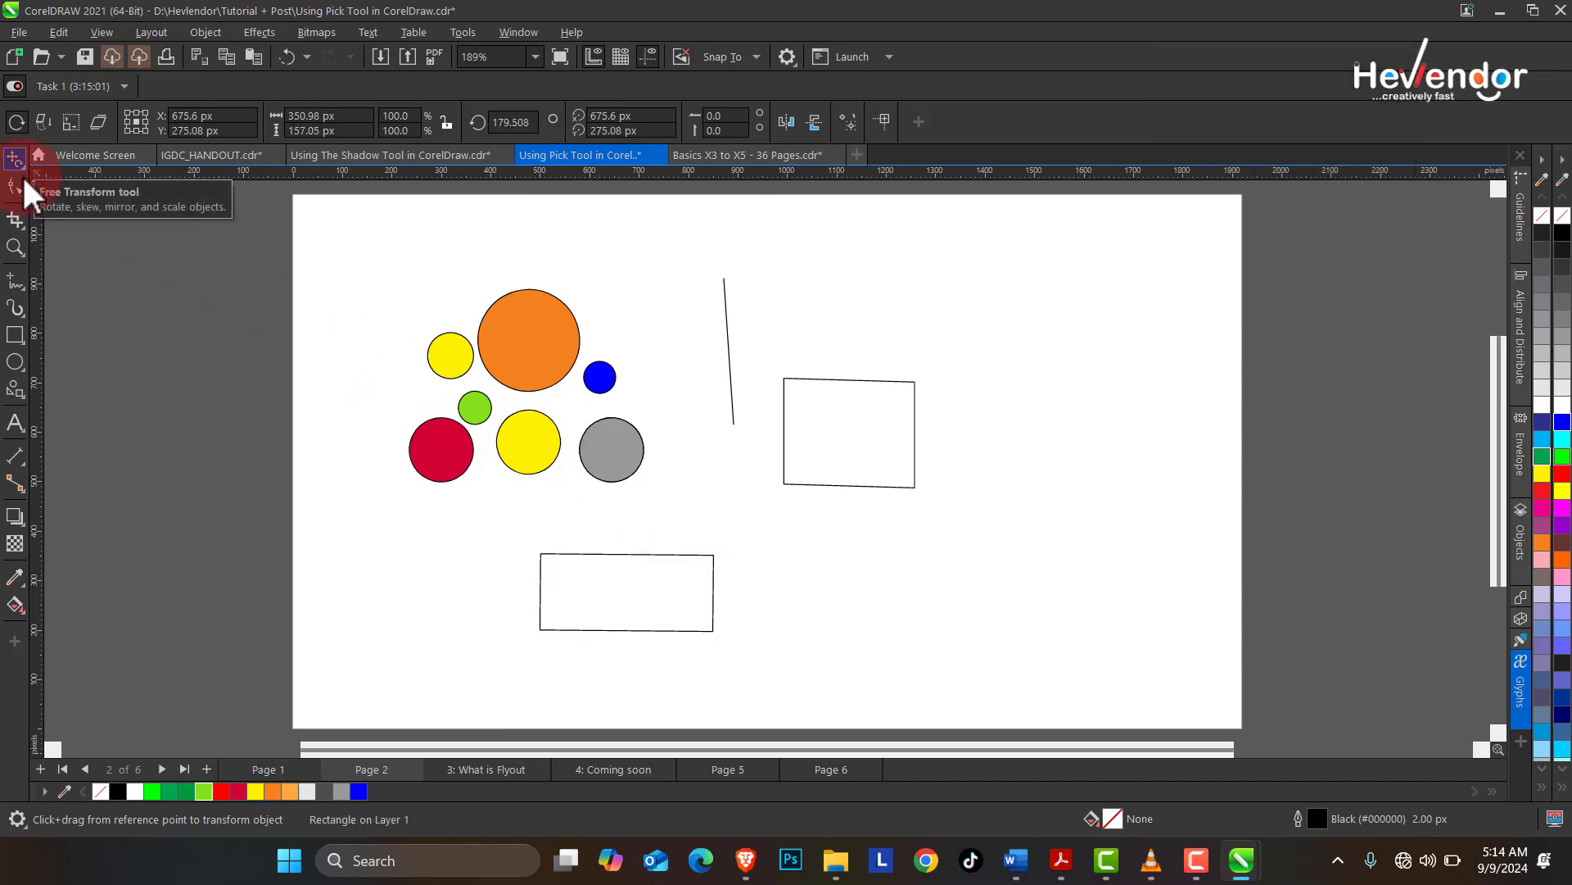
- Skew the rectangle into a slanted parallelogram about 529 by 186 px using the Free Transform tool's Free skew mode
click(48, 116)
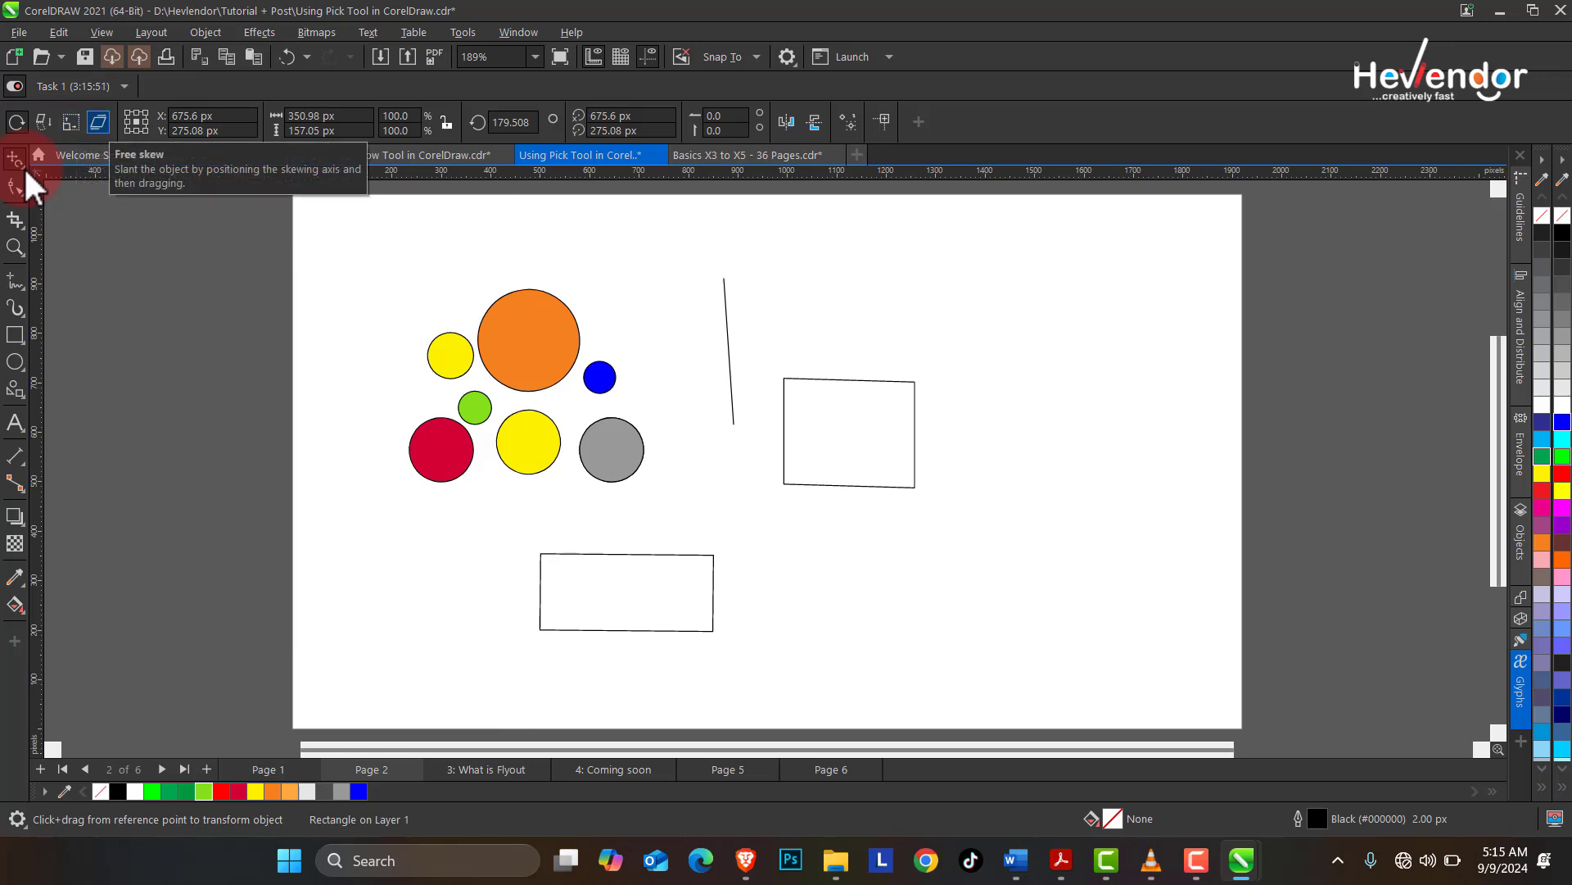
click(101, 124)
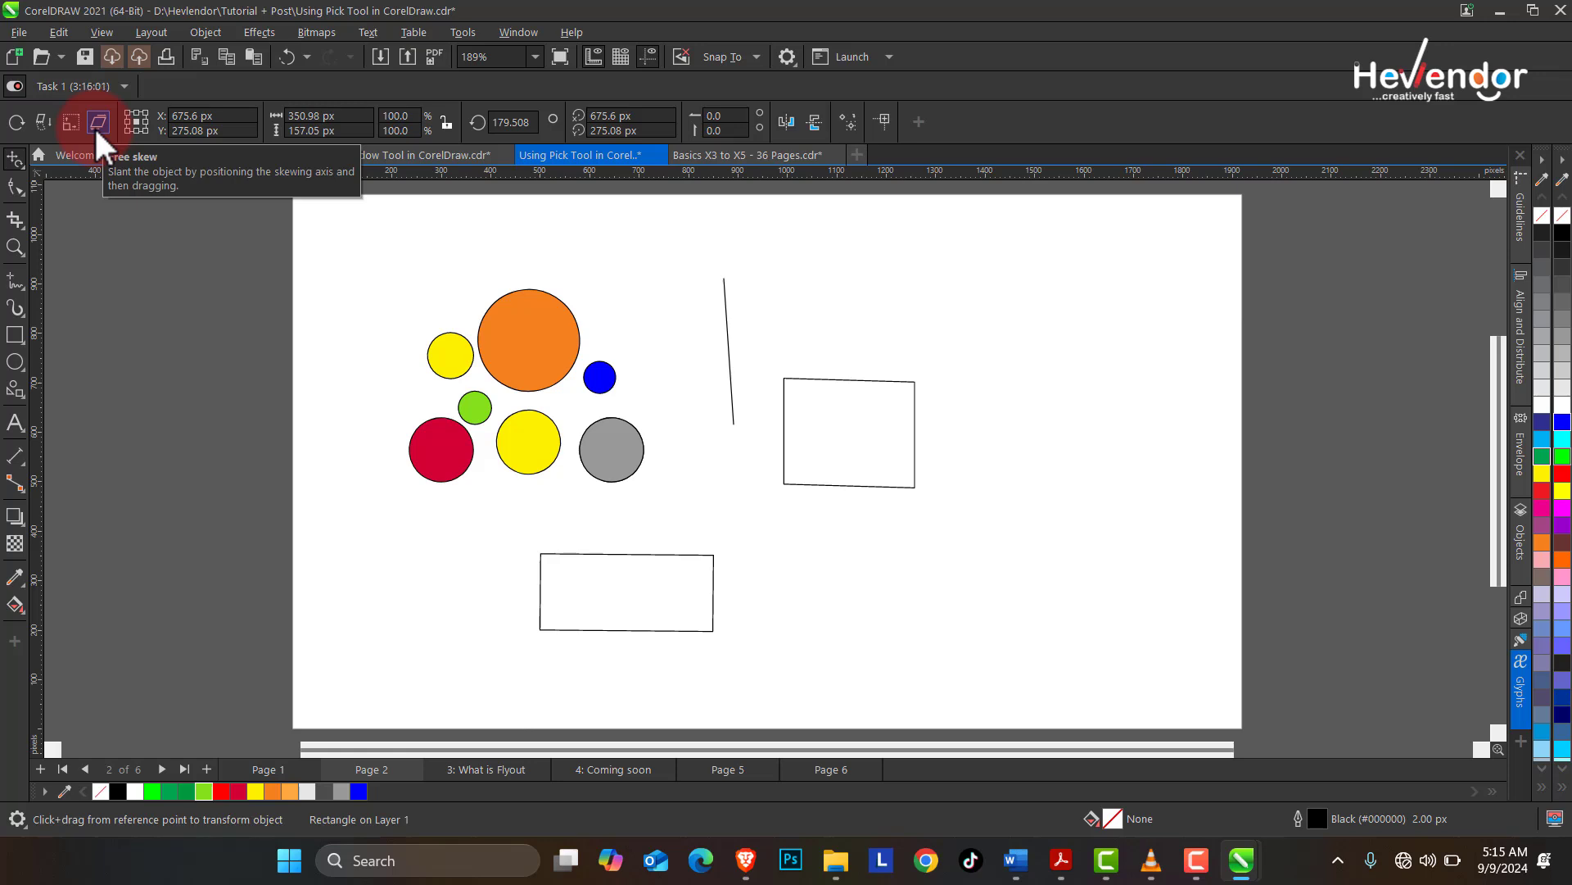
click(632, 578)
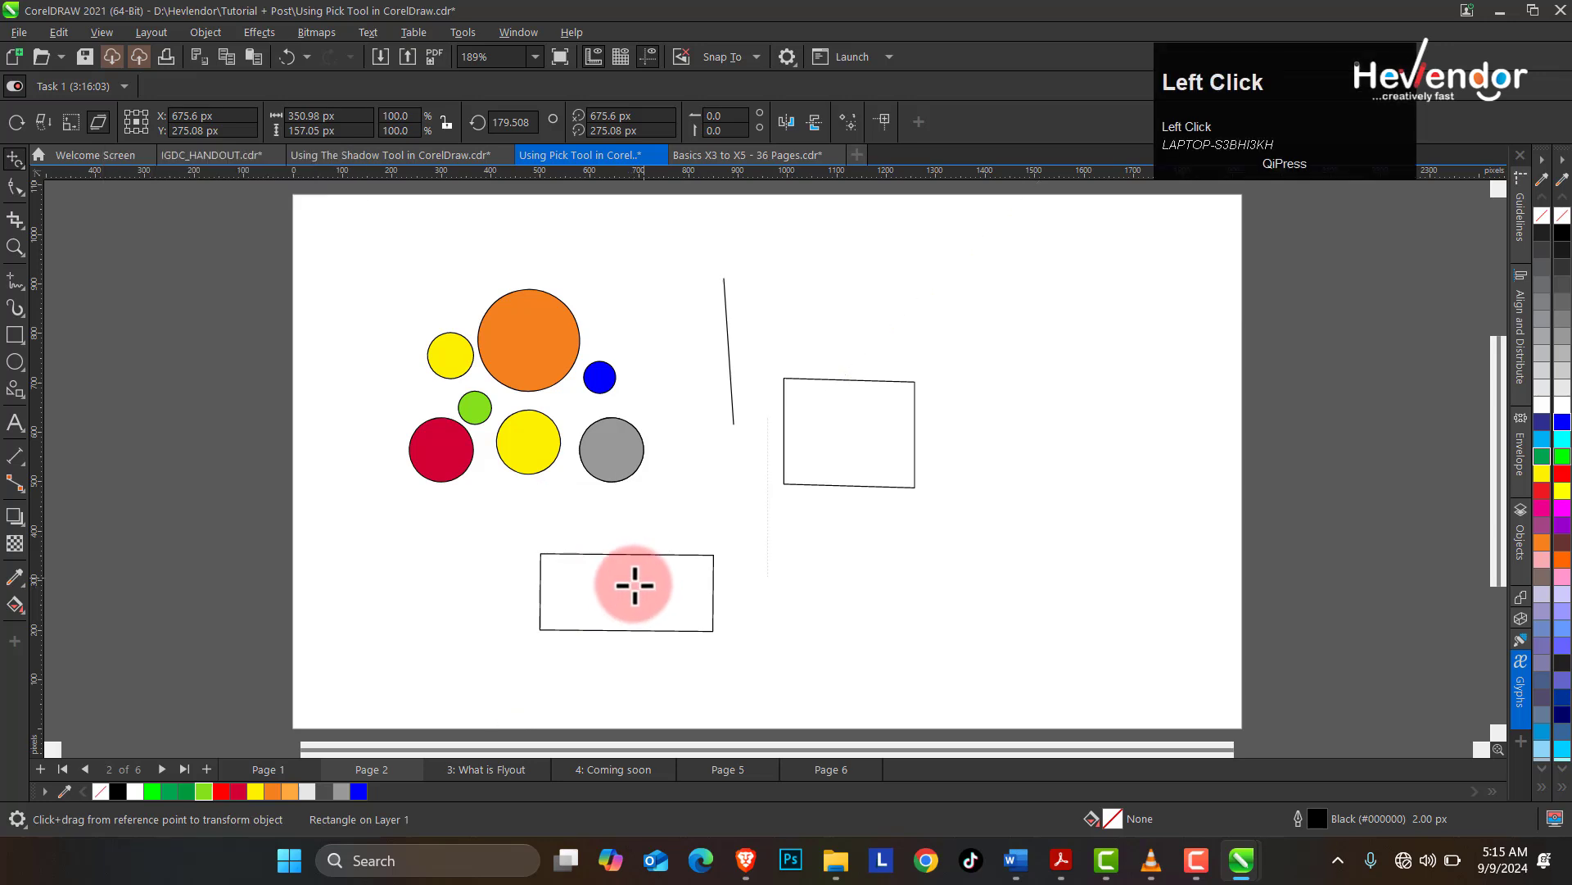
drag(631, 571, 685, 529)
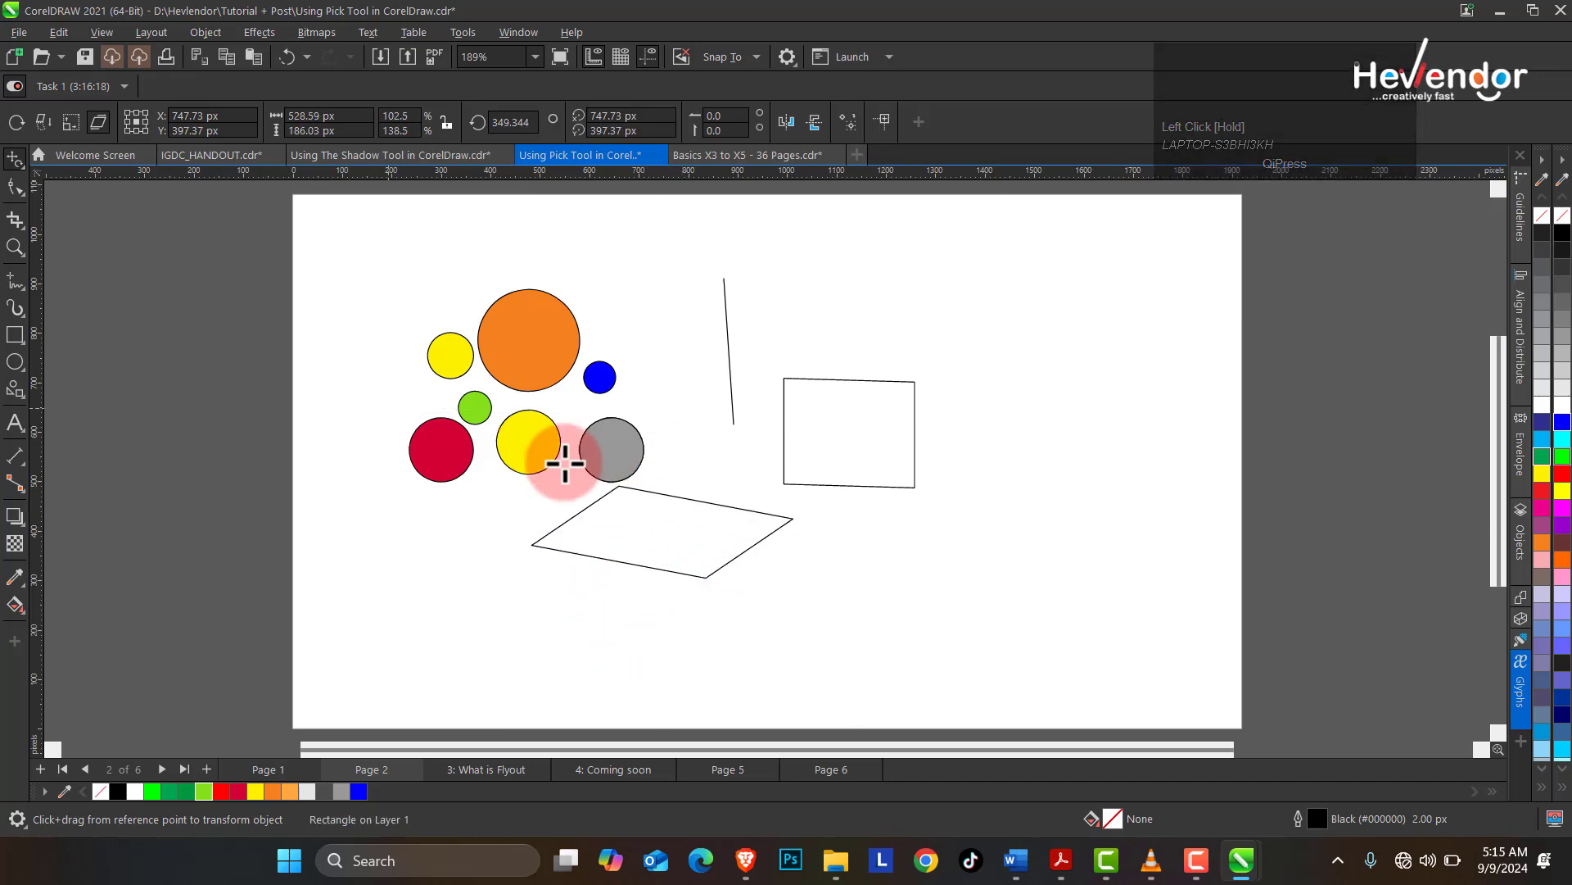
- Reshape the parallelogram to about 212 by 218 px using the Free Transform tool's free scale mode
click(15, 159)
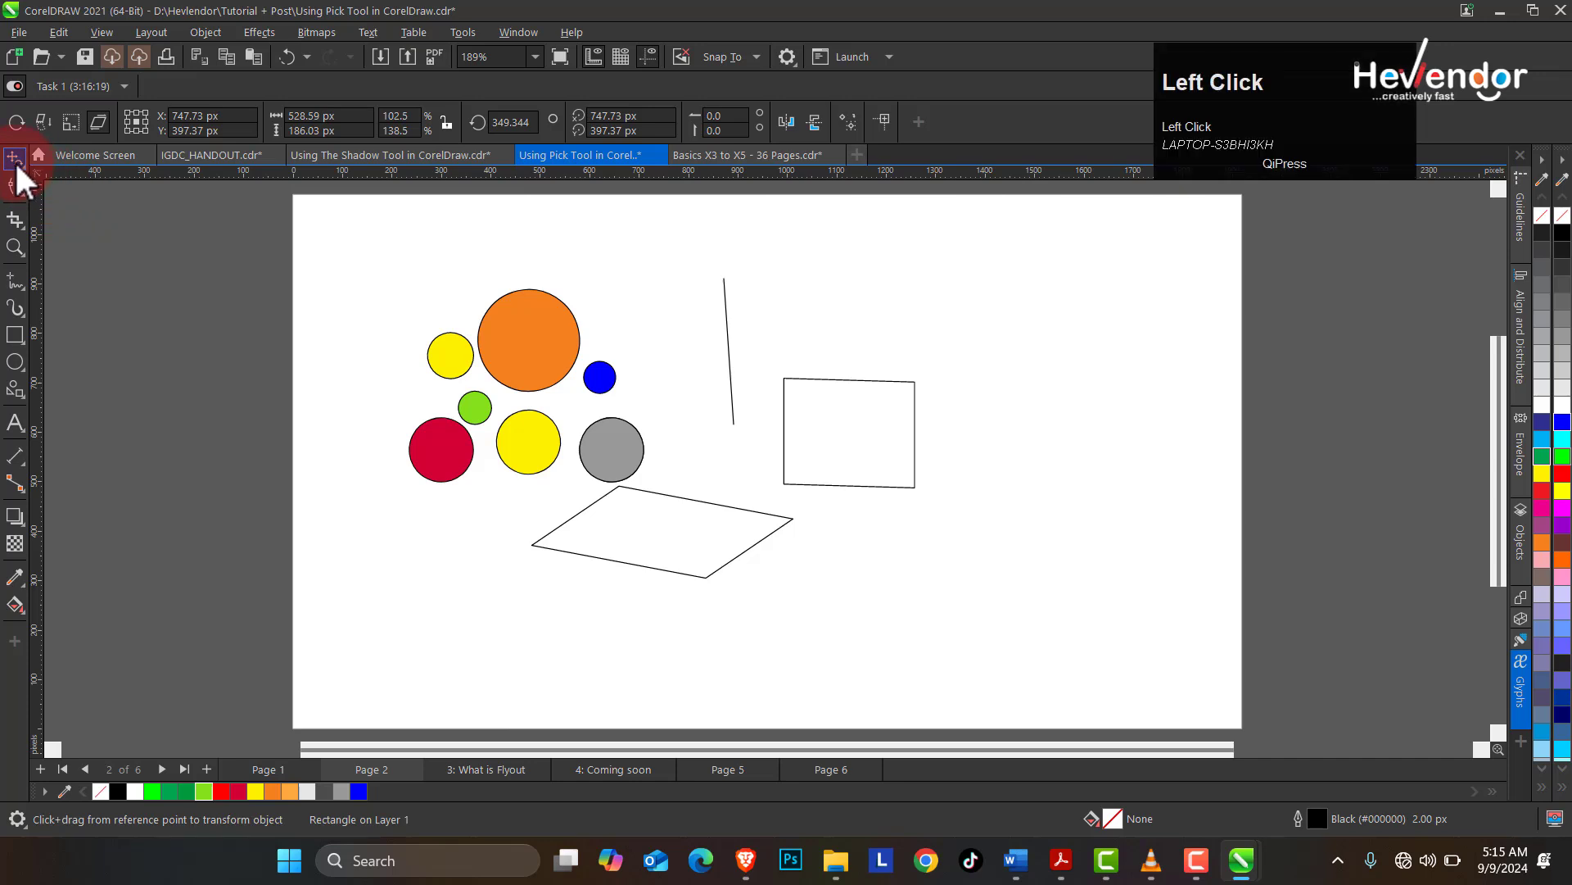
click(71, 122)
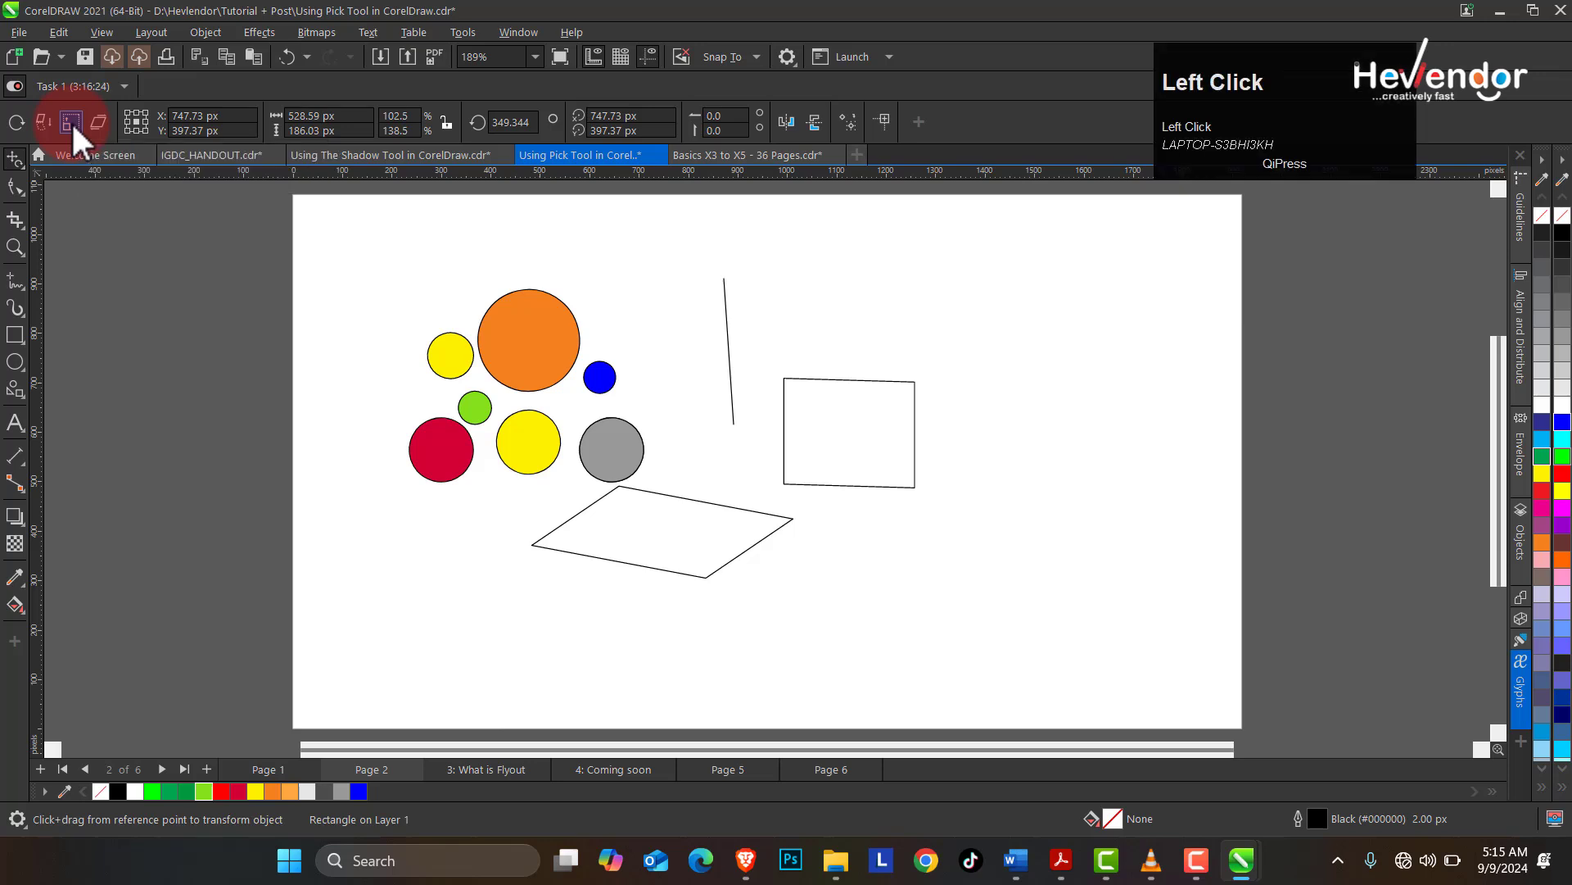
drag(837, 442, 735, 413)
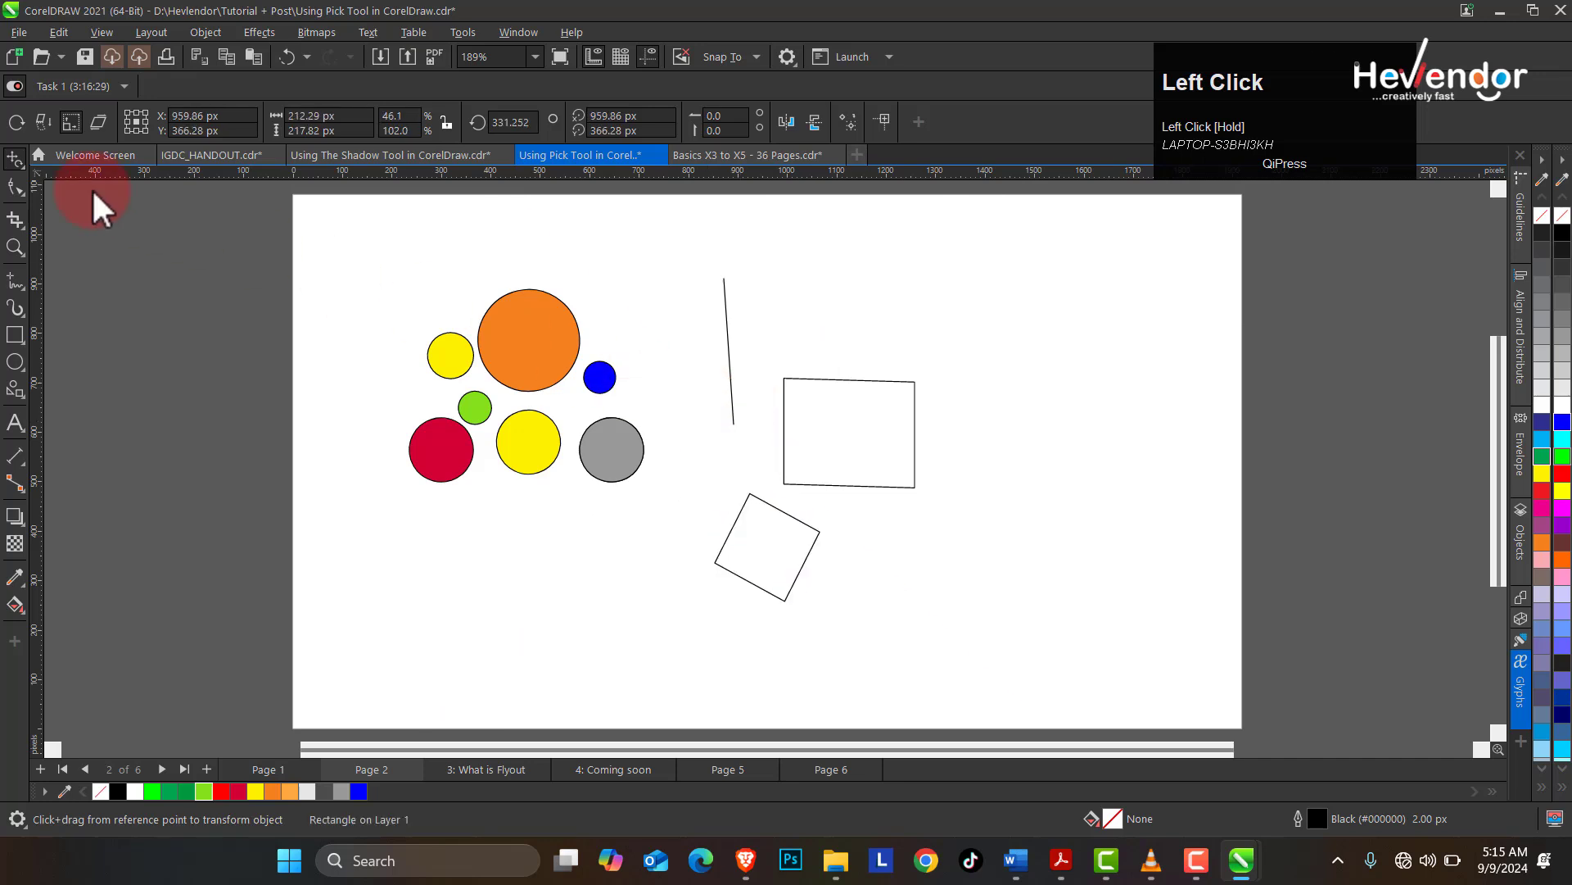
- Switch to the Pick tool and marquee-select all seven coloured circles together
key(space)
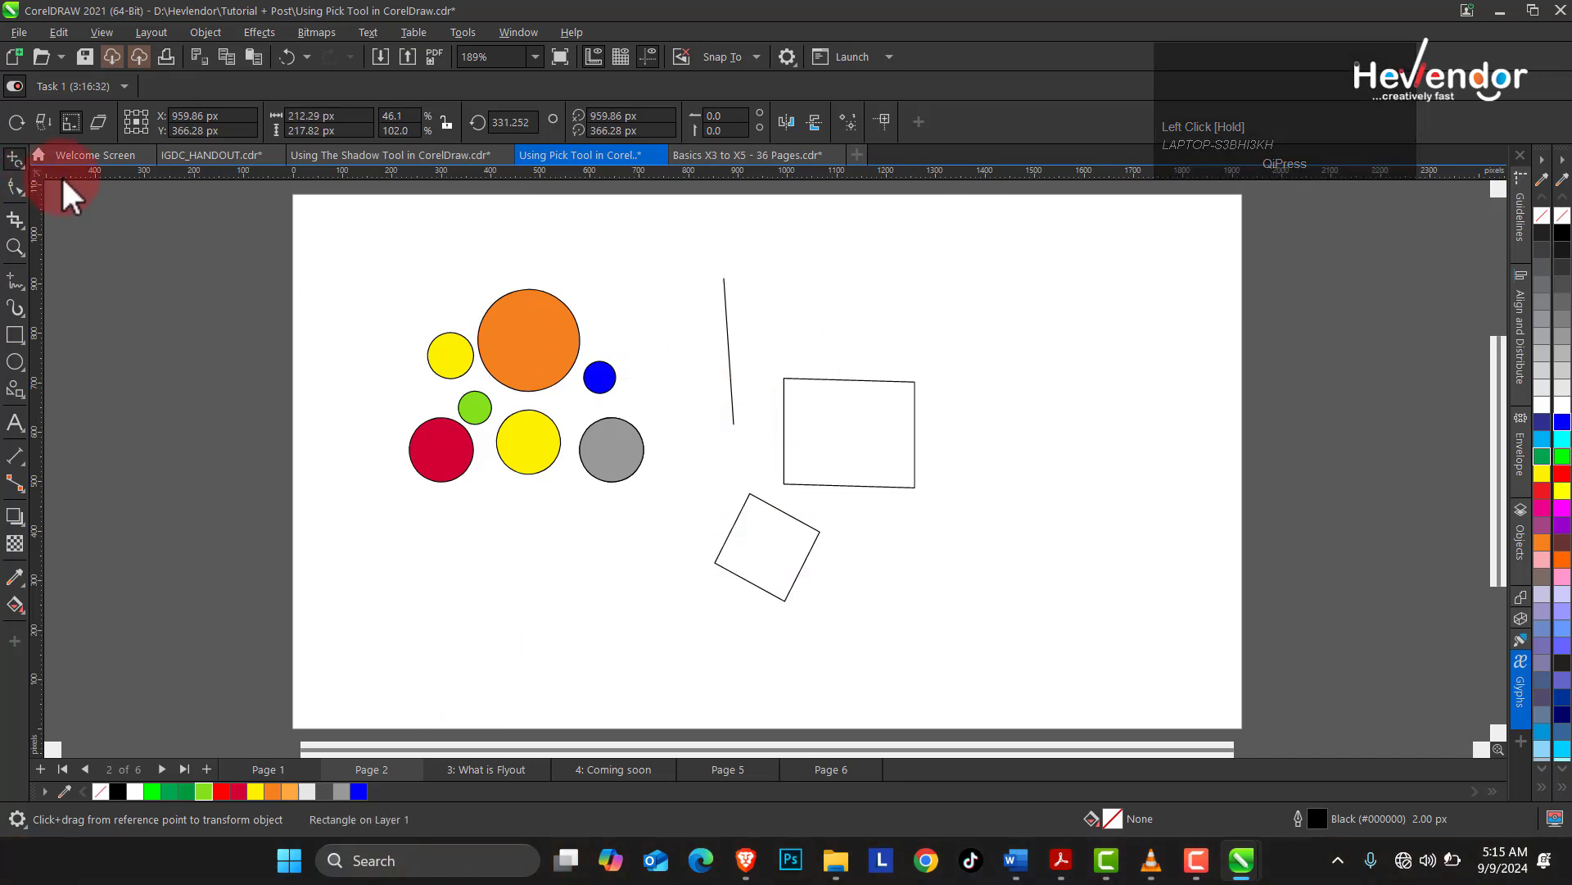
click(683, 534)
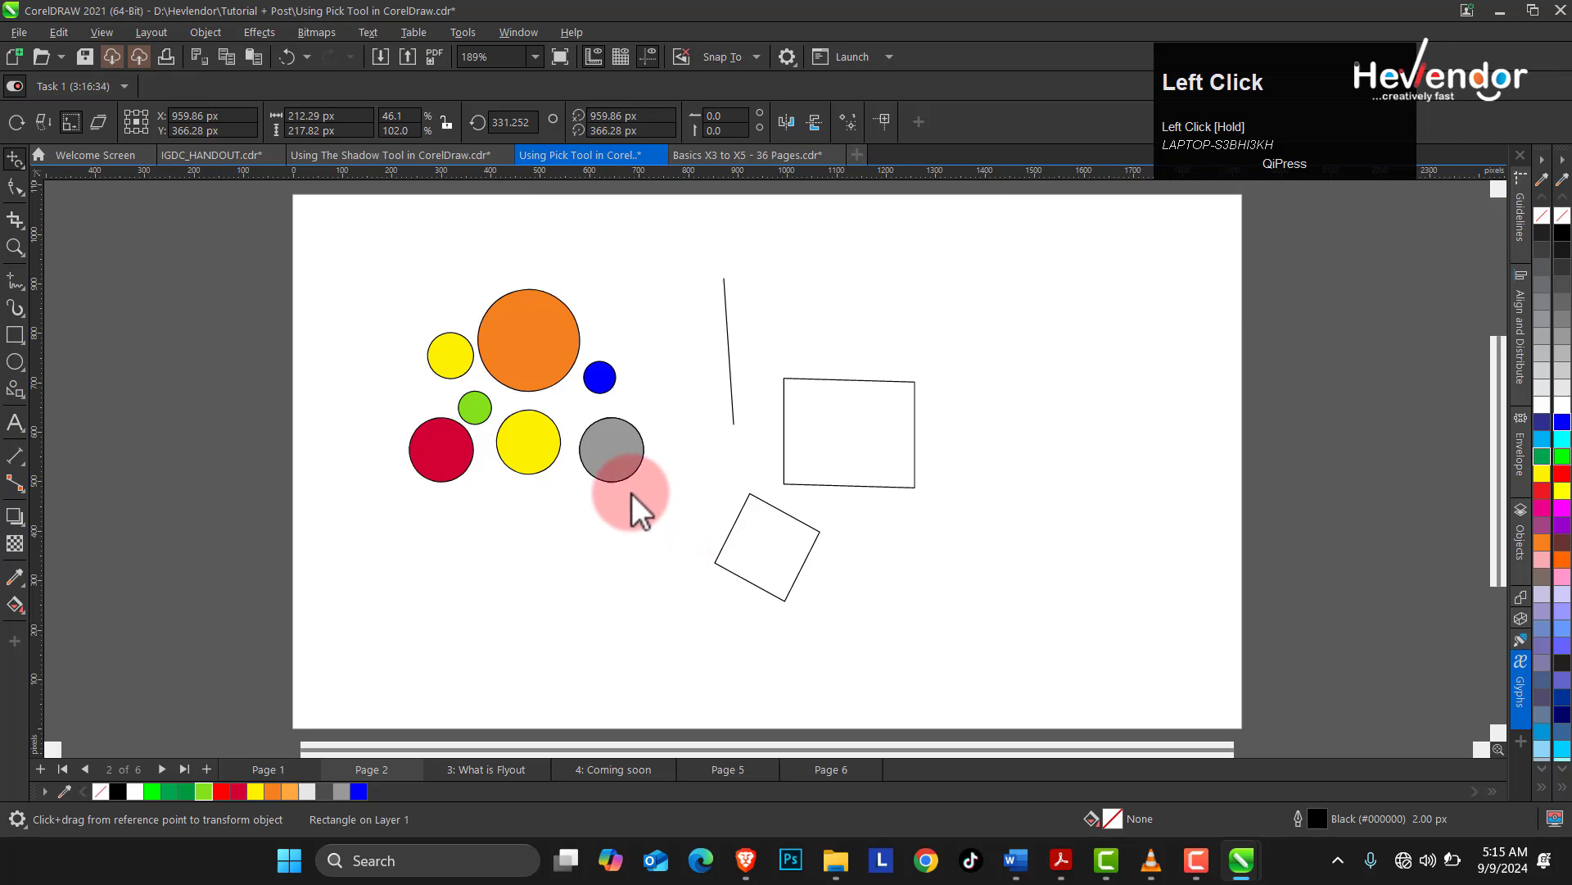
key(space)
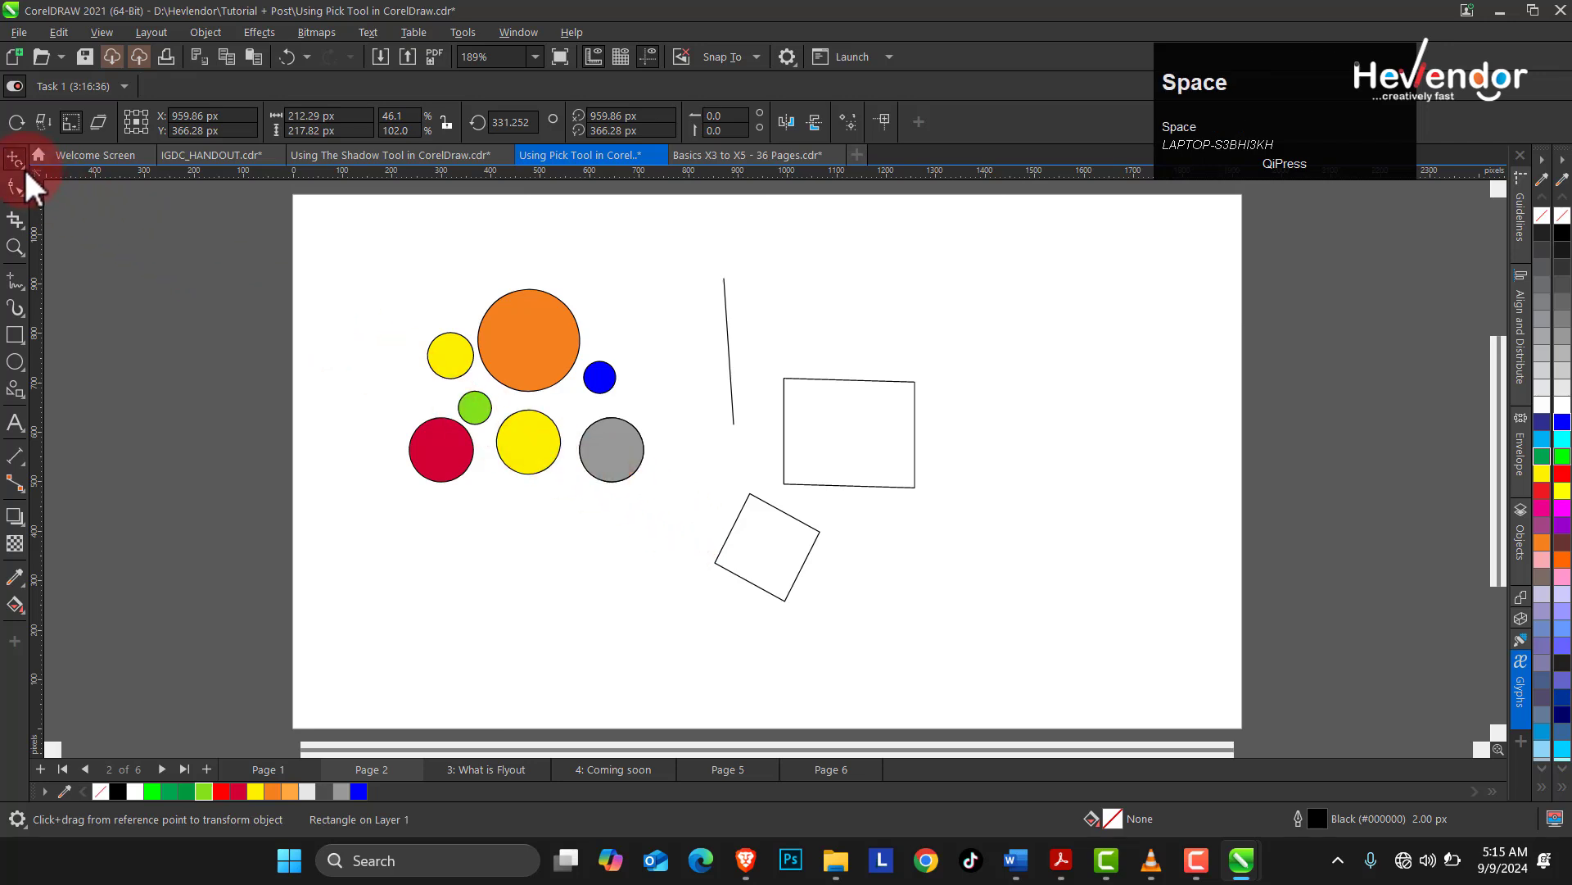
click(25, 171)
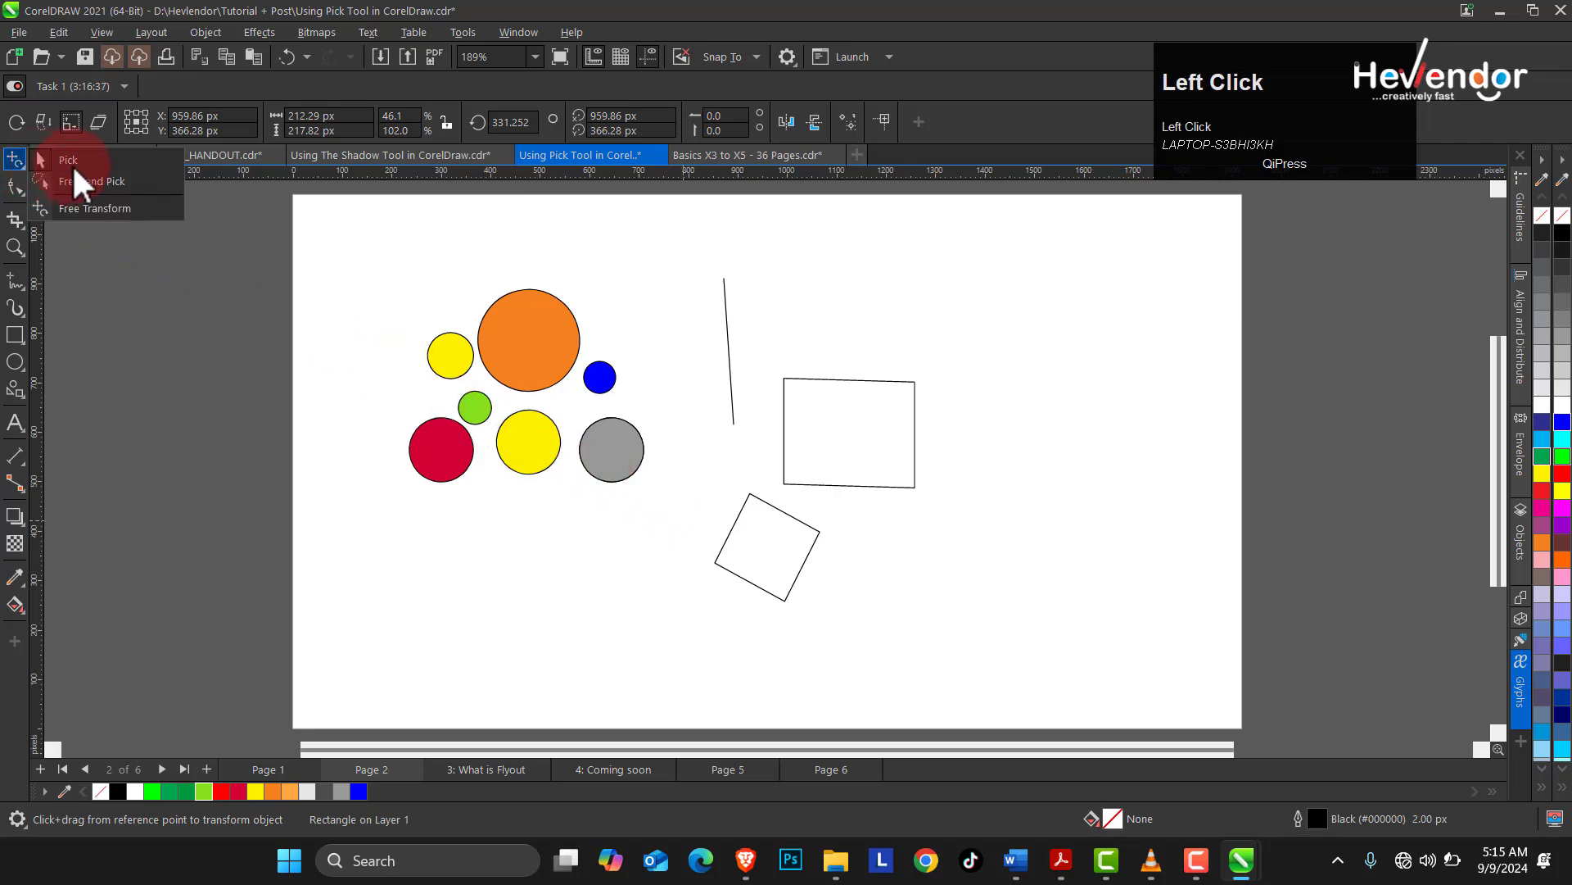
drag(675, 543, 675, 542)
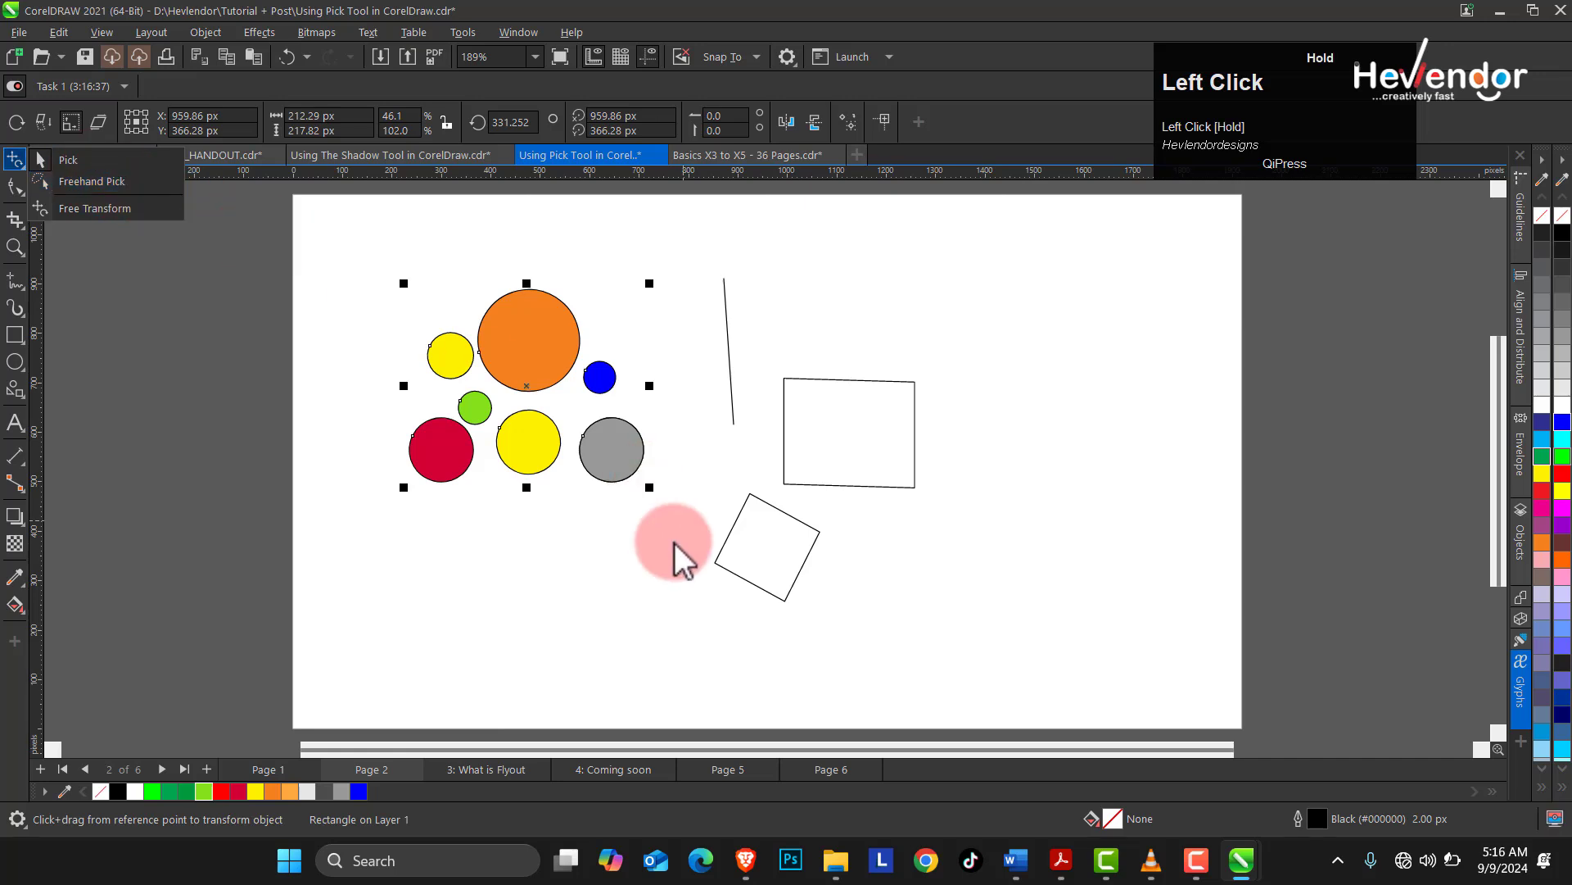
- Delete the seven selected circles, along with the line and the larger rectangle beside them
key(Delete)
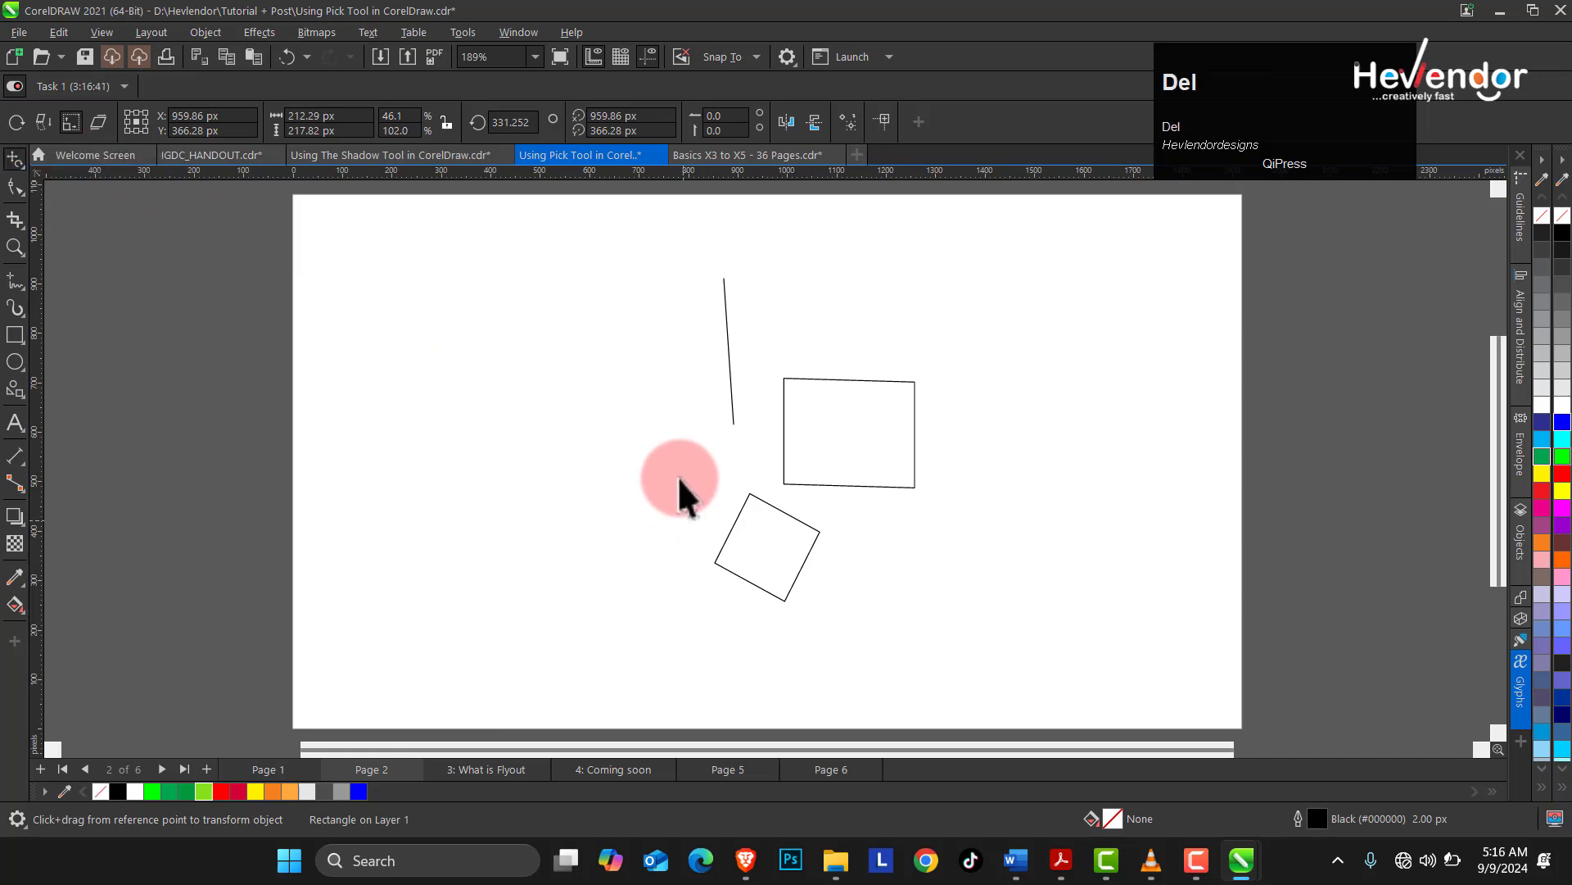
click(792, 385)
drag(960, 495, 960, 494)
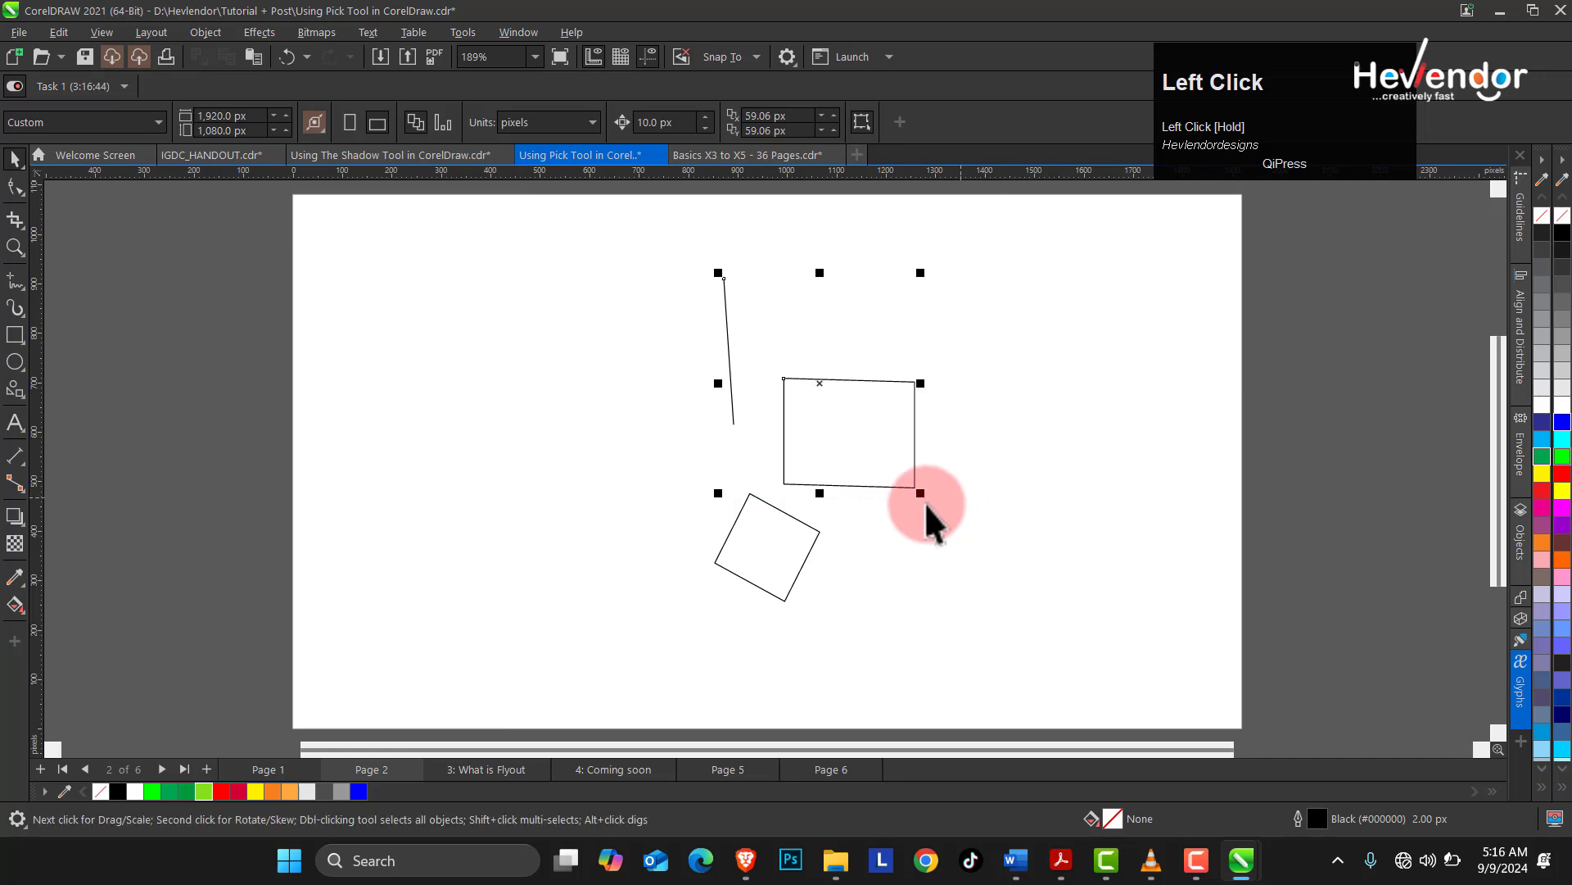
key(Delete)
- Enlarge the remaining tilted square to about 450 by 462 px, and stretch it to about 494 by 659 px with Free Transform's free scale
click(784, 531)
drag(825, 489, 1003, 365)
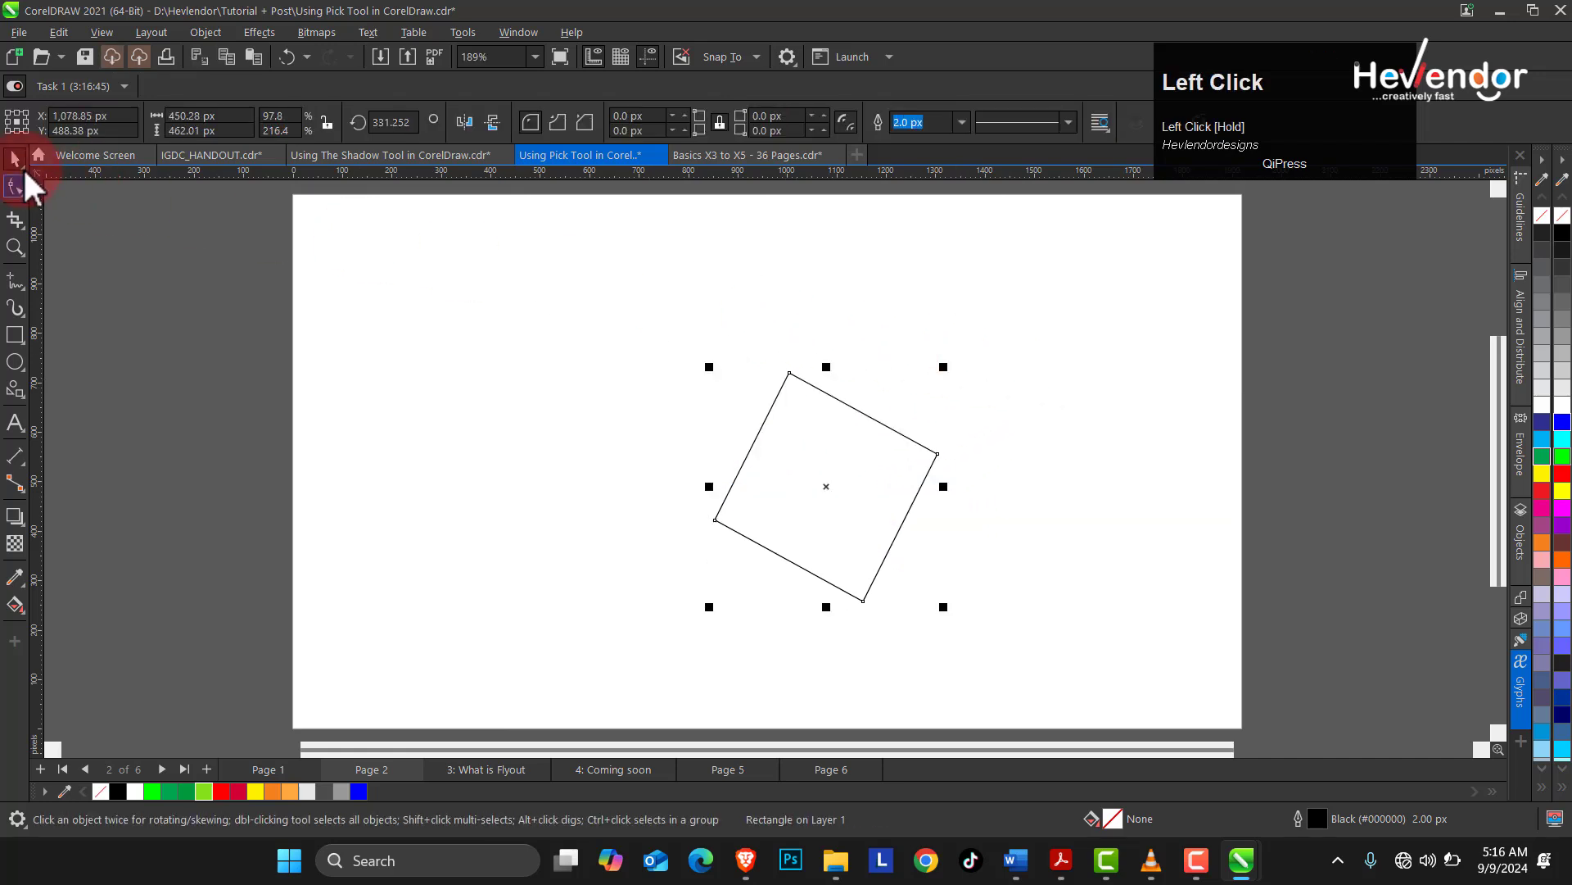
drag(24, 169, 78, 211)
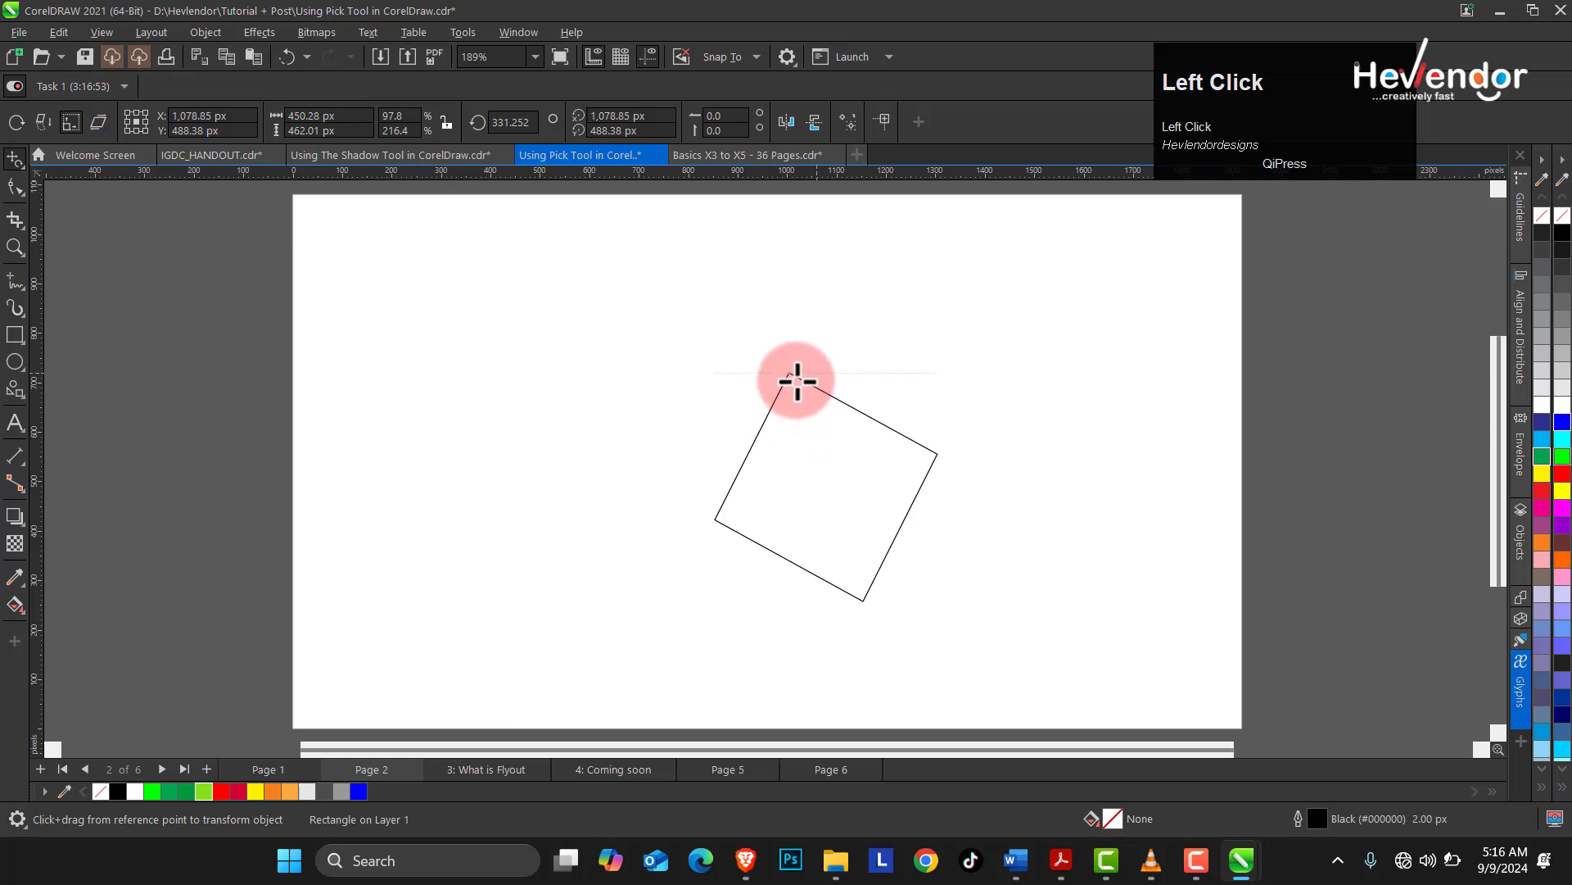
drag(797, 379, 814, 305)
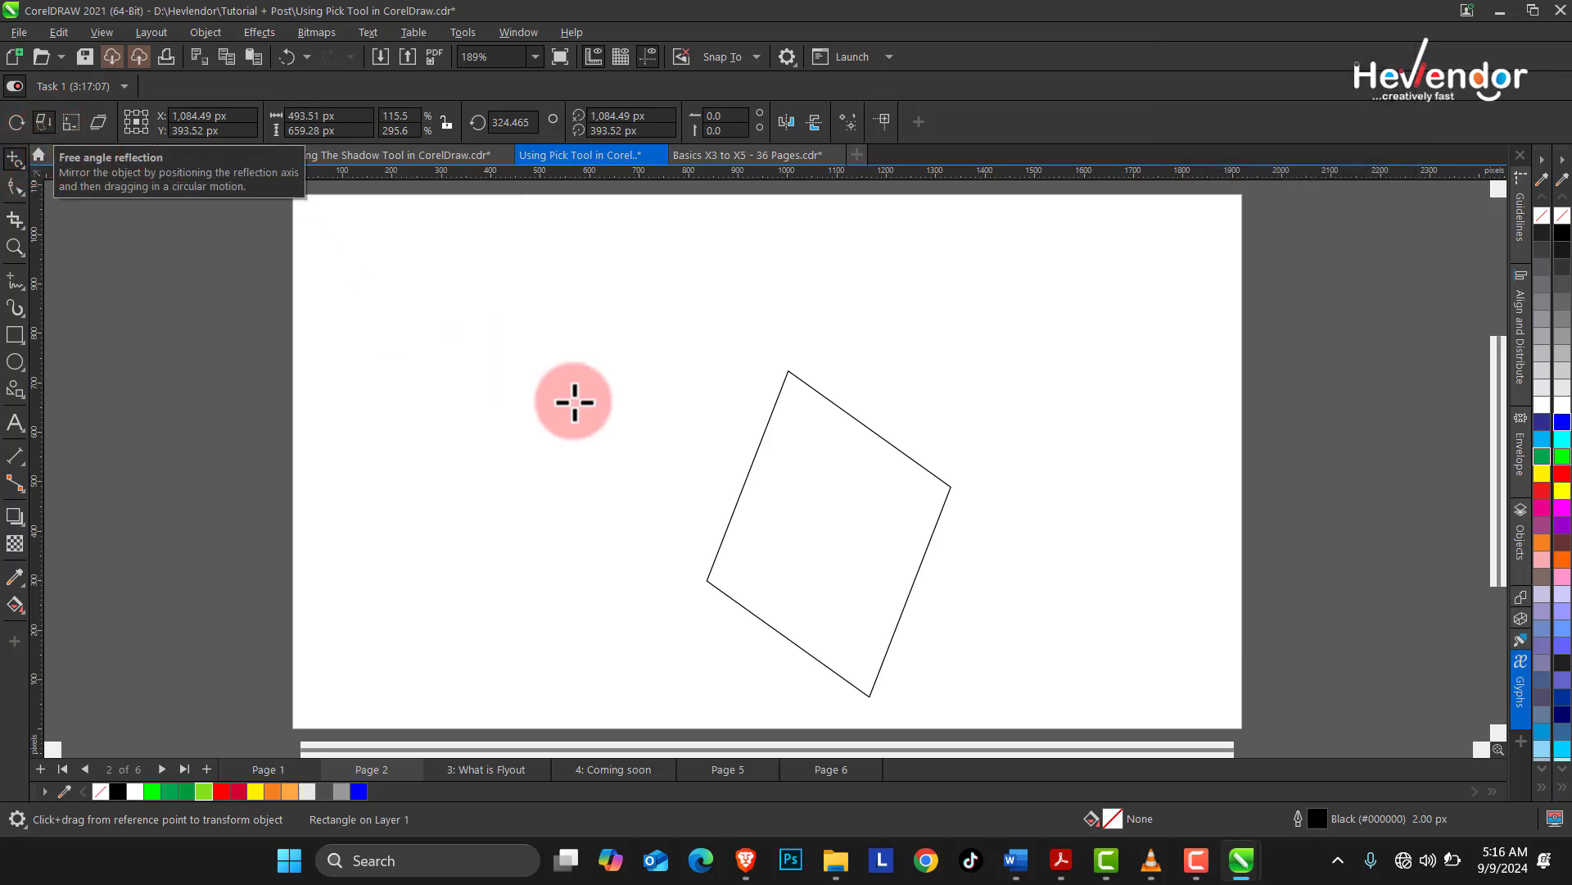
- Mirror the stretched shape several times with Free angle reflection, using different axis points, until it straddles the page's left edge
drag(814, 521, 667, 407)
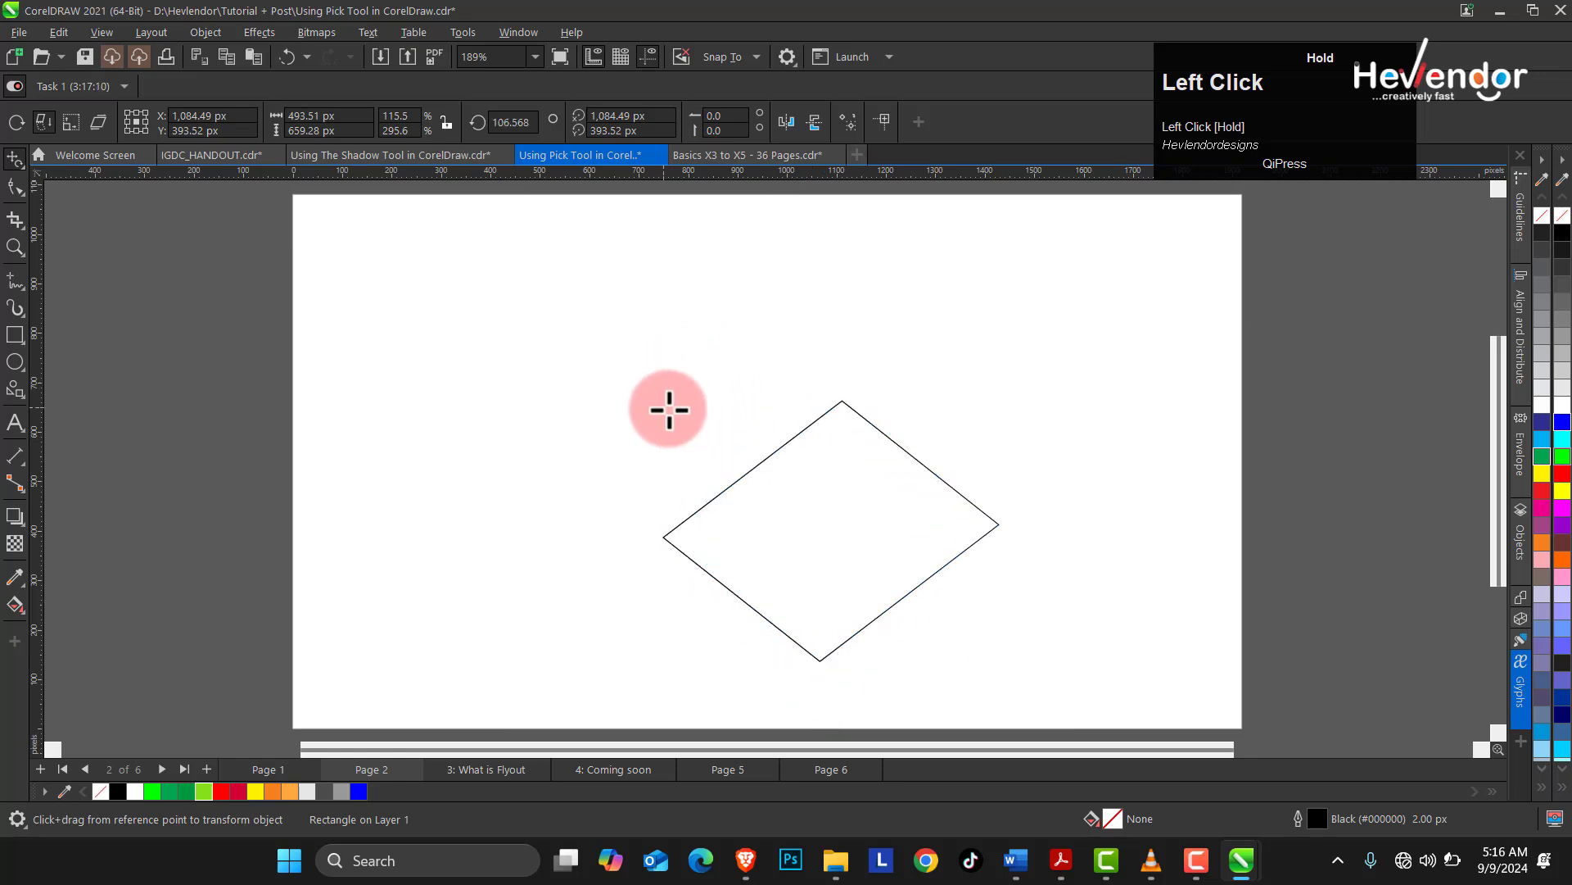
drag(879, 469, 928, 456)
drag(933, 366, 856, 373)
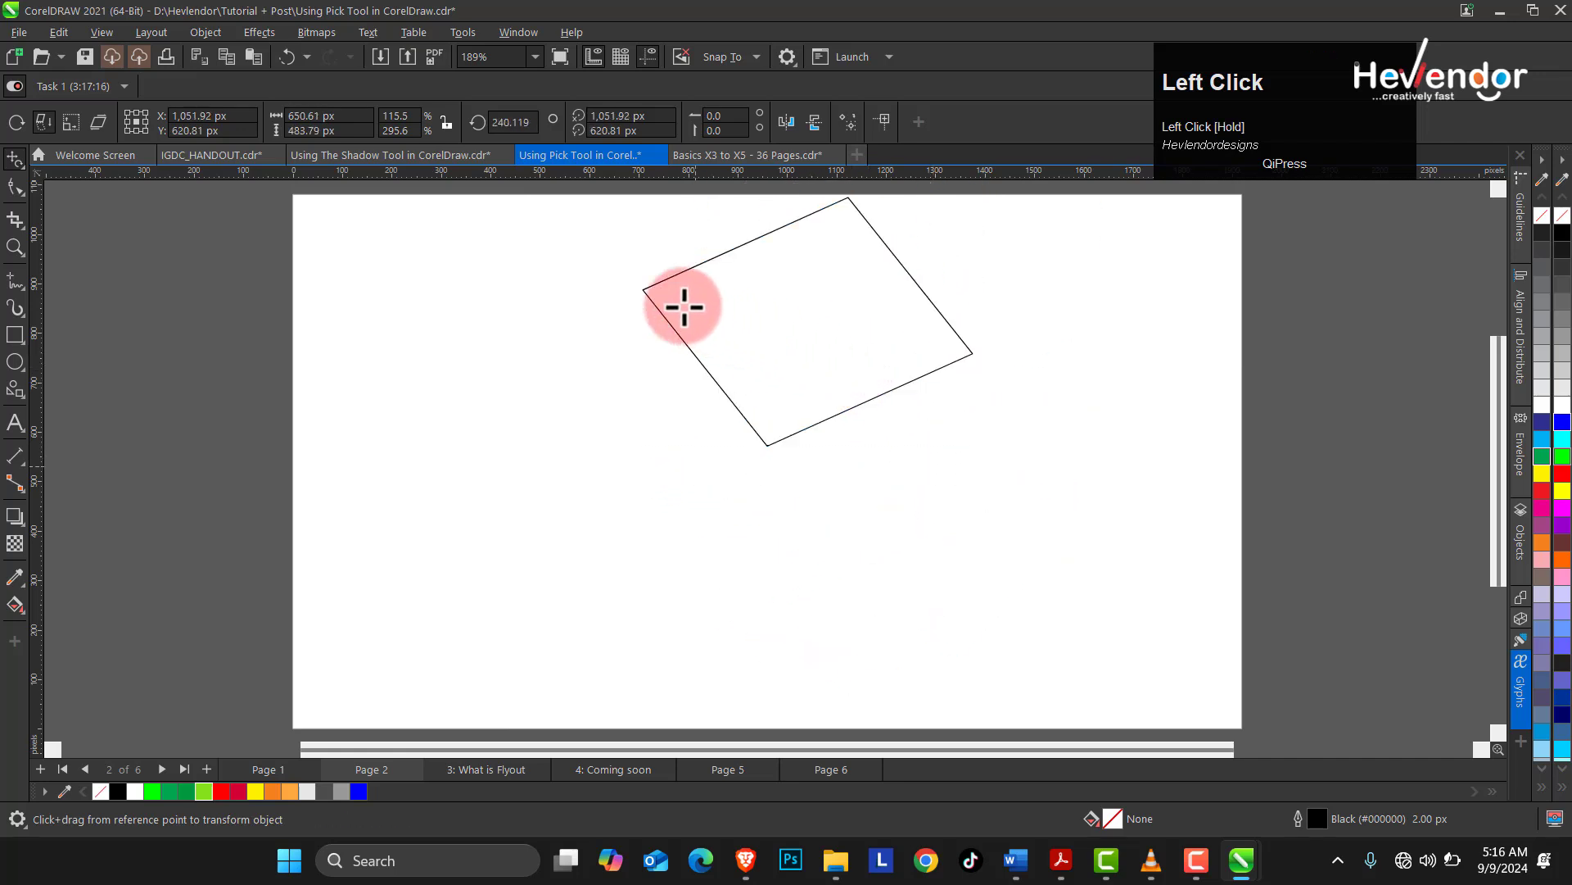
drag(656, 297, 656, 344)
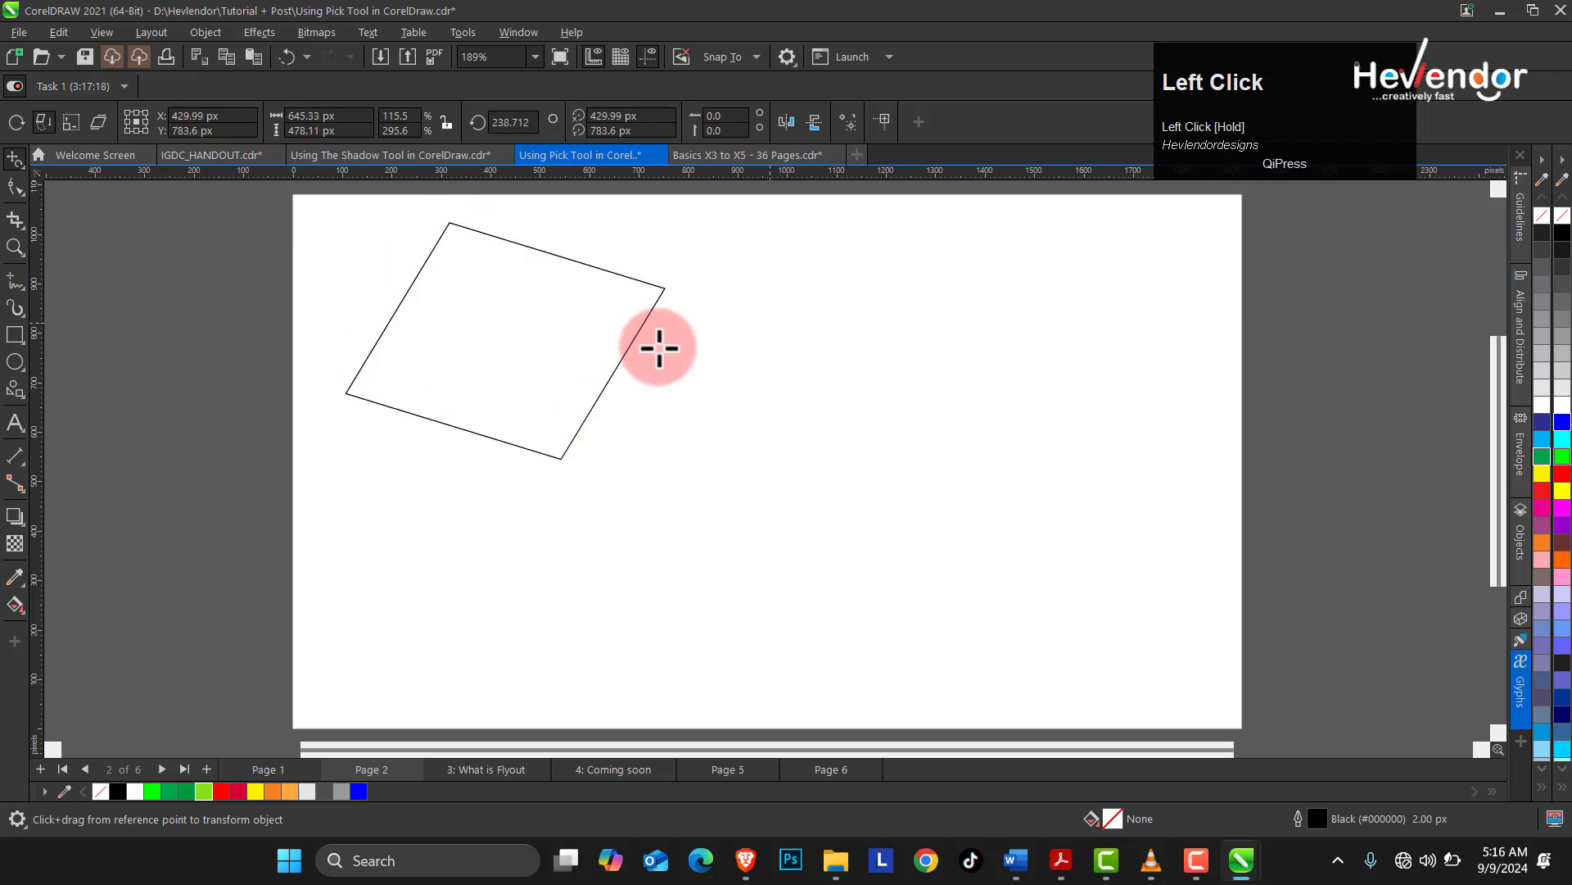
mouse_move(490, 378)
mouse_down()
mouse_move(514, 420)
mouse_move(499, 385)
mouse_up()
drag(410, 499, 425, 527)
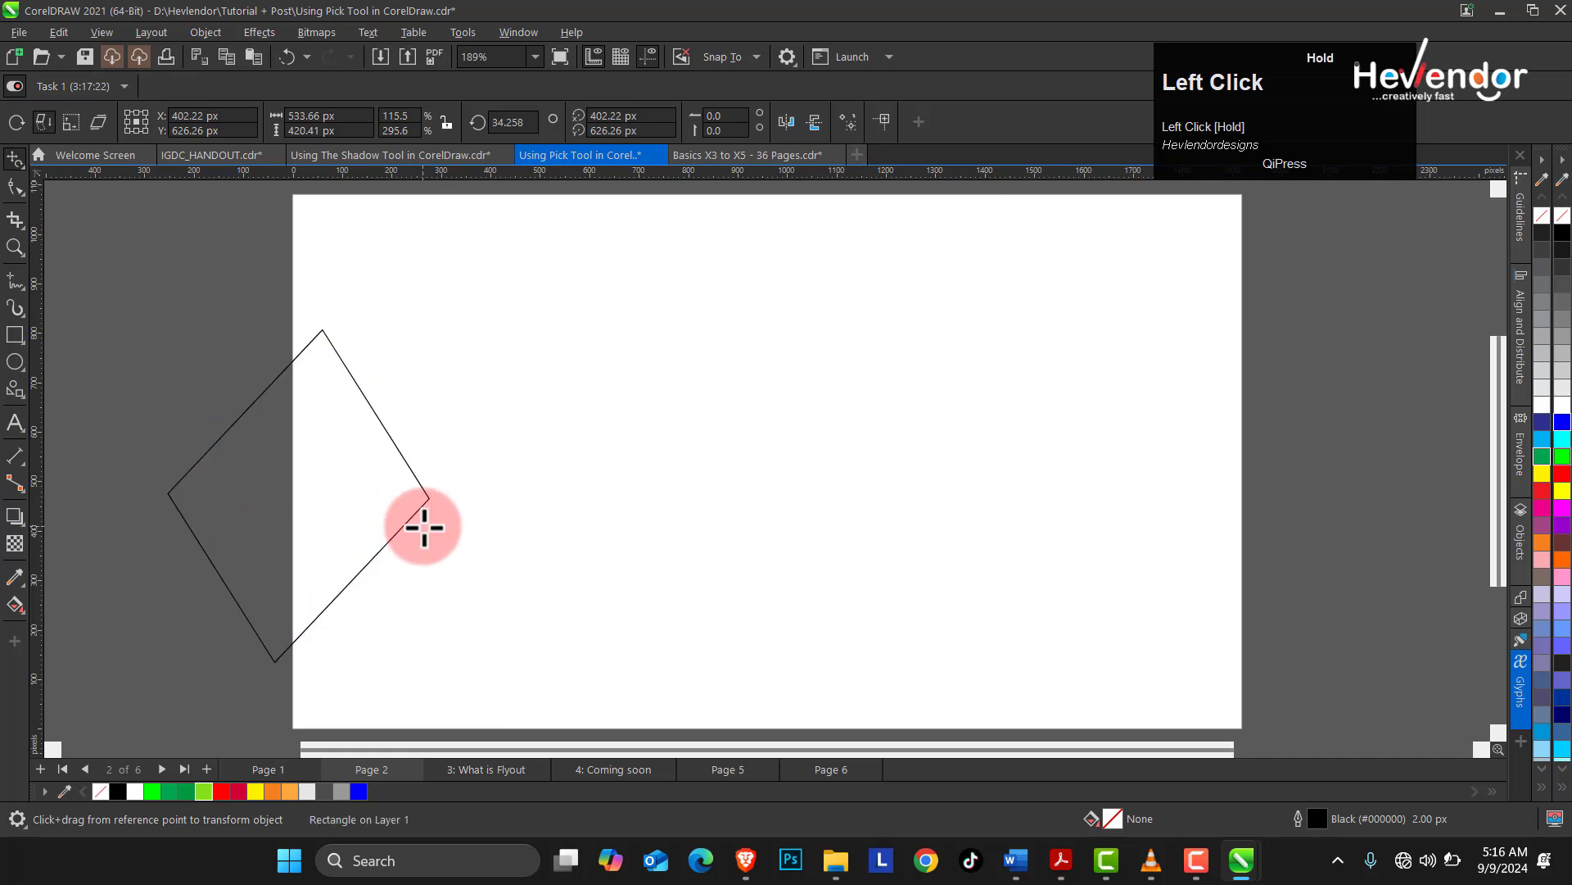
- Reflect the shape twice more around new axis points so it lies across the page's upper-left corner
click(24, 167)
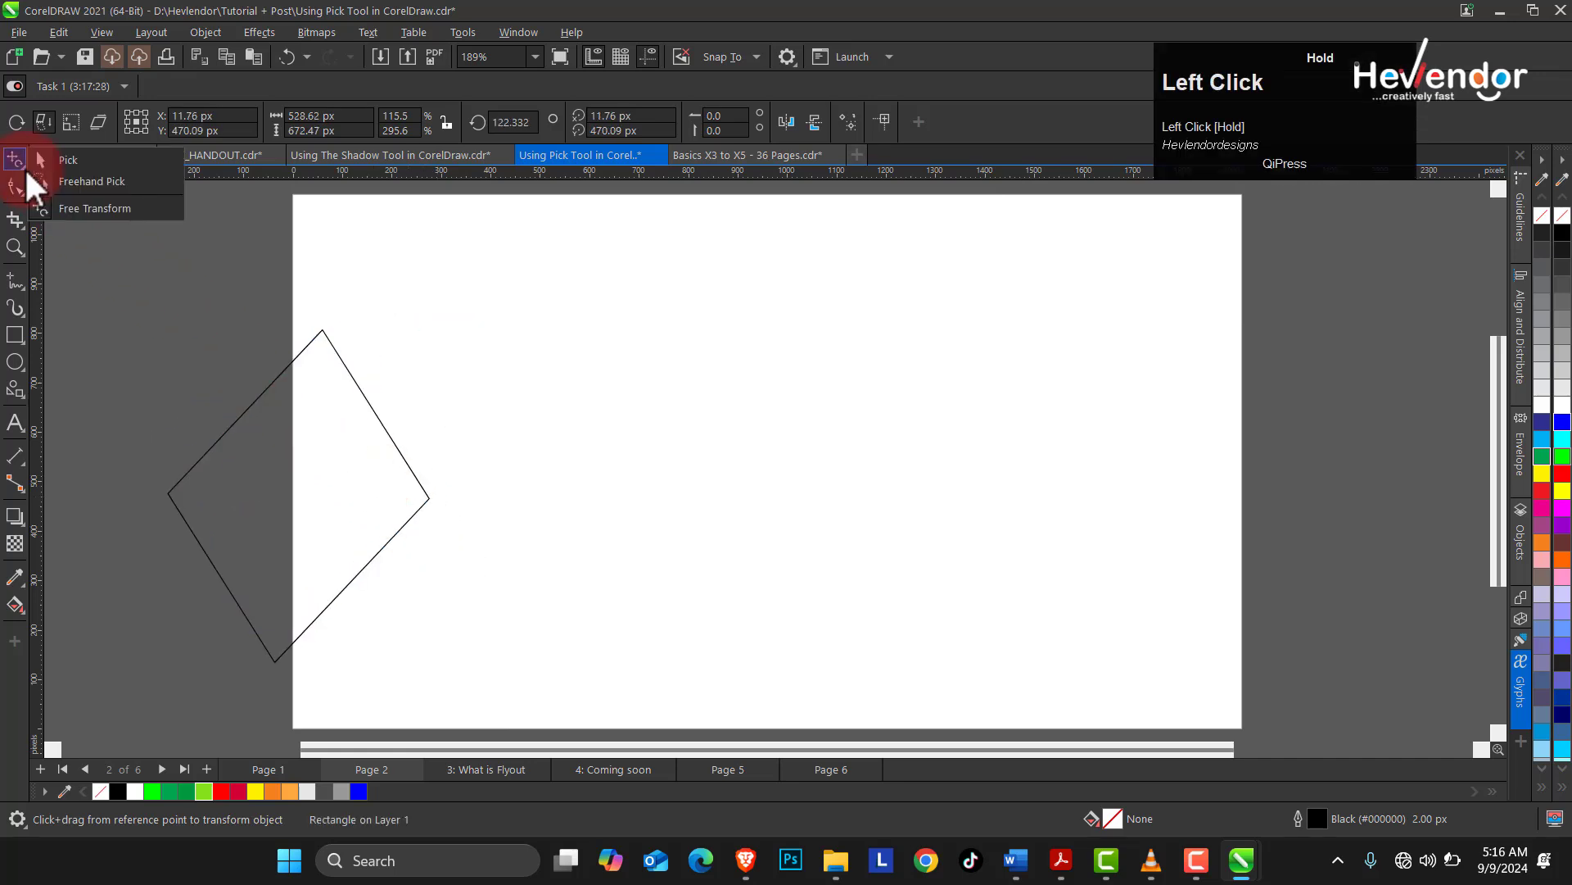
click(17, 124)
drag(278, 371, 357, 410)
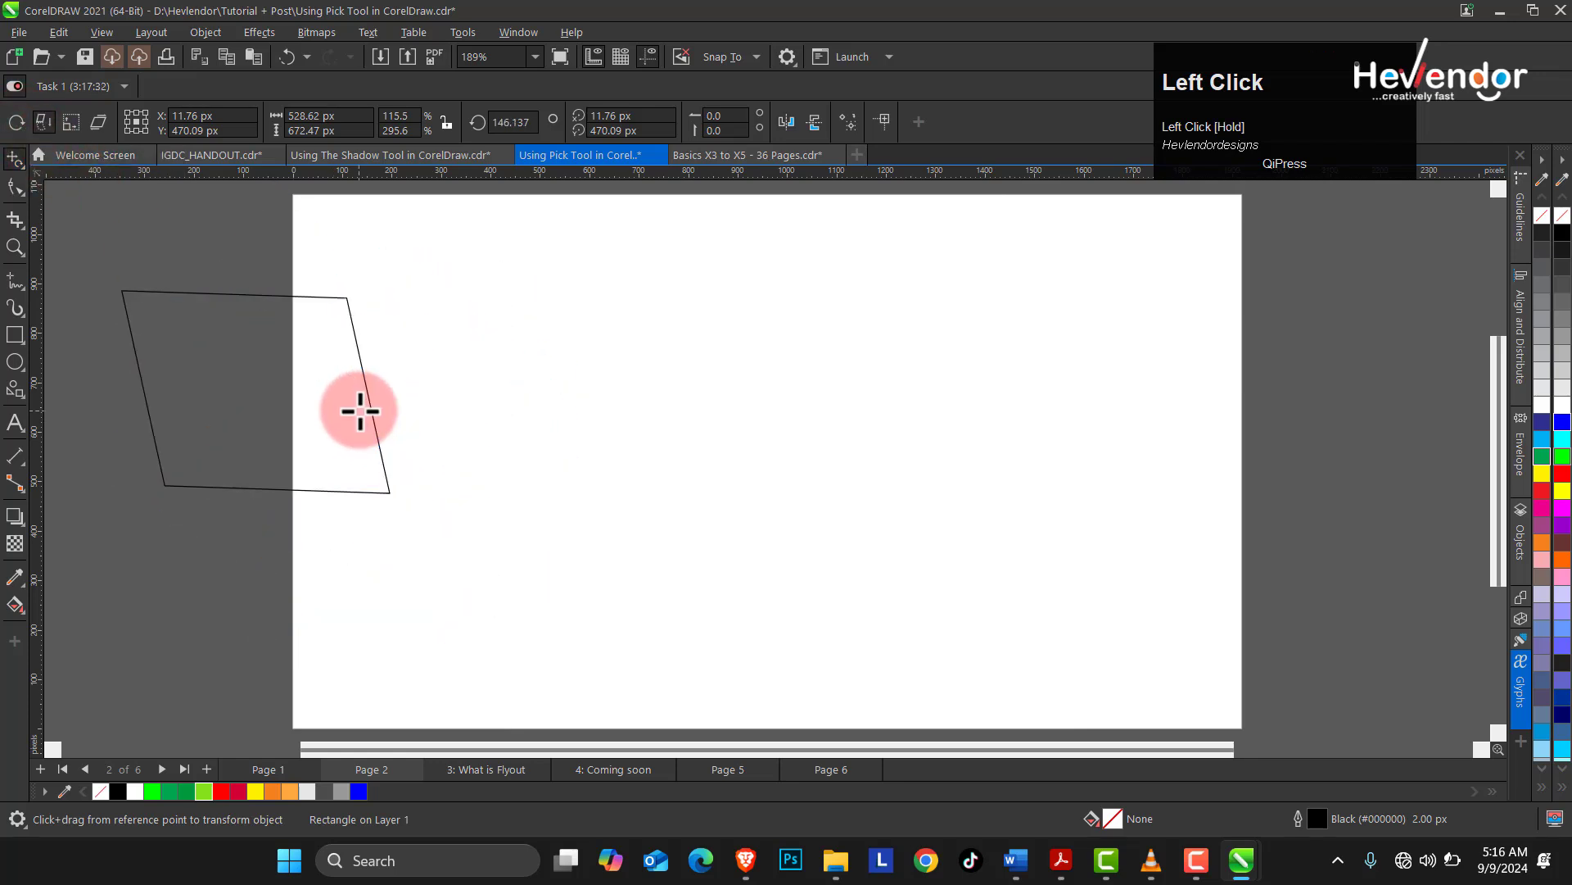
drag(333, 307, 368, 316)
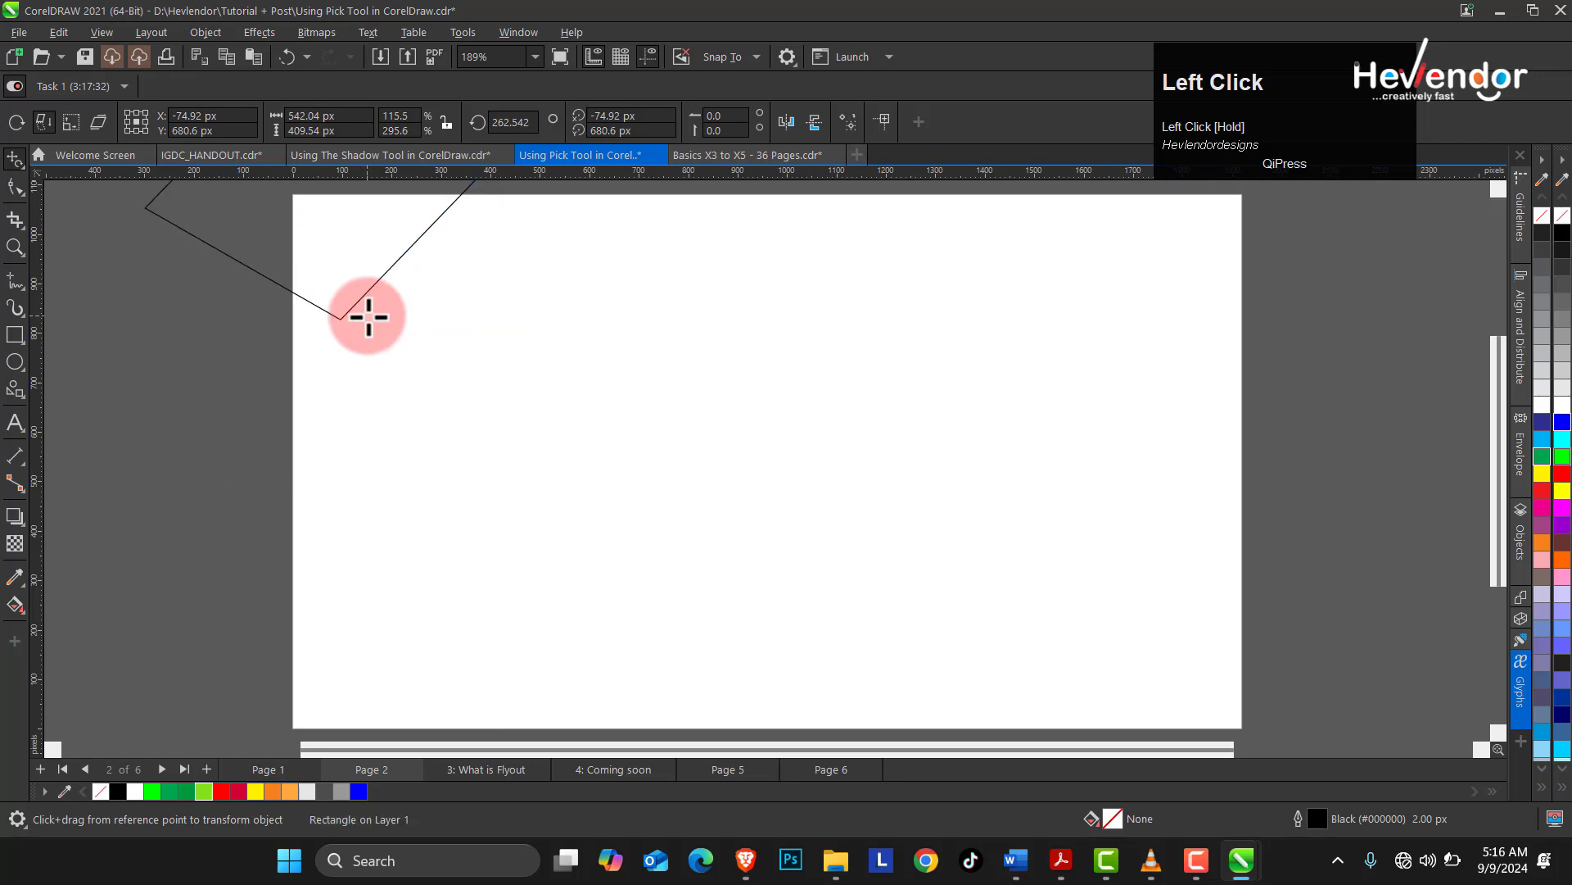
- Switch temporarily to the Pick tool and move the shape back onto the page, centred at about X 440, Y 646 px
click(14, 156)
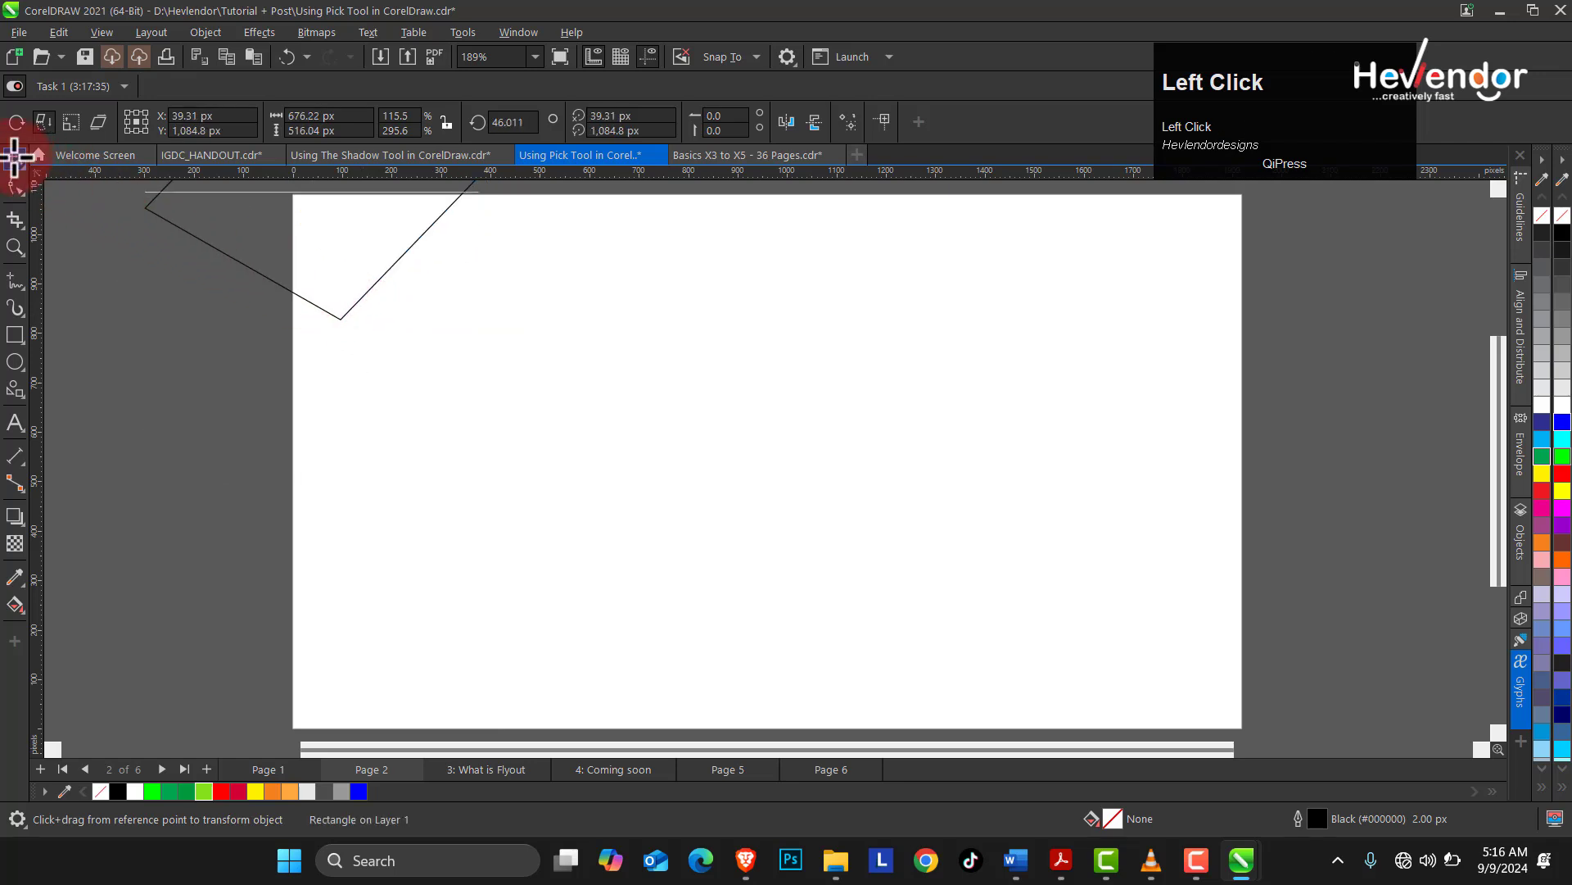
key(space)
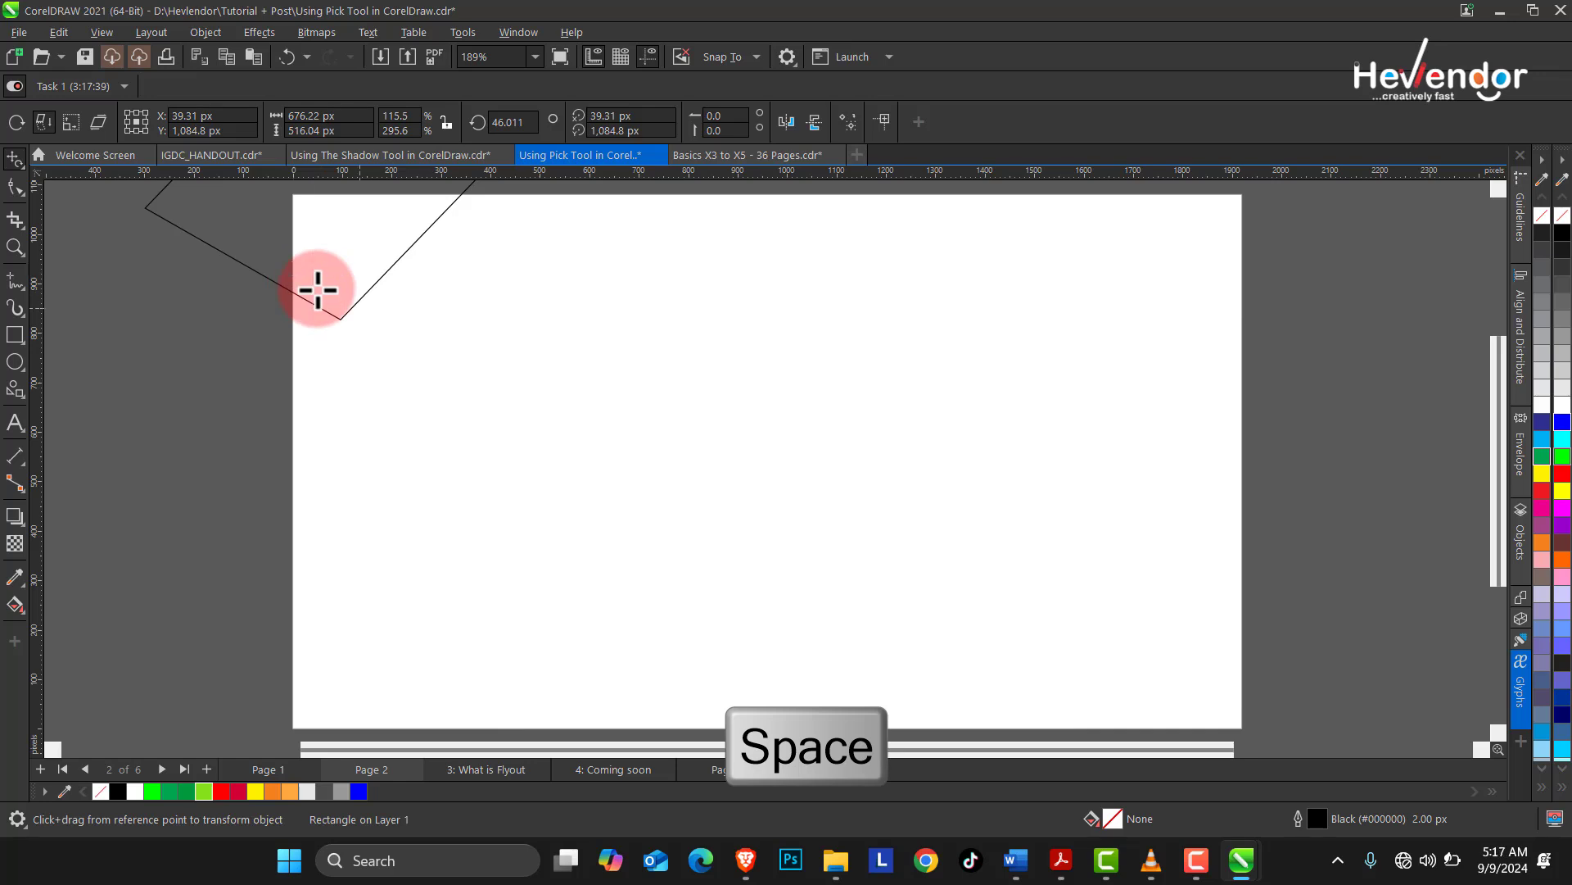
key(space)
drag(319, 291, 509, 429)
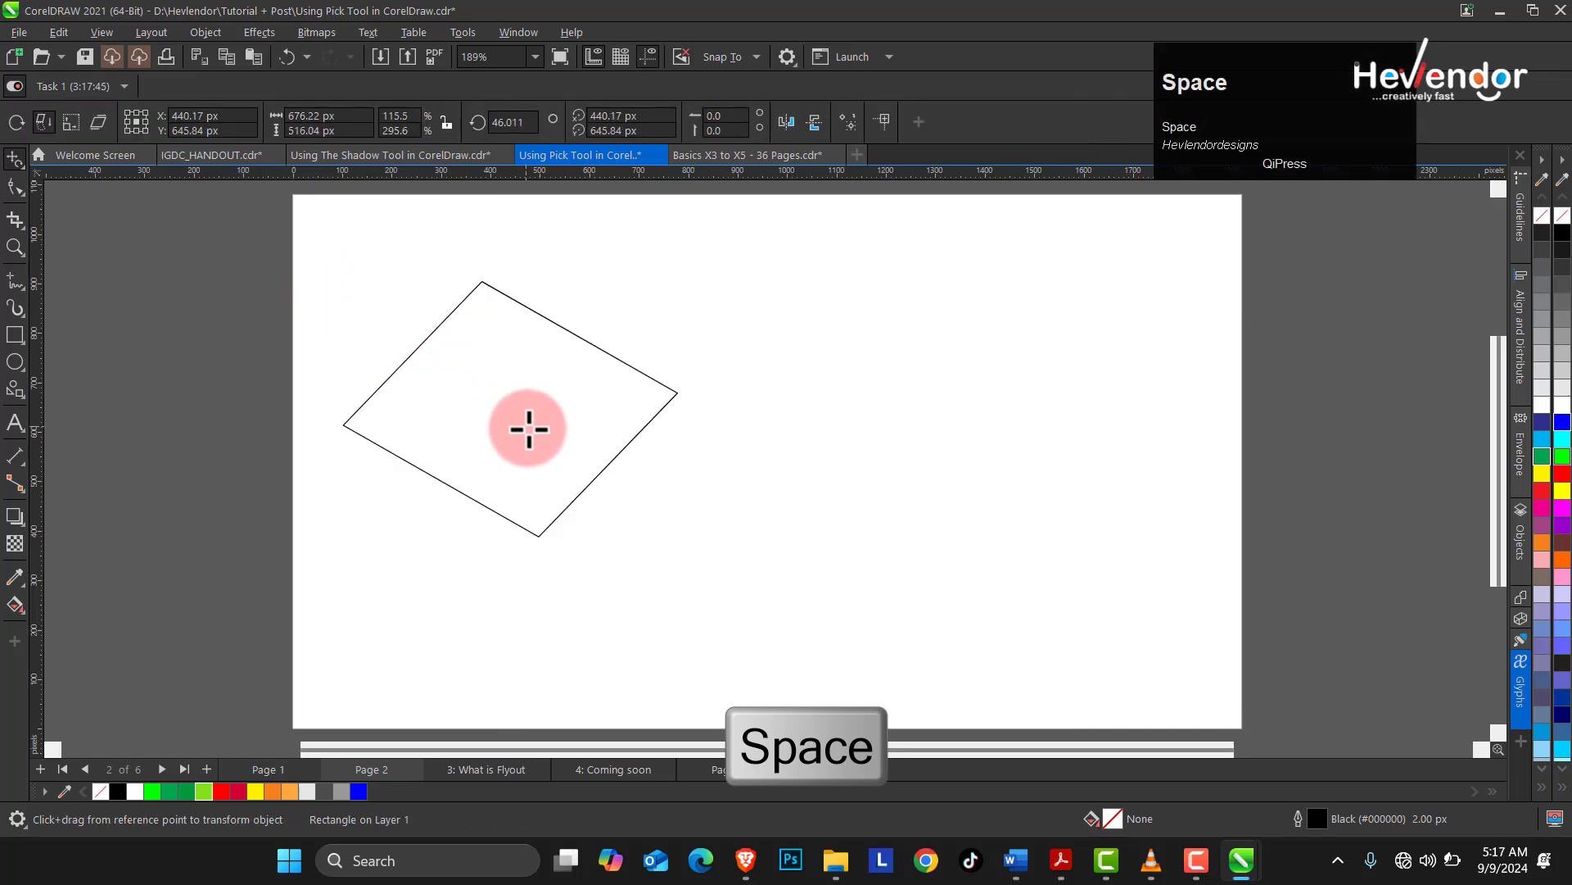
- Toggle between the Free Transform and Pick tools, finishing on Pick, and deselect the shape
key(space)
key(space)
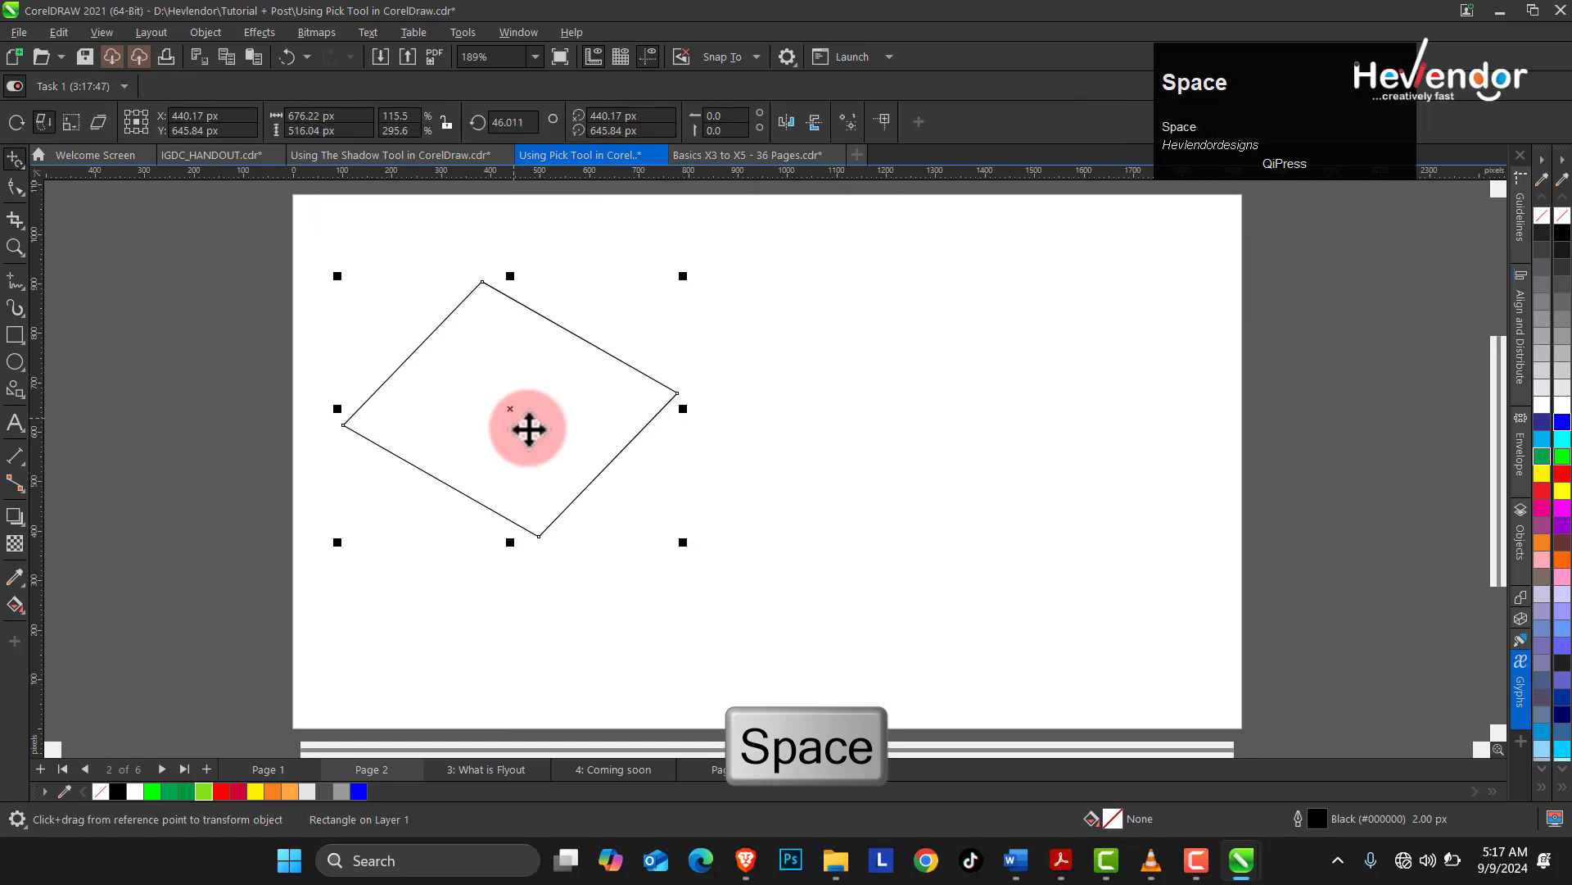
click(1106, 288)
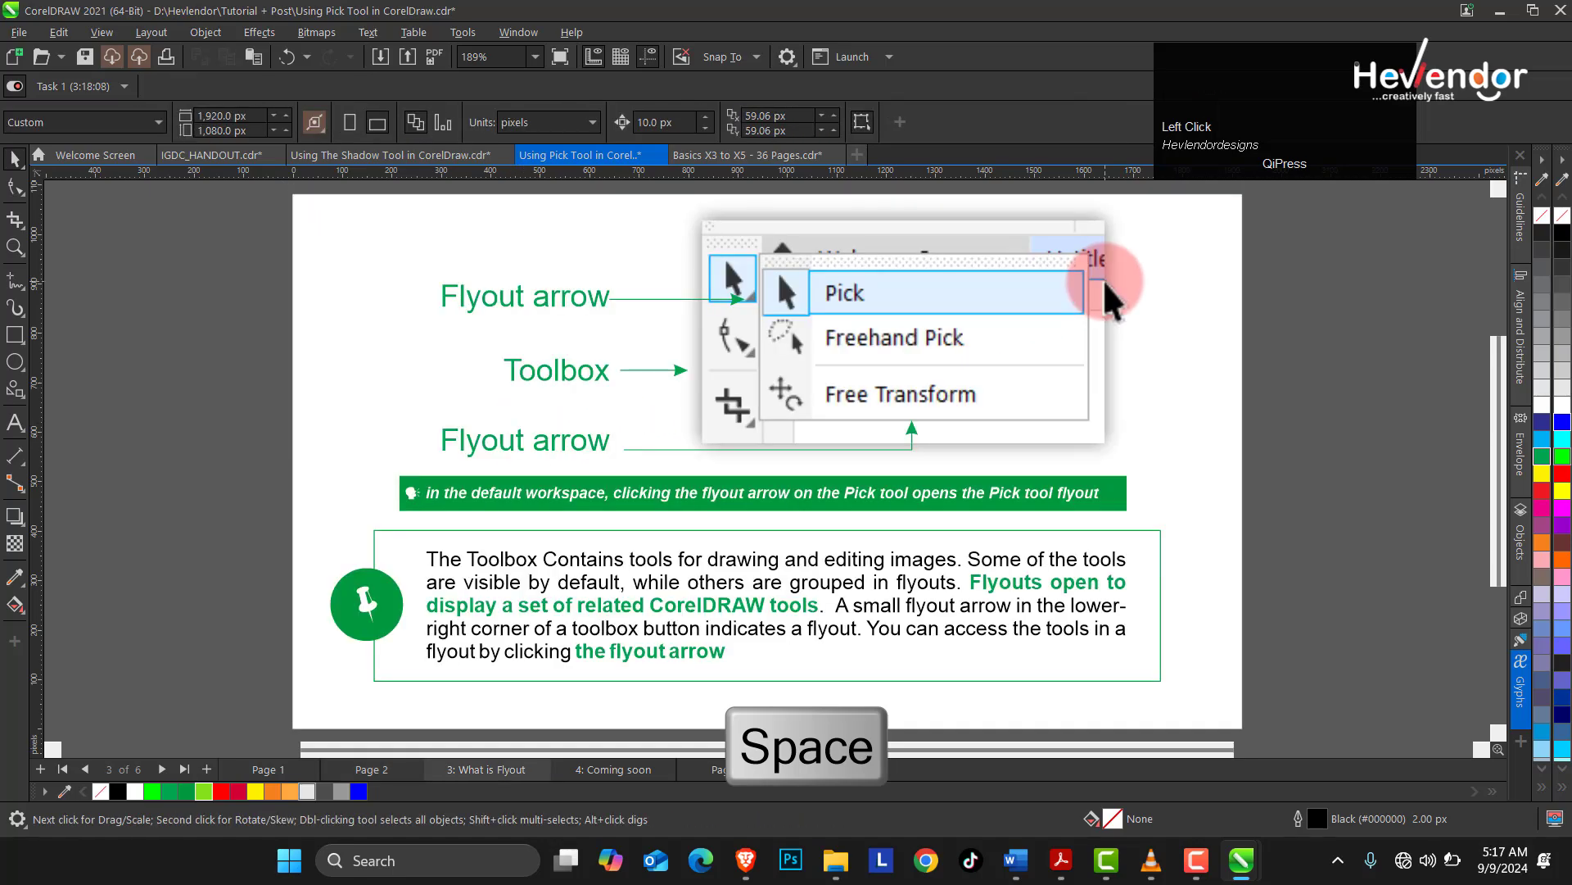